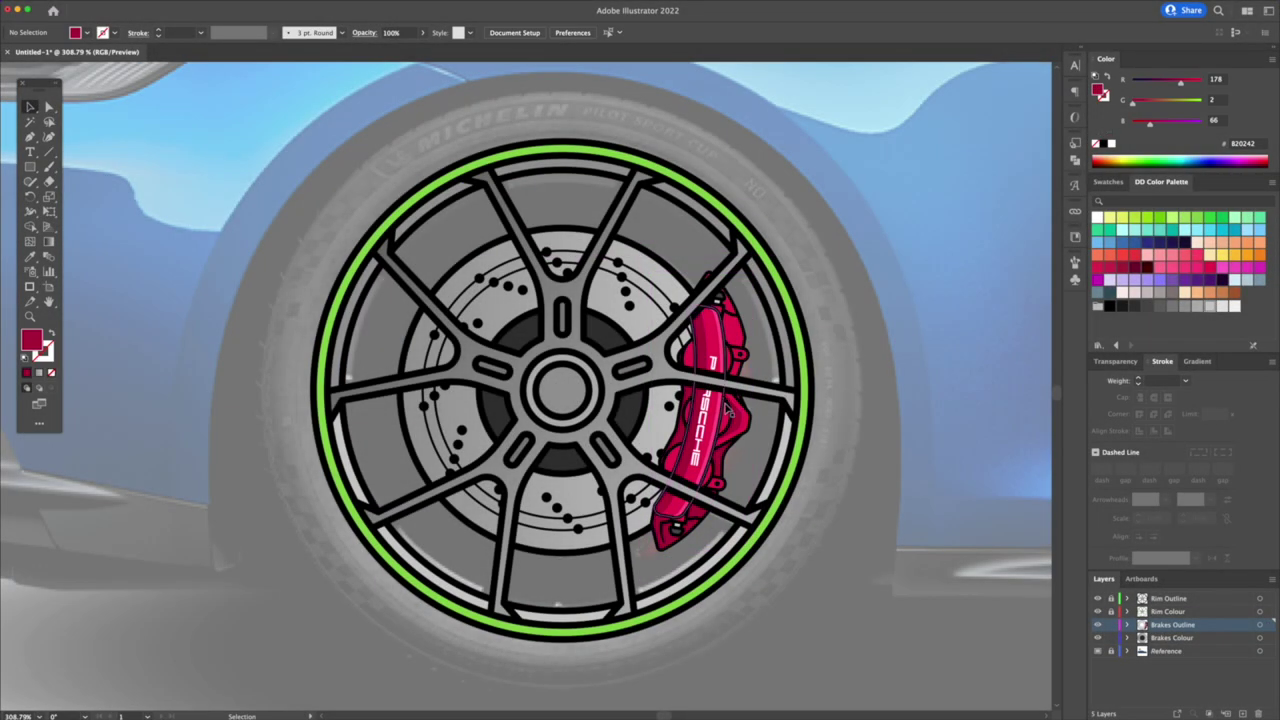
Nudge the red brake caliper left and run the car body's blue gradient vertically
drag(716, 412, 712, 412)
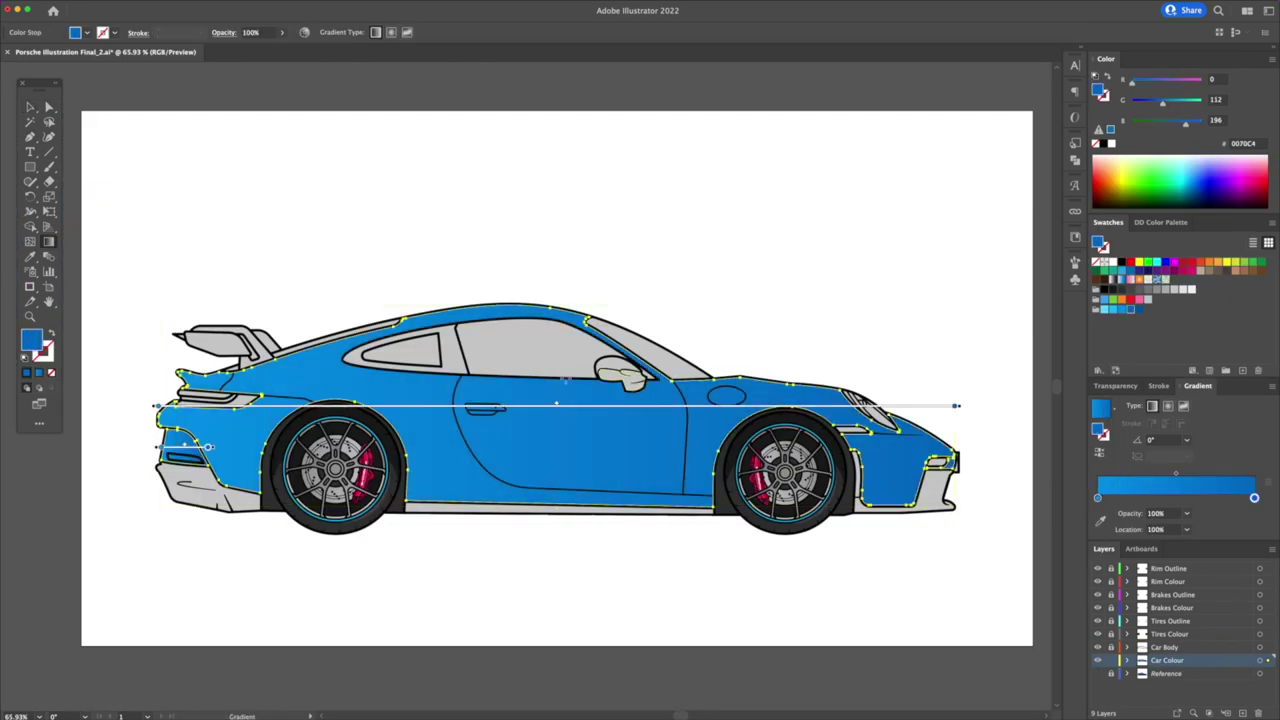
drag(563, 376, 563, 494)
click(558, 575)
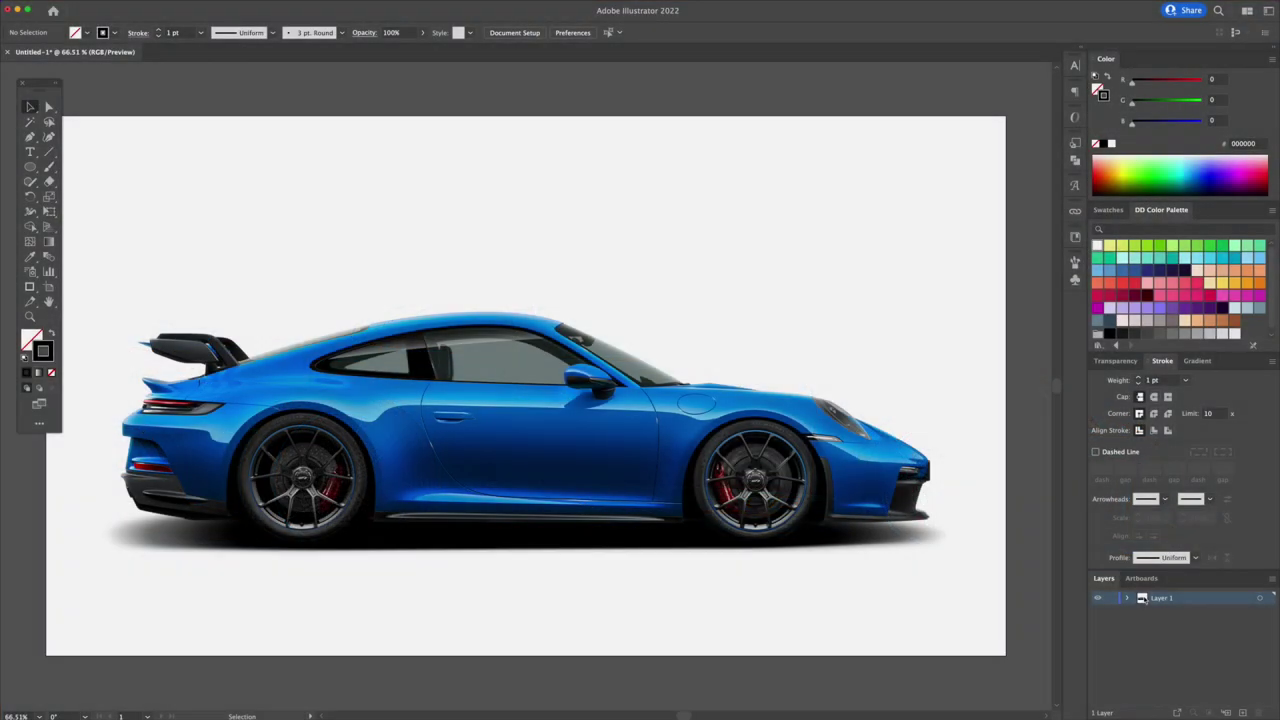
Rename the photo layer to Reference and make it a dimmed, locked template
double_click(1141, 598)
text(Reference)
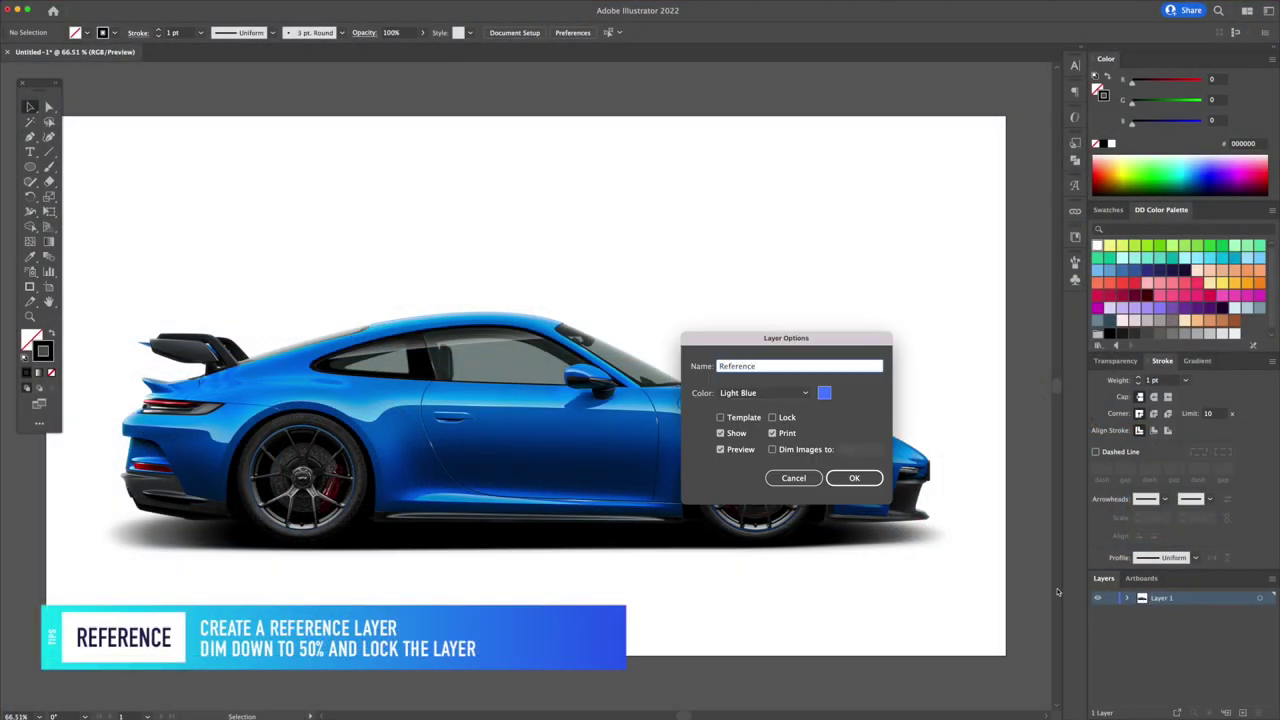
click(731, 417)
click(851, 478)
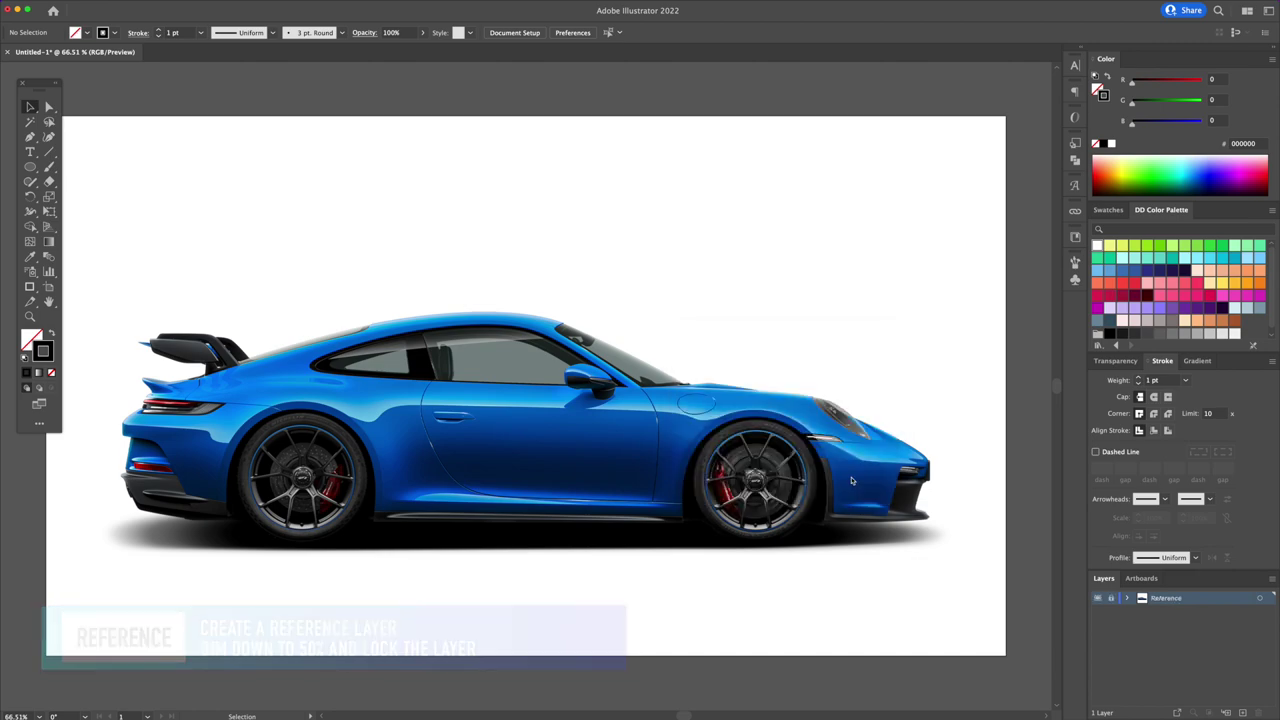
Name the two new layers Rim Outline and Rim Colour
text(Rim)
text(e)
key(Return)
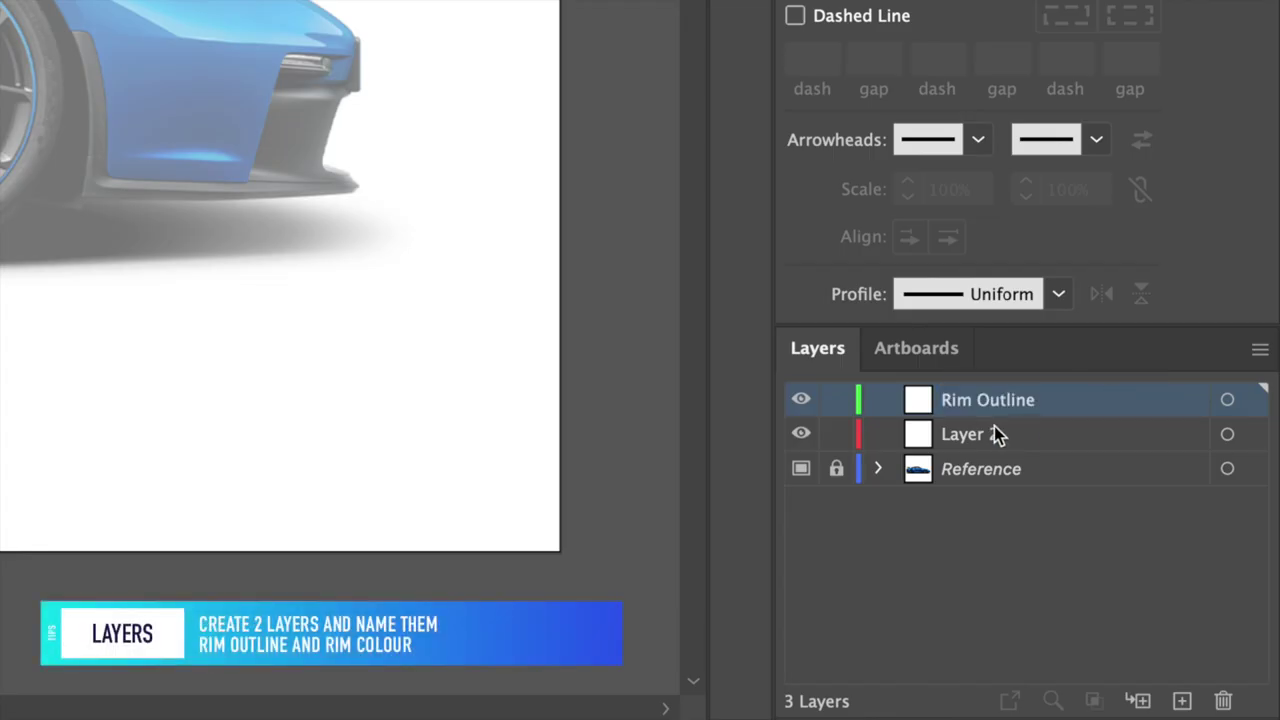
double_click(994, 433)
text(Rim Colour)
key(Return)
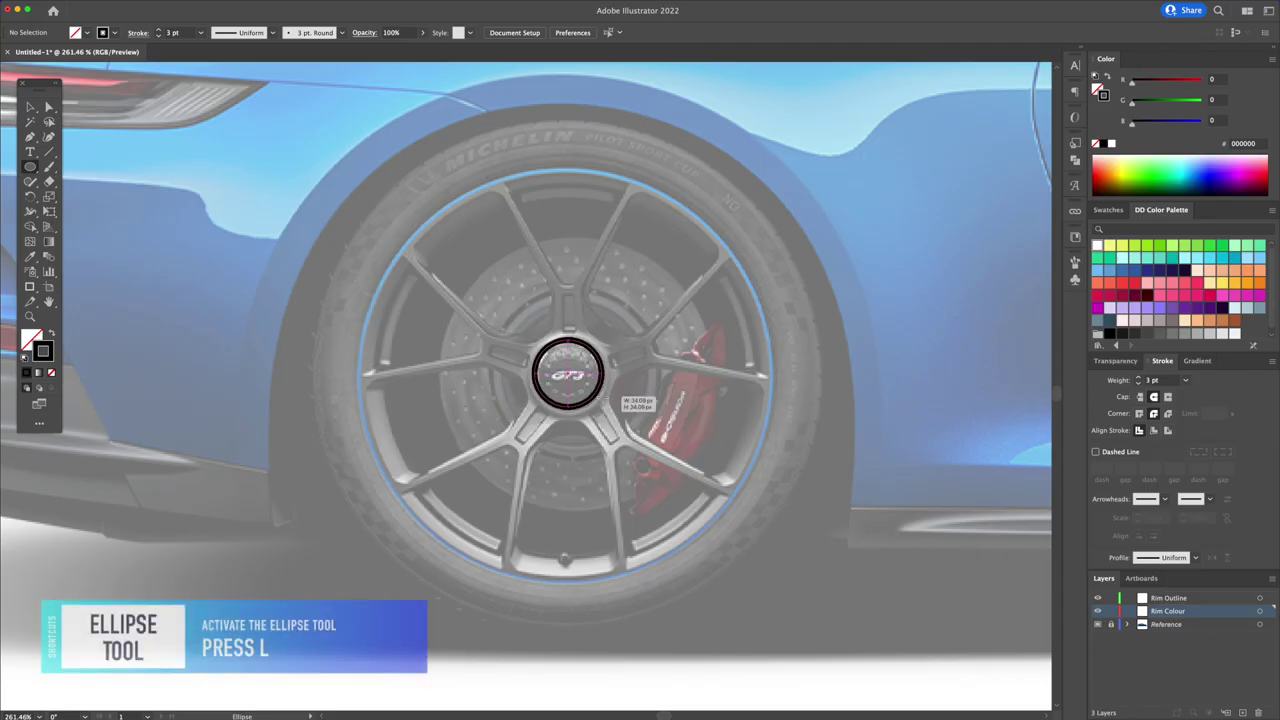
Draw the rim circle and trace one half of the Y-shaped spoke with the Pen tool
mouse_move(569, 375)
mouse_down()
mouse_move(720, 257)
mouse_move(767, 183)
mouse_up()
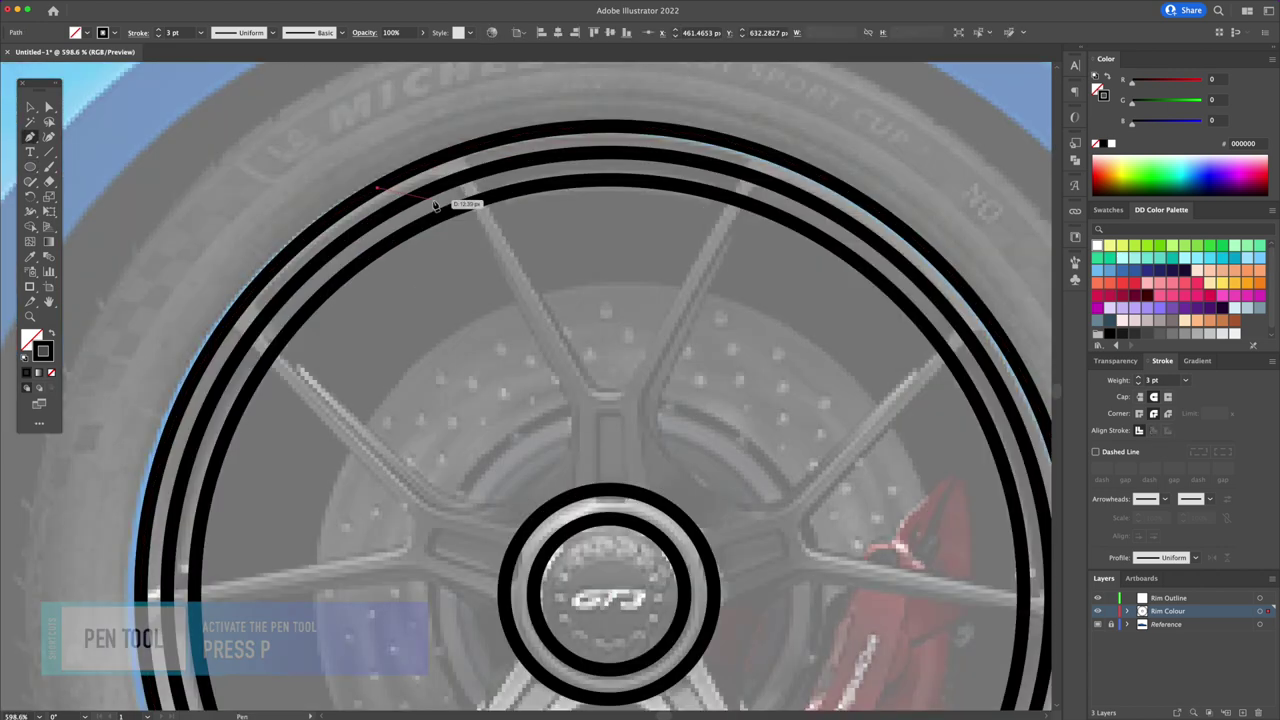
click(464, 207)
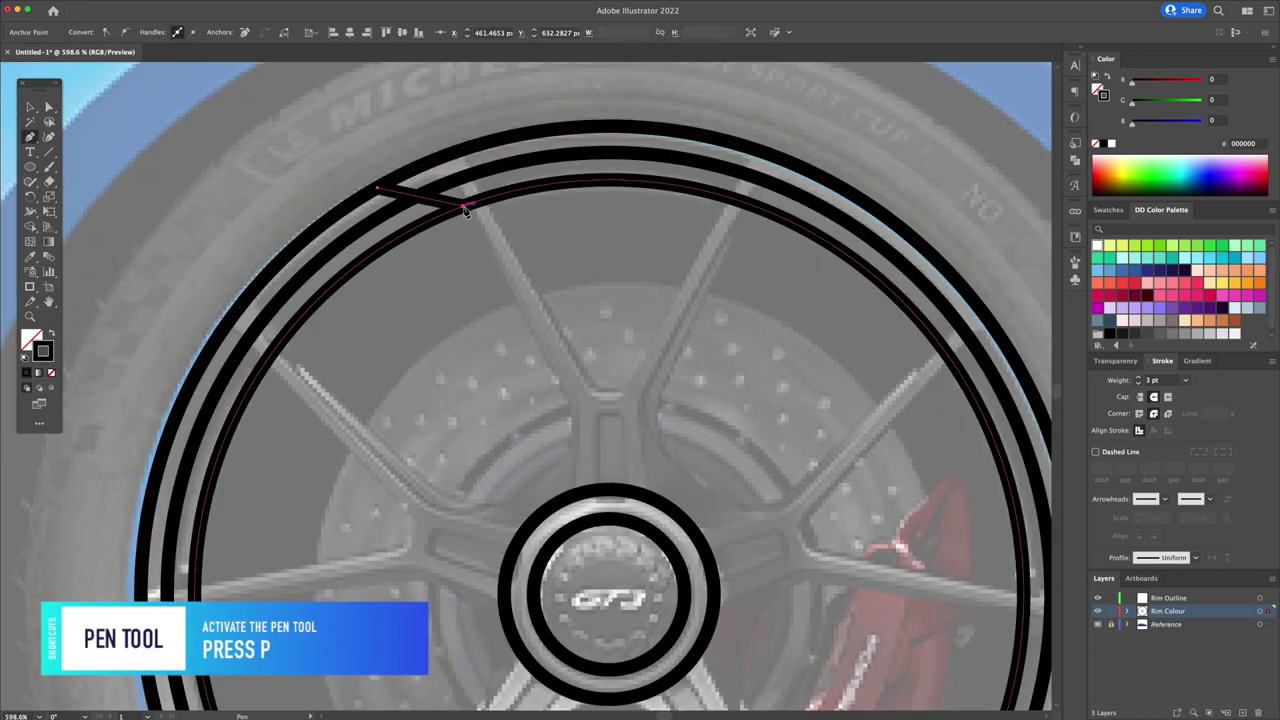
click(570, 405)
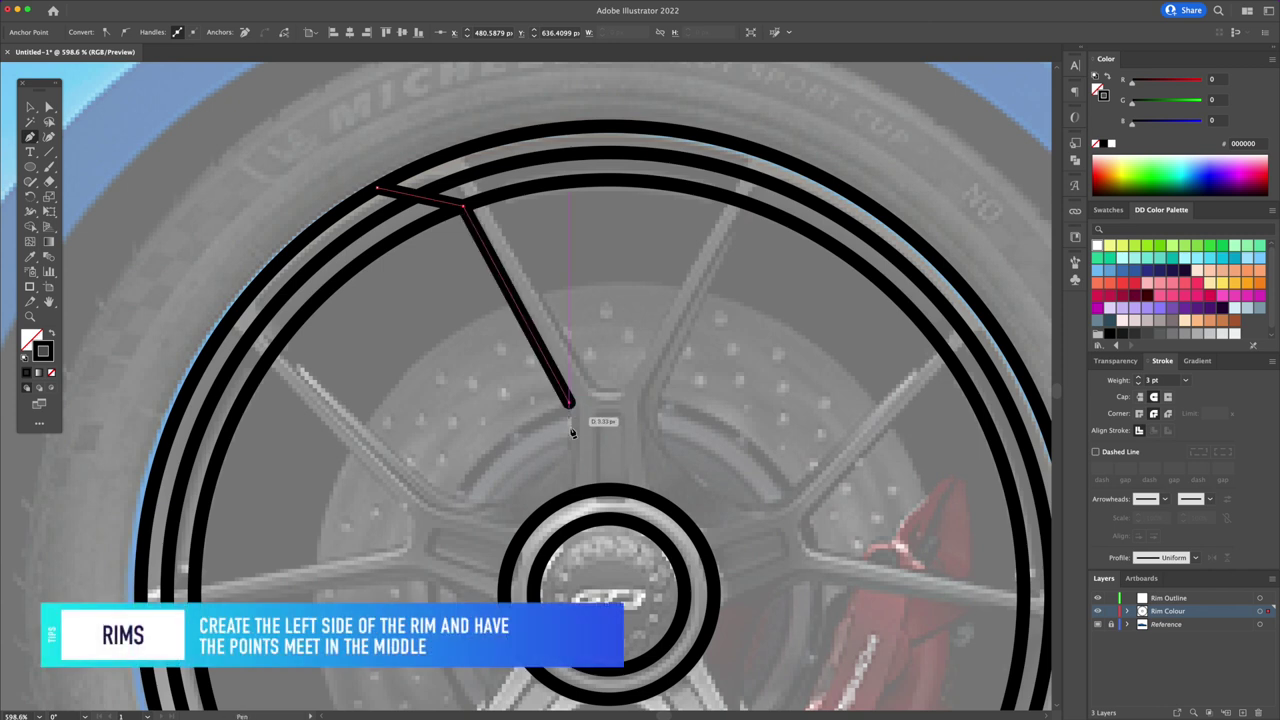
click(570, 512)
click(458, 150)
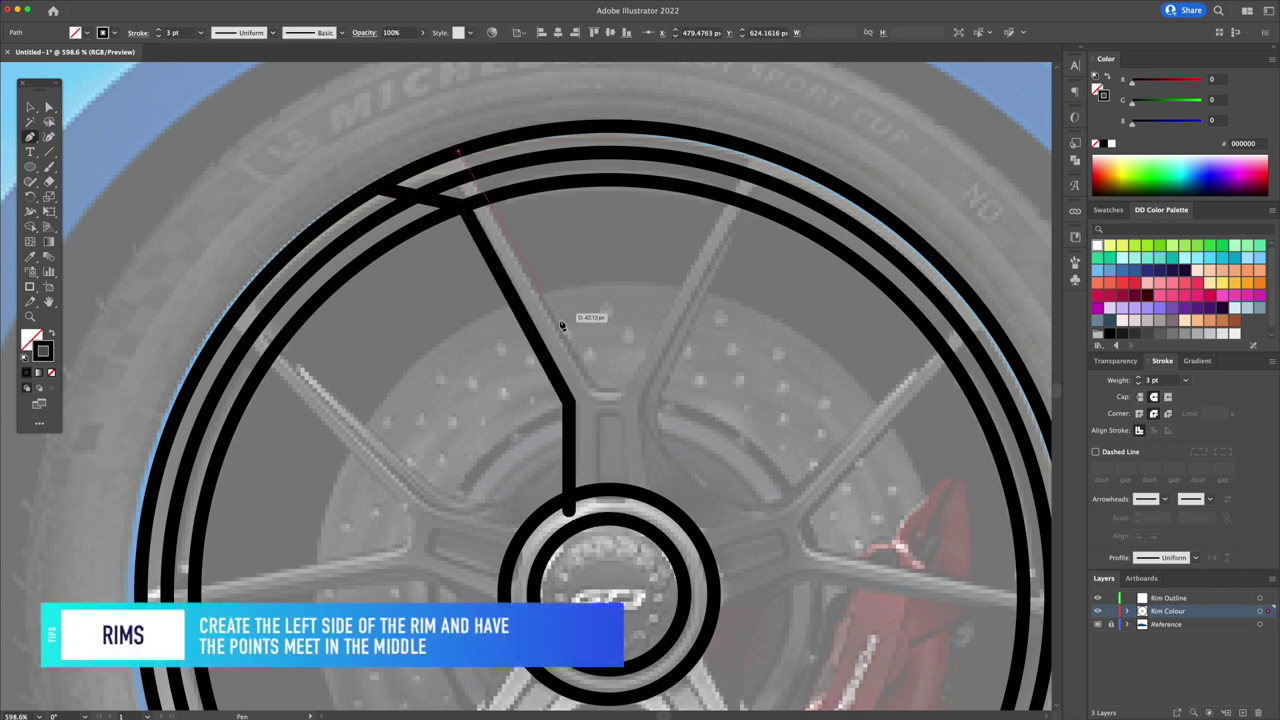
click(591, 389)
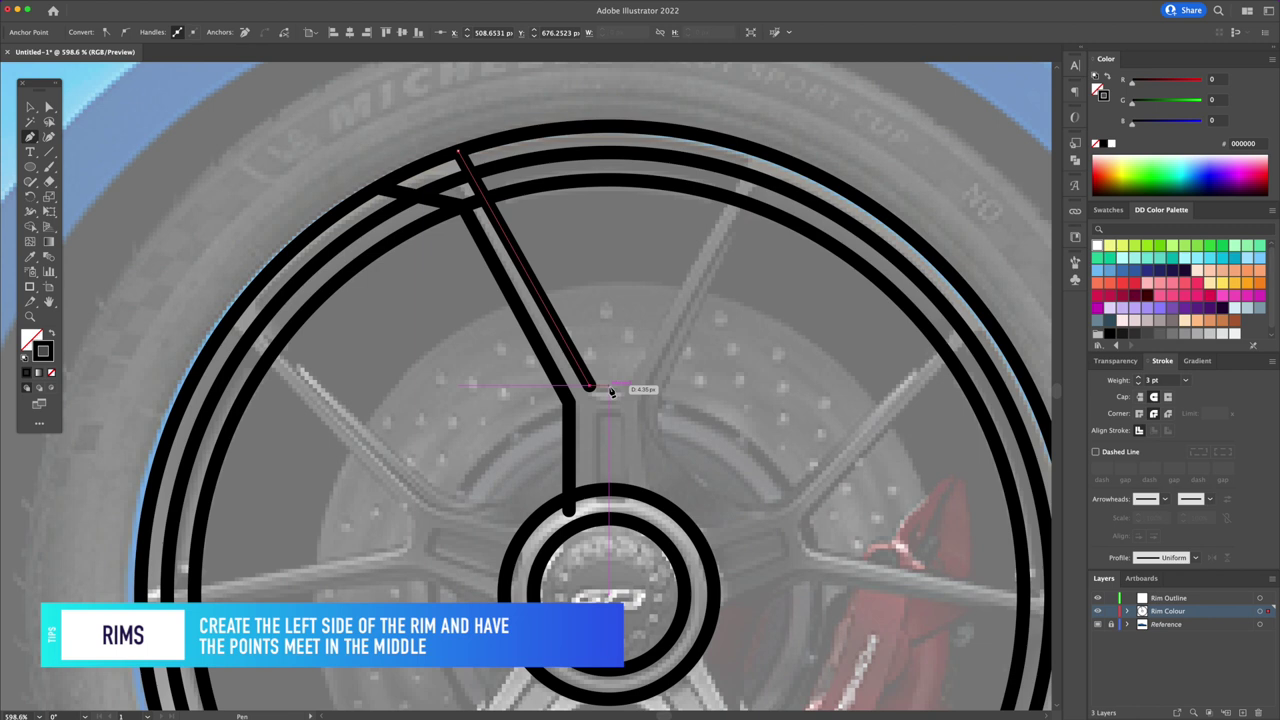
click(611, 388)
key(v)
Mirror a copy of the spoke half and join both halves at the centre
key(o)
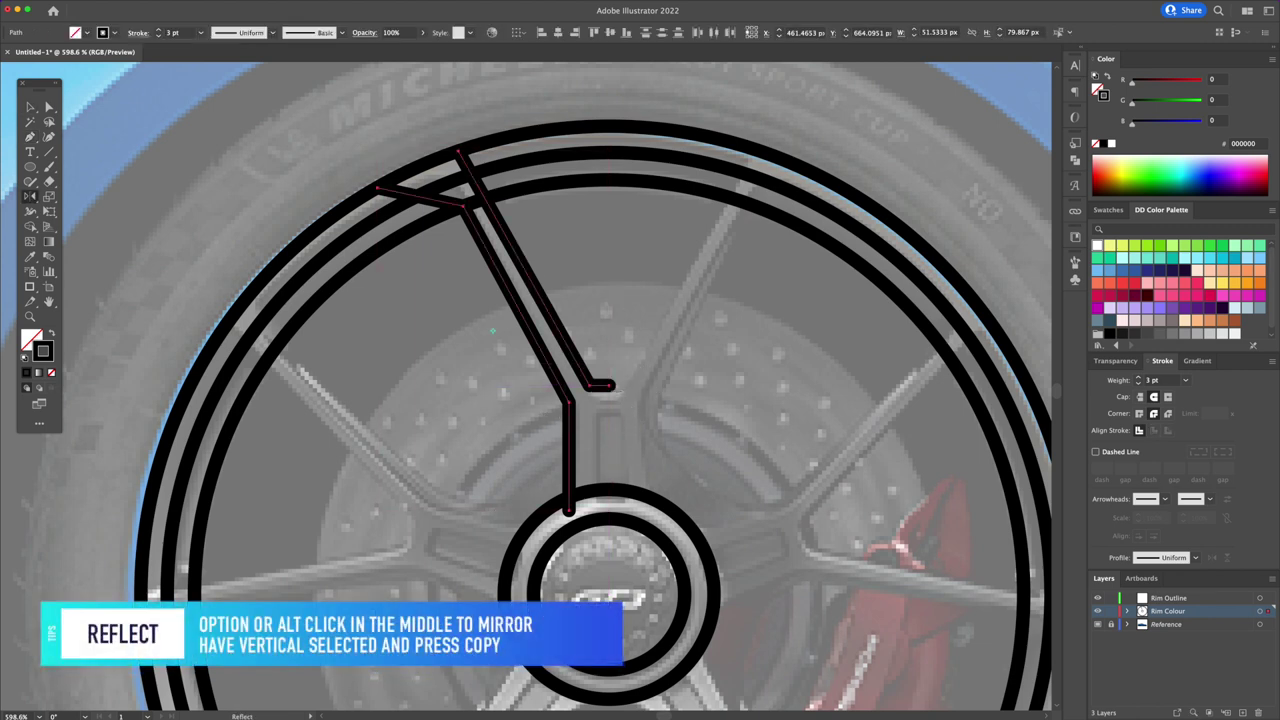
alt+click(612, 389)
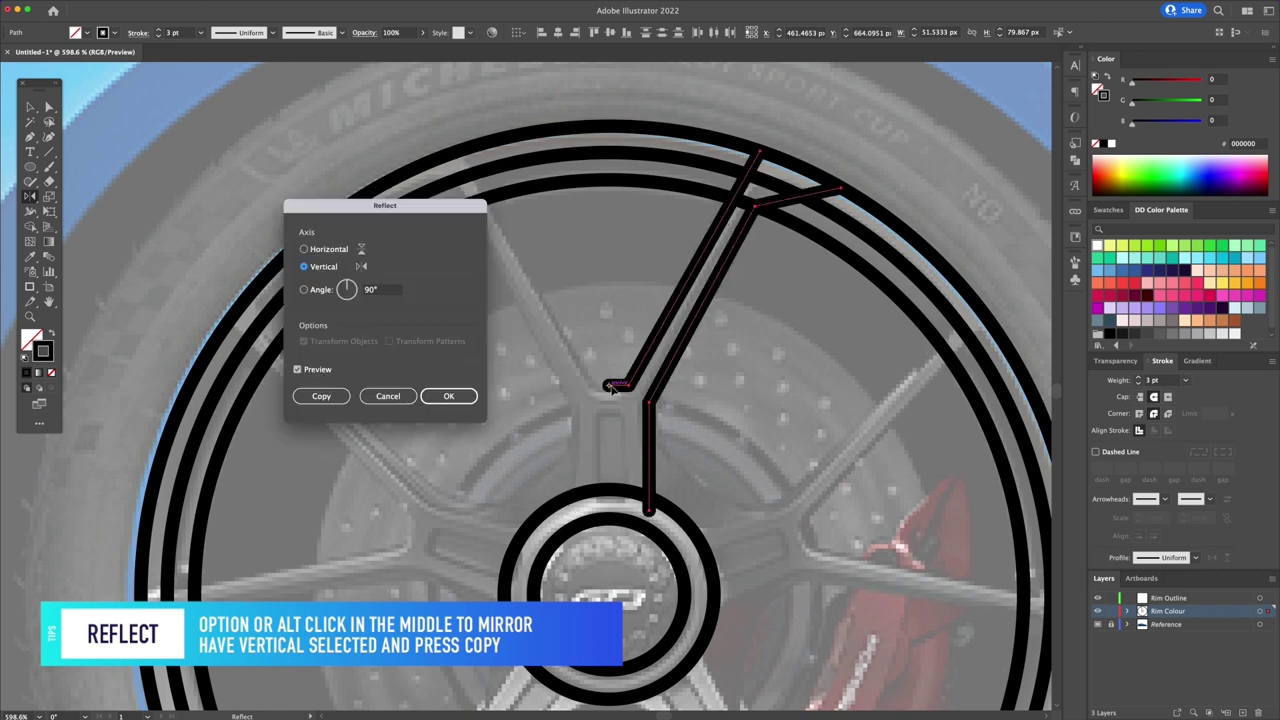
click(320, 396)
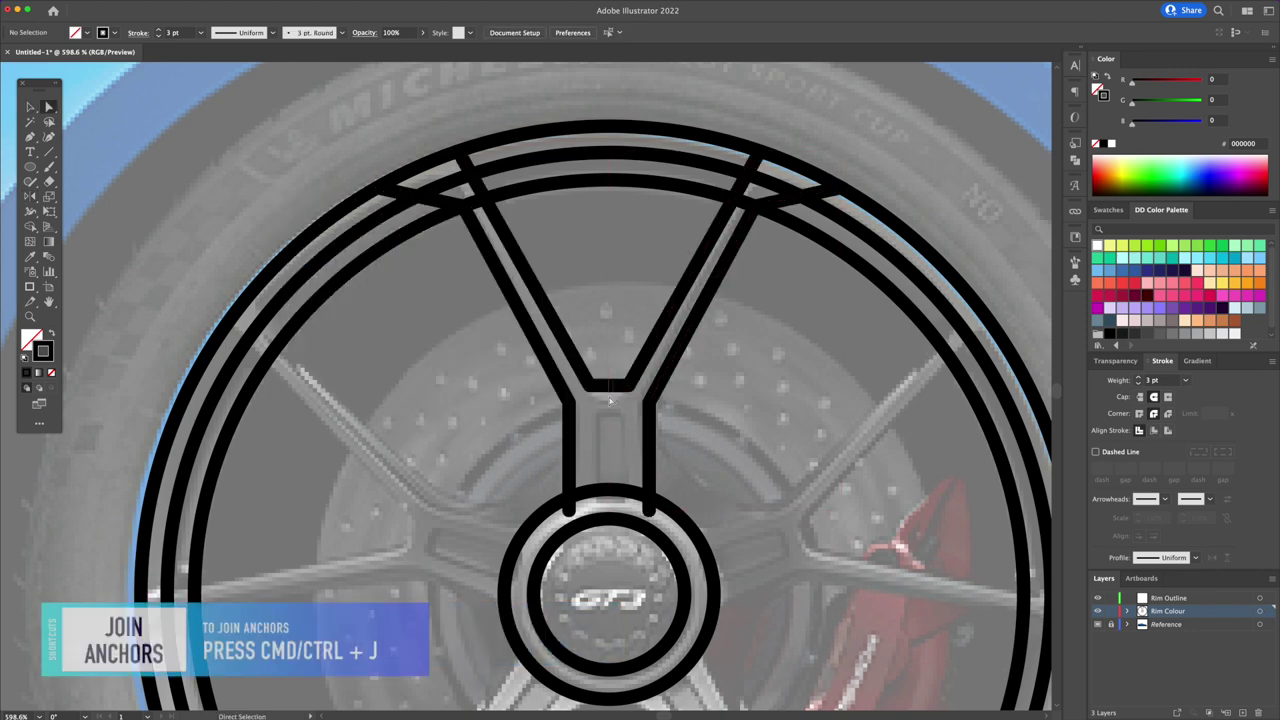
key(a)
drag(640, 402, 596, 376)
right_click(609, 387)
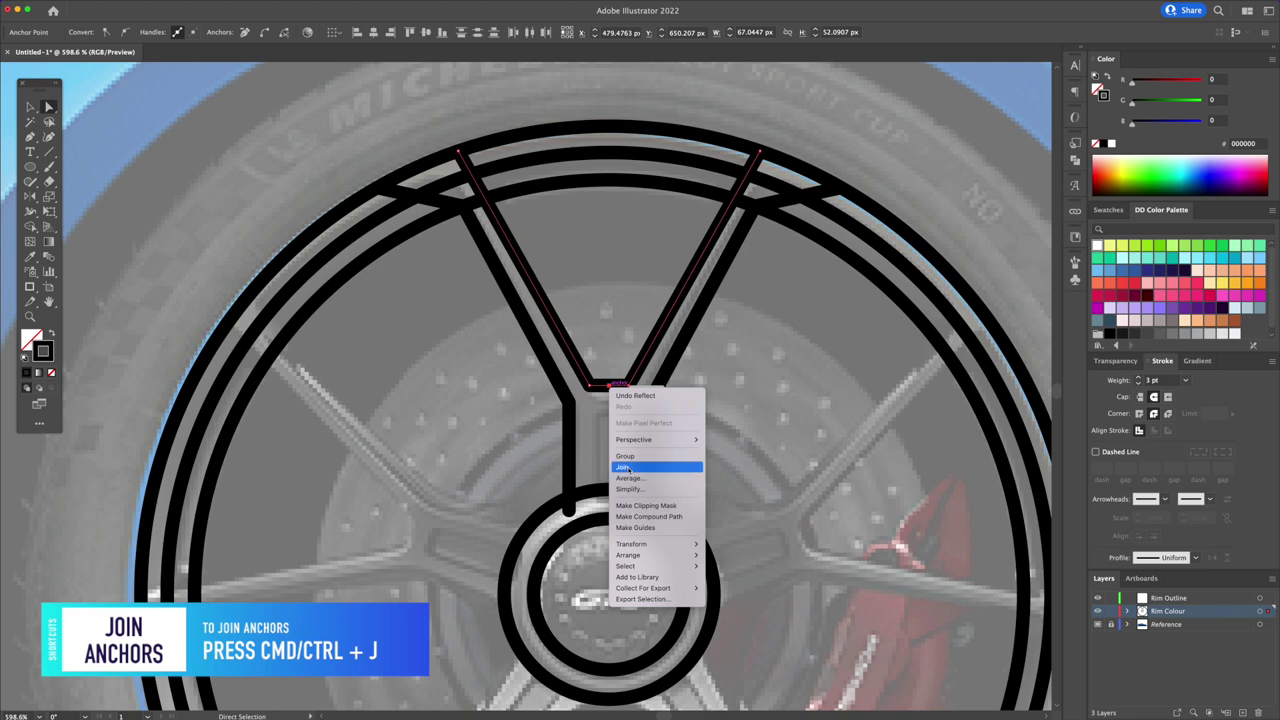
click(625, 468)
Round the spoke's inner corners and set a 72° rotation around the wheel centre
key(a)
click(560, 408)
drag(558, 409, 403, 443)
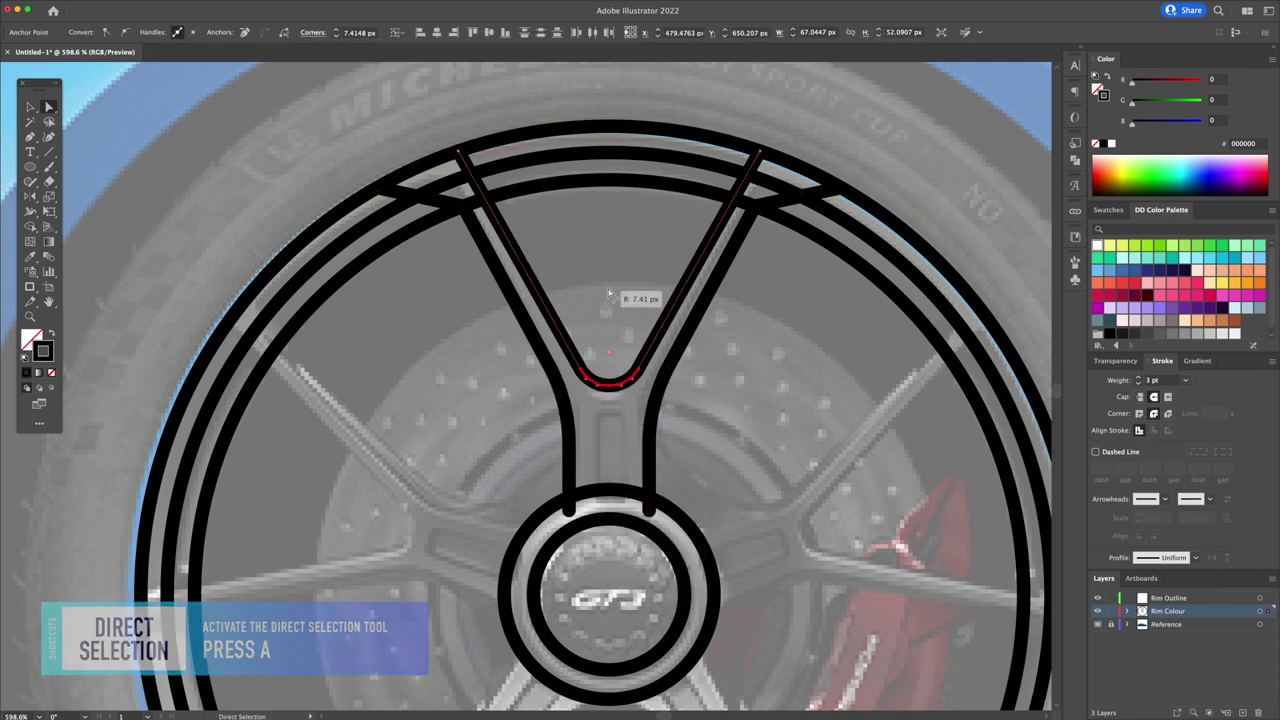
scroll(630, 387, down, 3)
key(r)
alt+click(603, 395)
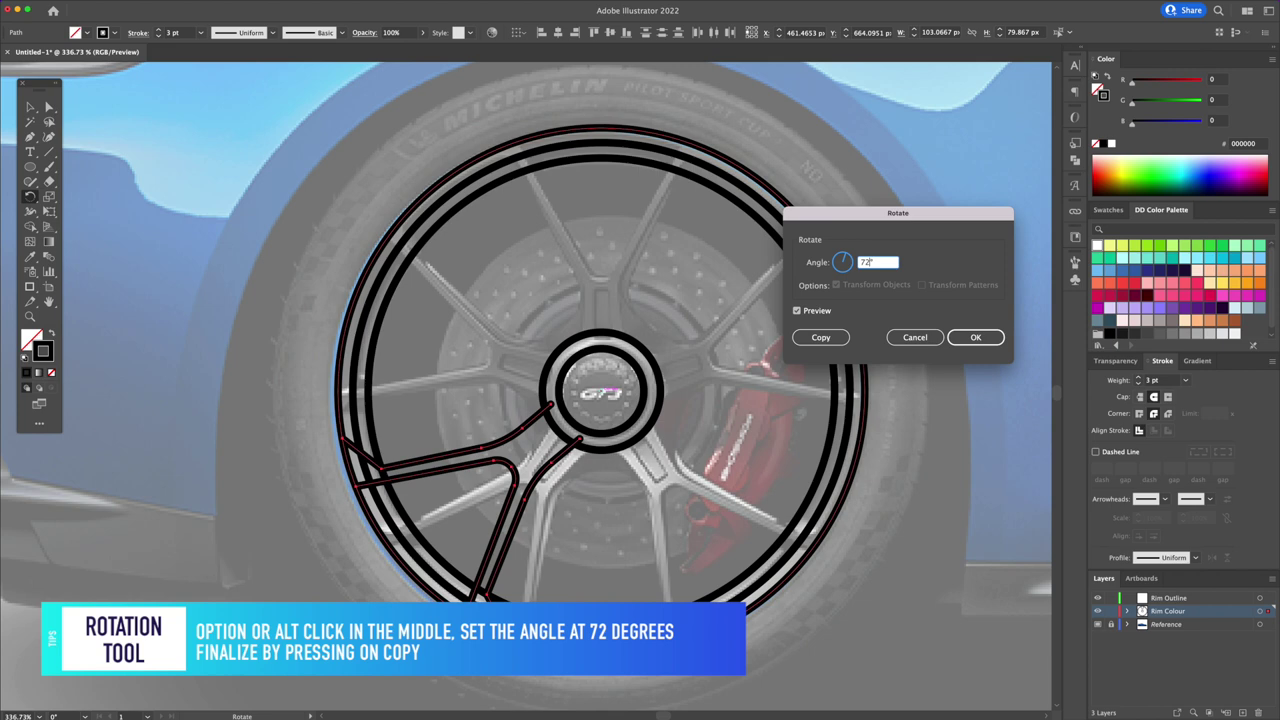
Copy the spoke at 72° and repeat it to get five spokes around the wheel
click(826, 338)
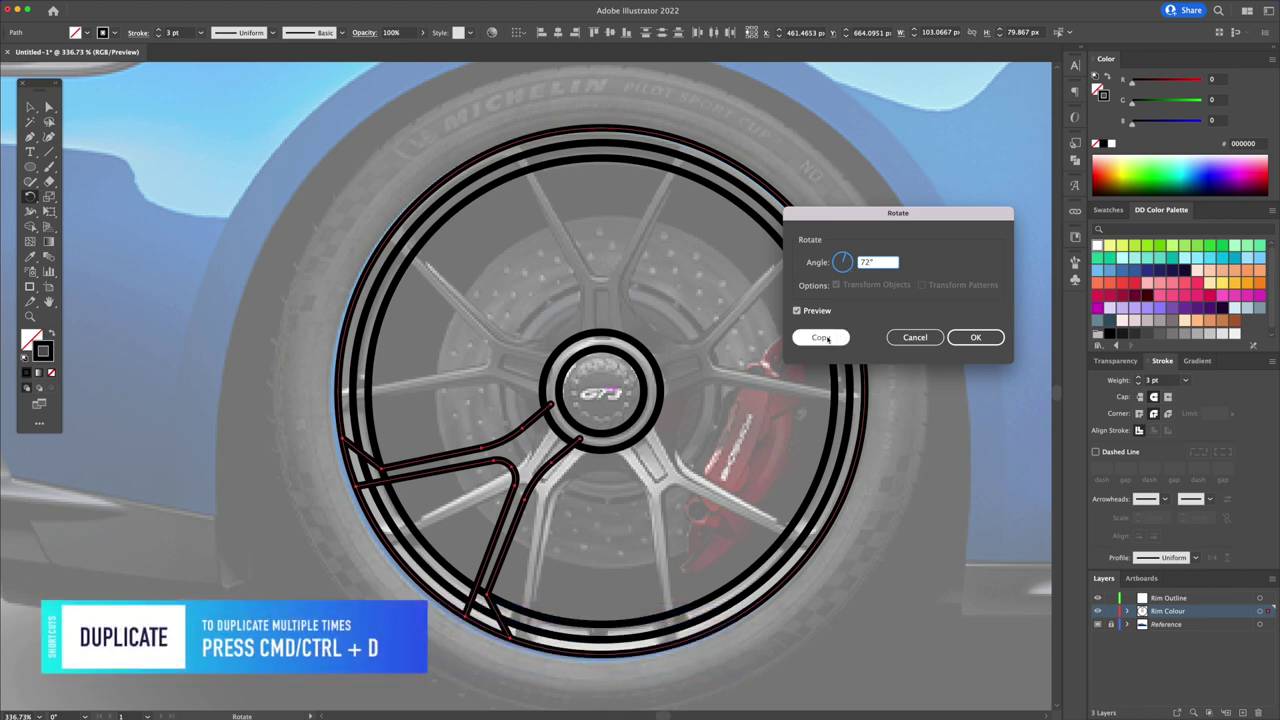
key(super+d)
key(super+d)
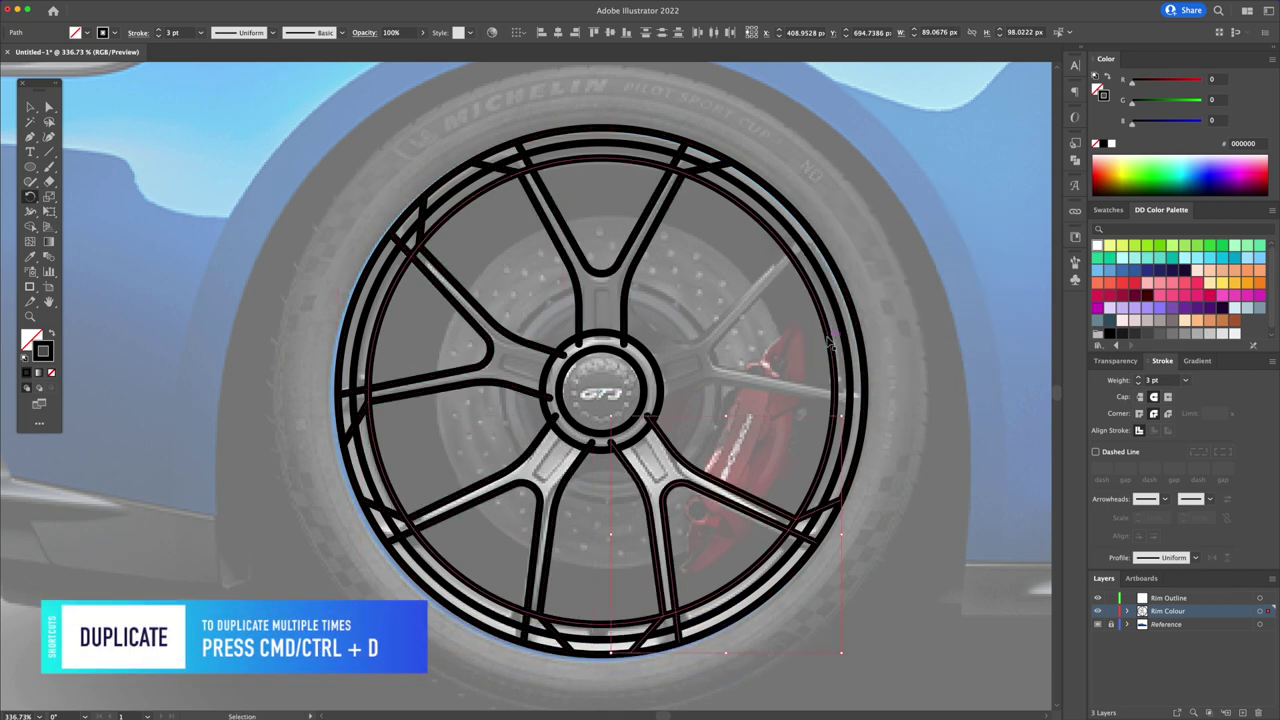
key(super+d)
click(924, 286)
With Shape Builder, remove stray lines and merge the rim ring and spoke regions
key(super+a)
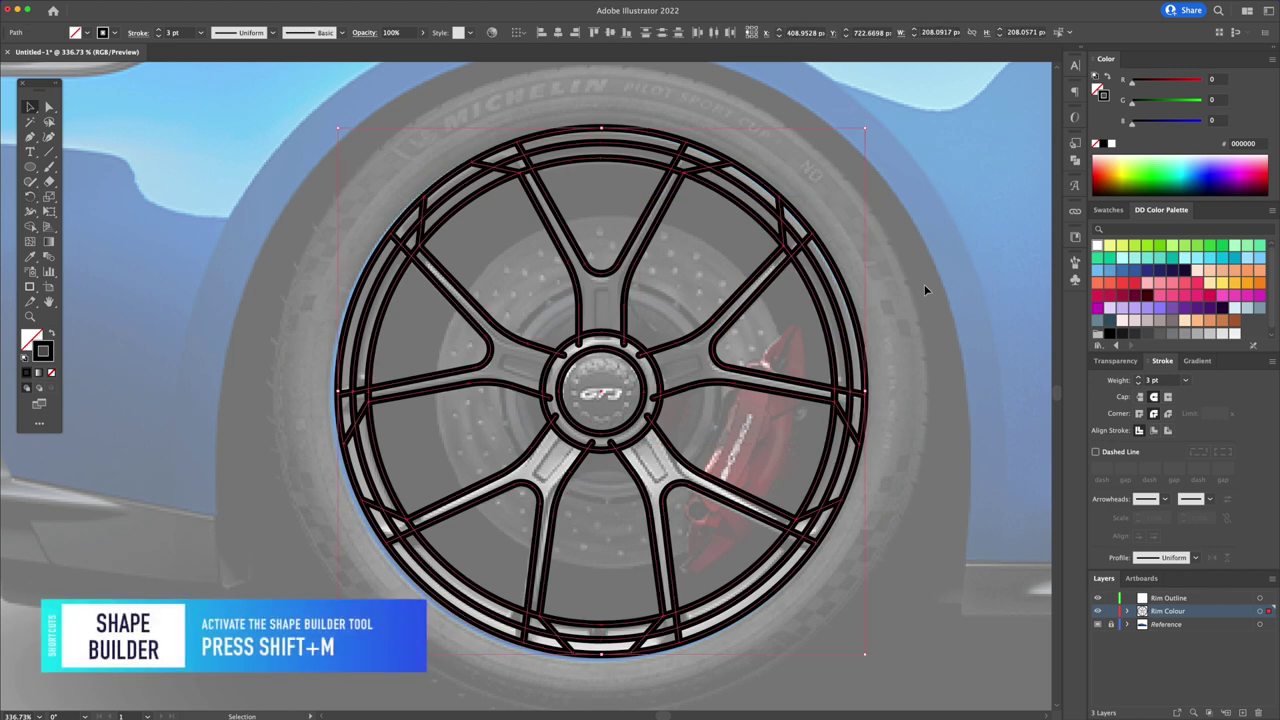
key(shift+m)
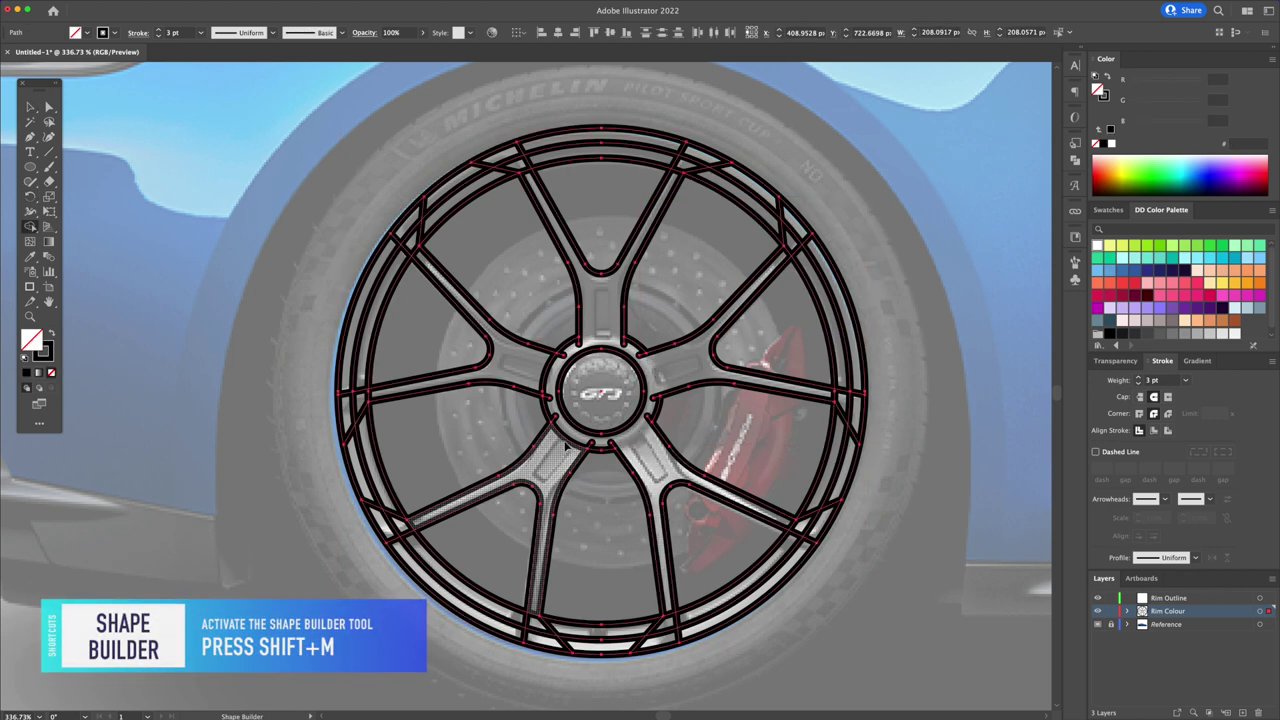
click(543, 383)
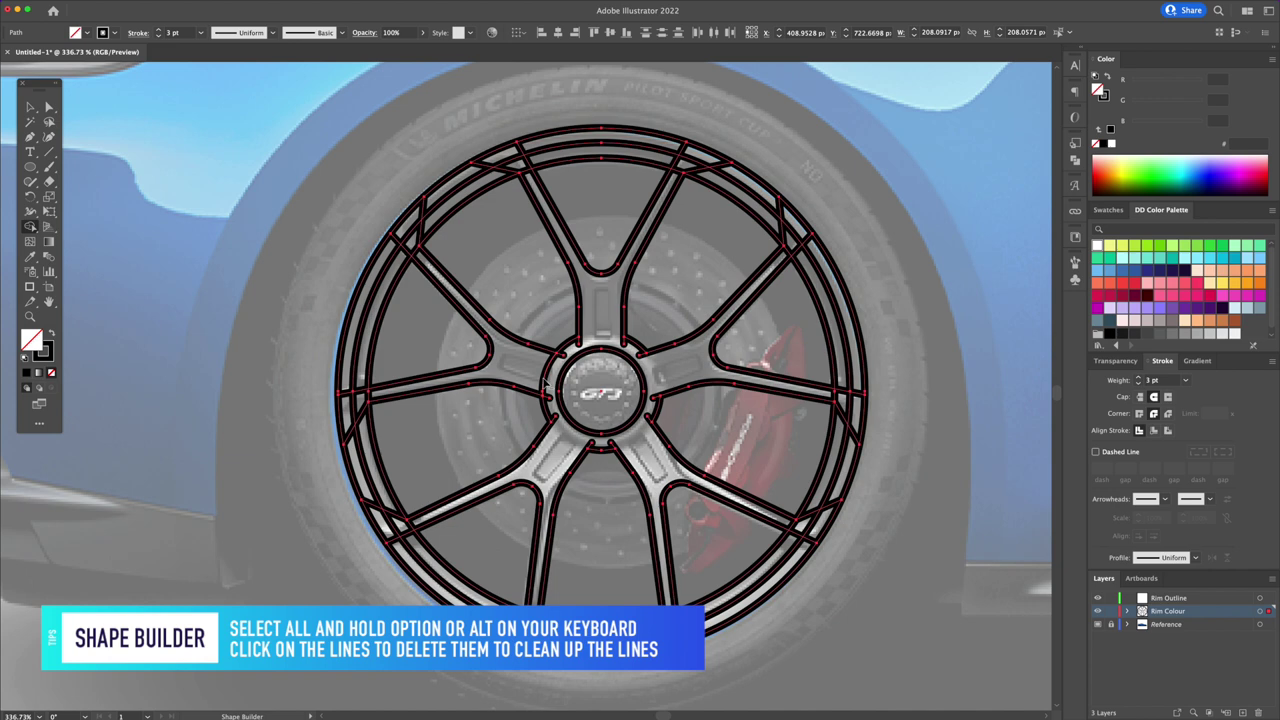
alt+click(565, 359)
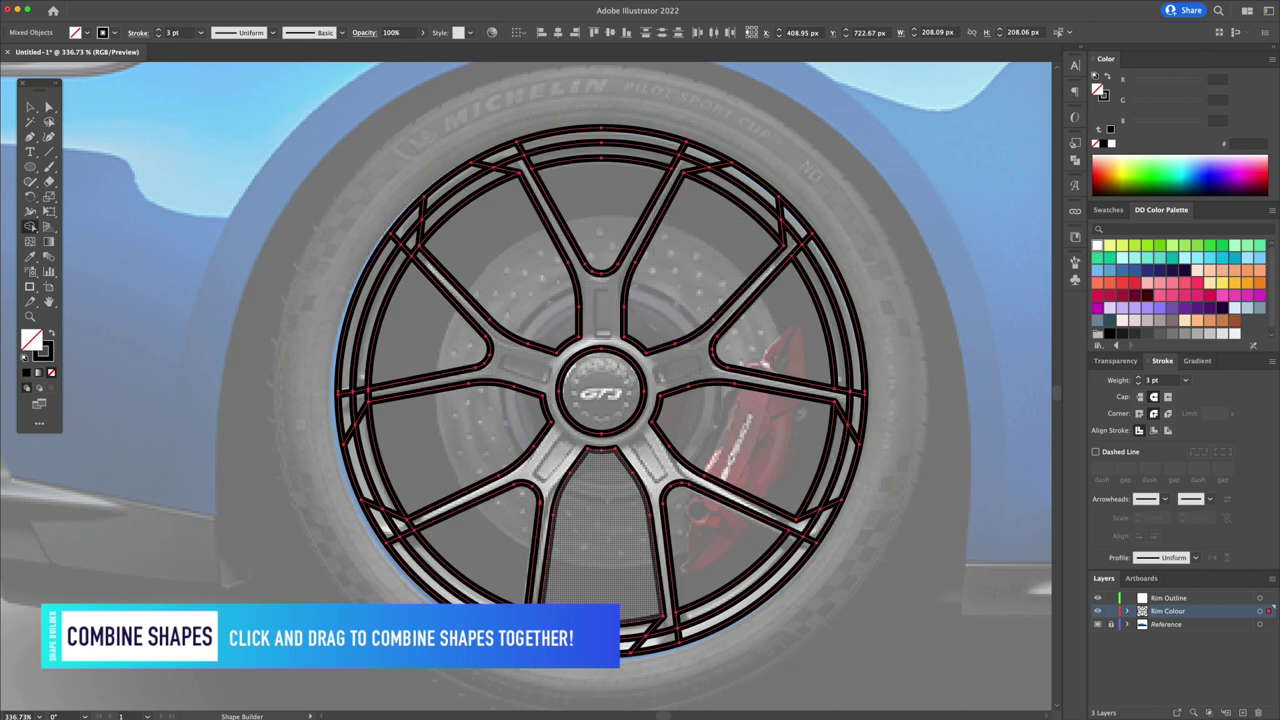
click(366, 398)
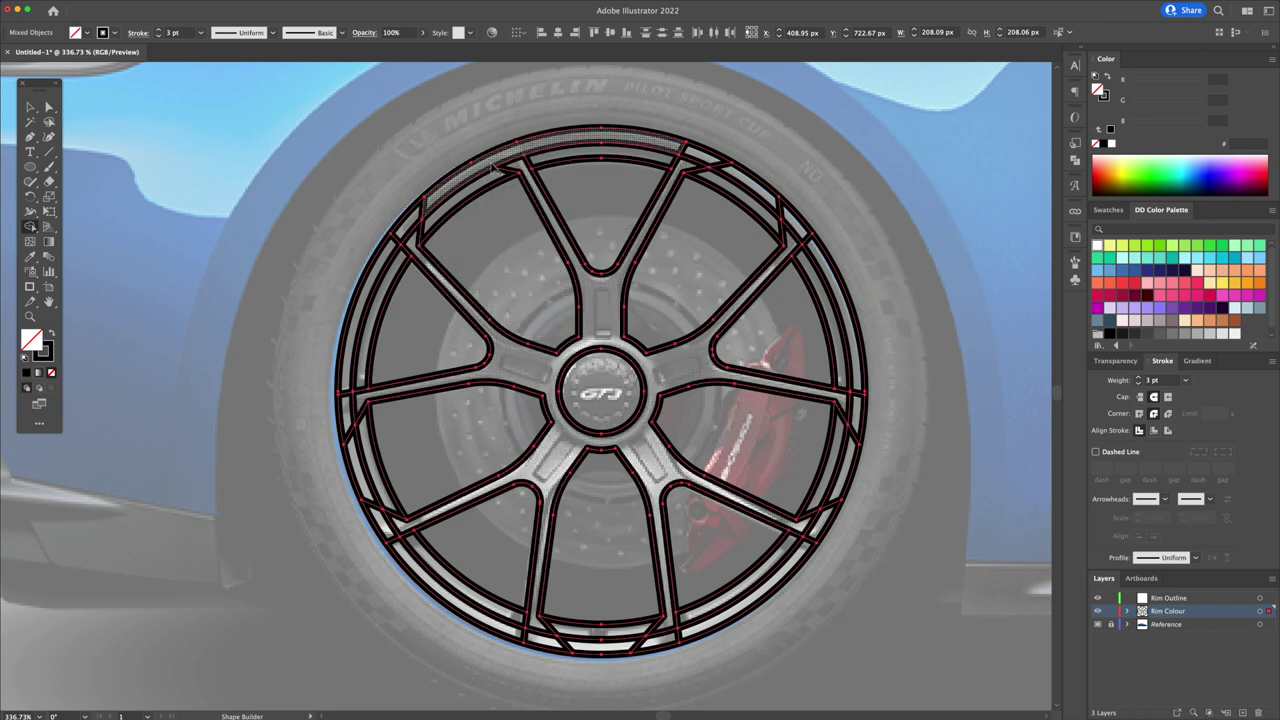
drag(776, 204, 862, 390)
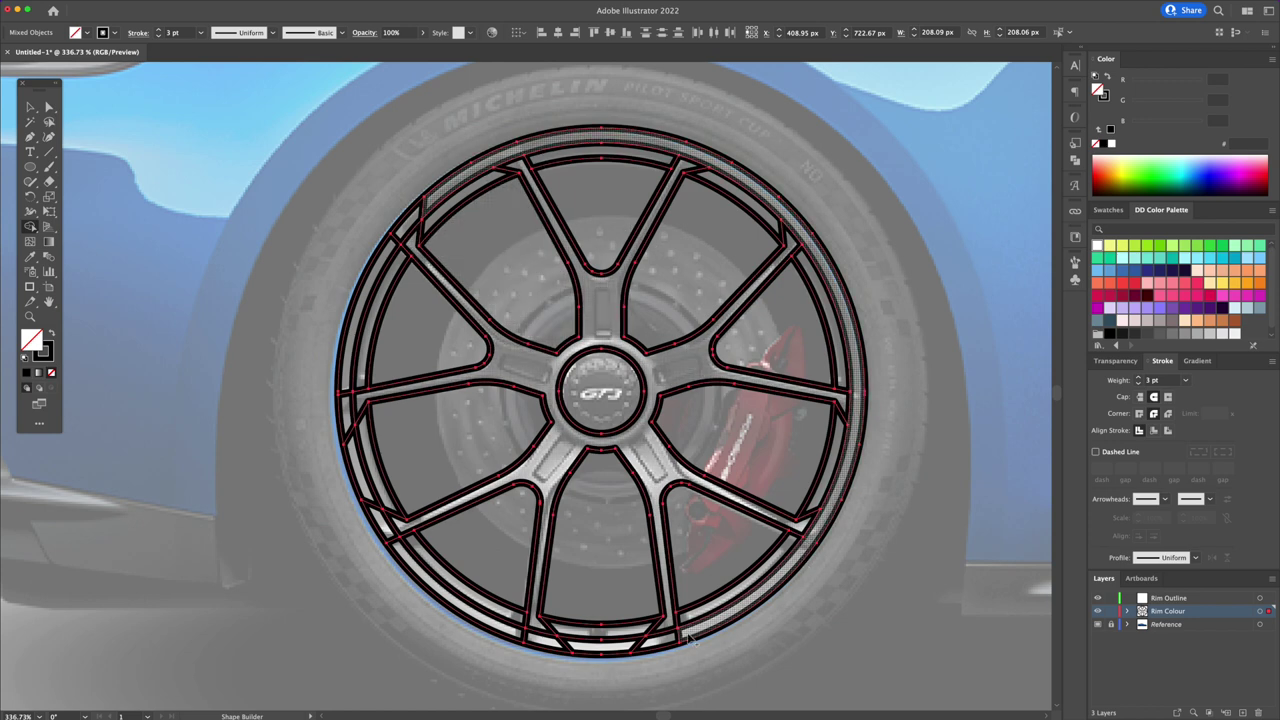
drag(840, 492, 352, 455)
click(347, 393)
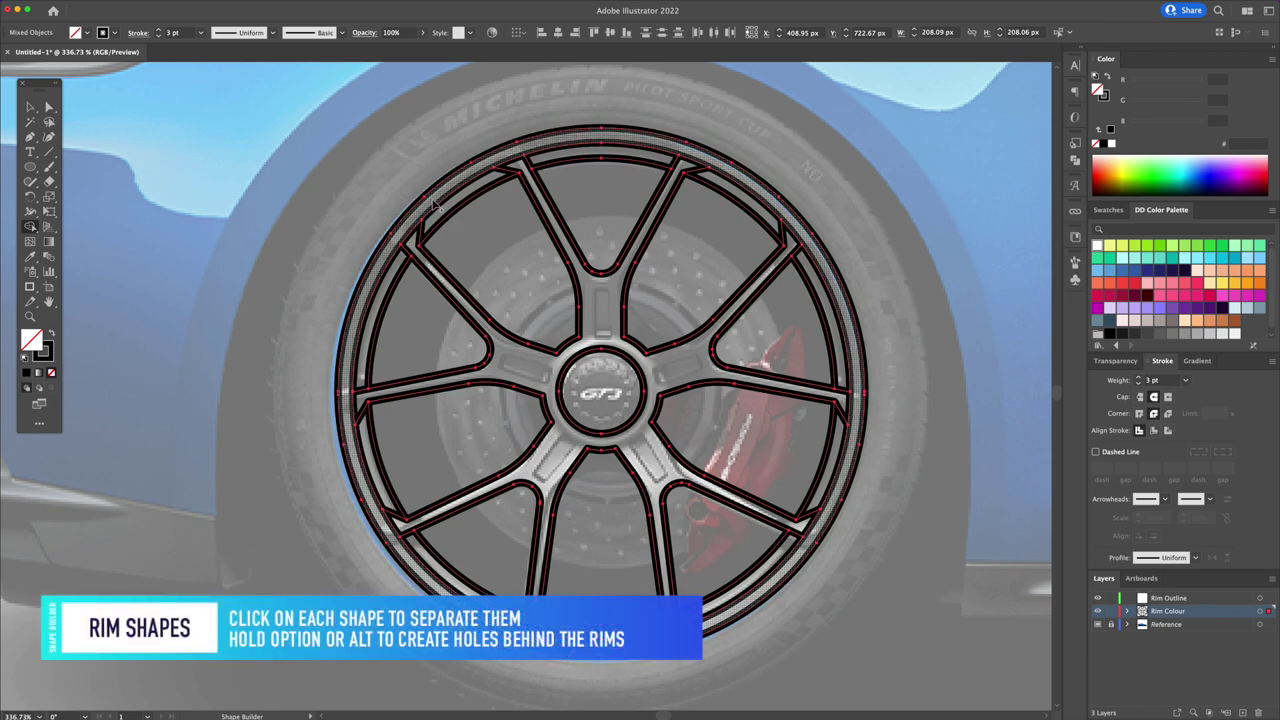
click(593, 297)
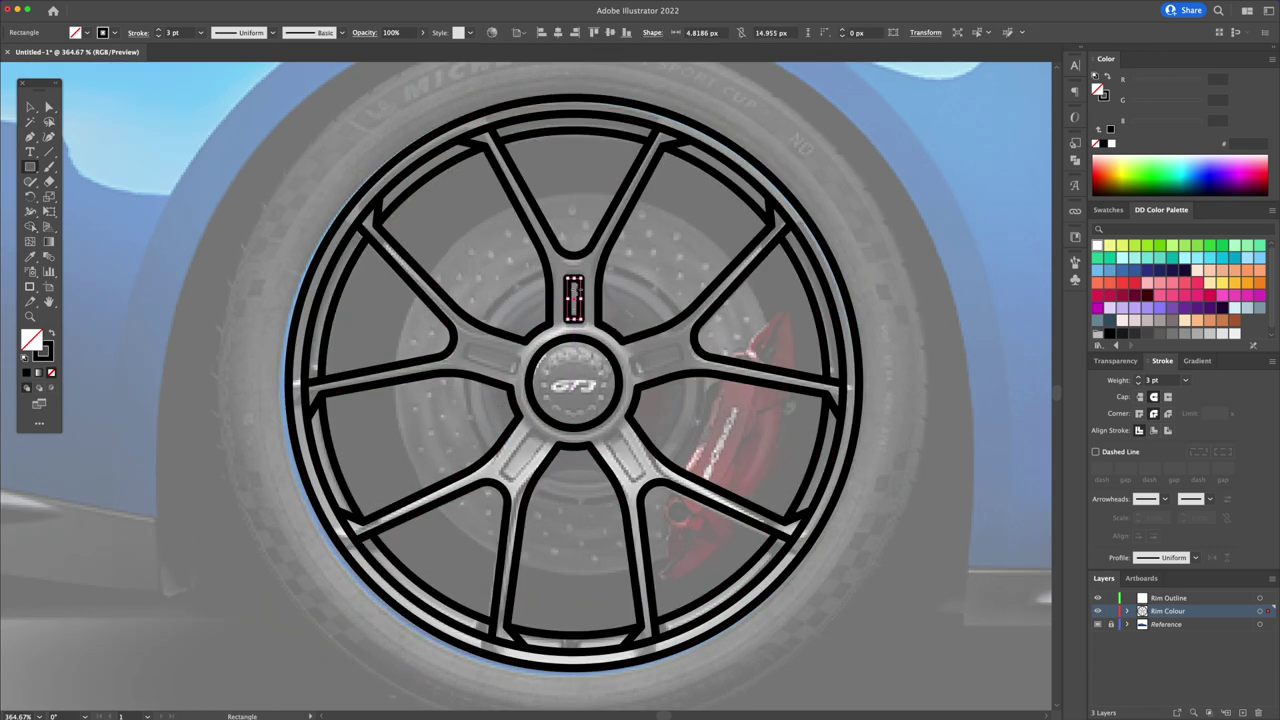
Round the slot into a pill and copy it around the hub between each spoke
drag(579, 320, 582, 322)
key(r)
alt+click(573, 385)
click(821, 339)
key(ctrl+d)
key(ctrl+d)
key(ctrl+plus)
Shrink the hub's centre circle and select all the rim outline shapes
click(676, 287)
drag(676, 287, 641, 317)
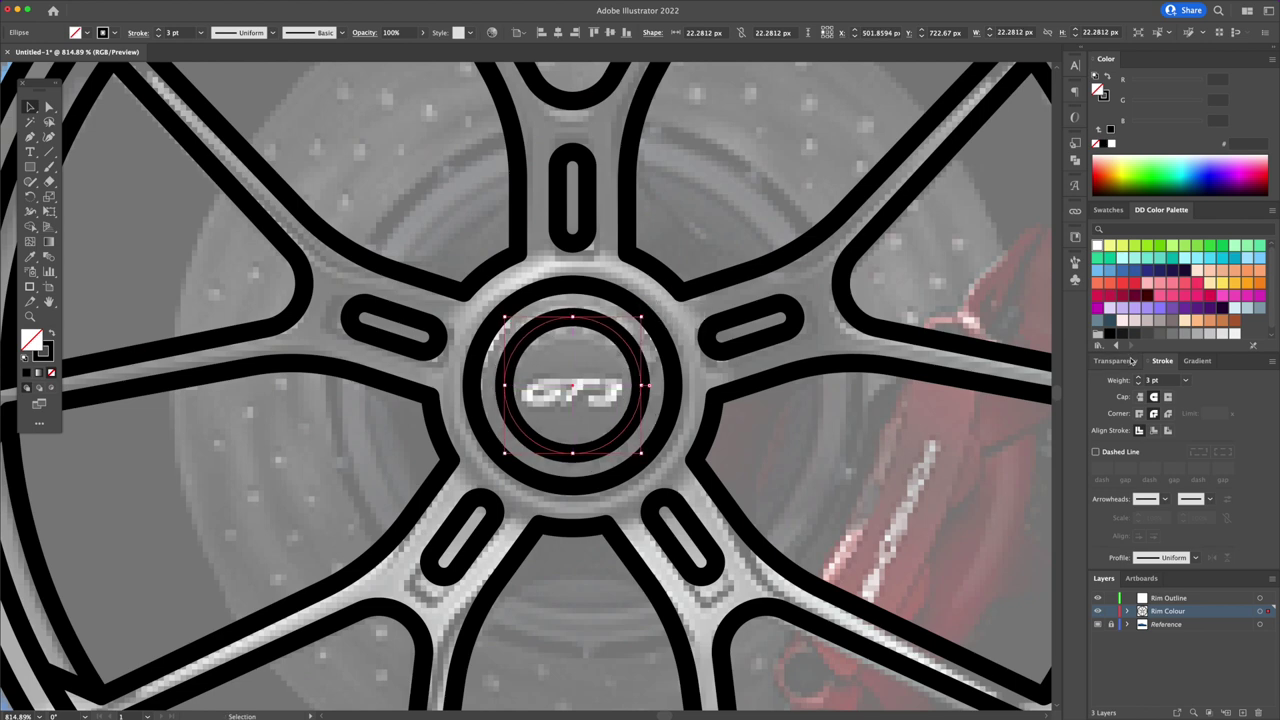
key(ctrl+0)
key(ctrl+shift+a)
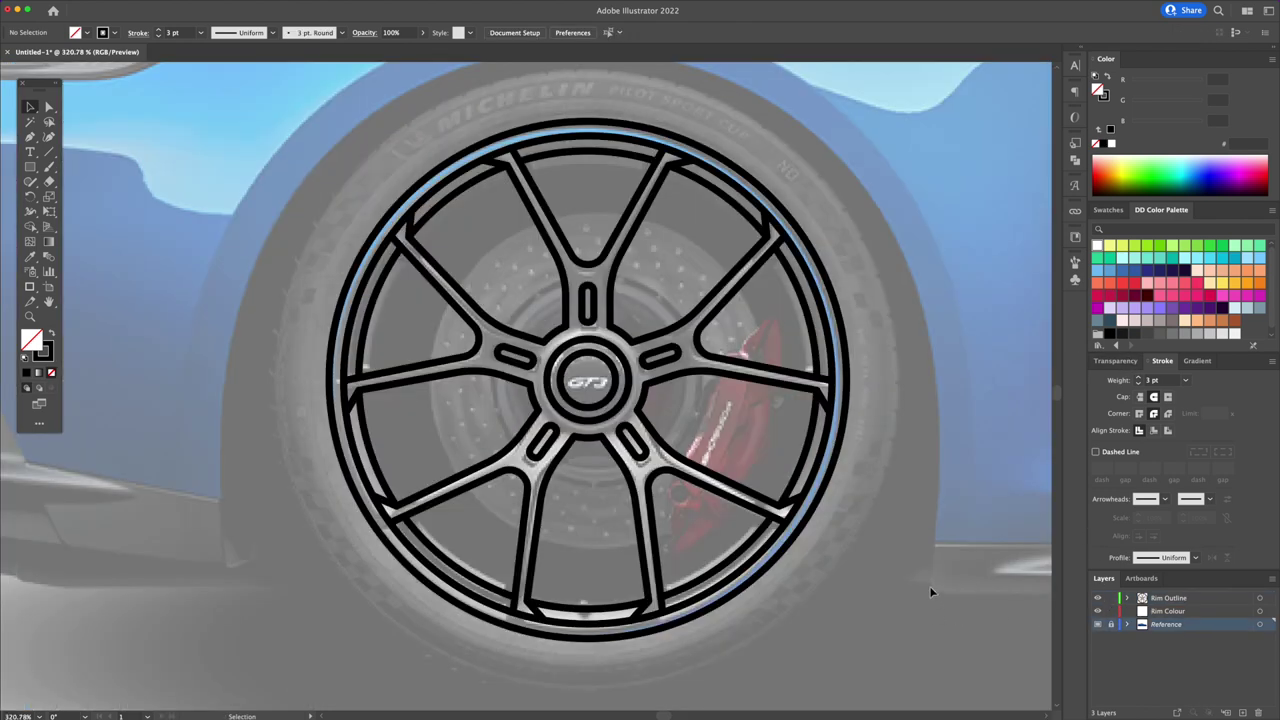
key(ctrl+a)
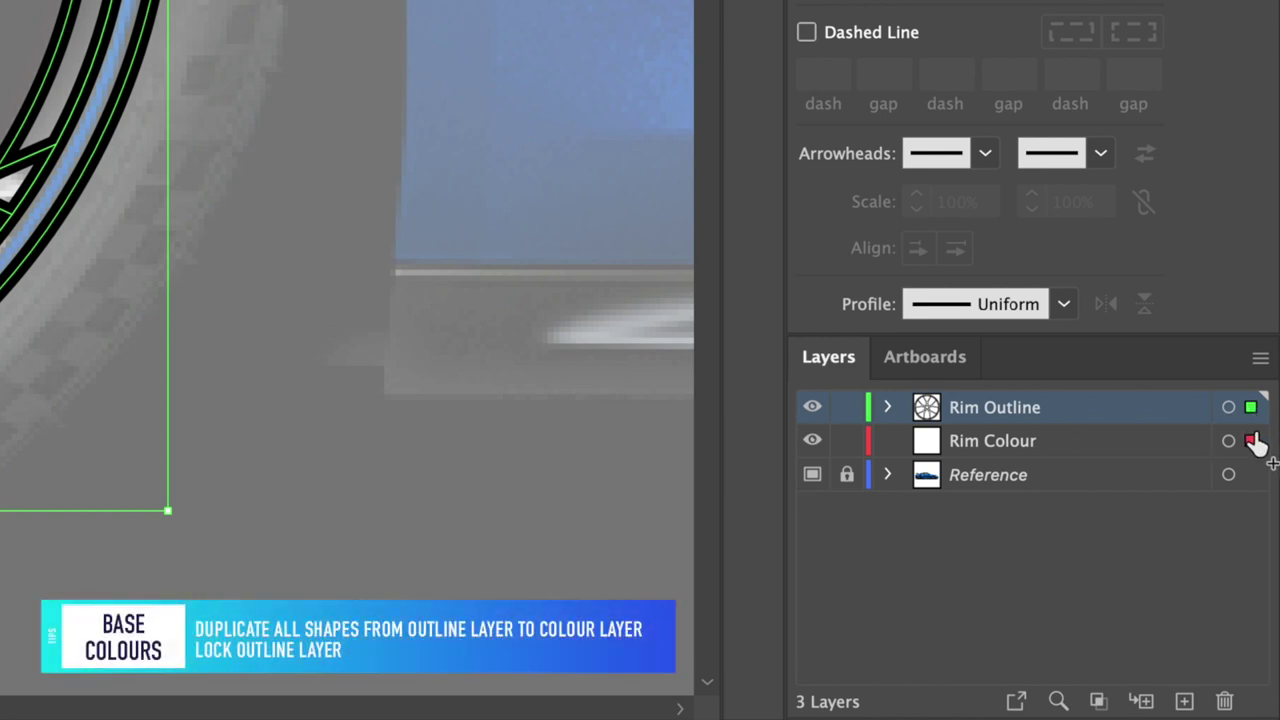
Copy the outline shapes onto Rim Colour and fill them light grey
drag(1253, 443, 1253, 443)
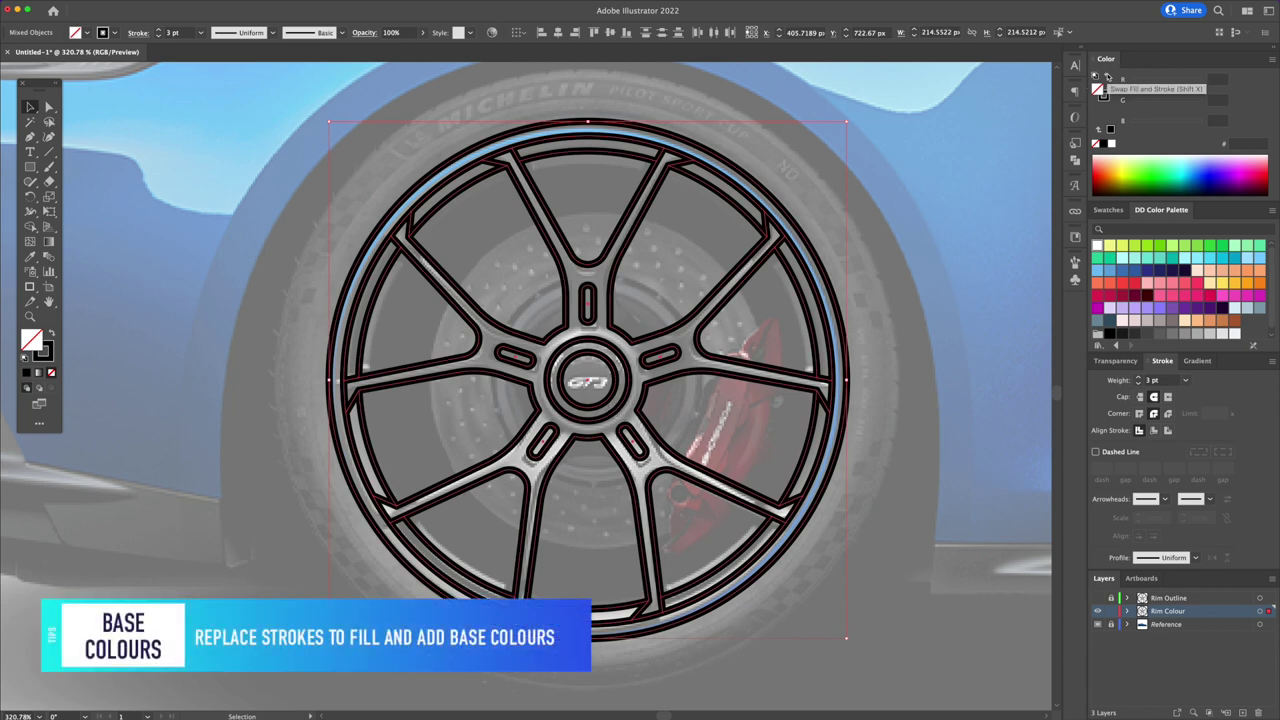
click(1107, 78)
click(1203, 334)
click(934, 326)
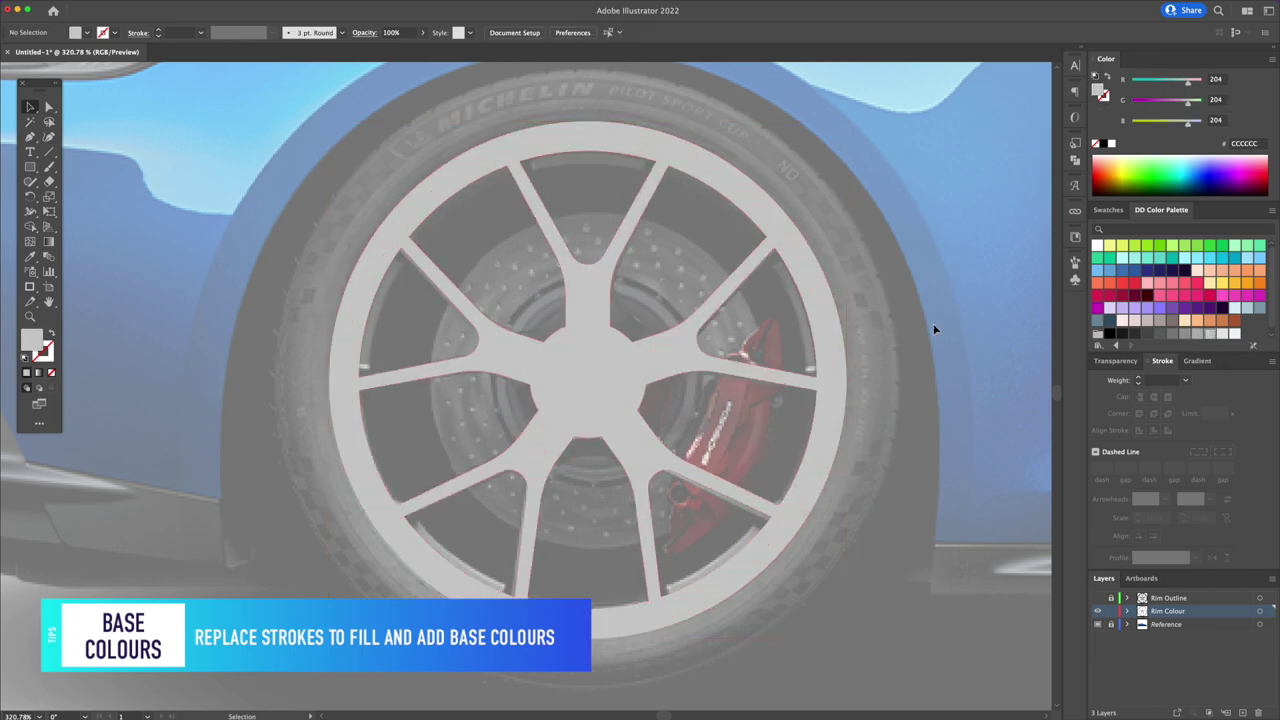
Show the black Rim Outline layer, fill the outer rim ring green and the top arc grey
click(1097, 598)
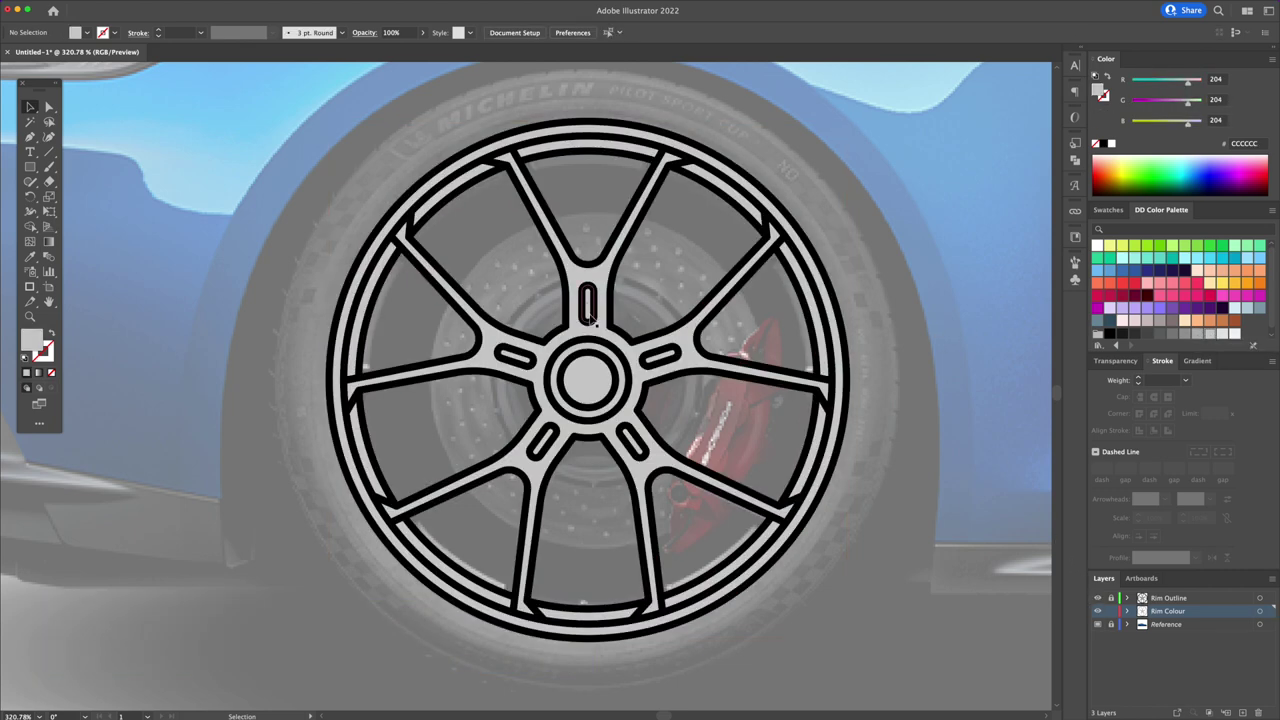
click(591, 319)
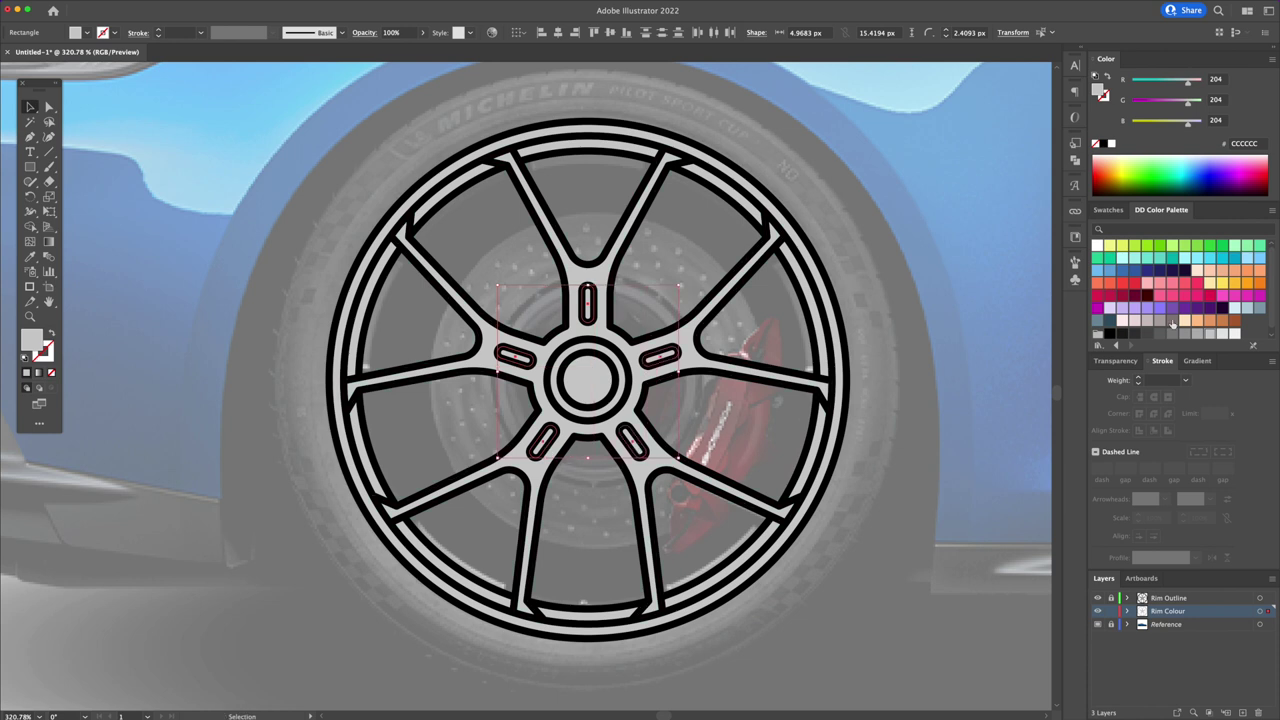
key(ctrl+a)
key(ctrl+8)
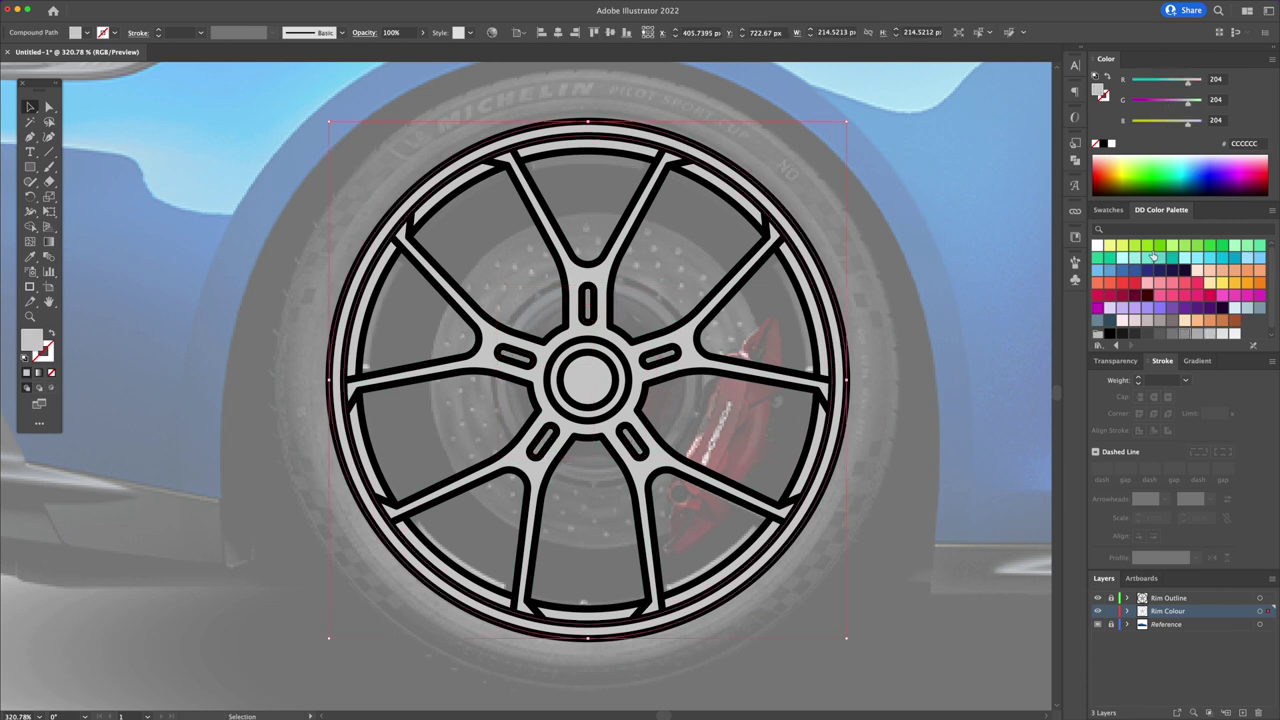
click(1196, 248)
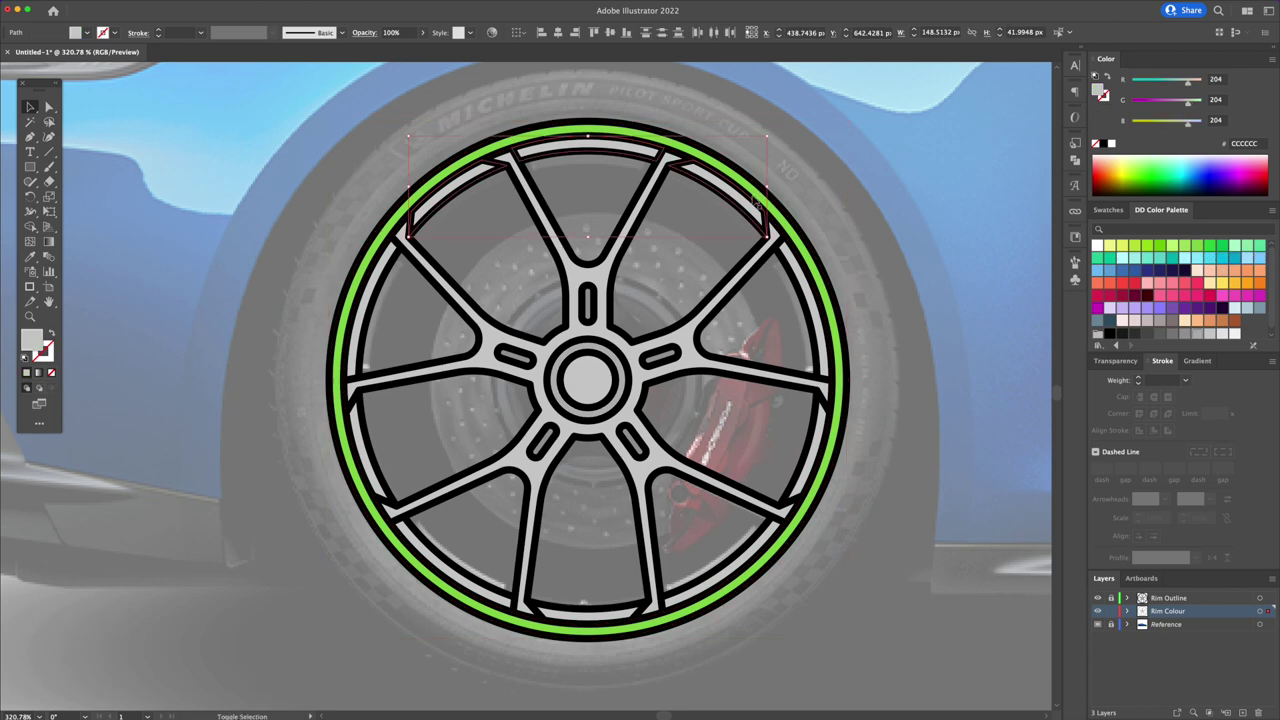
click(1196, 336)
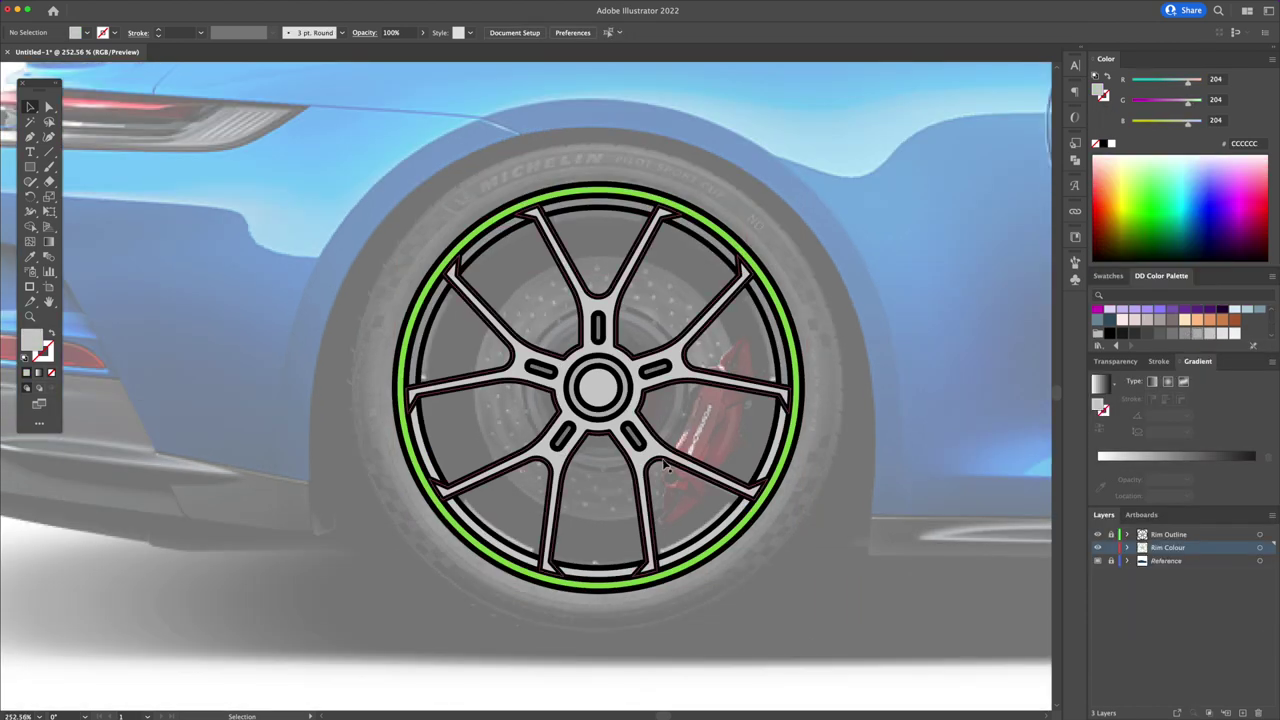
Give the rim spokes a diagonal linear gradient from mid grey to 4D4D4D
click(663, 462)
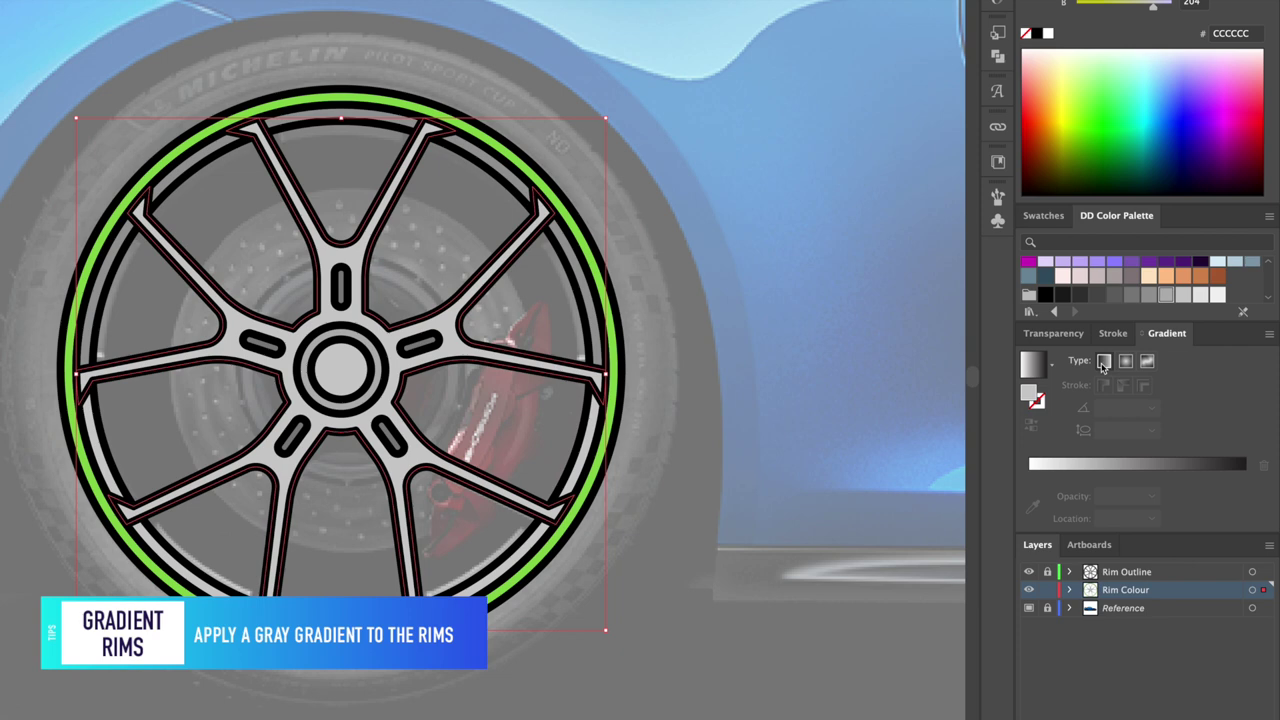
click(1150, 383)
click(1028, 495)
click(1097, 290)
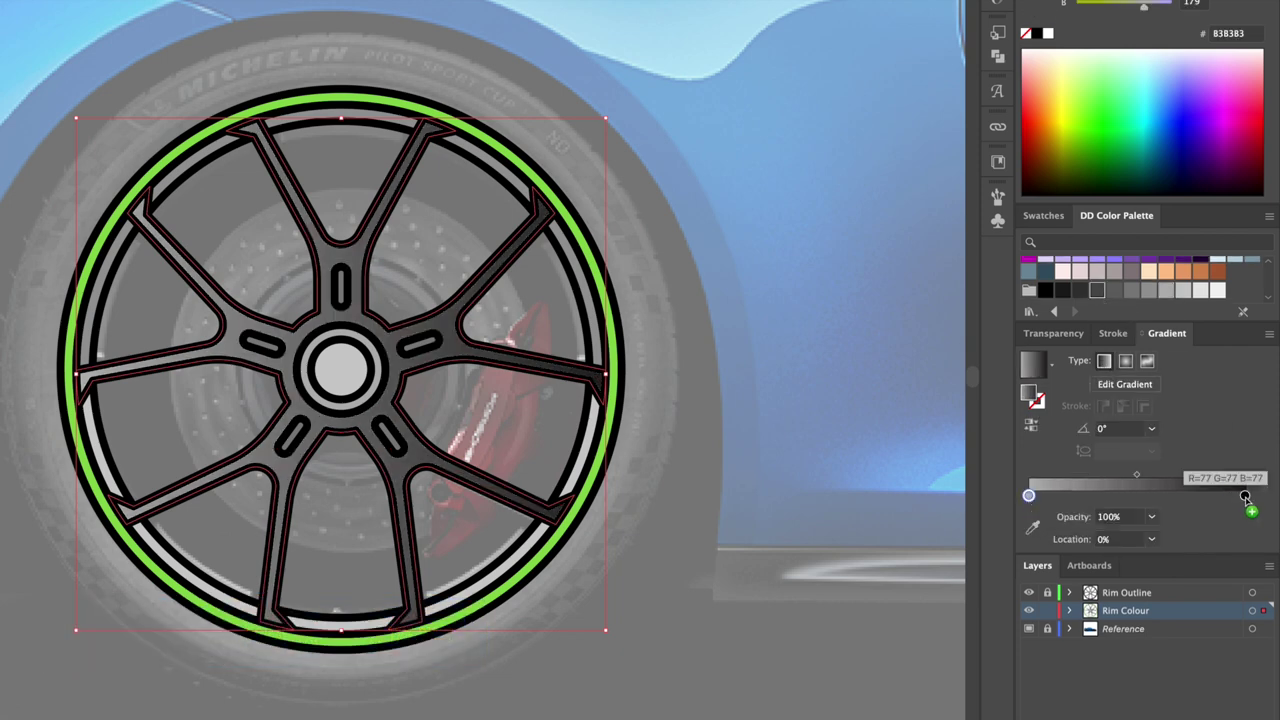
click(1244, 495)
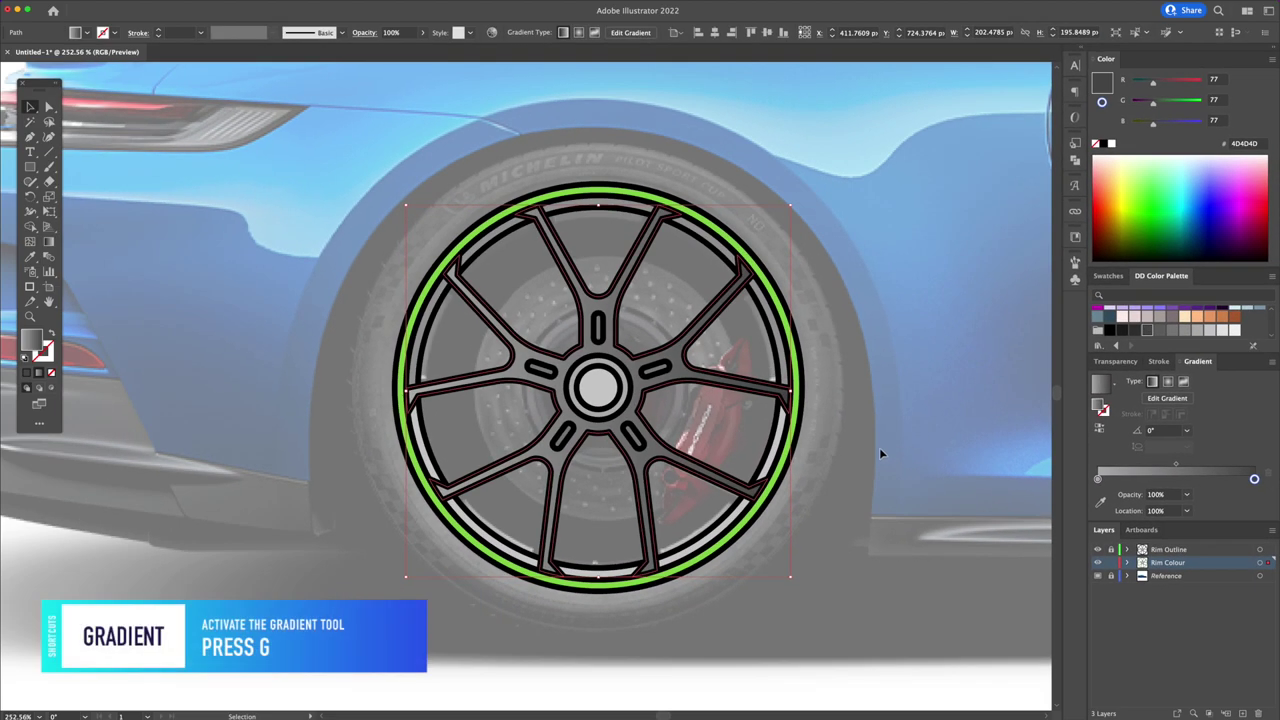
key(g)
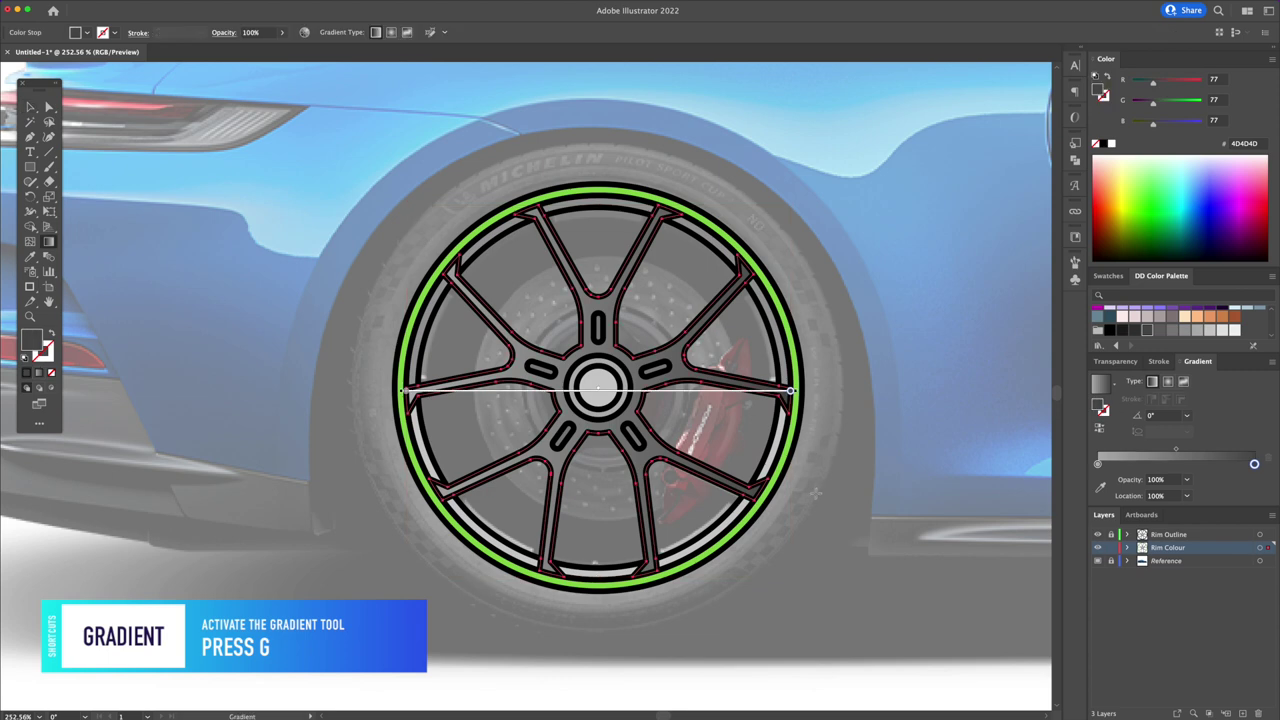
drag(690, 490, 352, 208)
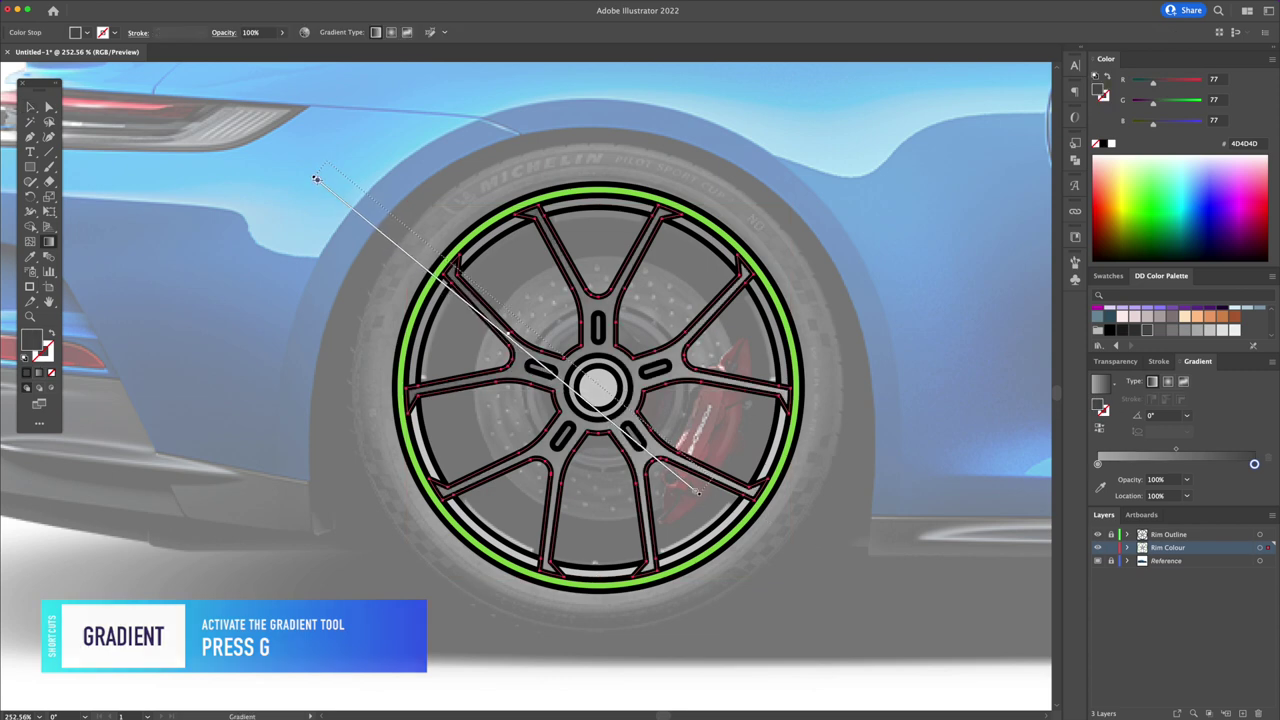
key(v)
click(858, 269)
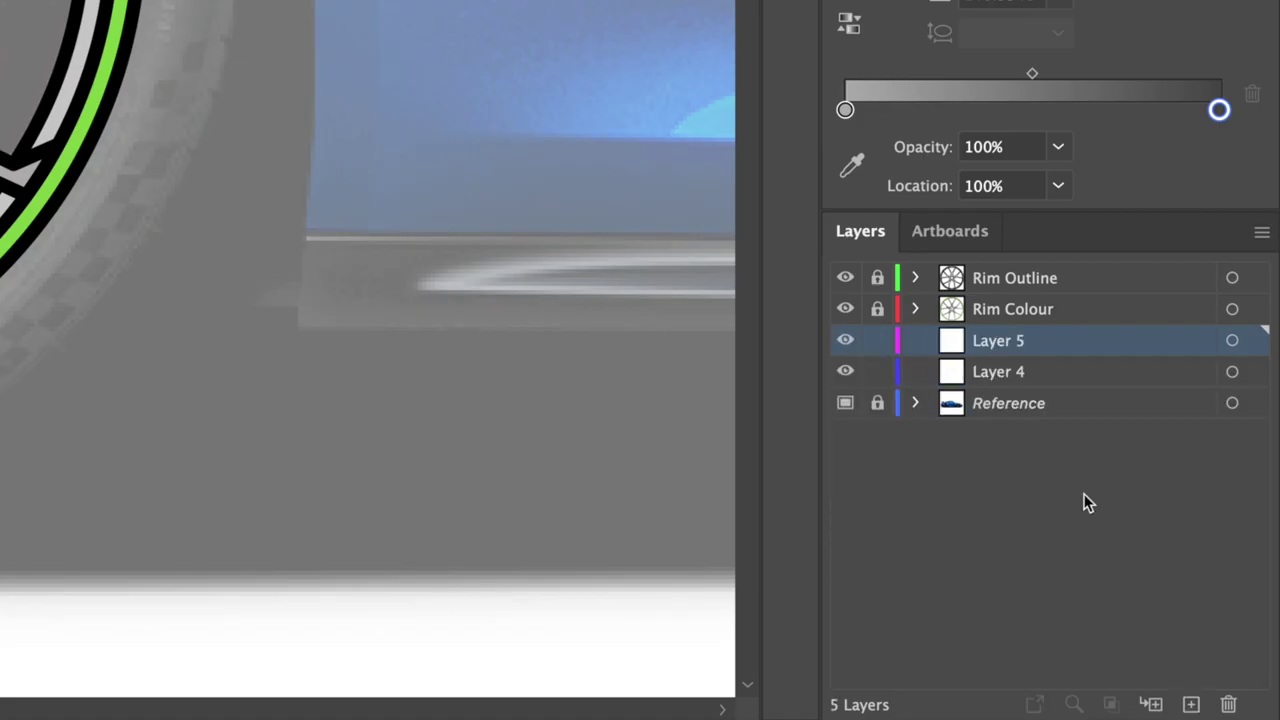
Name the new layers Brakes Outline and Brakes Colour and start a circle at the hub
double_click(1162, 560)
text(Brakes Outlin)
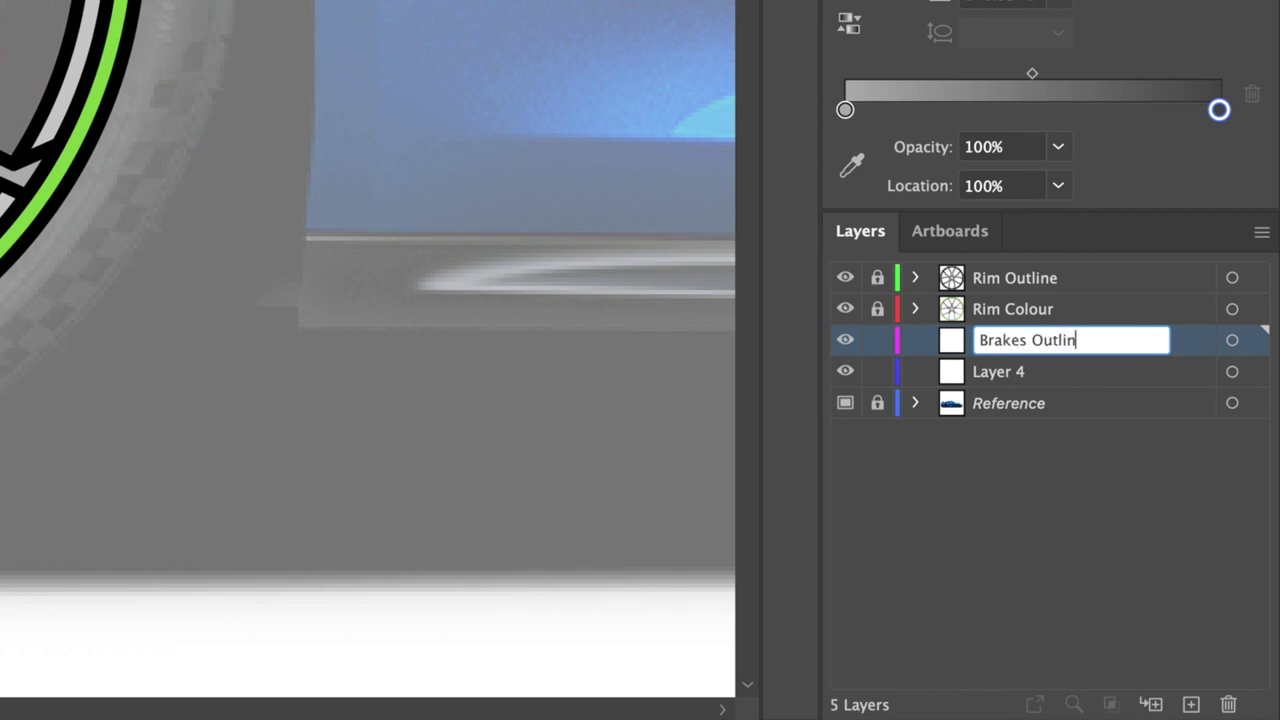
text(e)
double_click(988, 371)
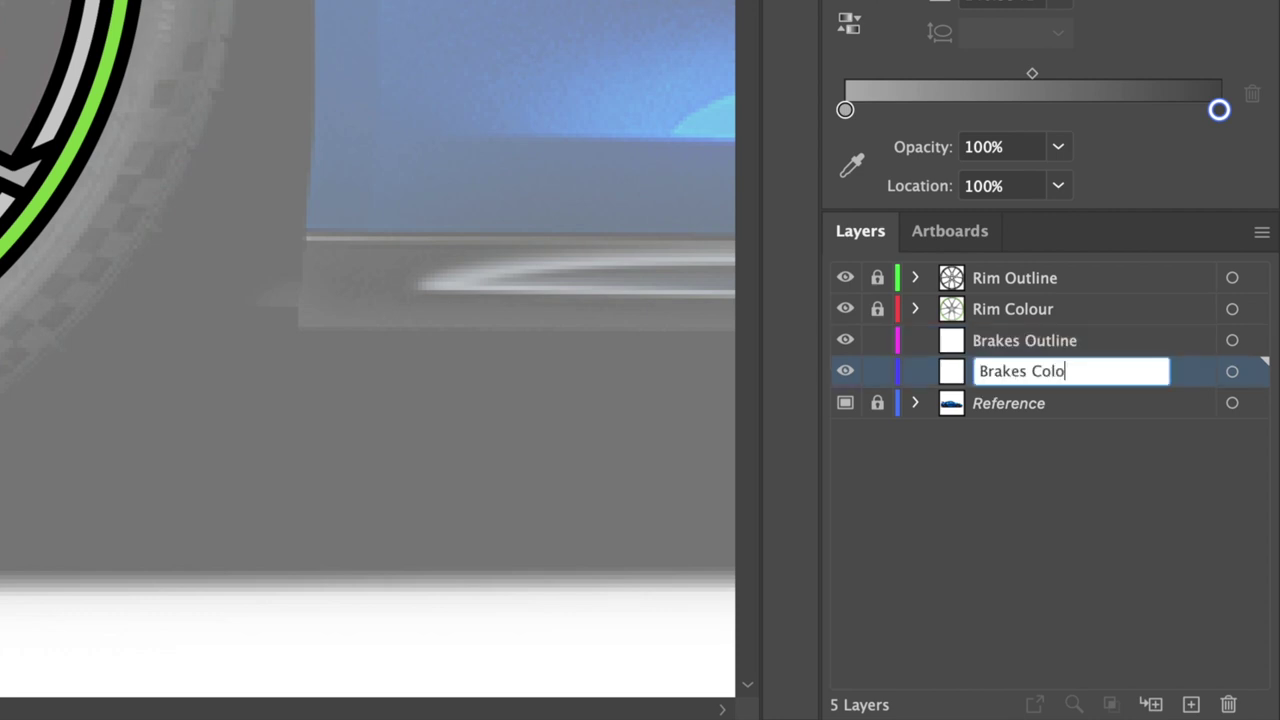
text(ur)
key(Return)
drag(598, 388, 682, 422)
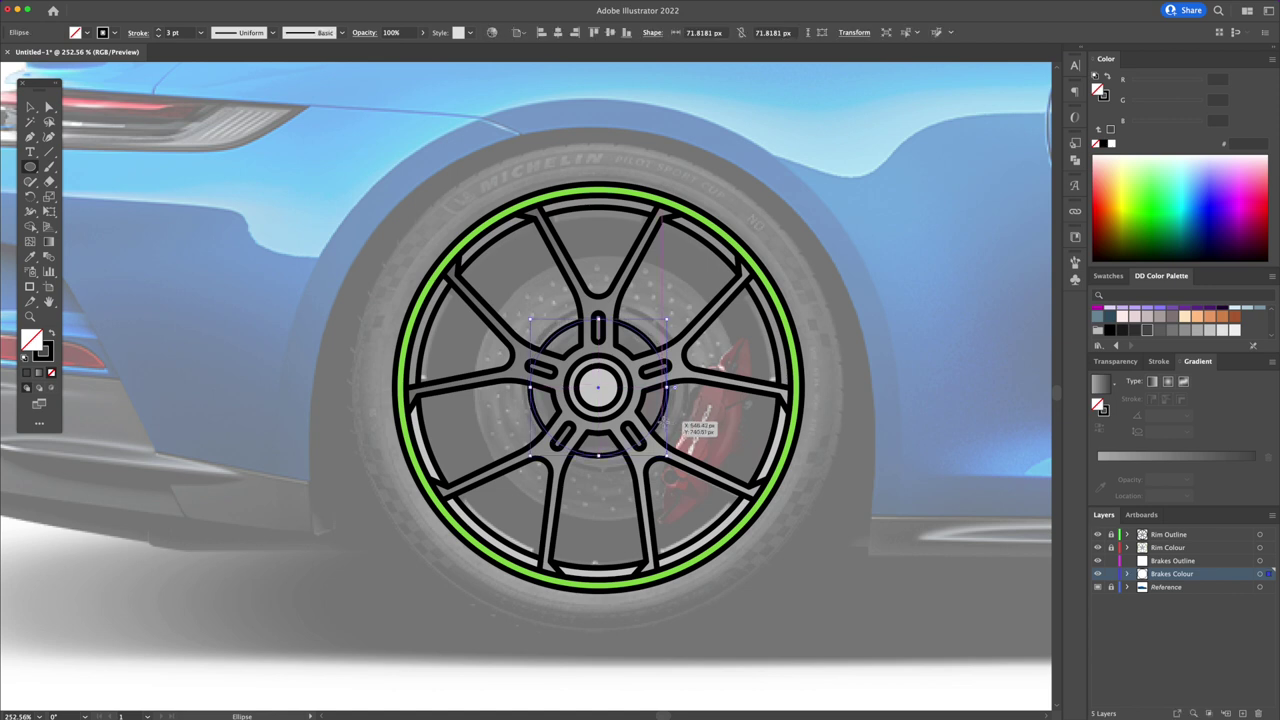
Enlarge the brake disc circle and hide the Rim Outline and Rim Colour layers
drag(666, 322, 745, 258)
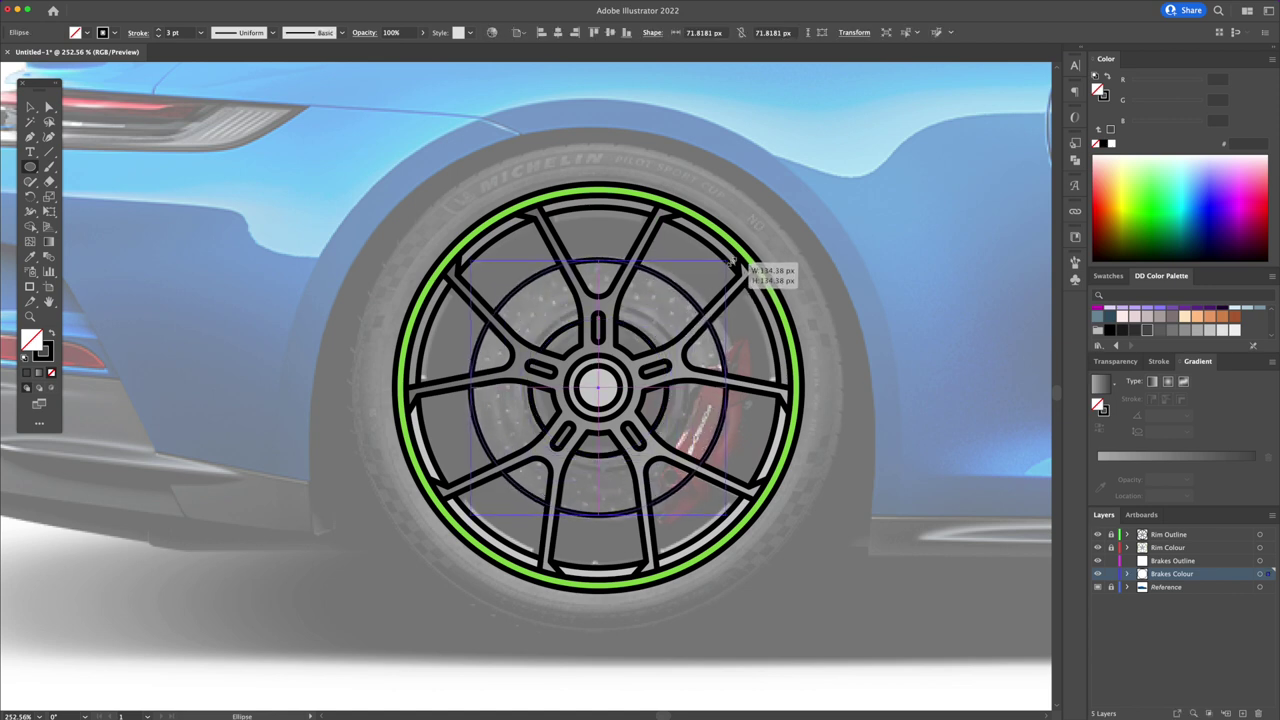
key(v)
key(ctrl+shift+a)
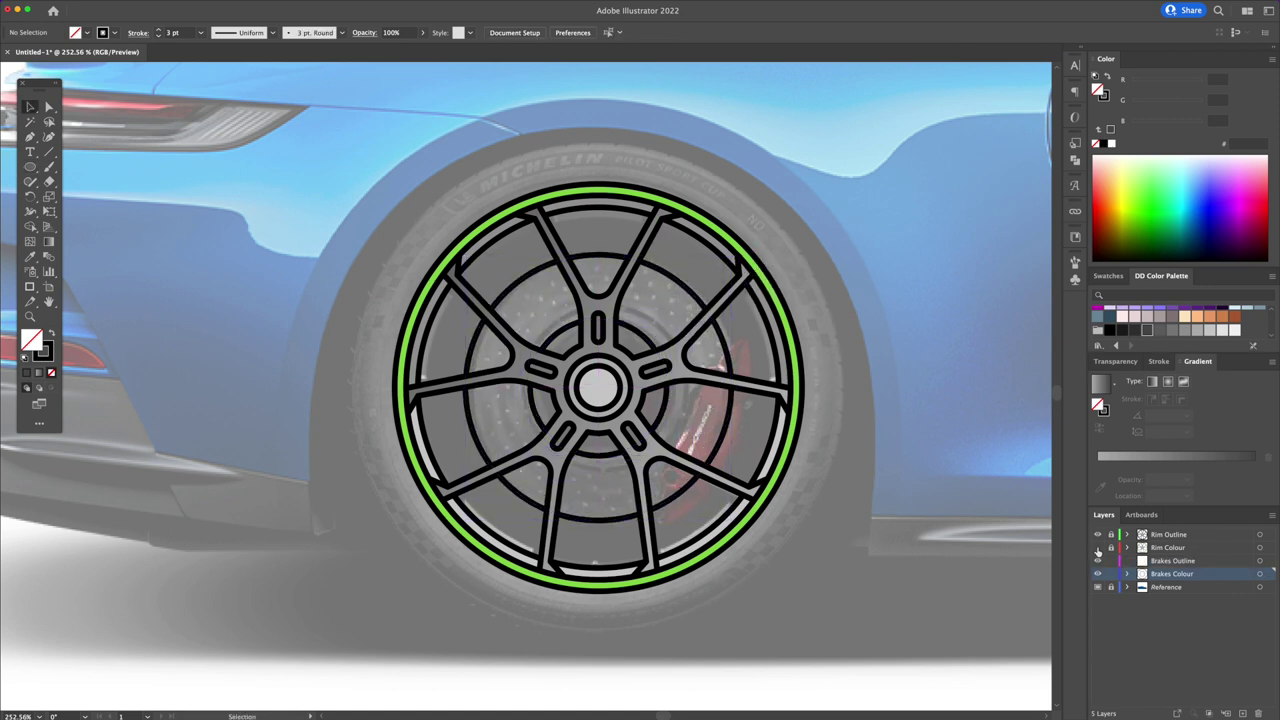
drag(1097, 534, 1097, 548)
key(l)
scroll(590, 388, up, 3)
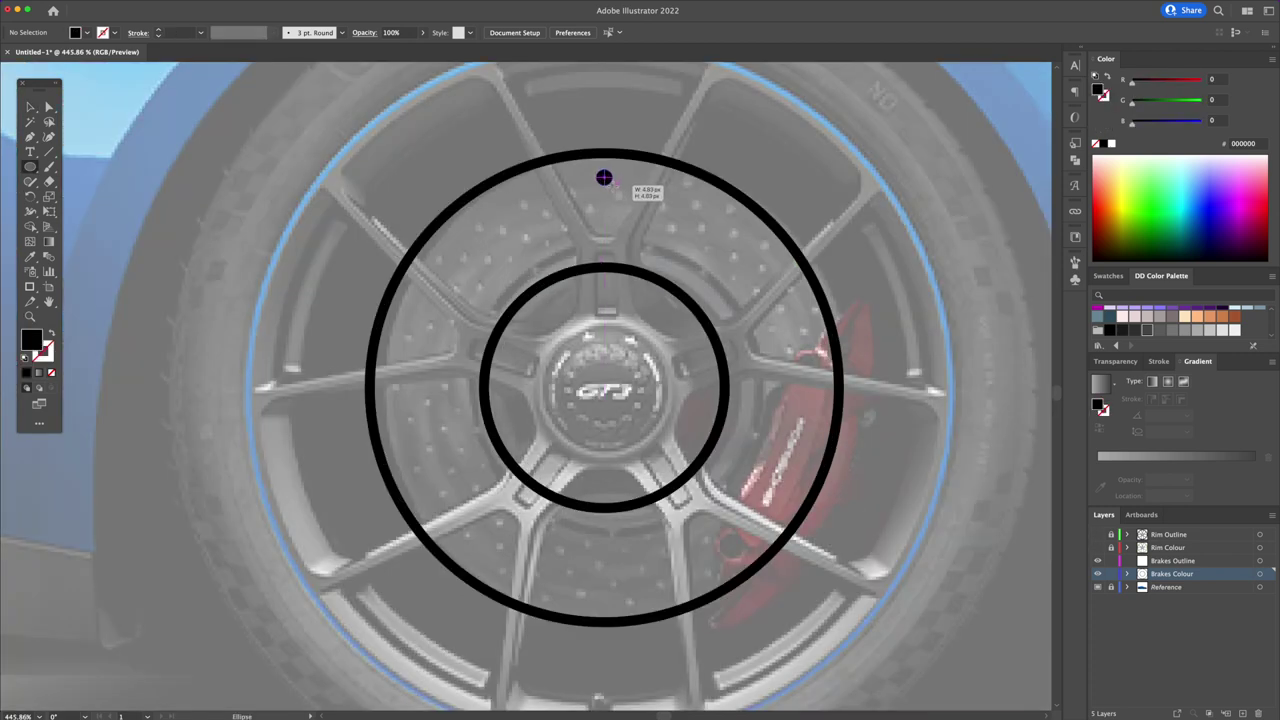
key(v)
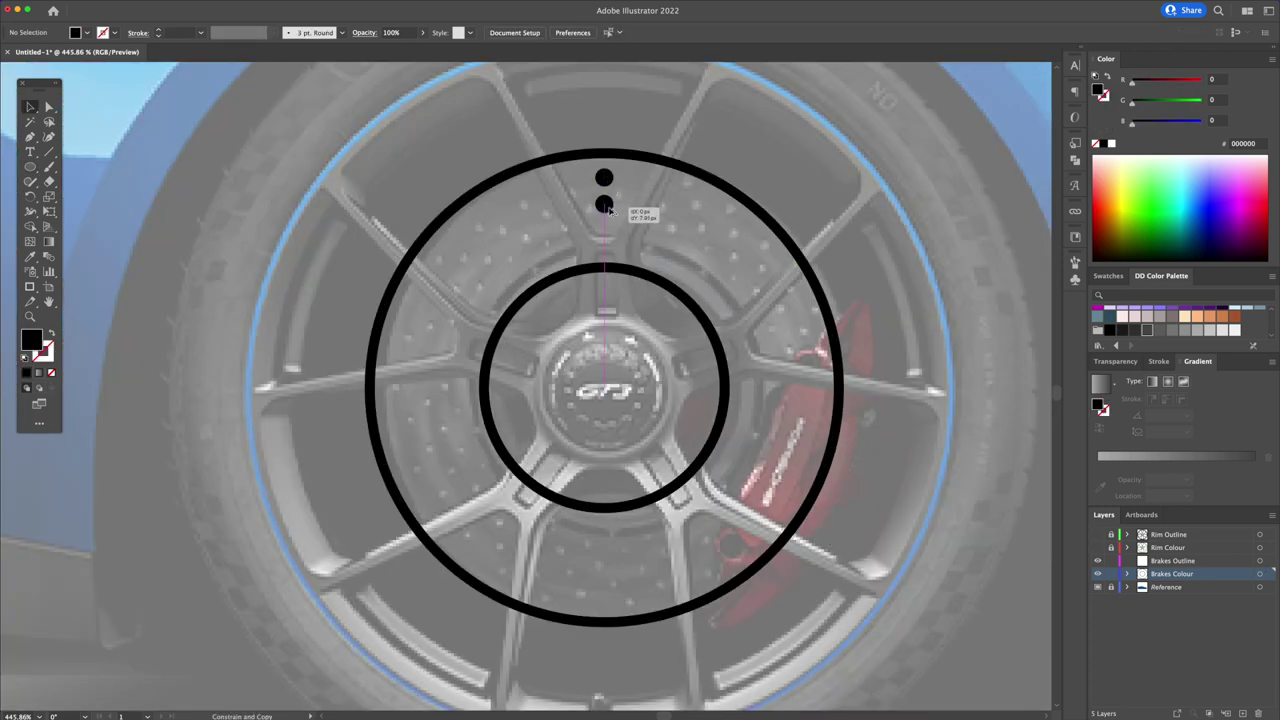
Duplicate the drill dot into a row of four angled along the spoke
drag(609, 209, 604, 205)
key(ctrl+d)
key(ctrl+d)
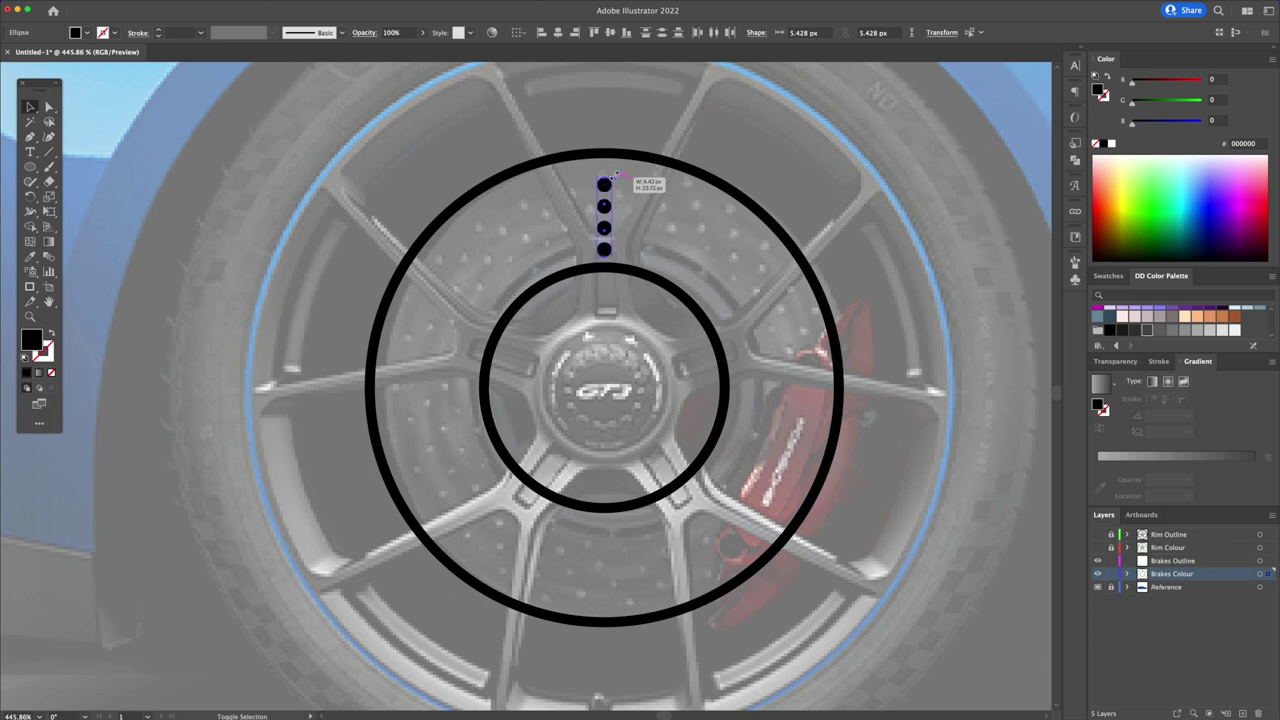
key(r)
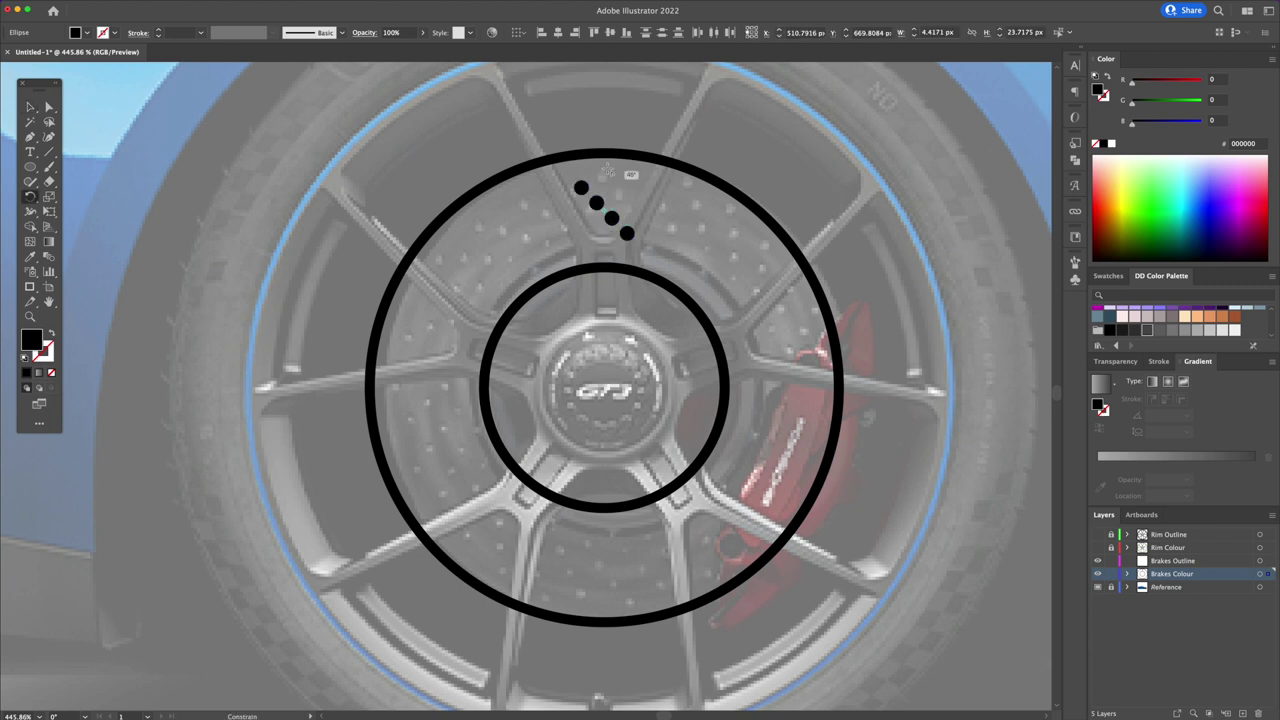
key(v)
click(663, 211)
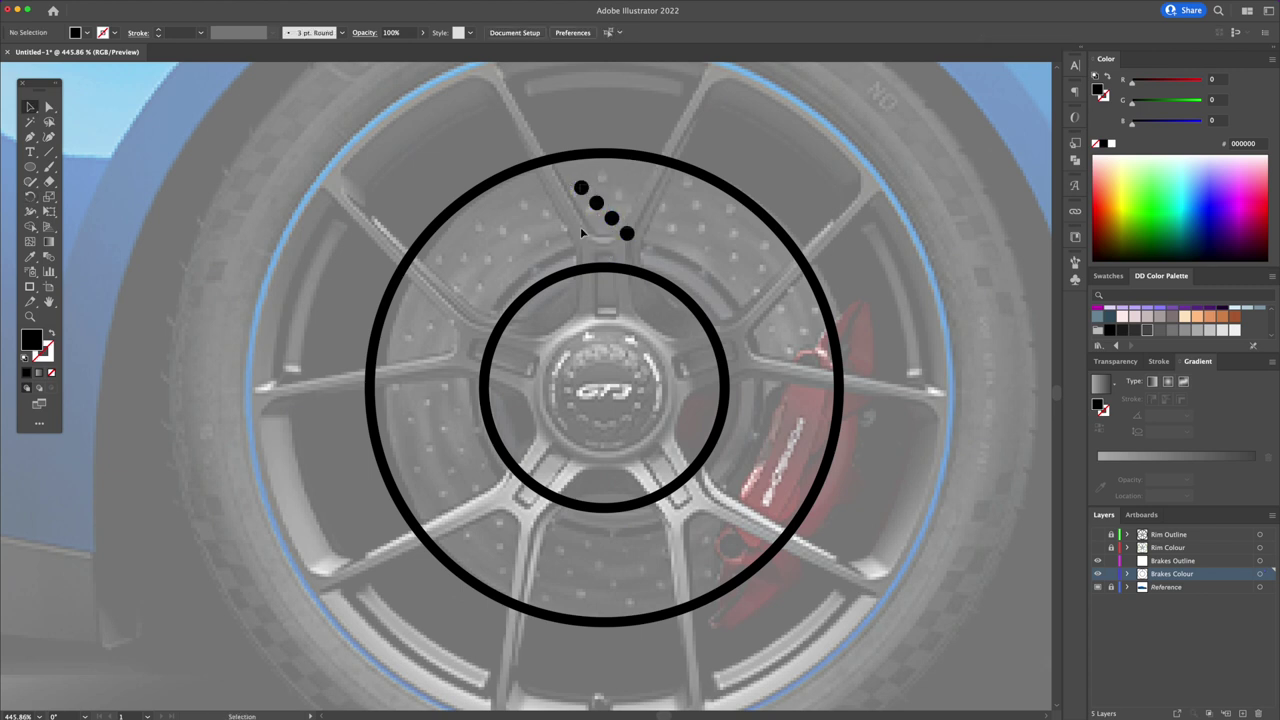
Rotate copies of the four-dot row around the disc centre
click(610, 218)
key(r)
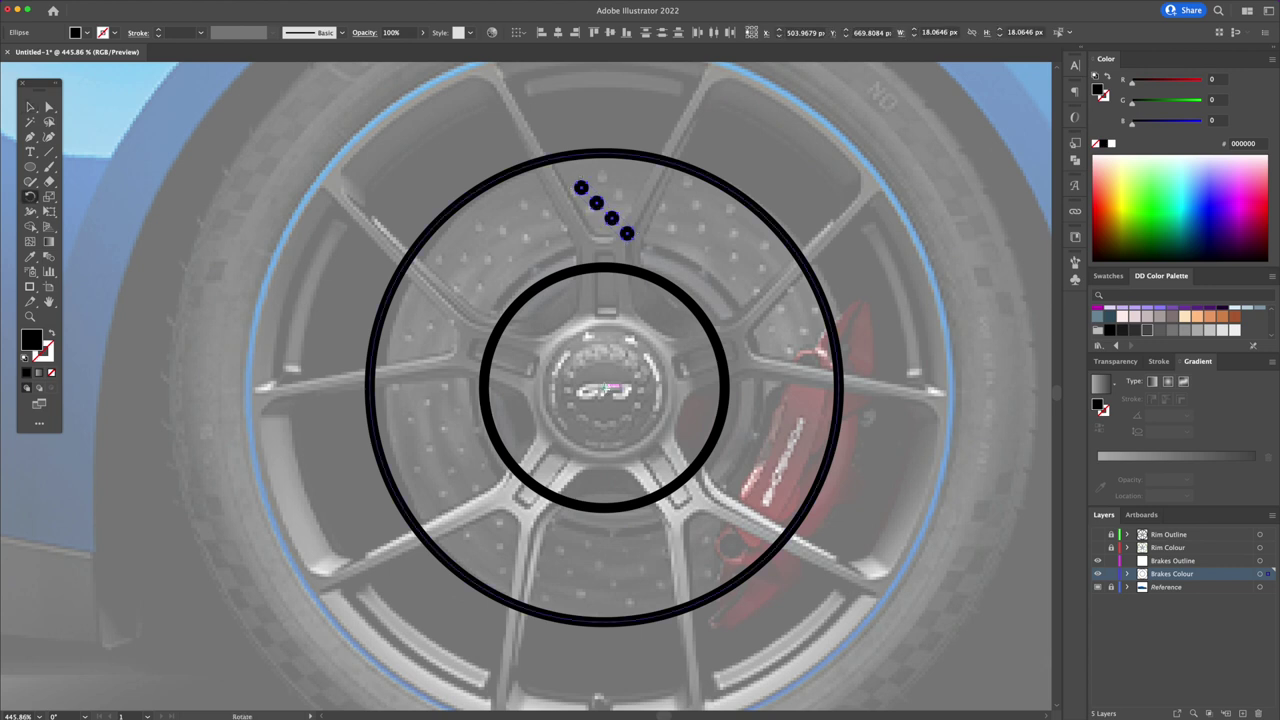
alt+click(606, 388)
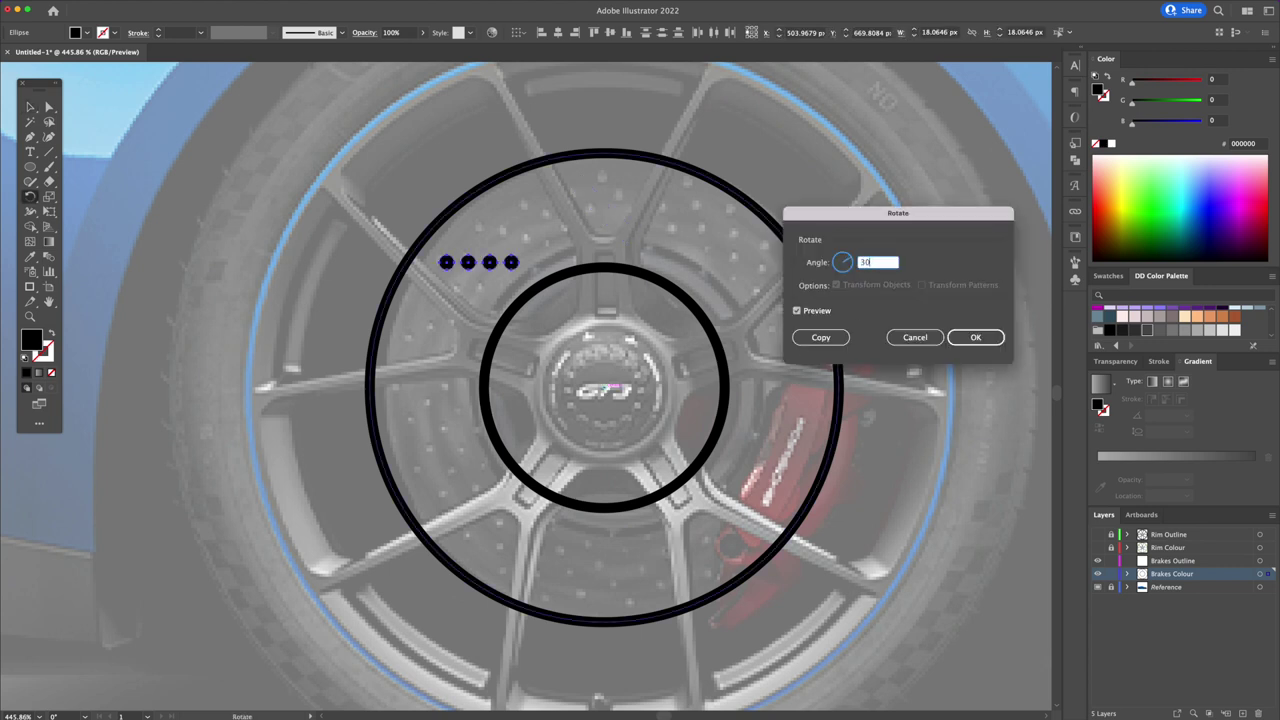
click(821, 337)
key(ctrl+d)
key(ctrl+d)
key(ctrl+d)
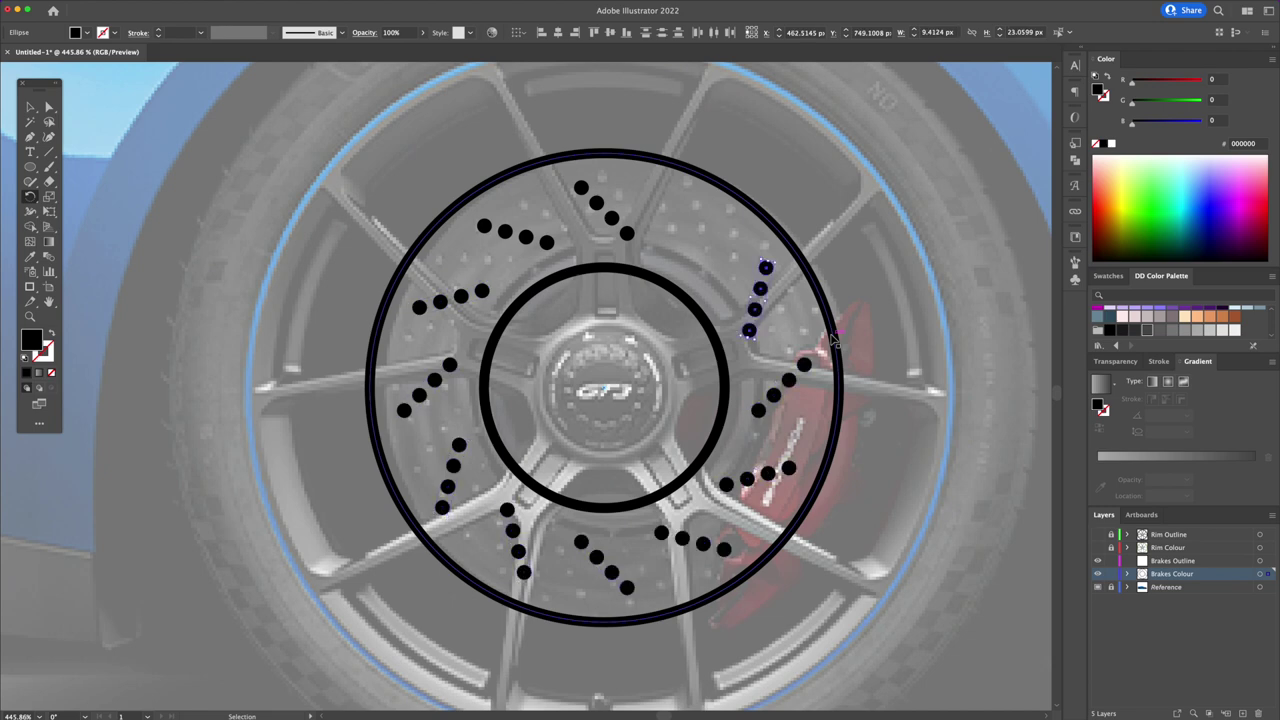
Add two thin 1 pt rings between the disc's thick rings
key(v)
key(ctrl+f)
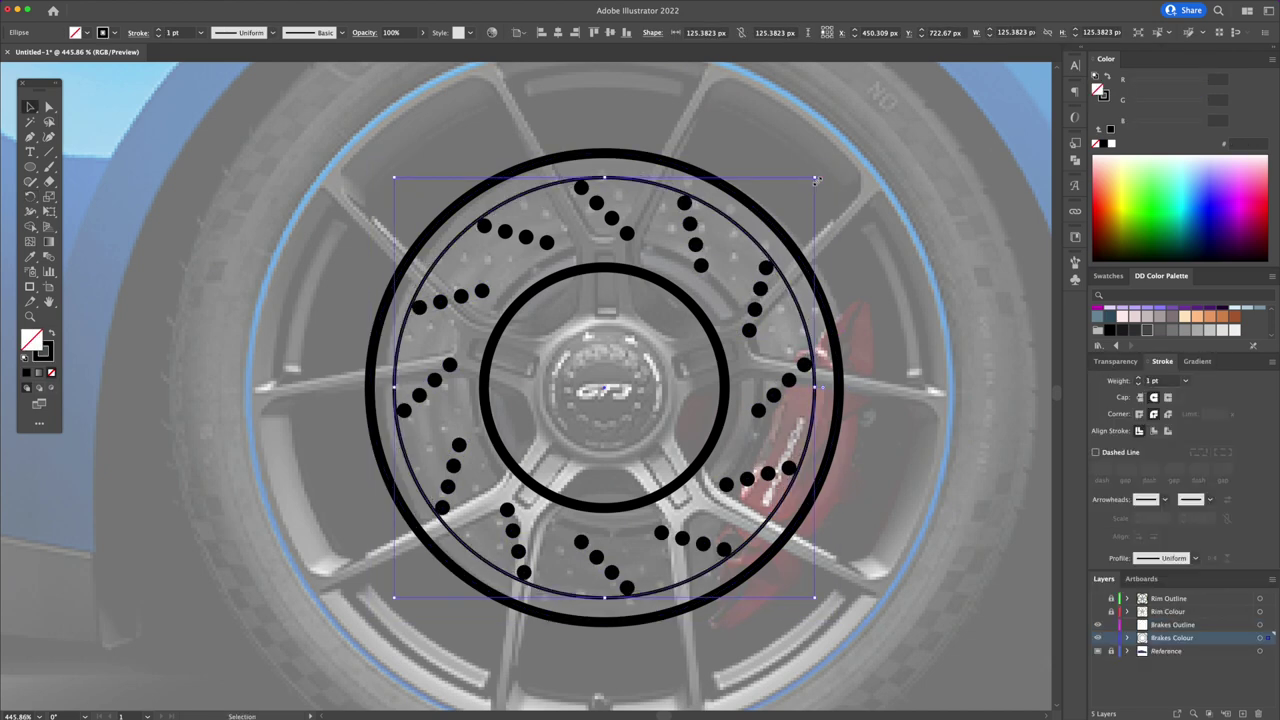
drag(815, 180, 795, 200)
click(928, 498)
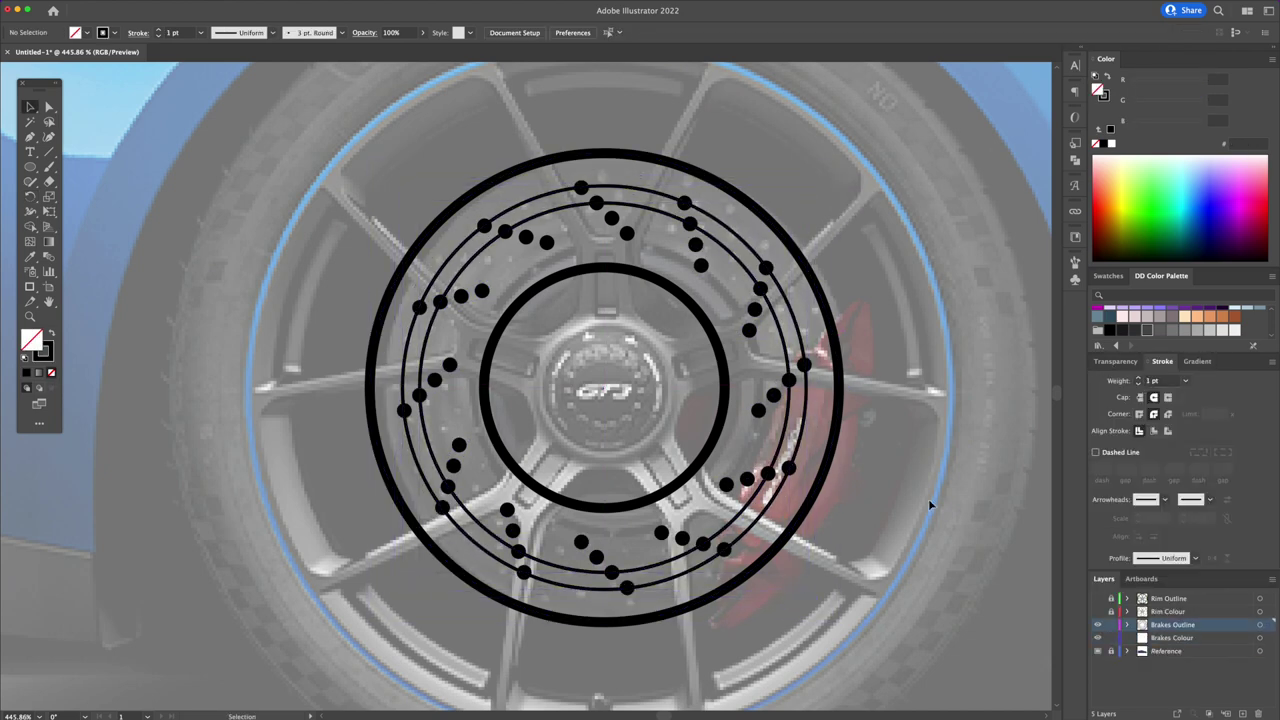
key(ctrl+a)
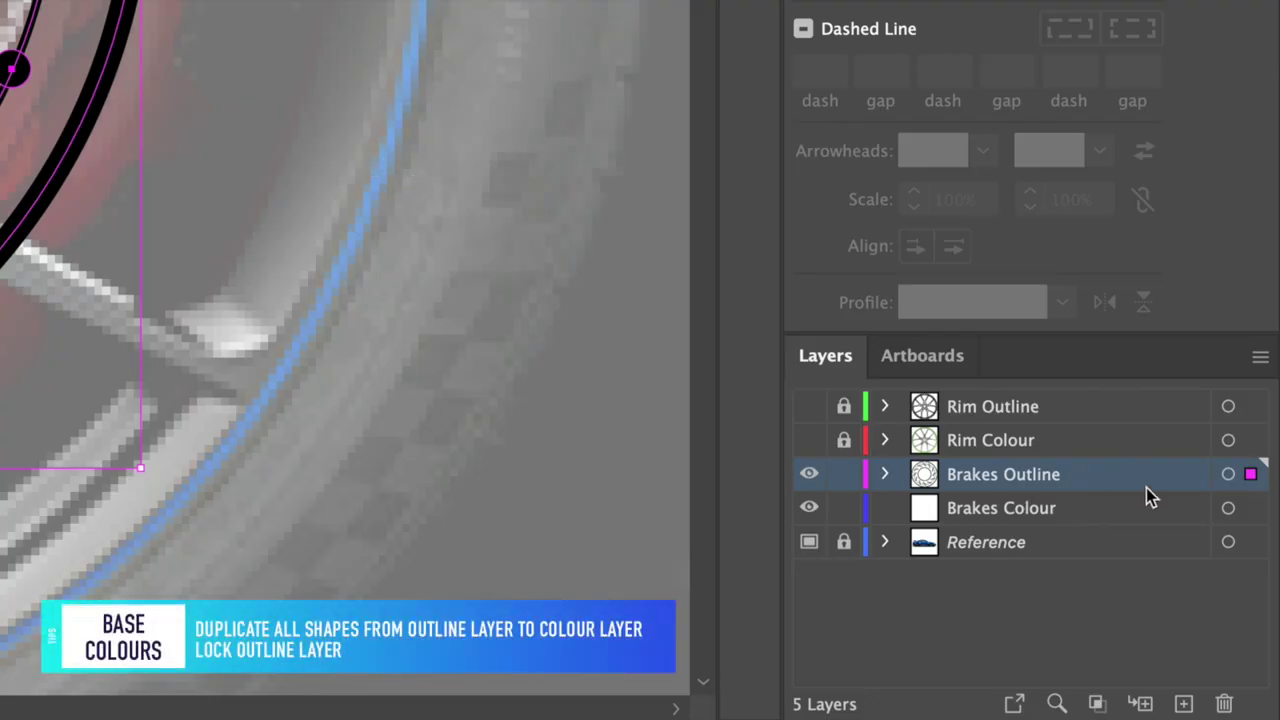
Copy the brake shapes onto Brakes Colour and remove the thin rings and drill dots
drag(1251, 512, 1252, 512)
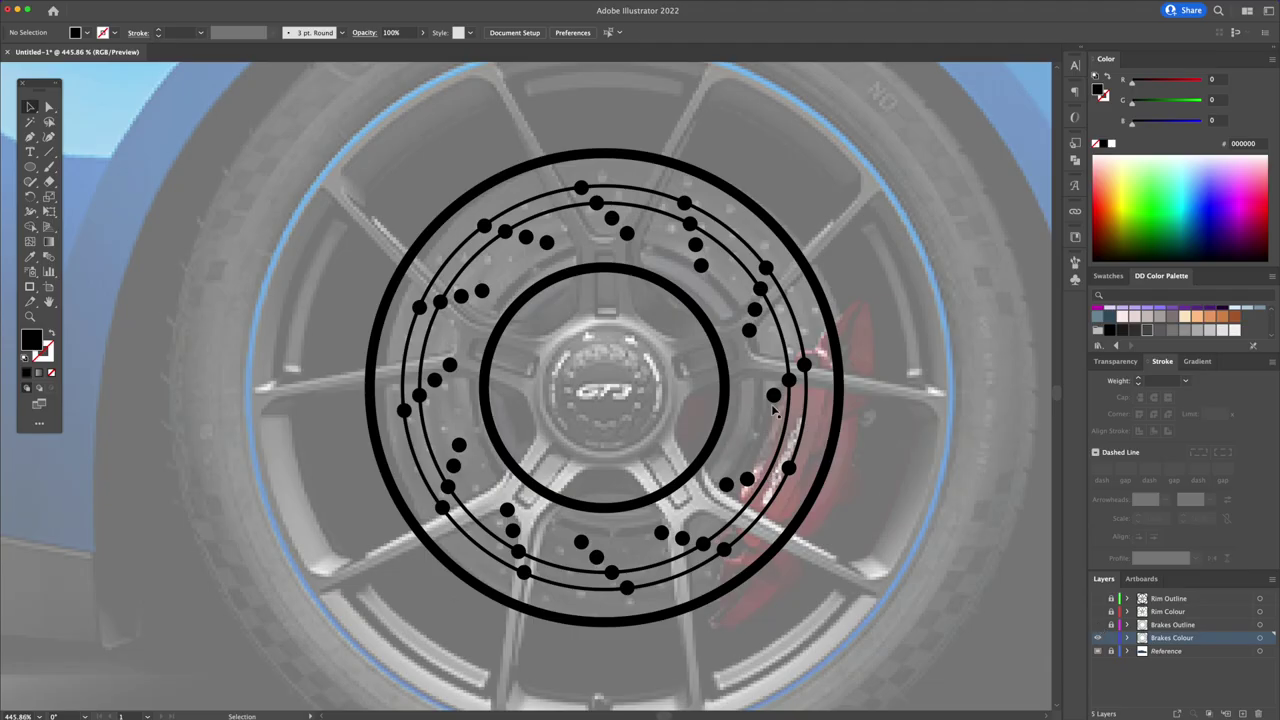
key(ctrl+z)
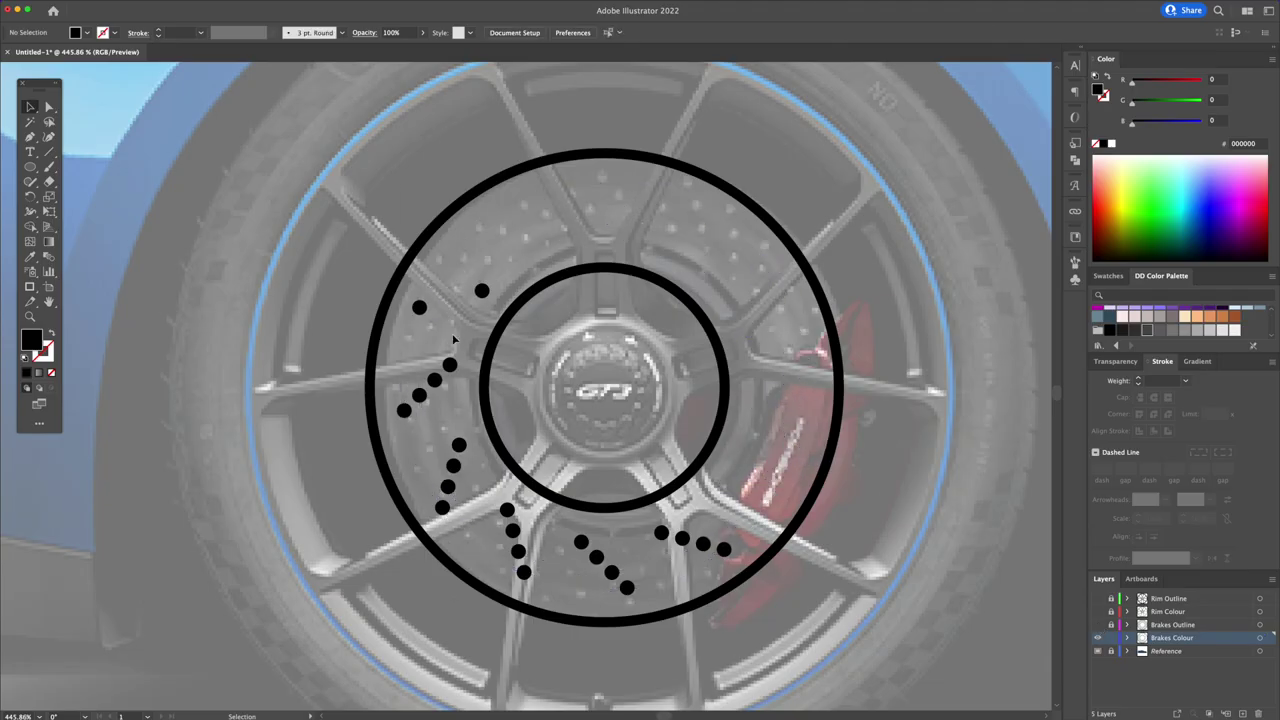
key(ctrl+z)
key(ctrl+z)
key(ctrl+z)
key(ctrl+z)
key(ctrl+z)
key(ctrl+z)
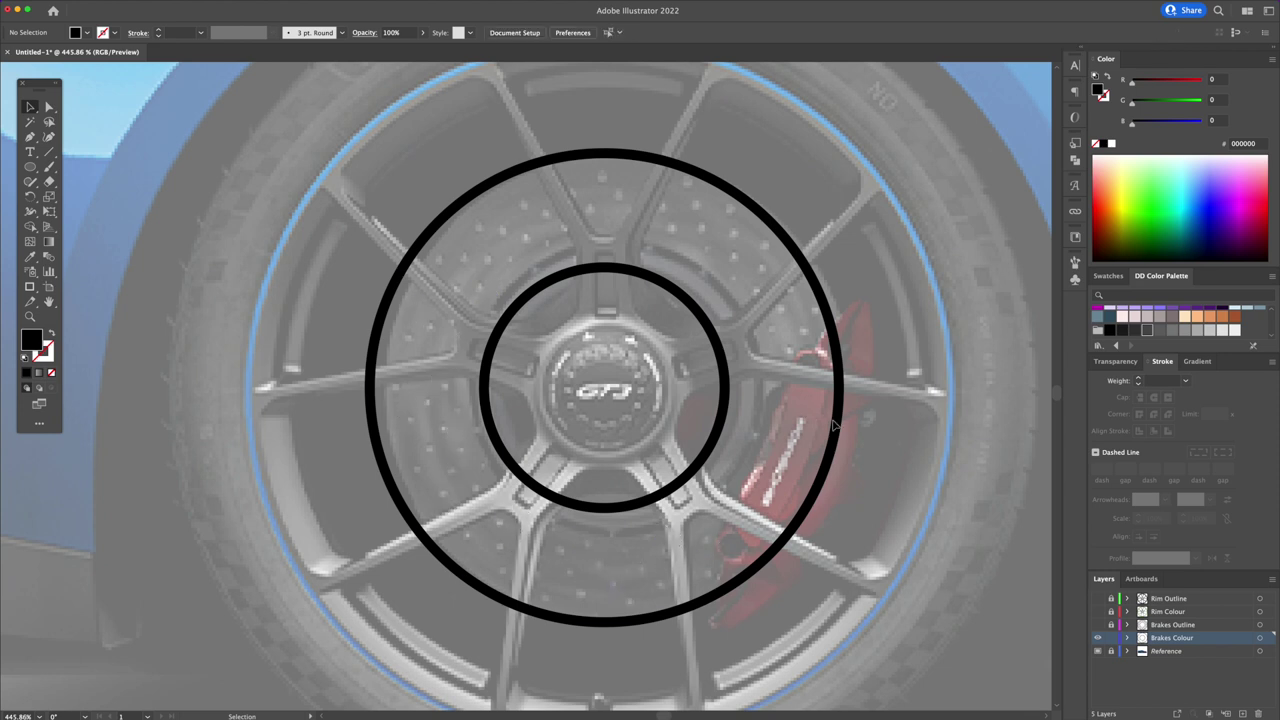
key(ctrl+z)
key(ctrl+z)
Fill the disc 808080, send it to the back, and fill the inner circle 333333
click(1106, 79)
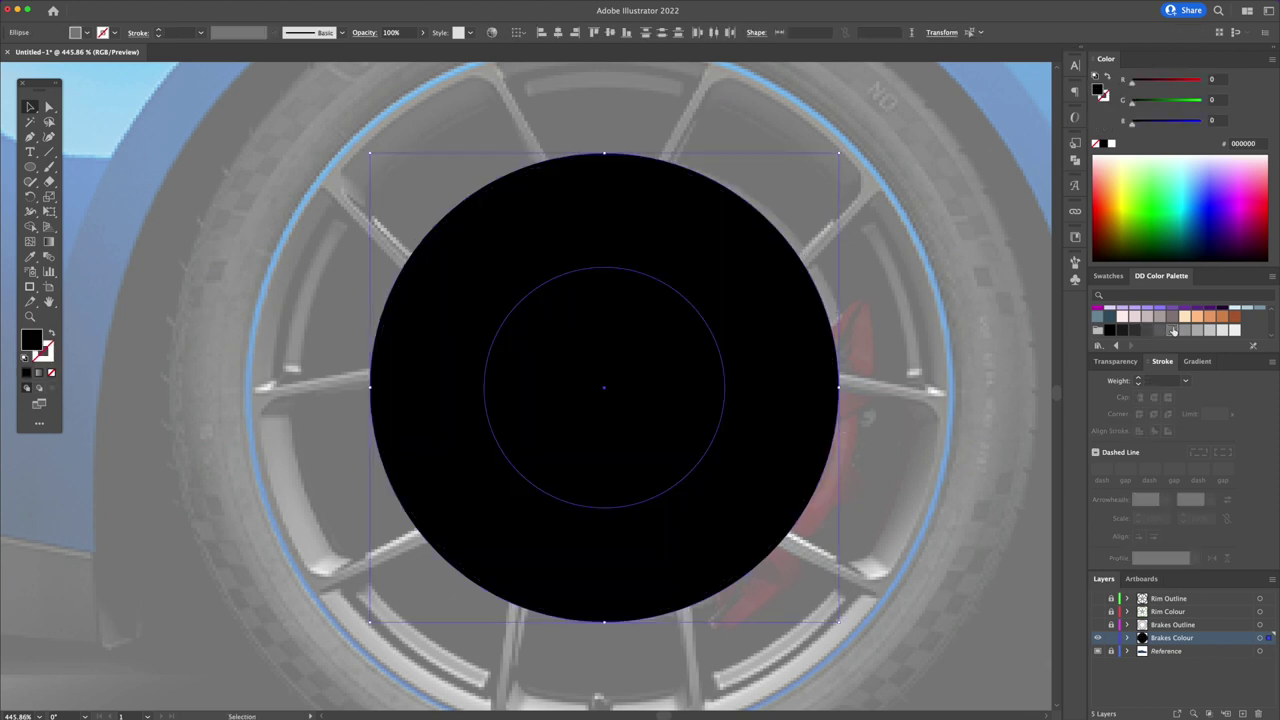
click(1173, 330)
right_click(803, 337)
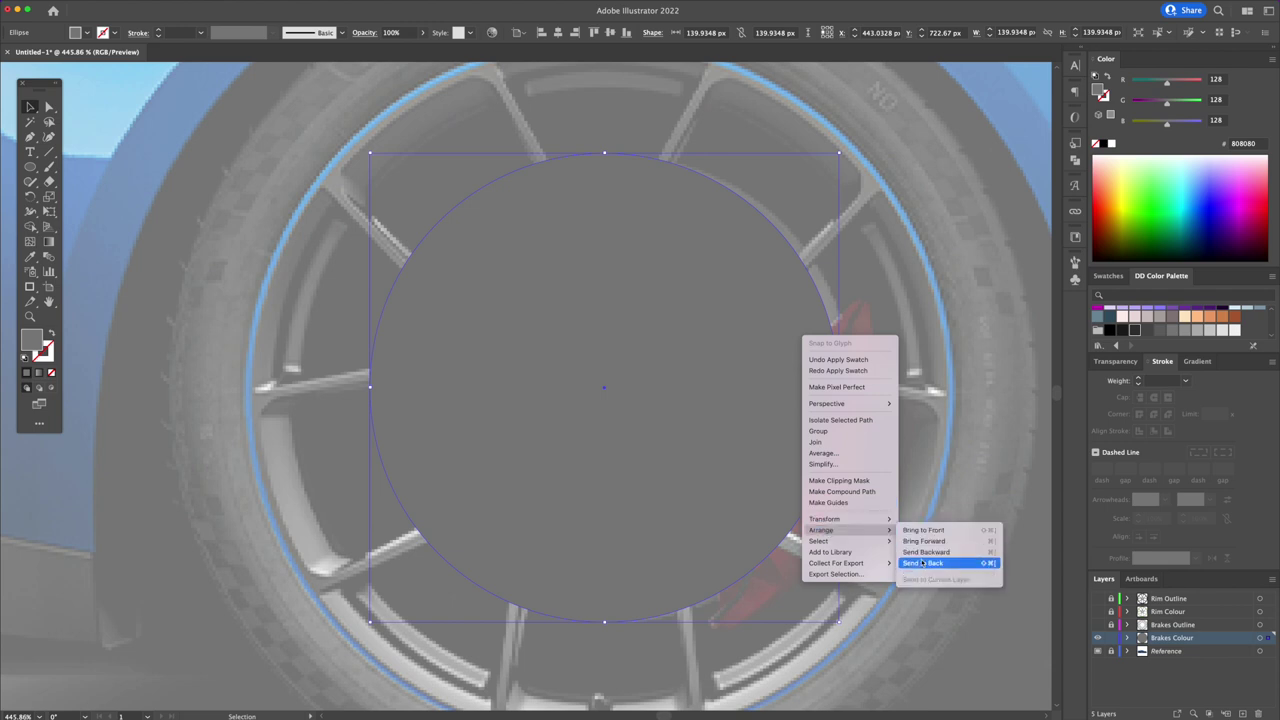
click(922, 563)
click(643, 445)
click(1135, 330)
click(986, 329)
Show the outline layers and give the brake disc a linear grey gradient ending pale grey
drag(1098, 600, 1100, 625)
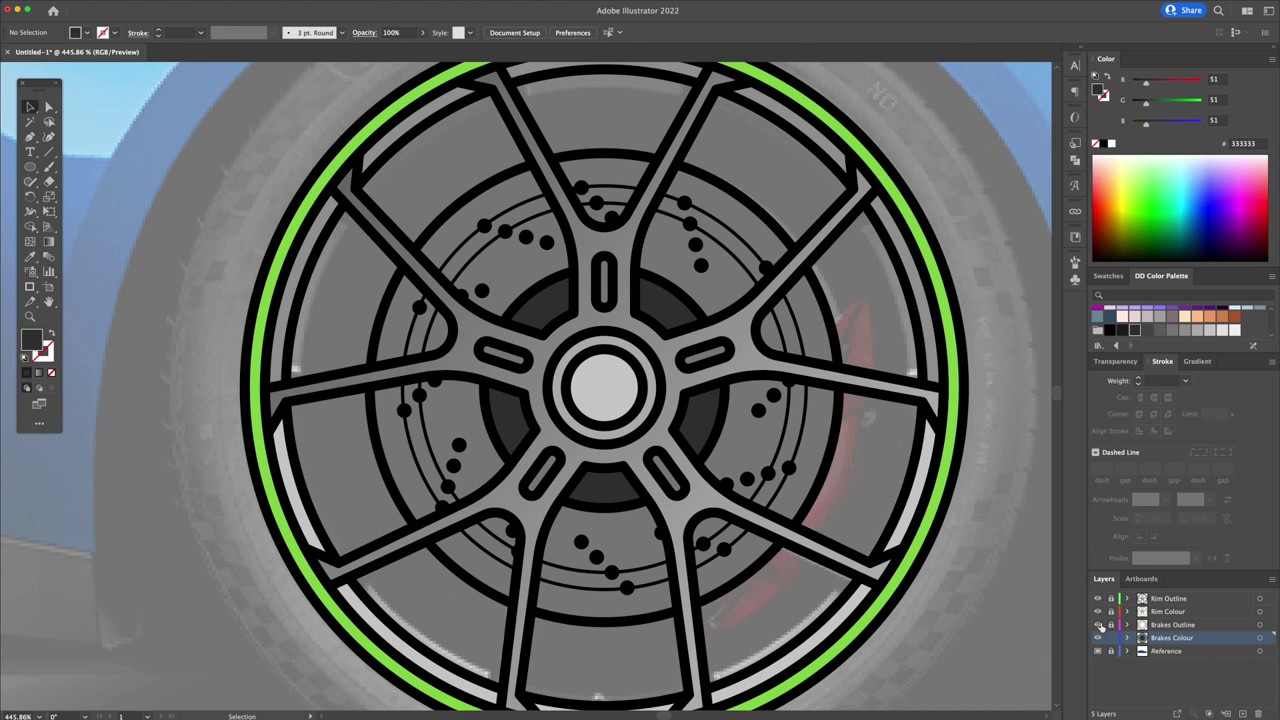
click(751, 457)
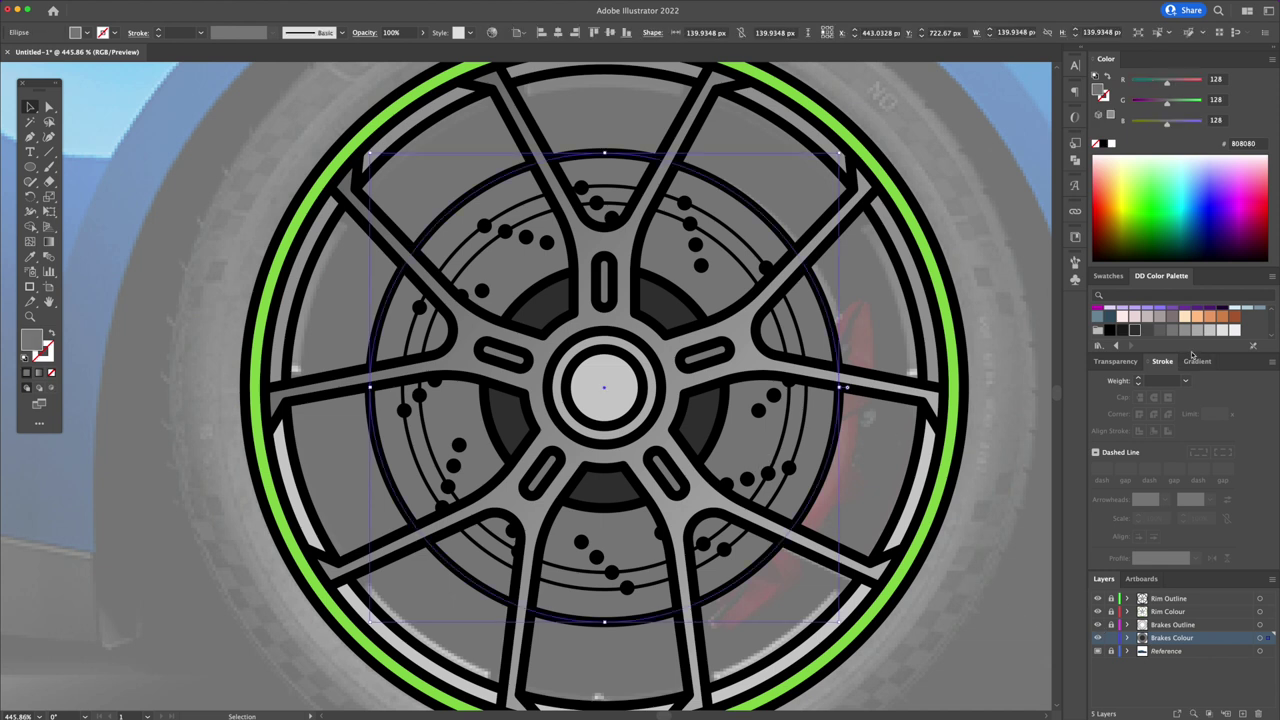
click(1199, 338)
click(1197, 361)
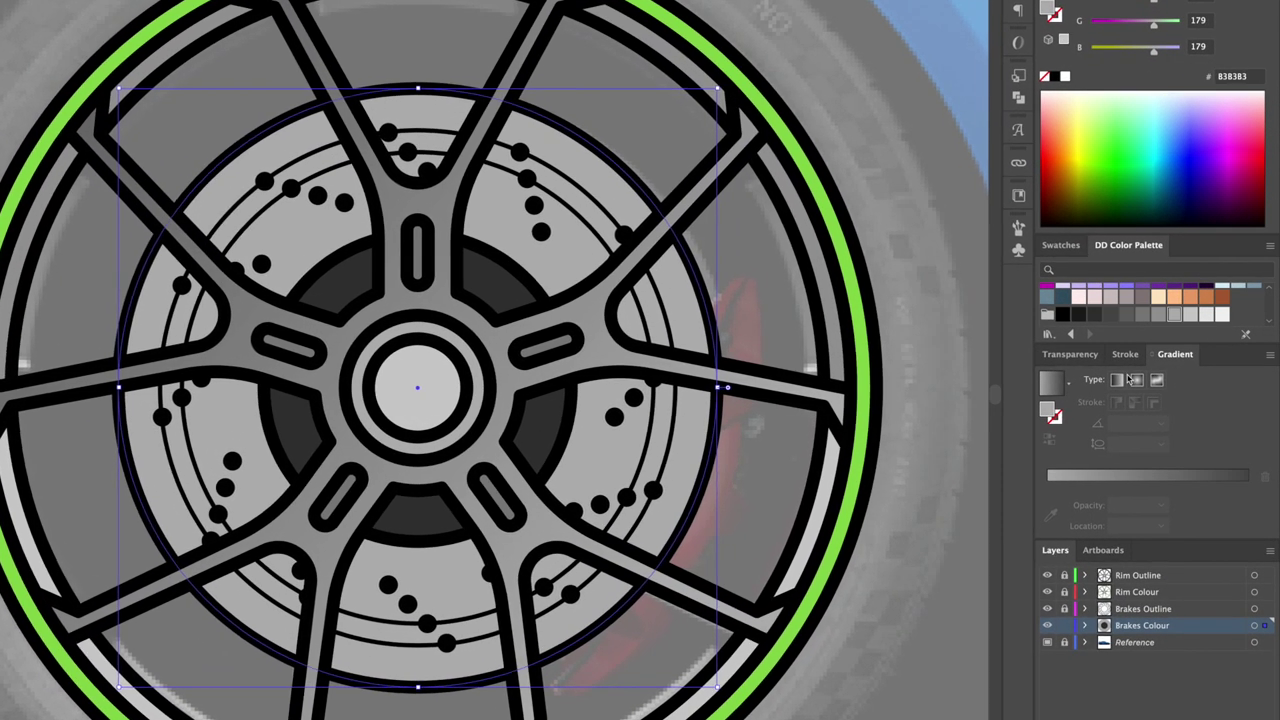
click(1117, 380)
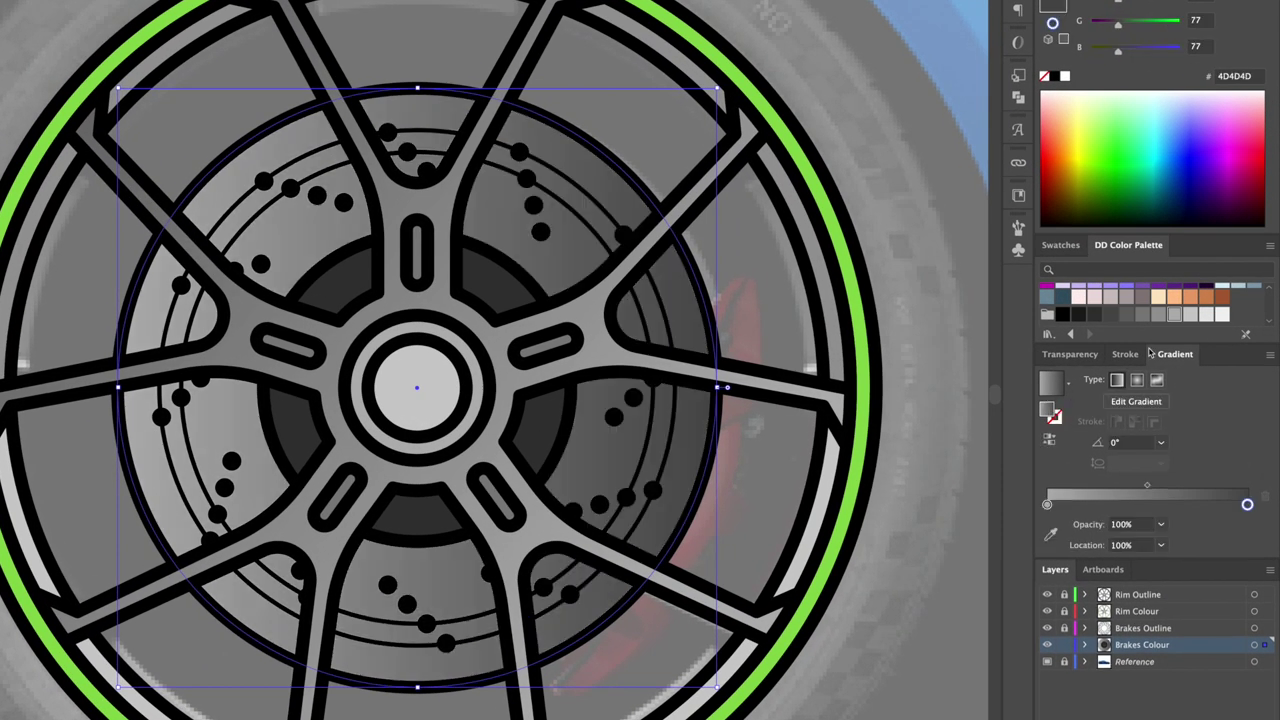
drag(1204, 320, 1247, 504)
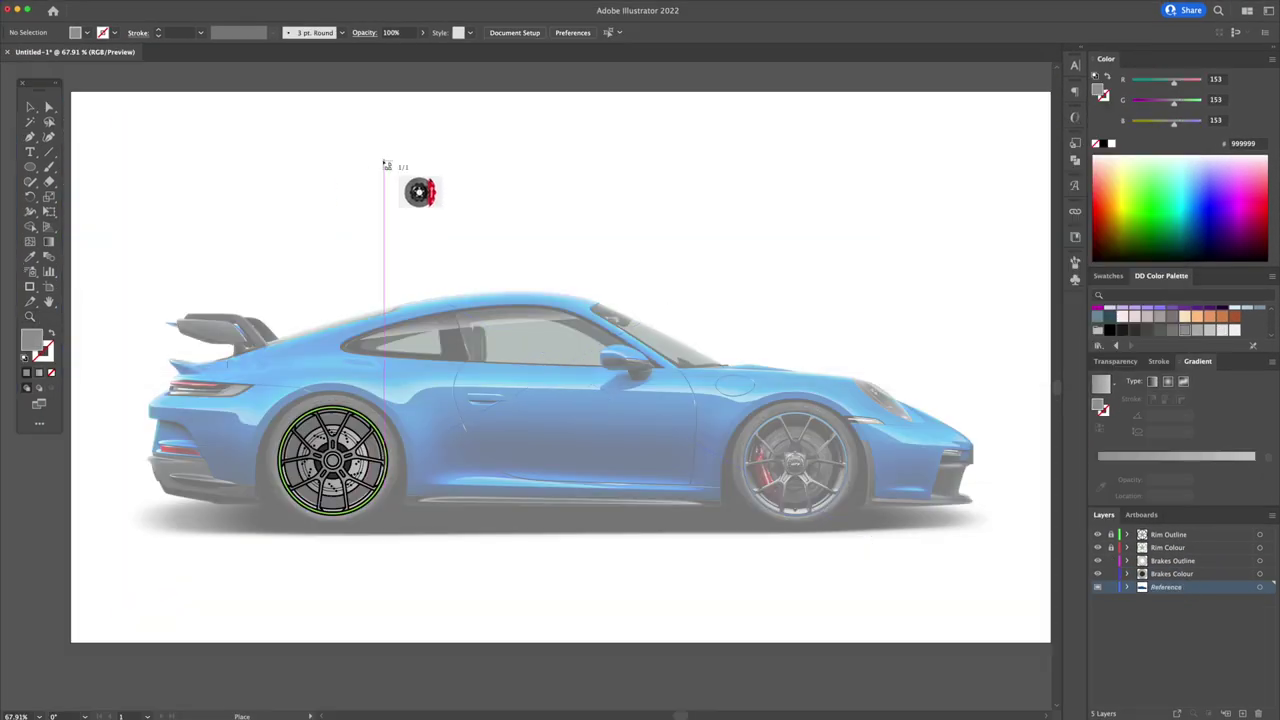
click(383, 160)
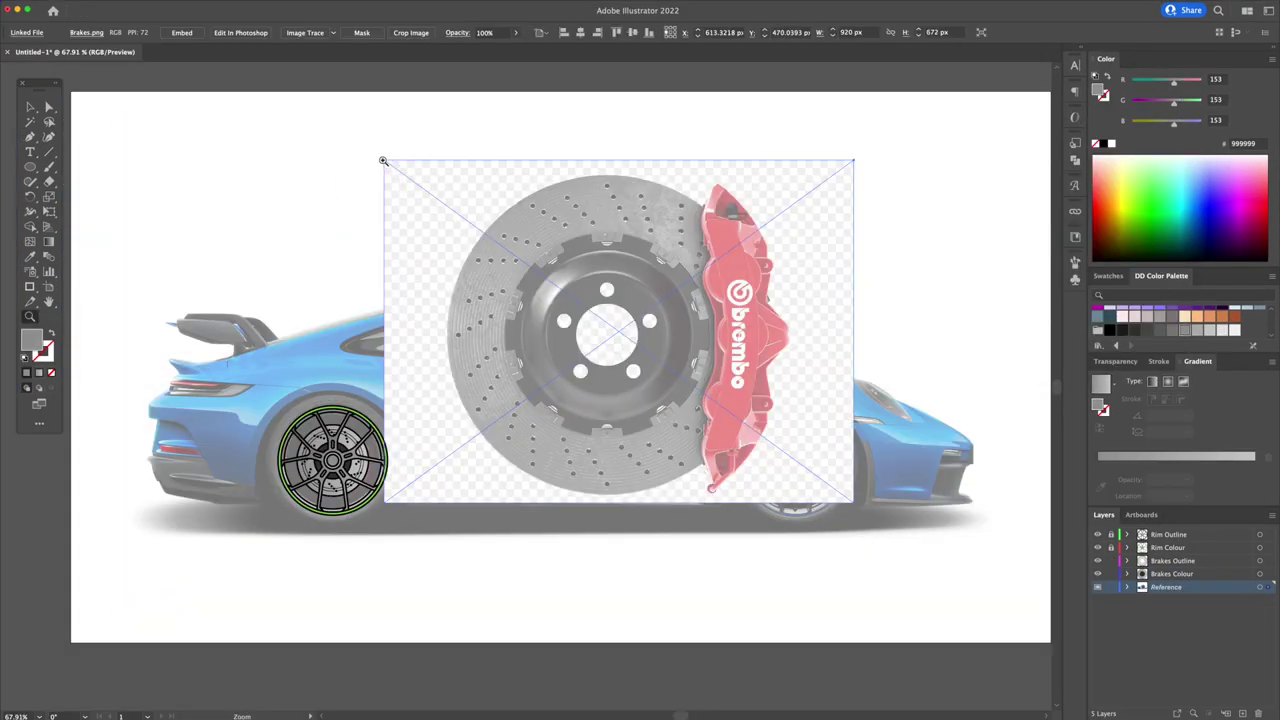
Scale the Brakes.png photo into place and trace the caliper band with two parallel arcs
mouse_move(853, 162)
mouse_down()
mouse_move(749, 243)
mouse_move(557, 243)
mouse_move(383, 188)
mouse_move(351, 150)
mouse_up()
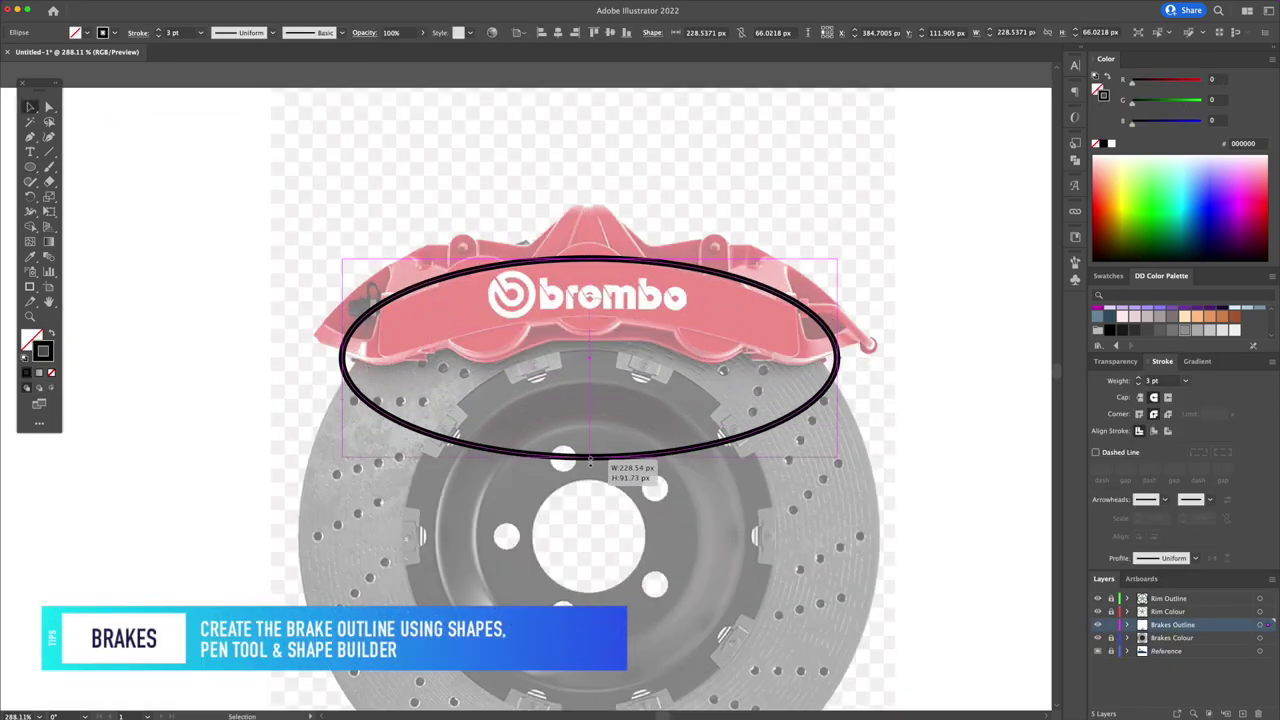
mouse_move(575, 440)
mouse_down()
mouse_move(645, 270)
mouse_move(678, 338)
mouse_up()
key(Delete)
drag(838, 378, 831, 378)
Draw a vertical end line on the band and mirror a copy for the other end
key(backslash)
drag(383, 282, 383, 400)
key(o)
alt+click(589, 340)
click(320, 394)
key(super+a)
key(shift+m)
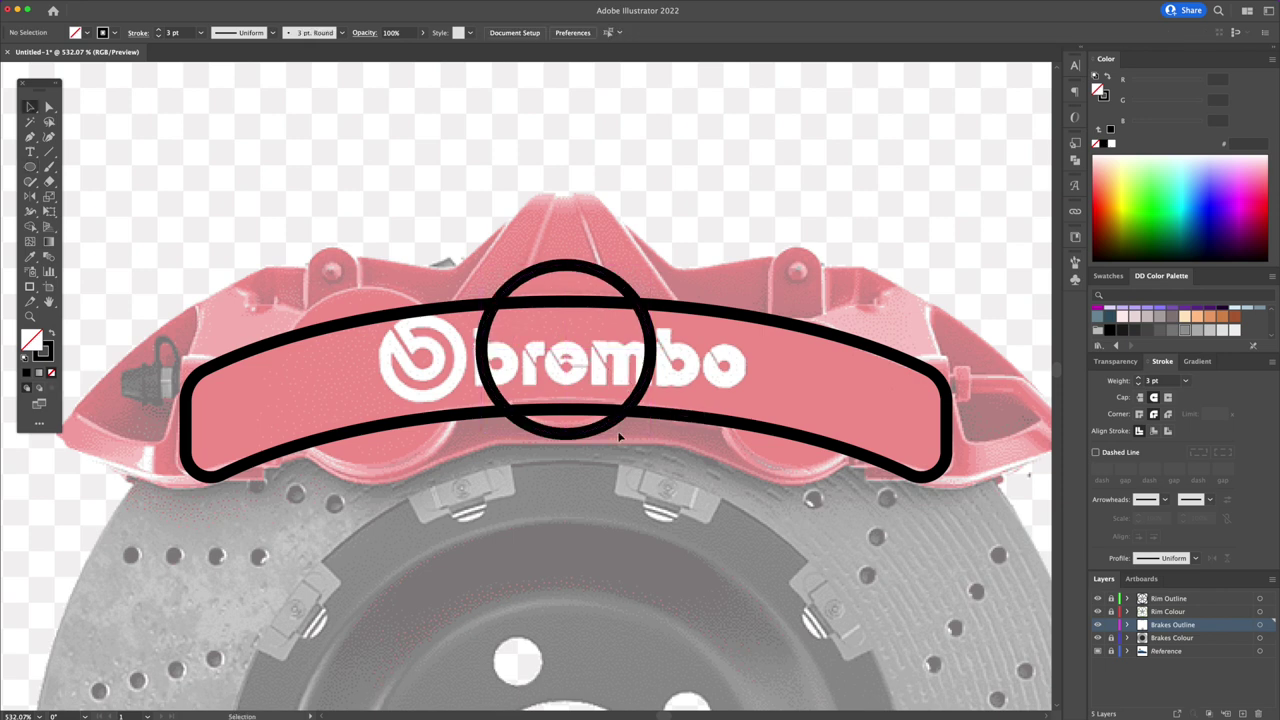
Draw the second piston circle and a curved contour from the caliper top
drag(278, 296, 462, 475)
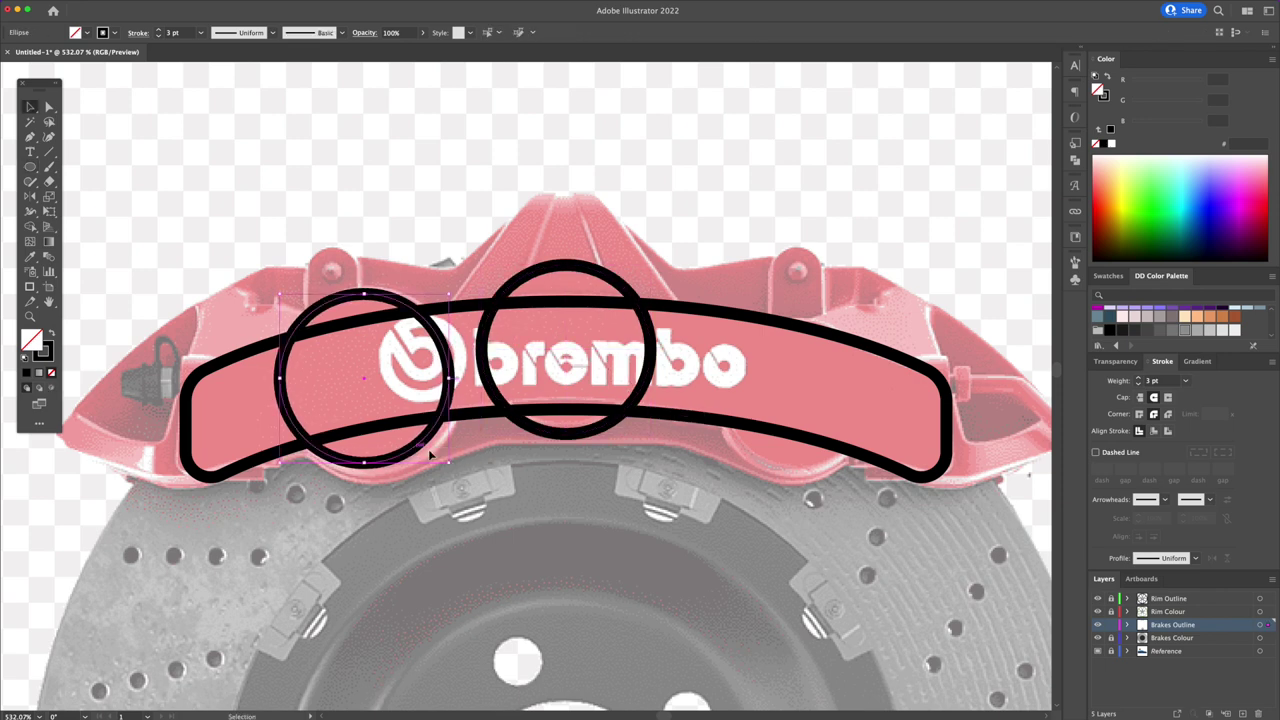
click(548, 238)
drag(568, 196, 530, 196)
click(445, 300)
Draw a tall mounting-ear rectangle and fully round its top corners
key(m)
drag(305, 236, 358, 362)
key(v)
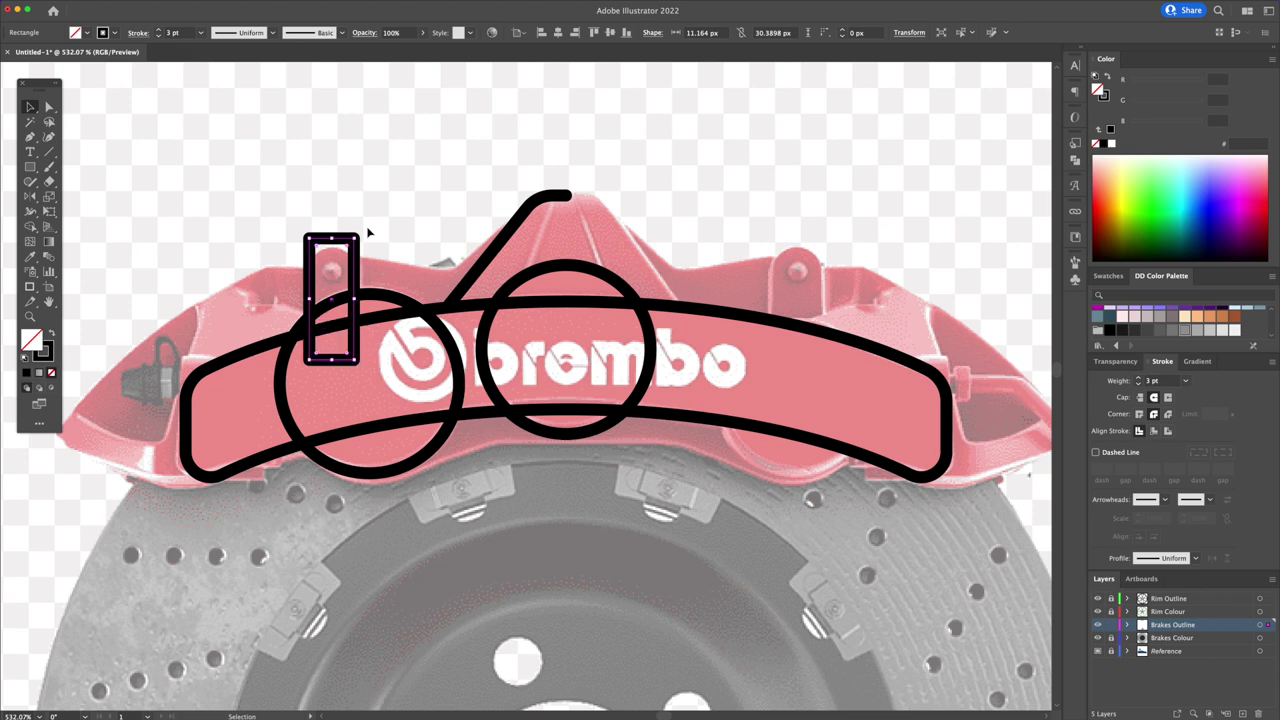
key(a)
drag(318, 252, 331, 270)
Swap to a solid fill and draw a tiny tapered rectangle for the bleed screw
key(l)
key(shift+x)
key(shift+x)
key(m)
scroll(424, 400, up, 2)
mouse_move(420, 380)
mouse_down()
mouse_move(424, 410)
mouse_move(376, 422)
mouse_move(405, 428)
mouse_up()
key(a)
Pen the outer contour from the caliper top to its left end and along the bottom
key(p)
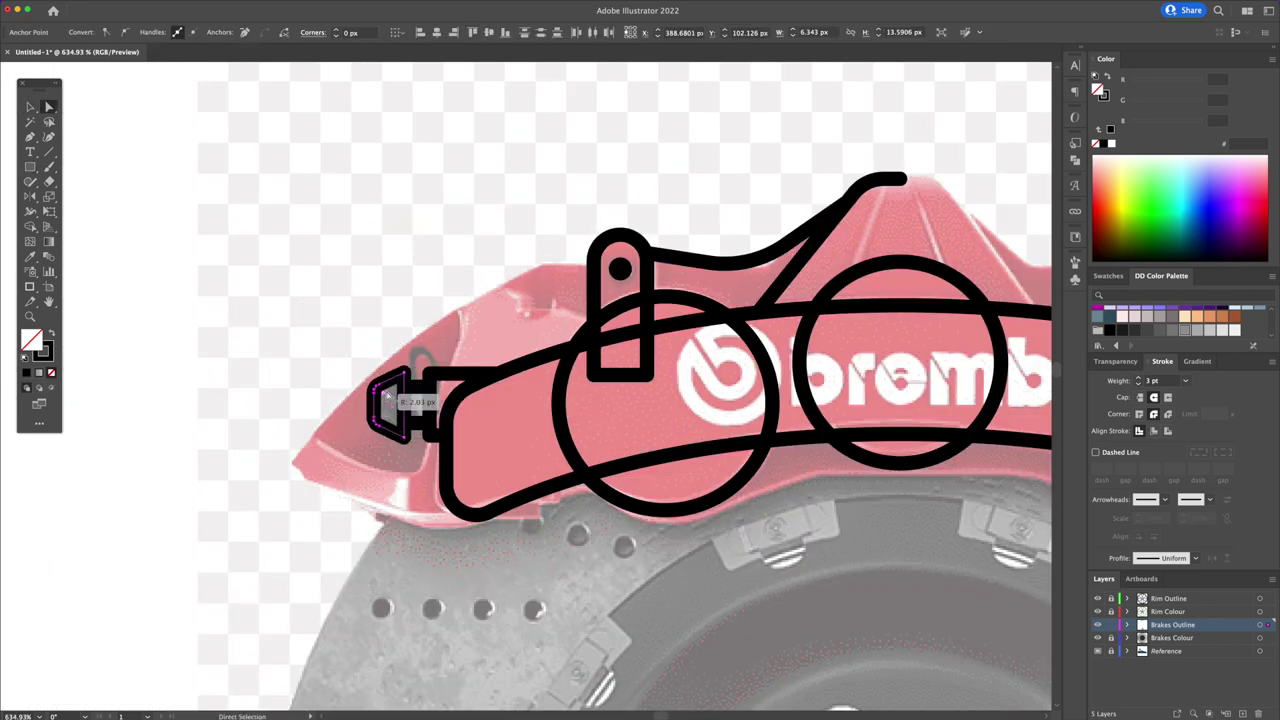
click(543, 262)
drag(290, 462, 230, 598)
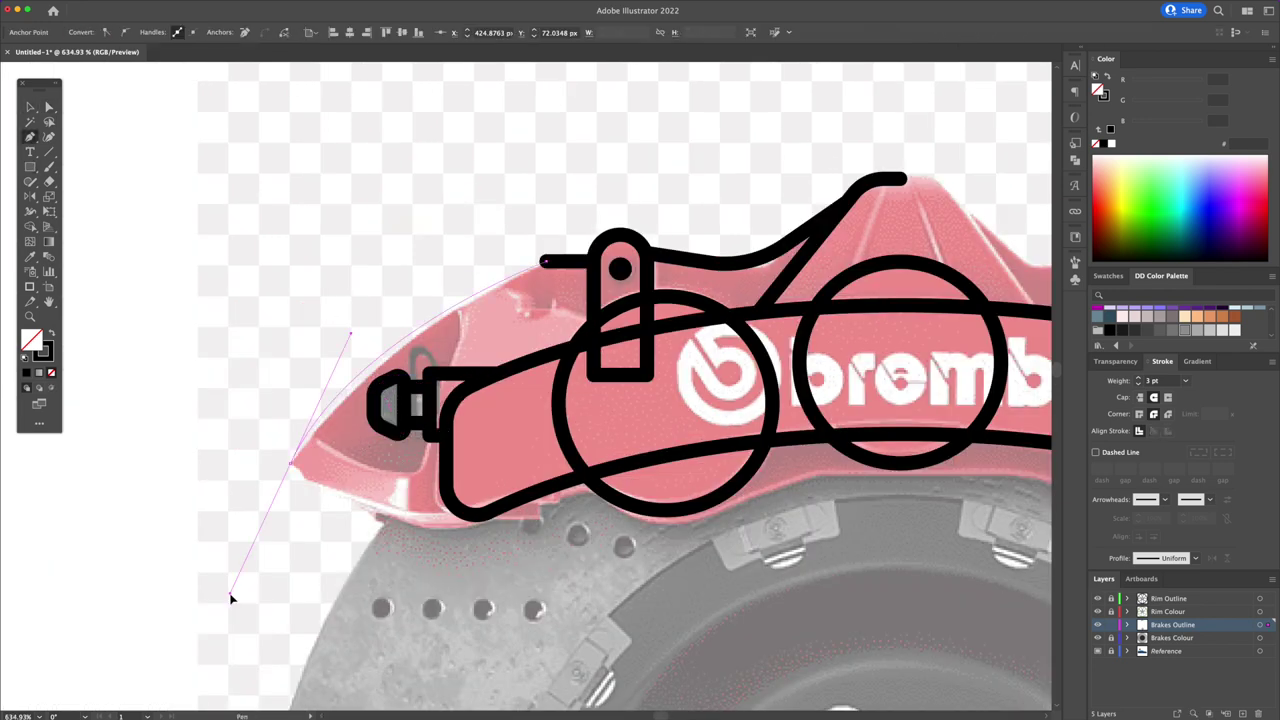
click(405, 515)
click(476, 518)
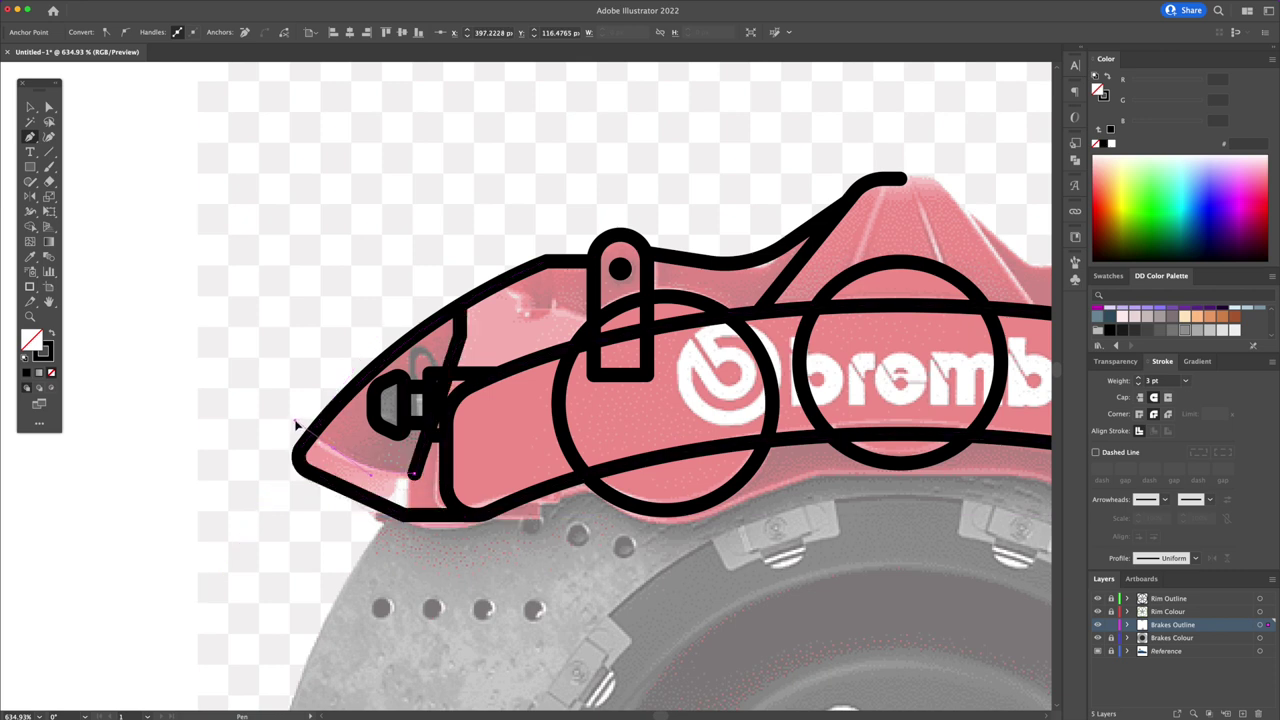
scroll(298, 425, right, 5)
drag(445, 500, 395, 475)
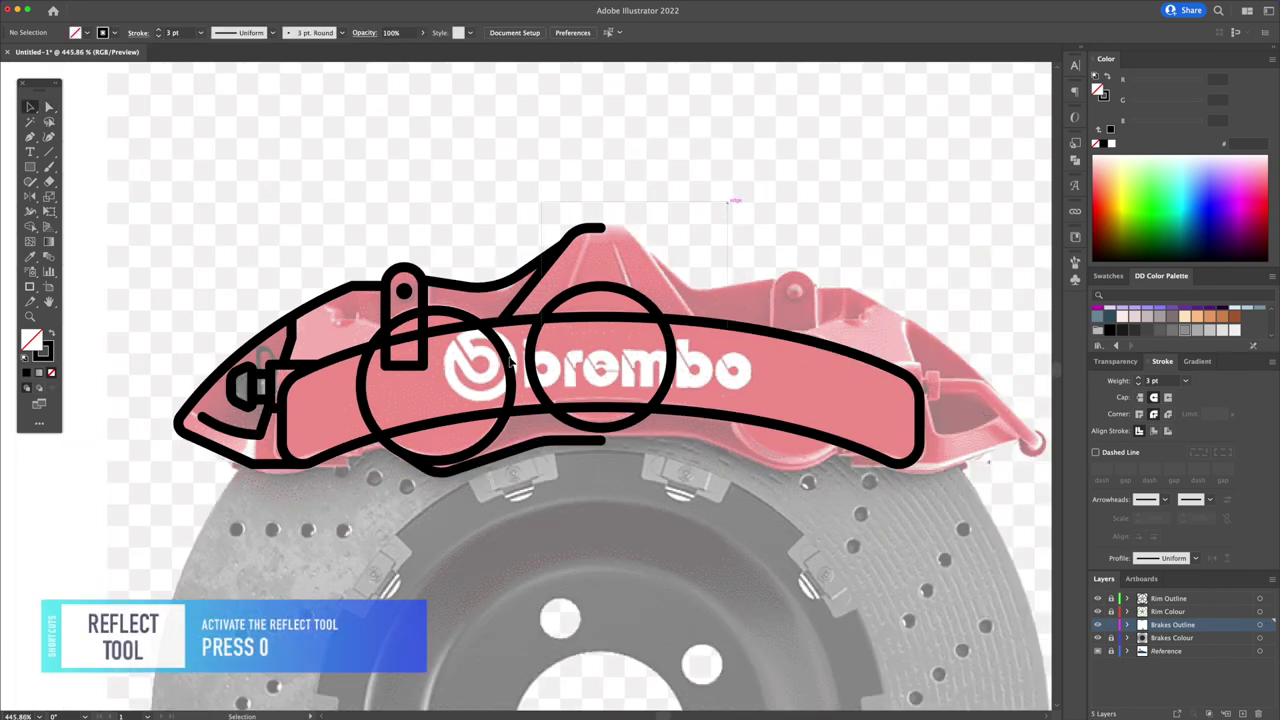
Reflect a copy of all the caliper artwork across its centre for the right half
key(ctrl+a)
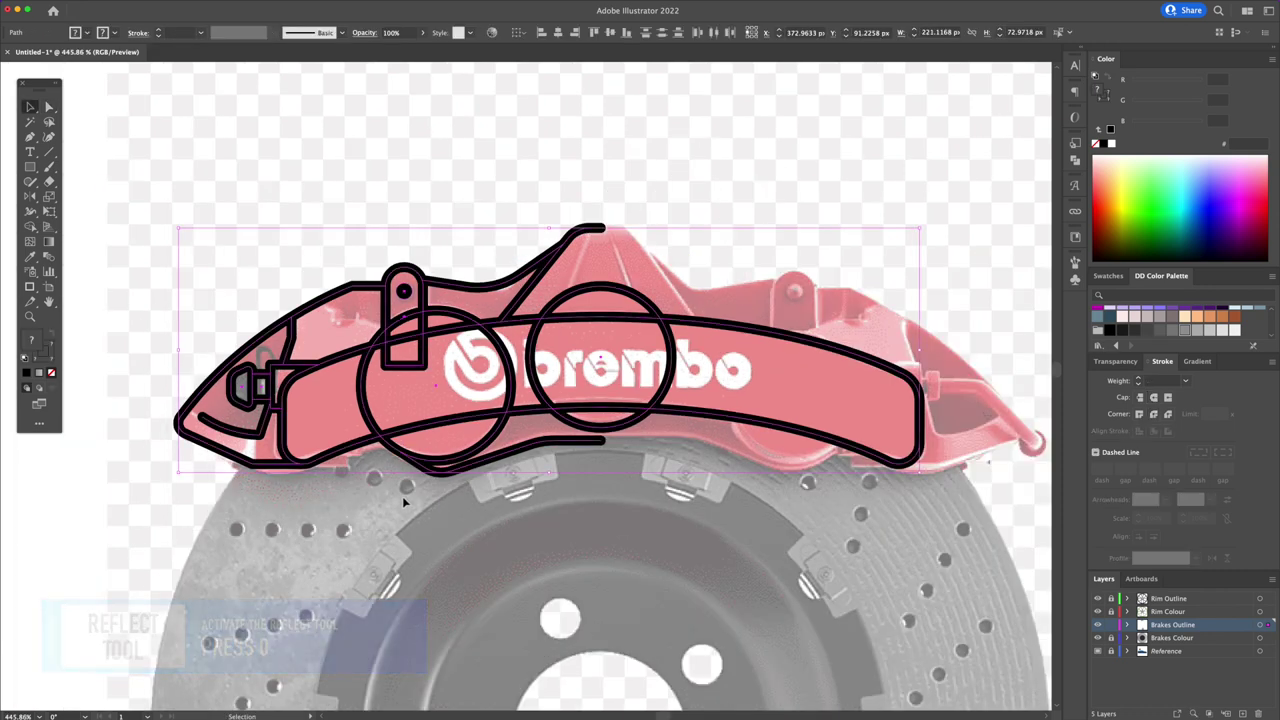
key(o)
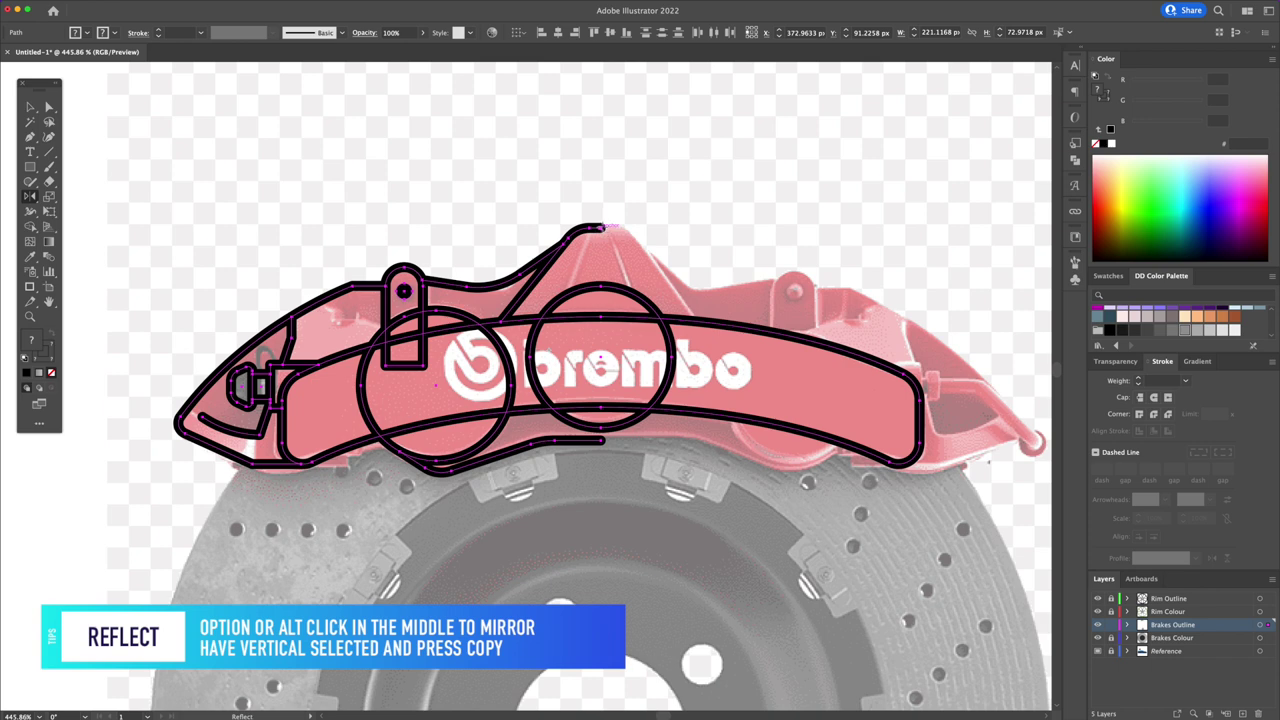
alt+click(601, 228)
click(340, 396)
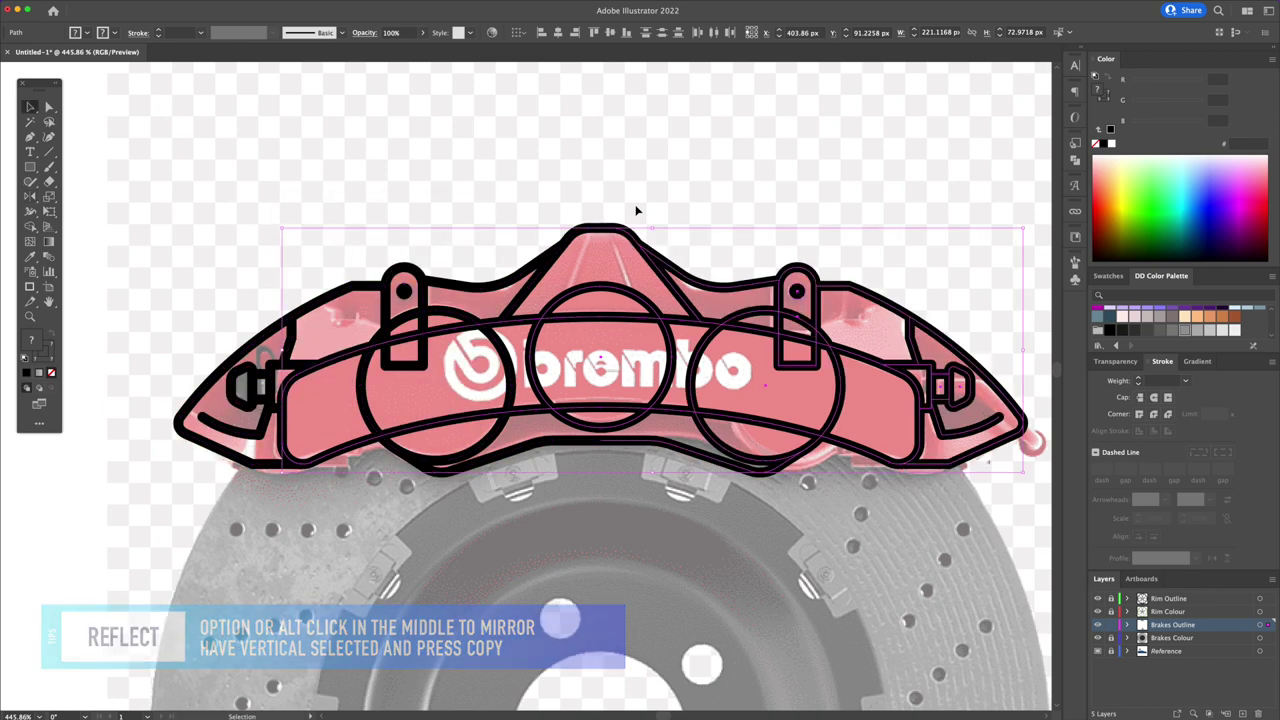
key(v)
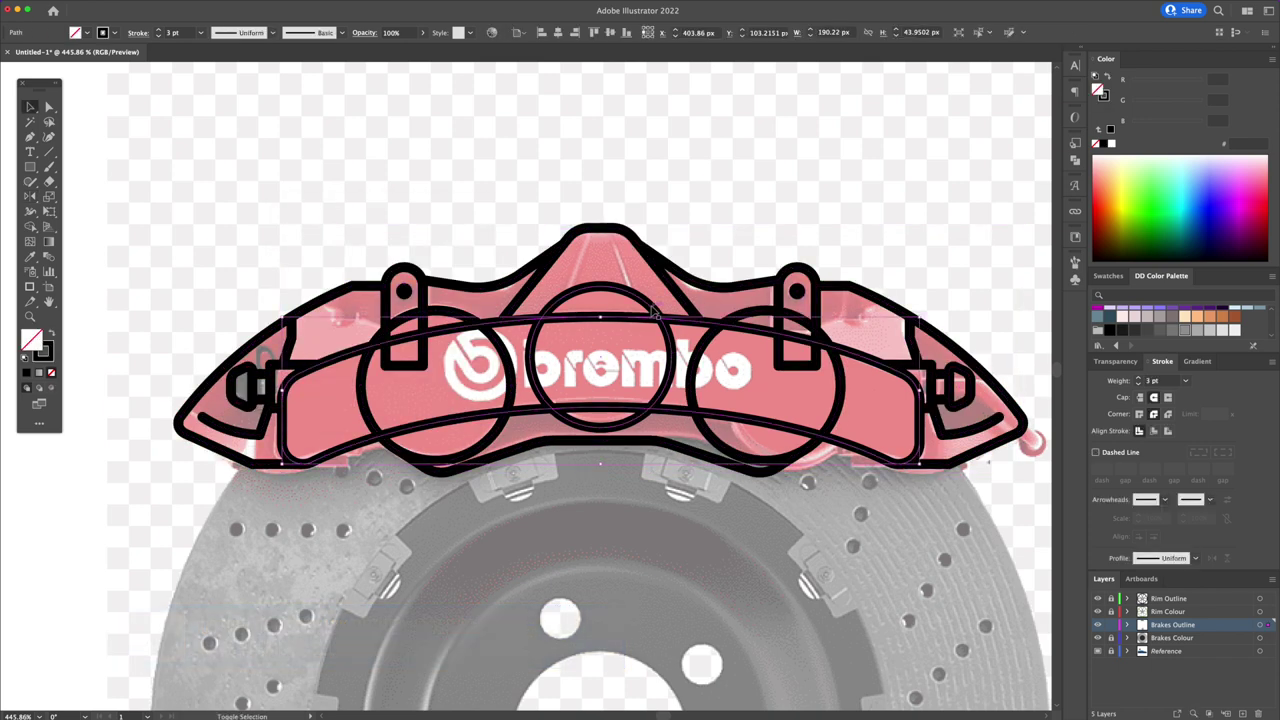
shift+click(741, 318)
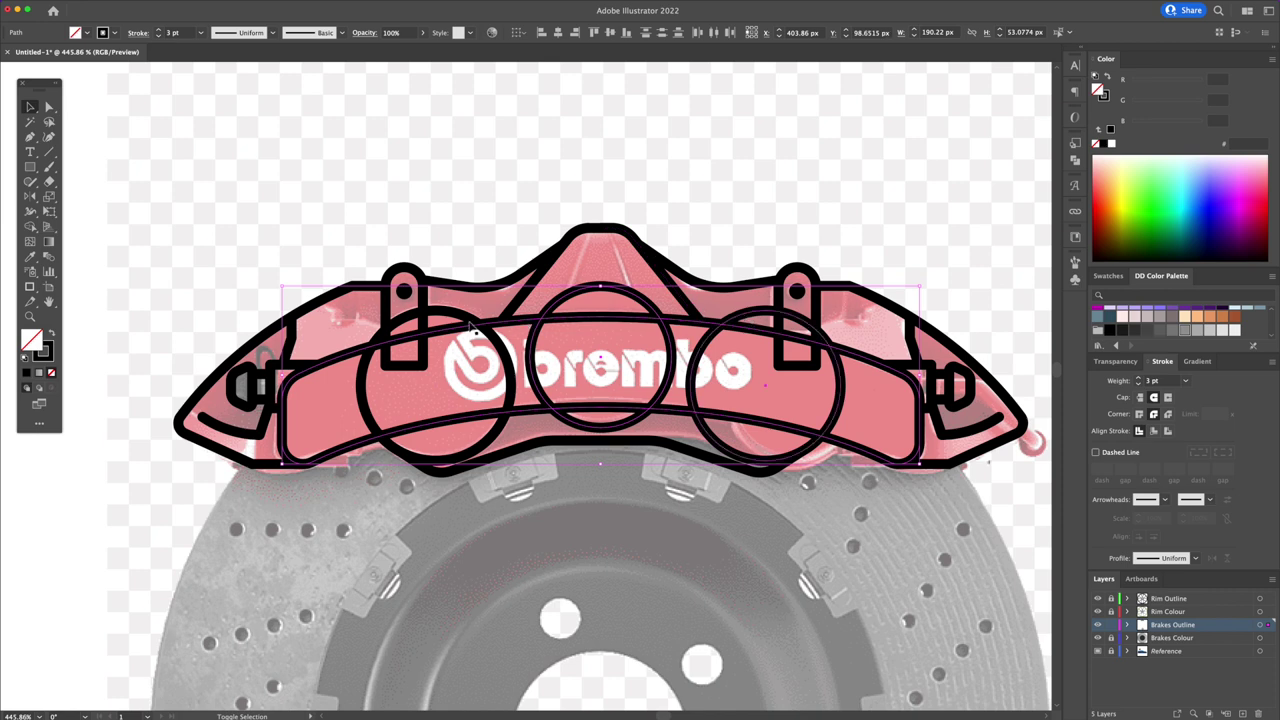
Remove the piston circles' arcs inside the band using Shape Builder and deletion
key(shift+m)
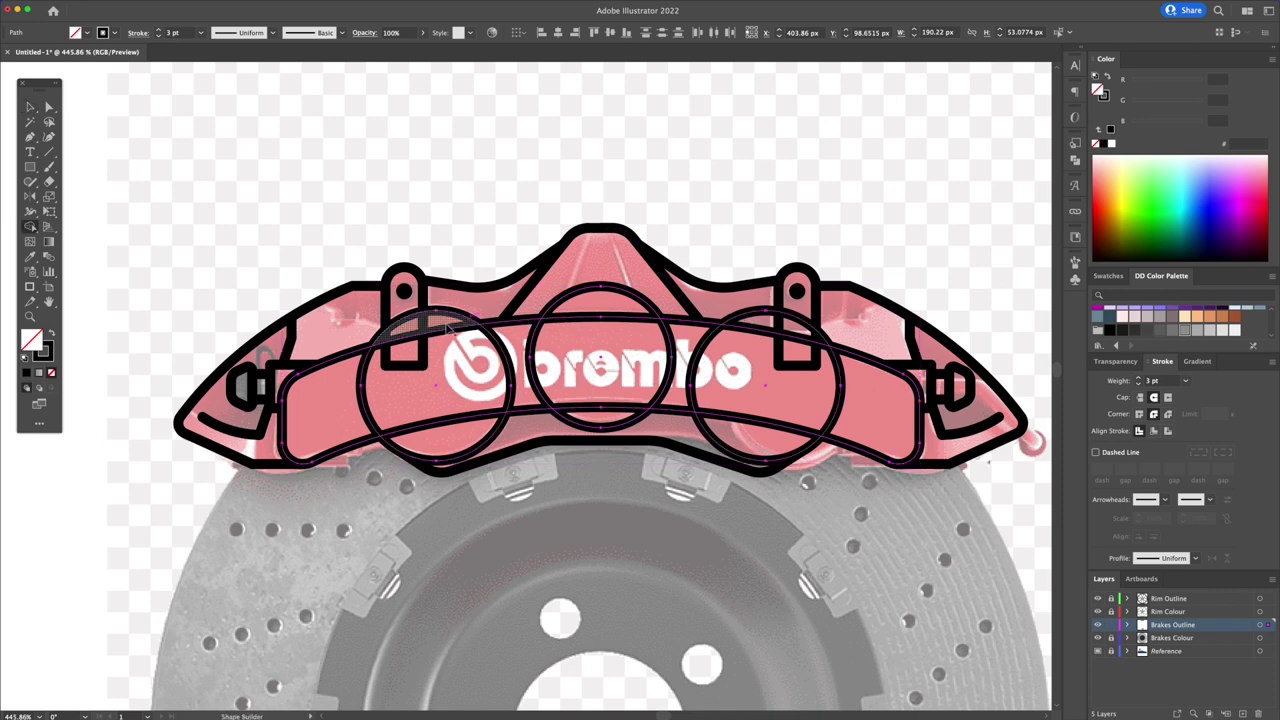
click(600, 395)
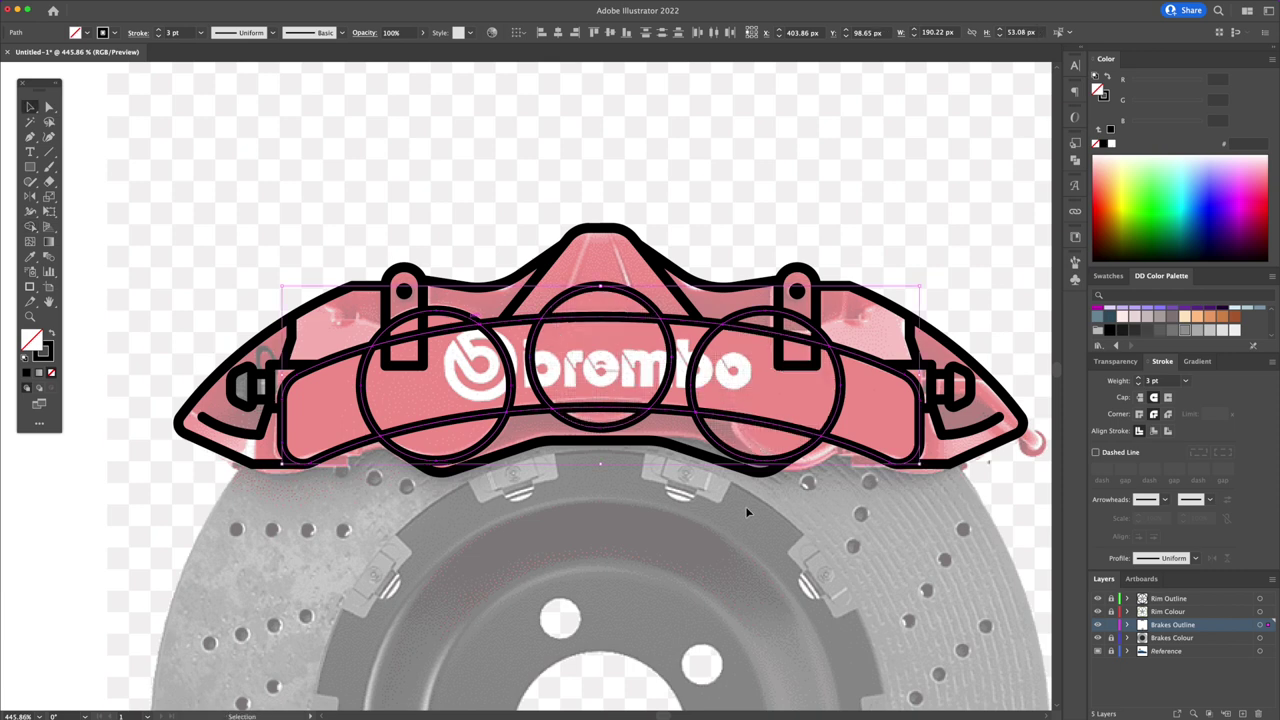
key(v)
key(ctrl+shift+a)
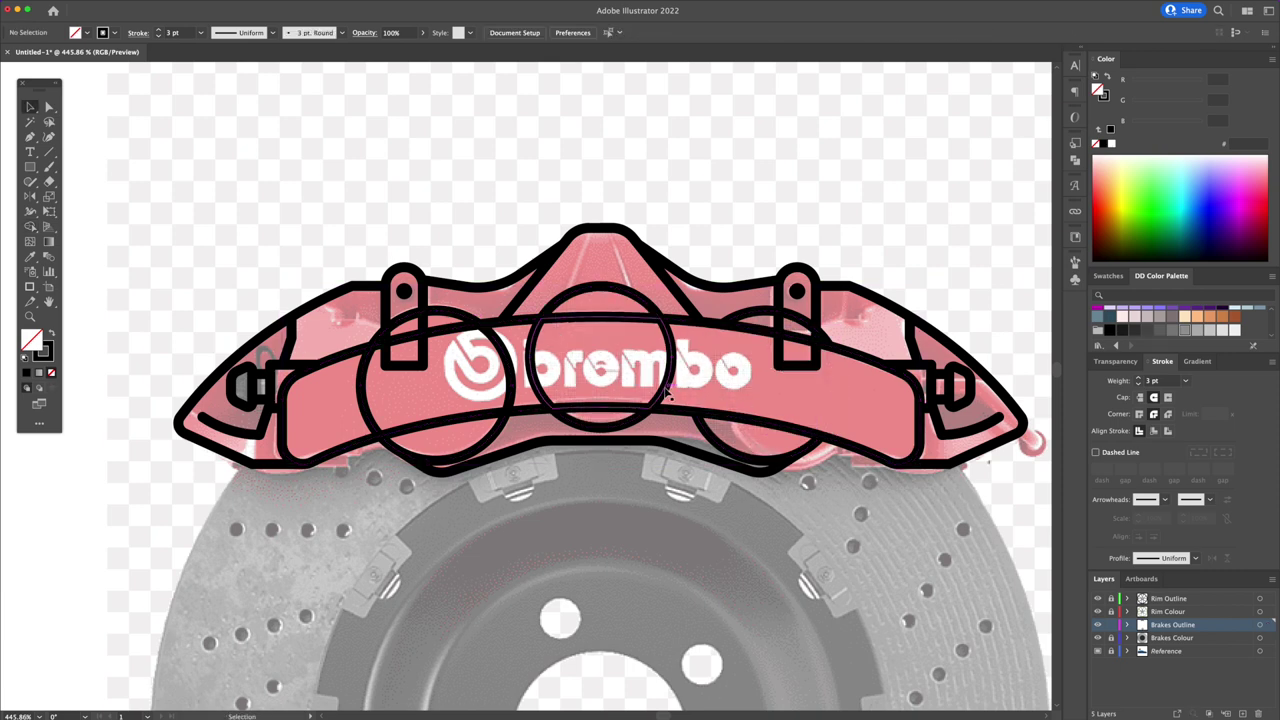
click(666, 392)
key(Delete)
click(512, 398)
key(Delete)
Merge the two caliper ears, taper the small curved stroke, and place the Porsche logo
click(404, 330)
shift+click(796, 330)
key(shift+m)
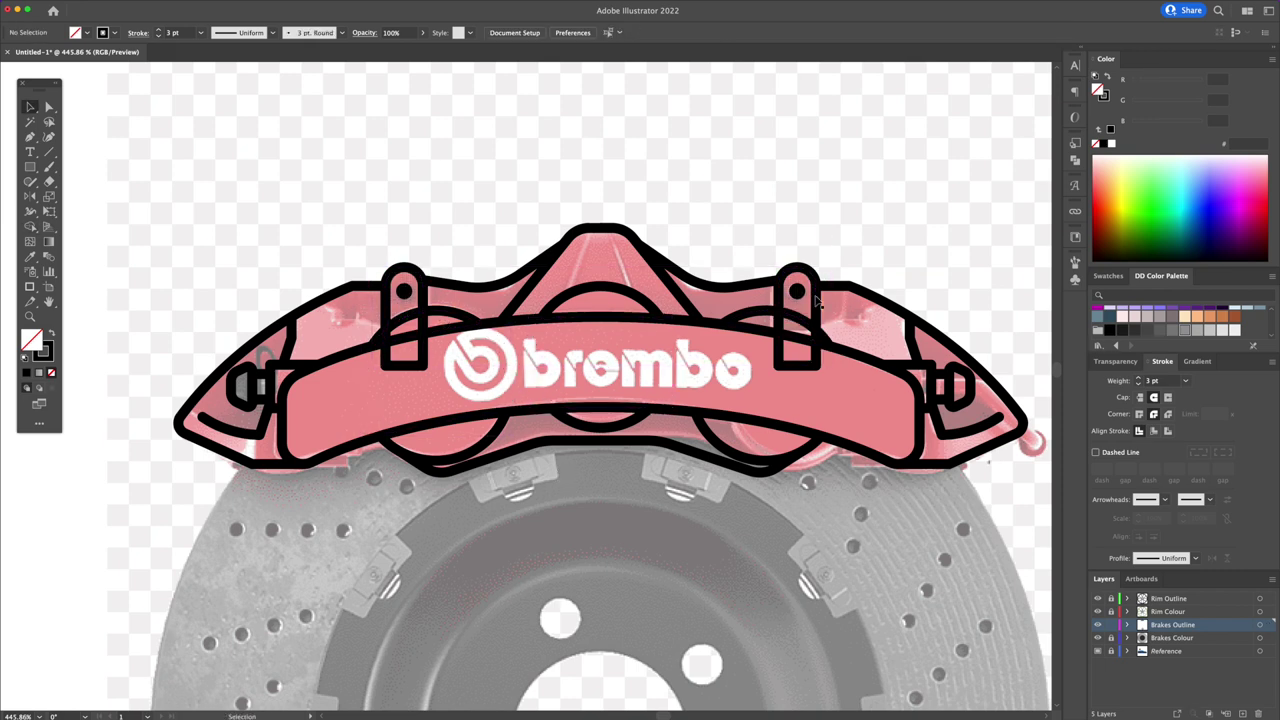
scroll(250, 425, up, 5)
key(shift+w)
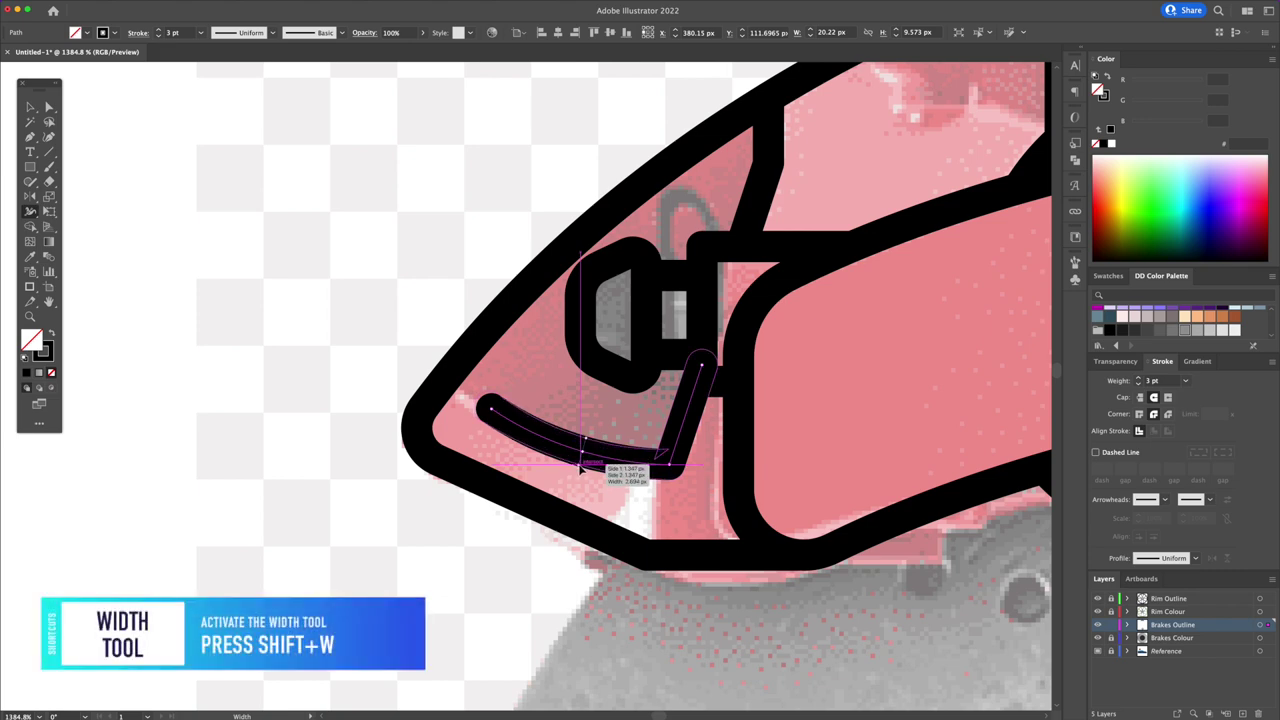
drag(583, 460, 584, 464)
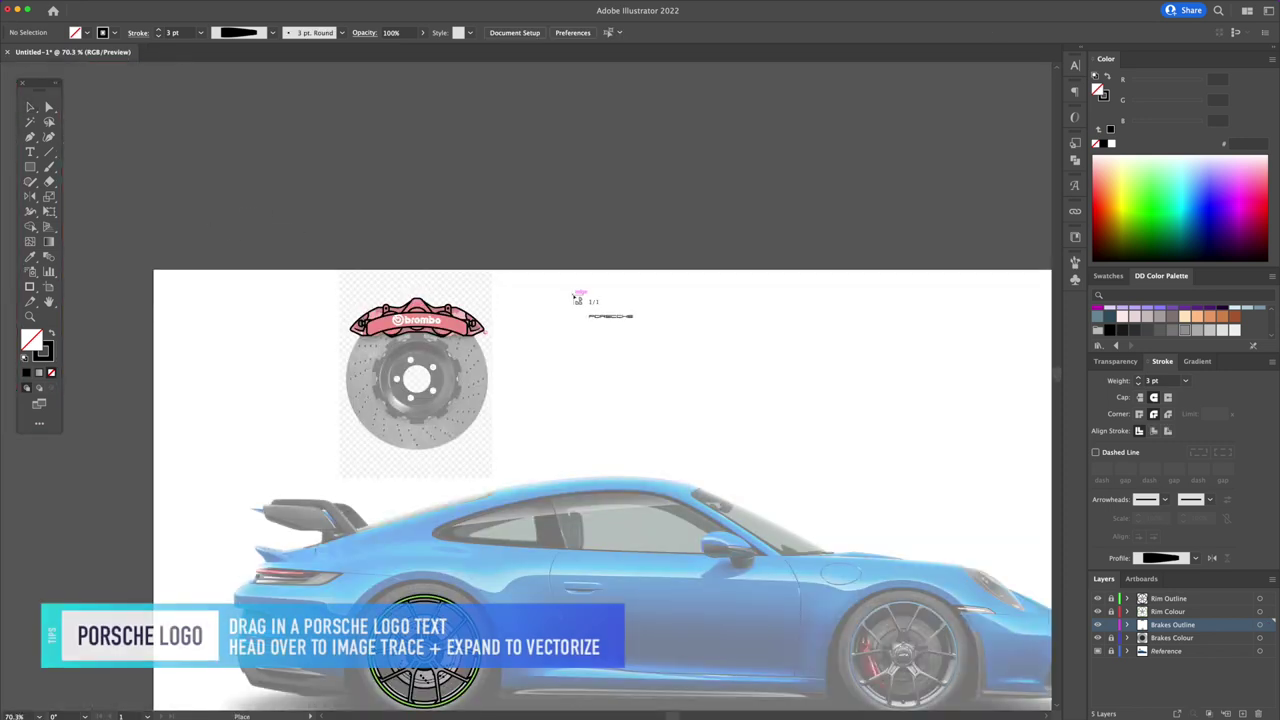
click(577, 297)
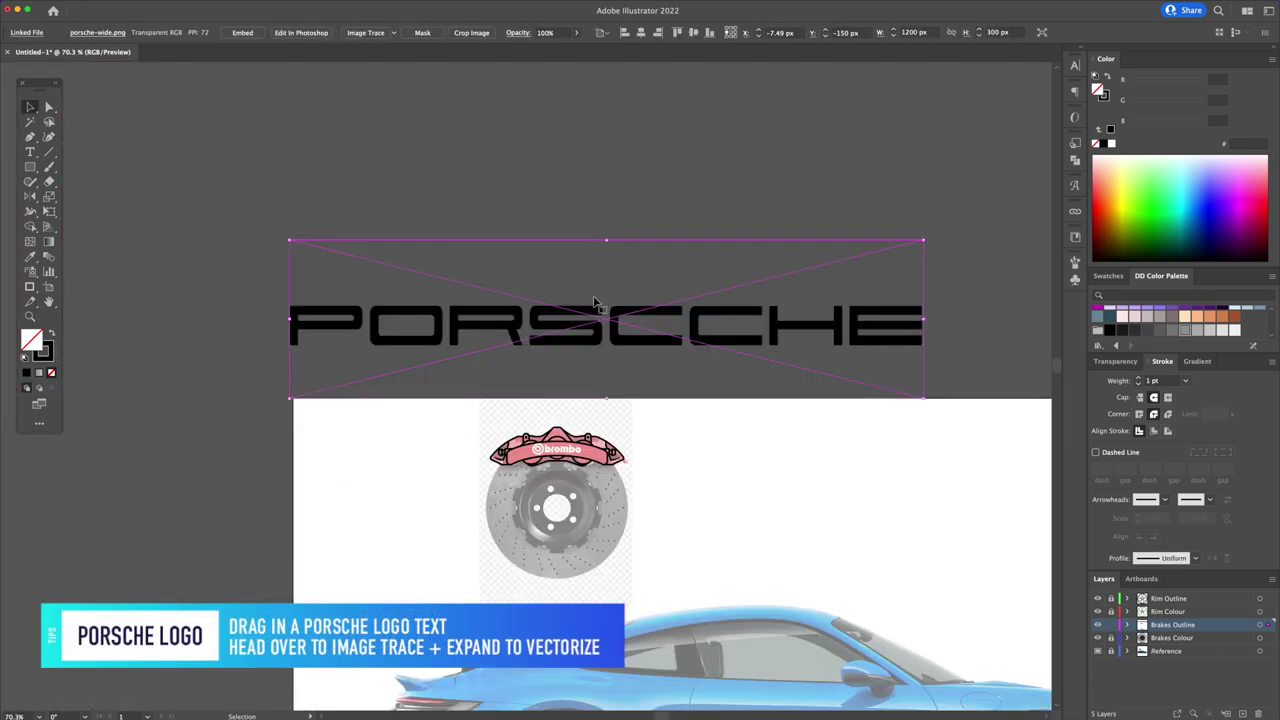
Image Trace and expand the logo, ungroup it, and delete its white background
click(366, 33)
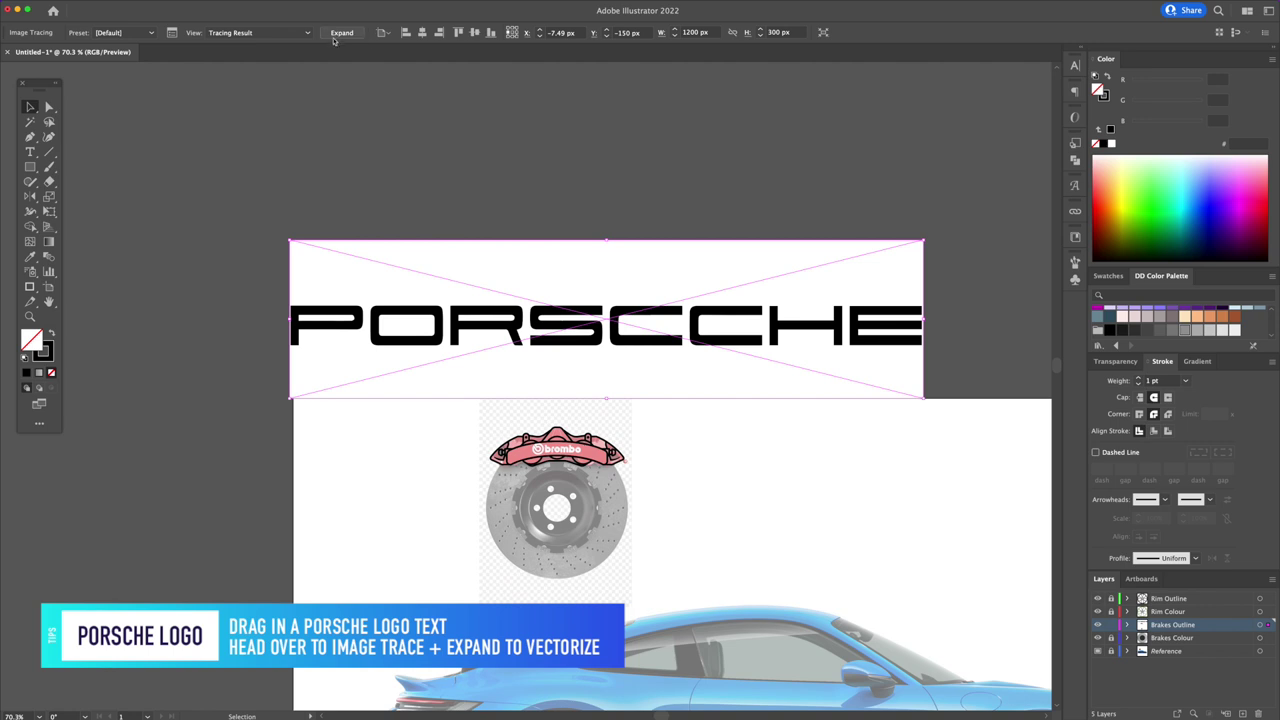
click(341, 33)
right_click(568, 298)
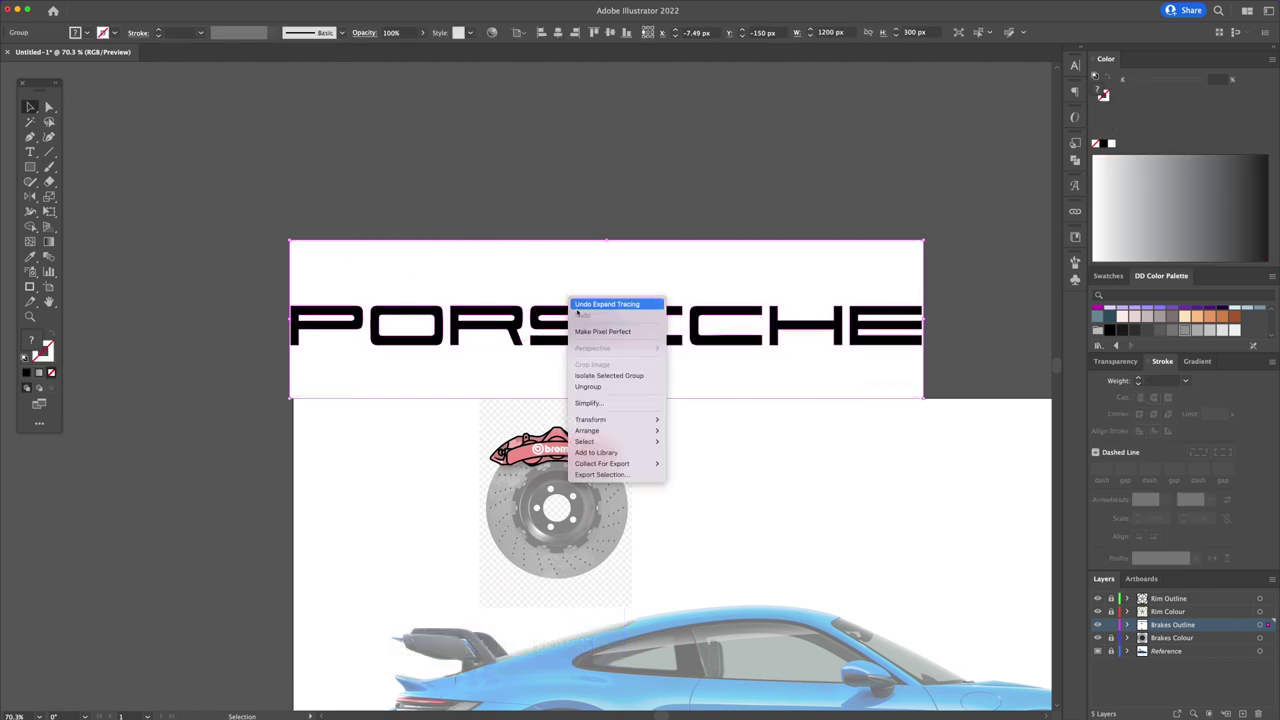
click(603, 383)
click(588, 195)
click(597, 266)
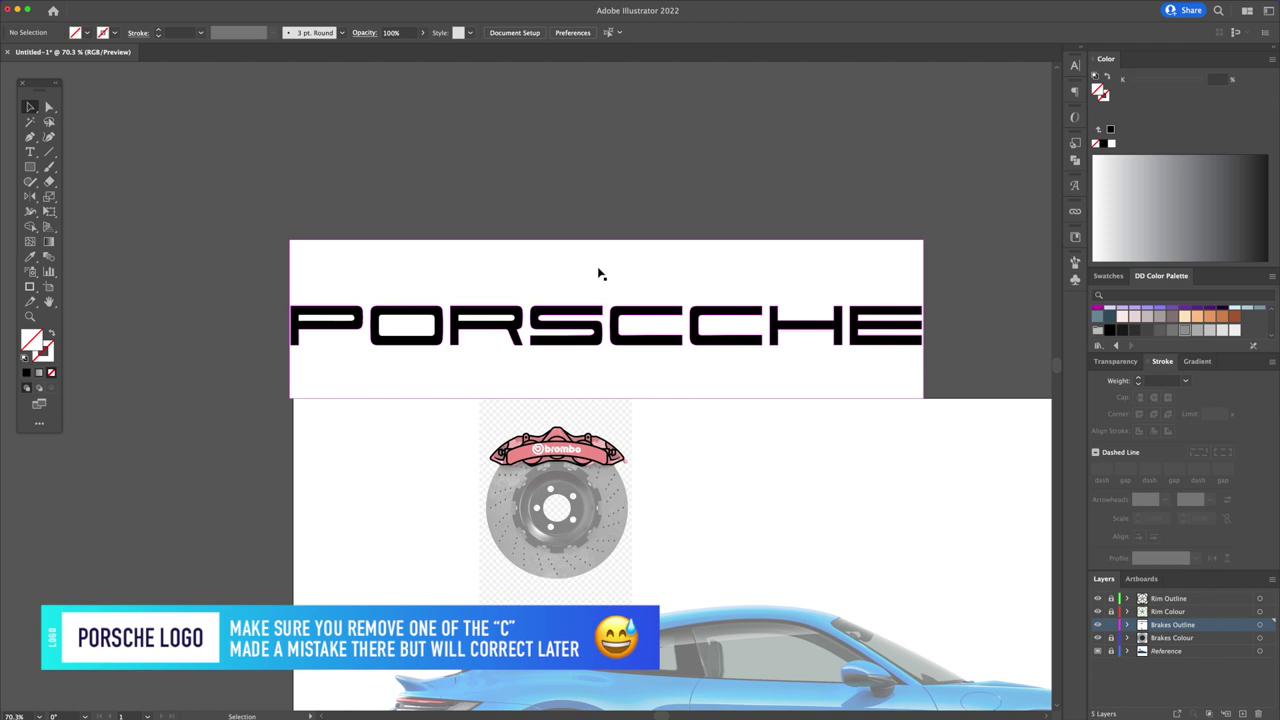
key(Delete)
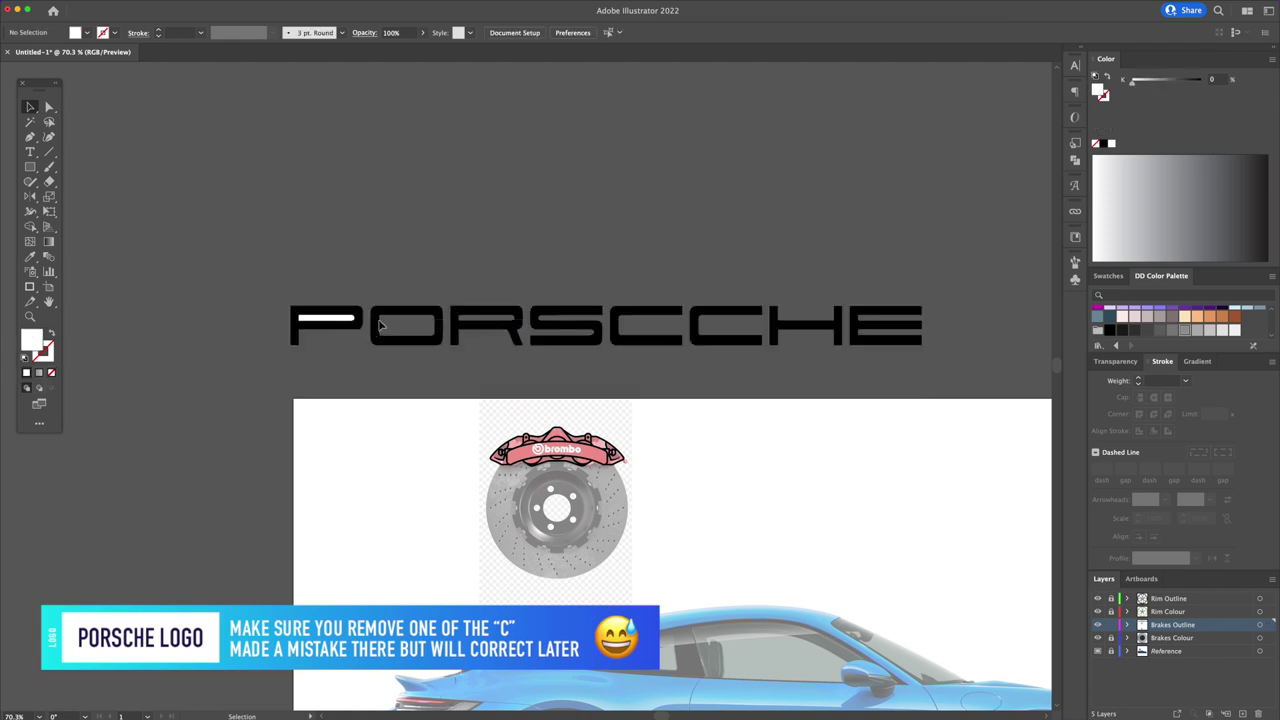
Shrink the lettering onto the band, move the caliper to Brakes Colour, and hide Brakes Outline
click(352, 325)
drag(1021, 343, 768, 363)
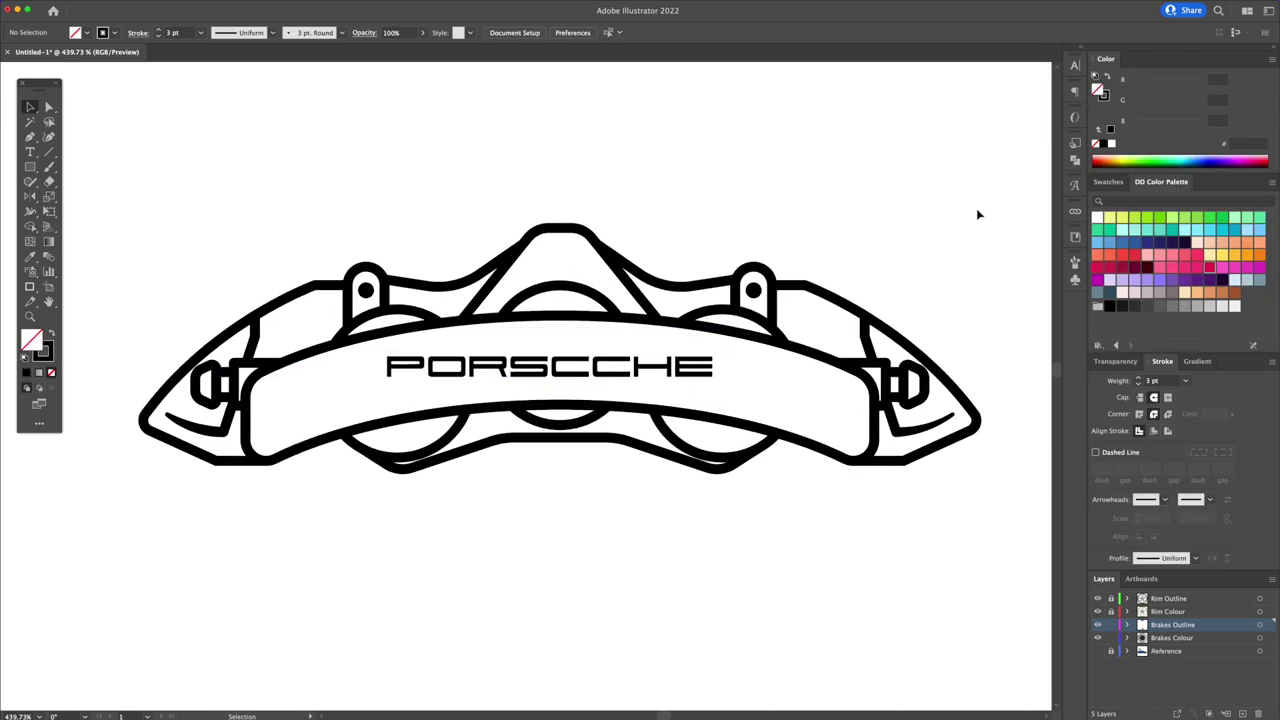
key(ctrl+a)
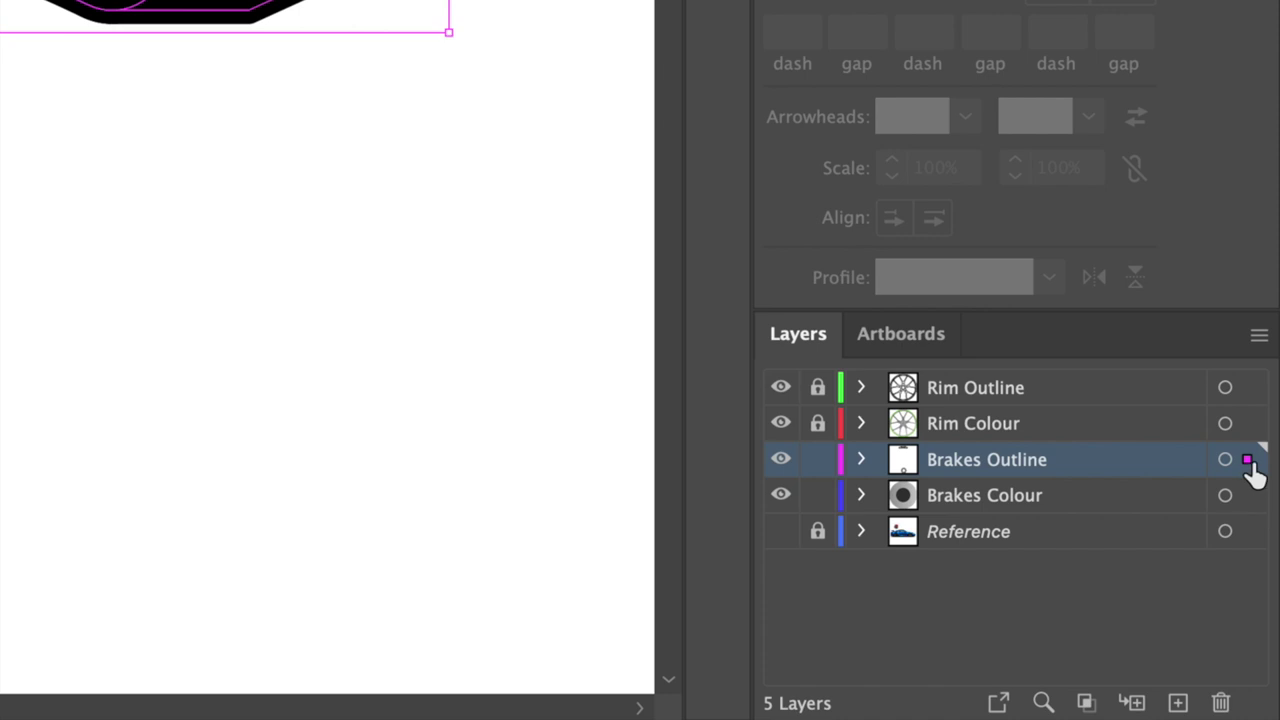
drag(1250, 499, 1248, 495)
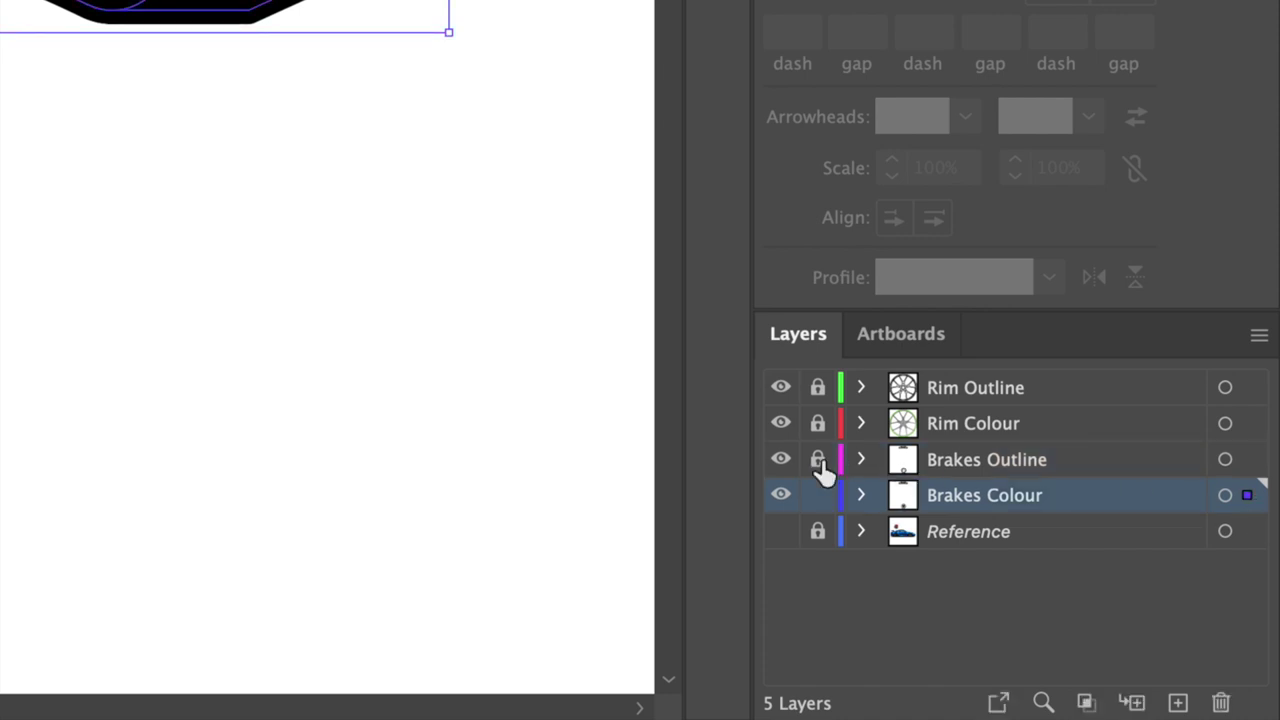
click(781, 462)
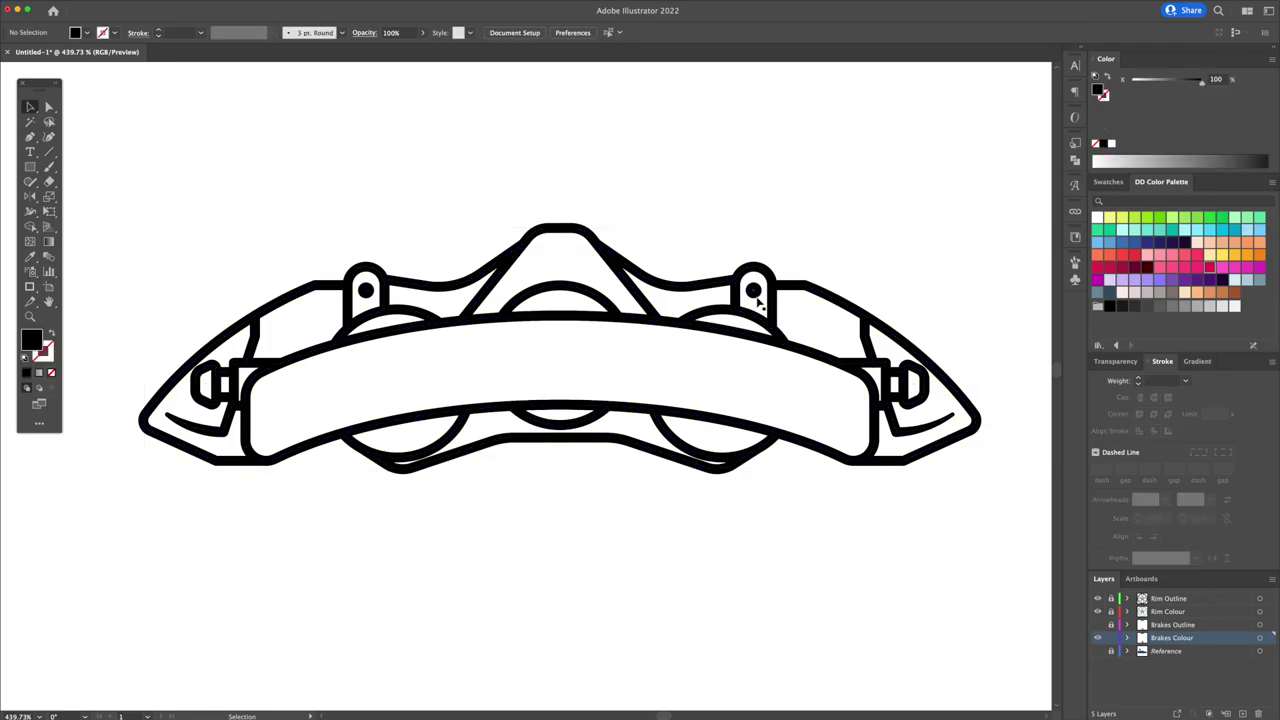
Delete the inner left-end curve and outline all caliper strokes into filled shapes
click(232, 421)
key(Delete)
mouse_move(972, 182)
mouse_down()
mouse_move(226, 517)
mouse_move(140, 520)
mouse_up()
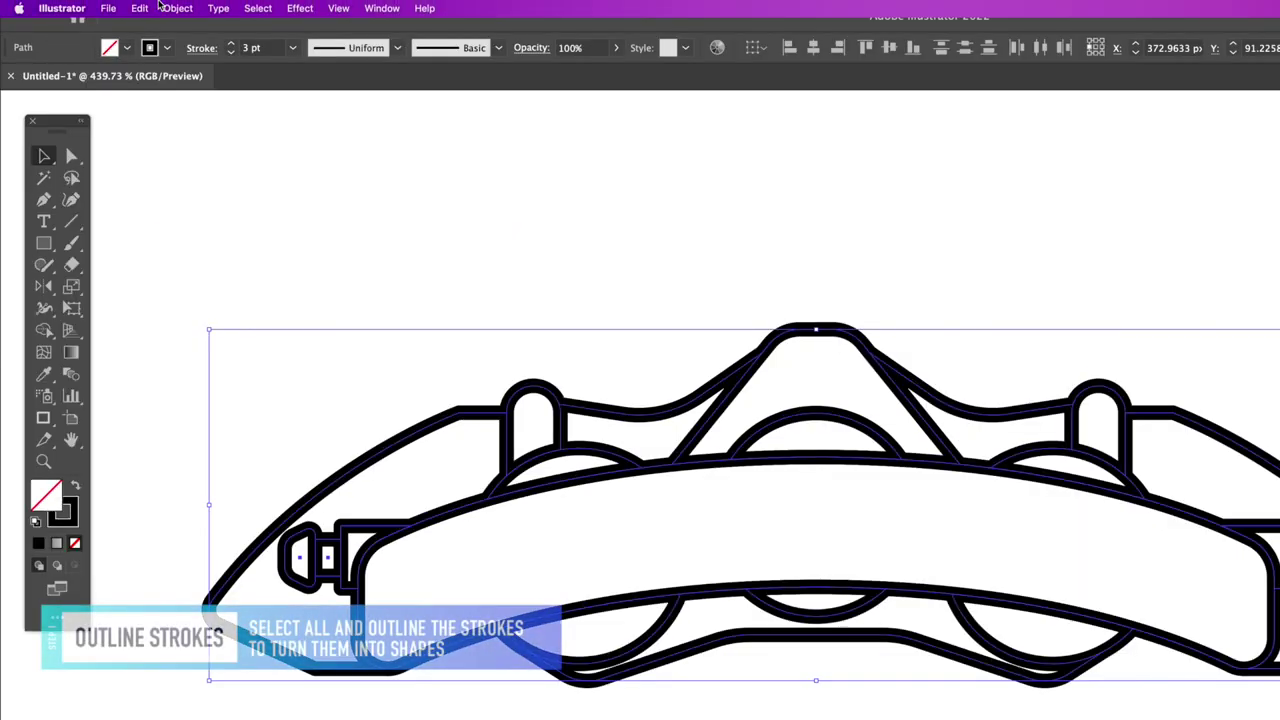
click(170, 8)
mouse_move(173, 374)
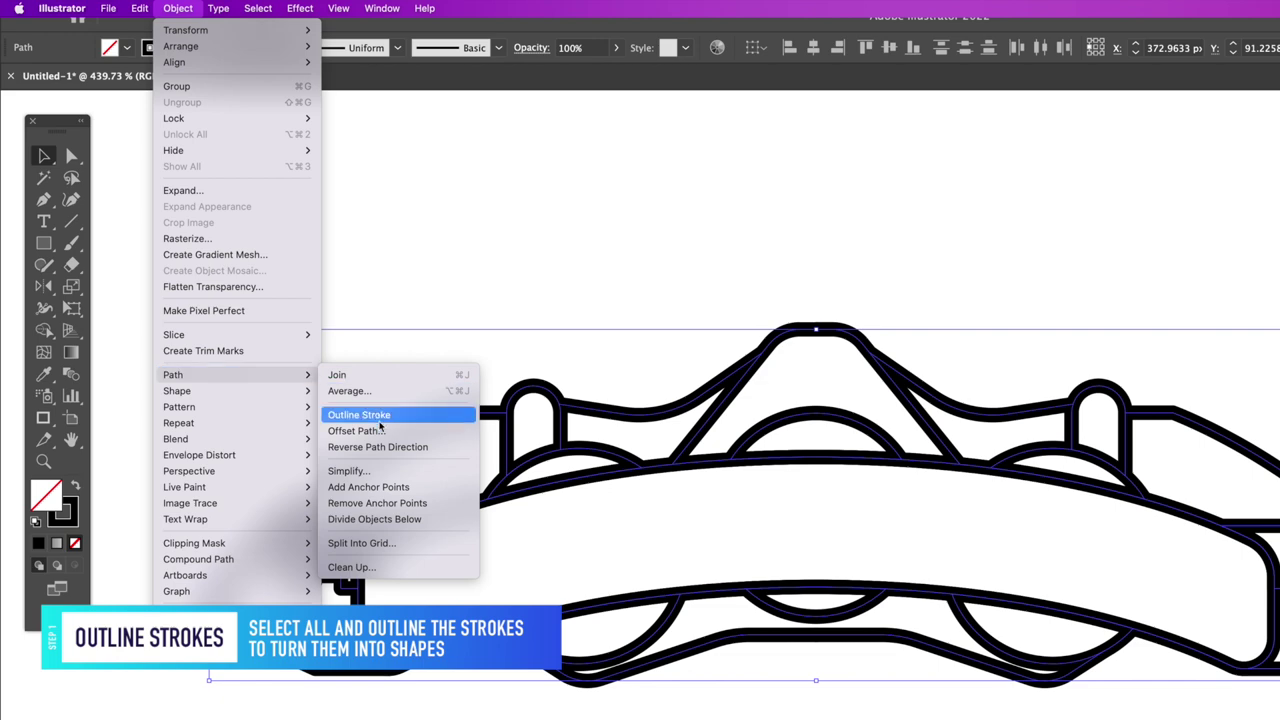
click(380, 416)
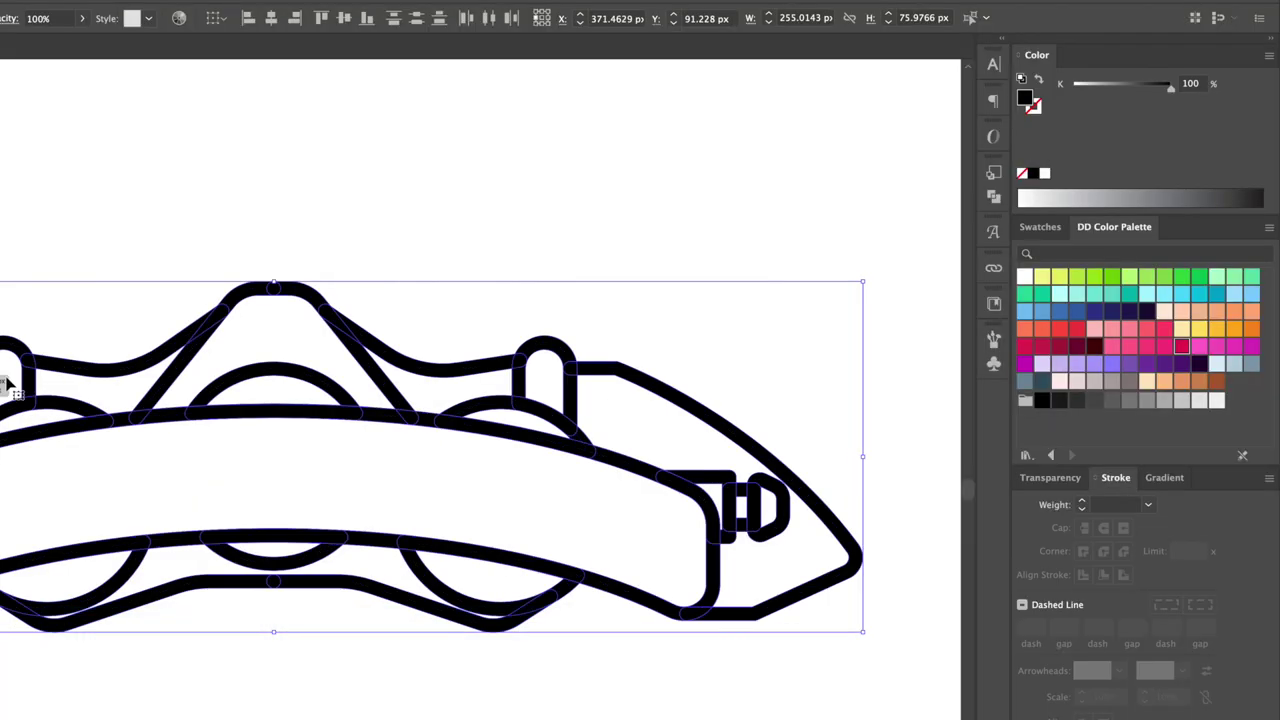
Unite the caliper paths, release the compound path, and delete the outer covering shape
click(994, 198)
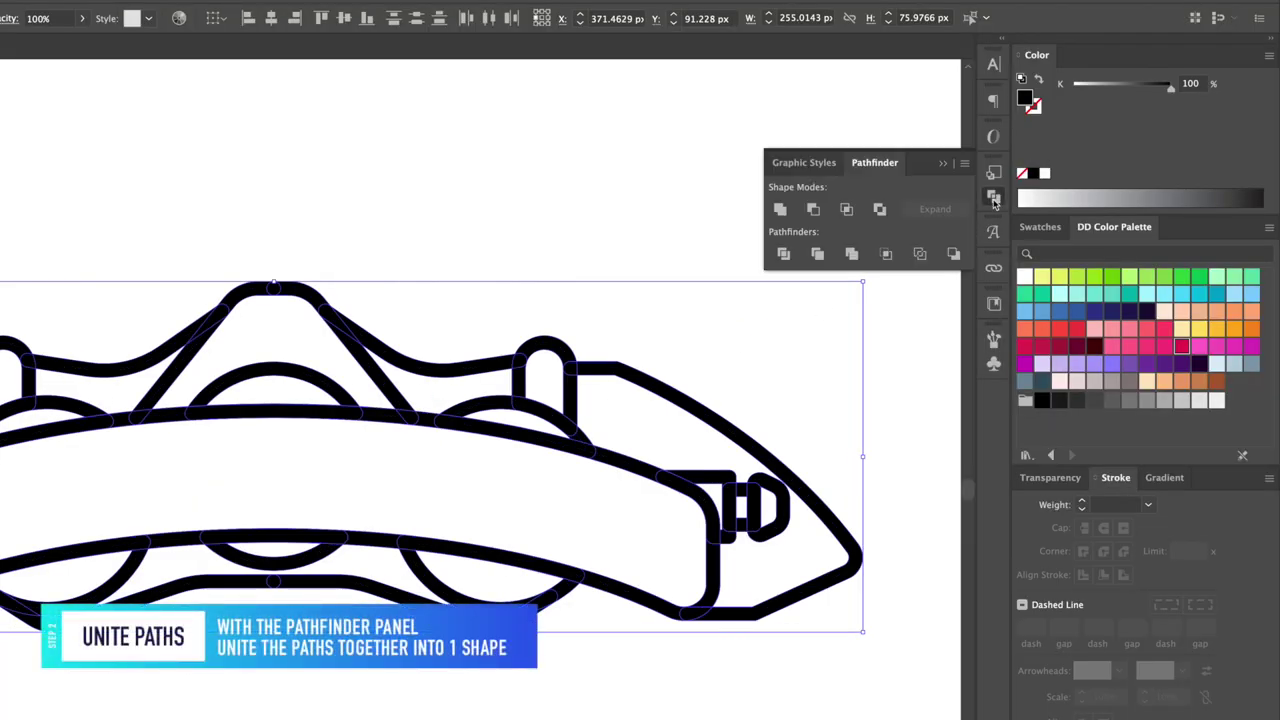
click(780, 210)
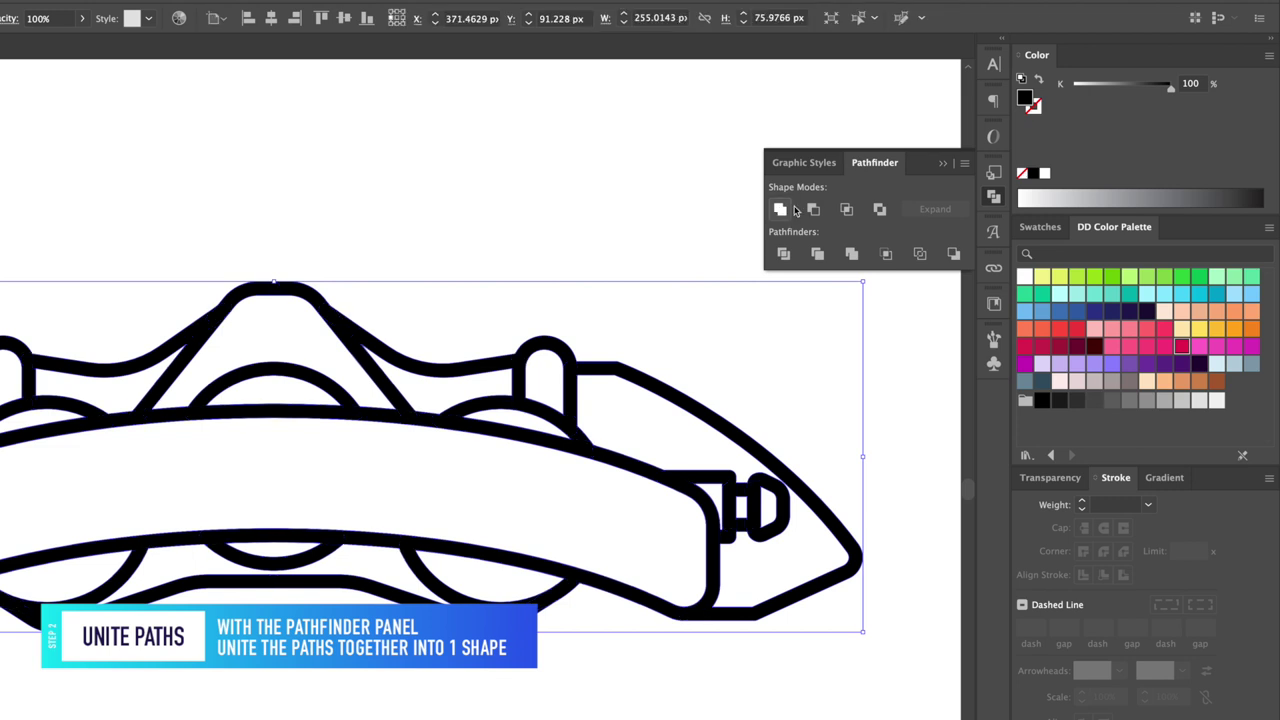
click(943, 164)
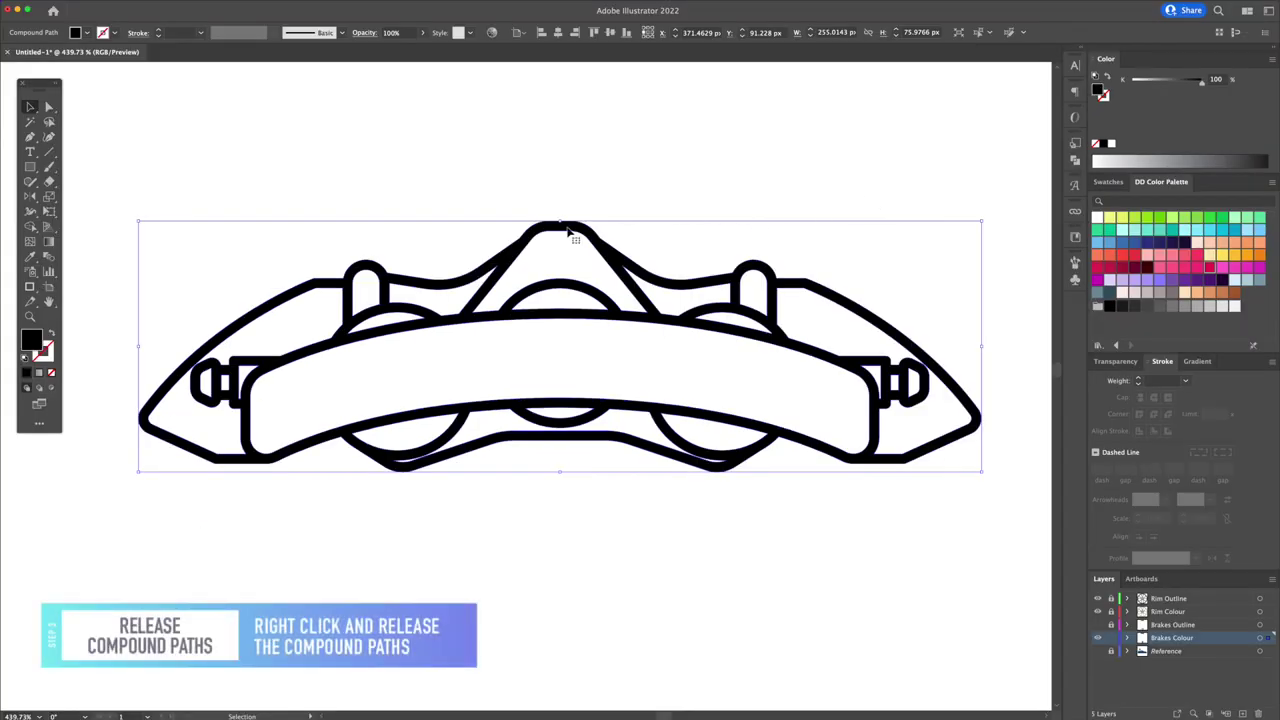
right_click(568, 231)
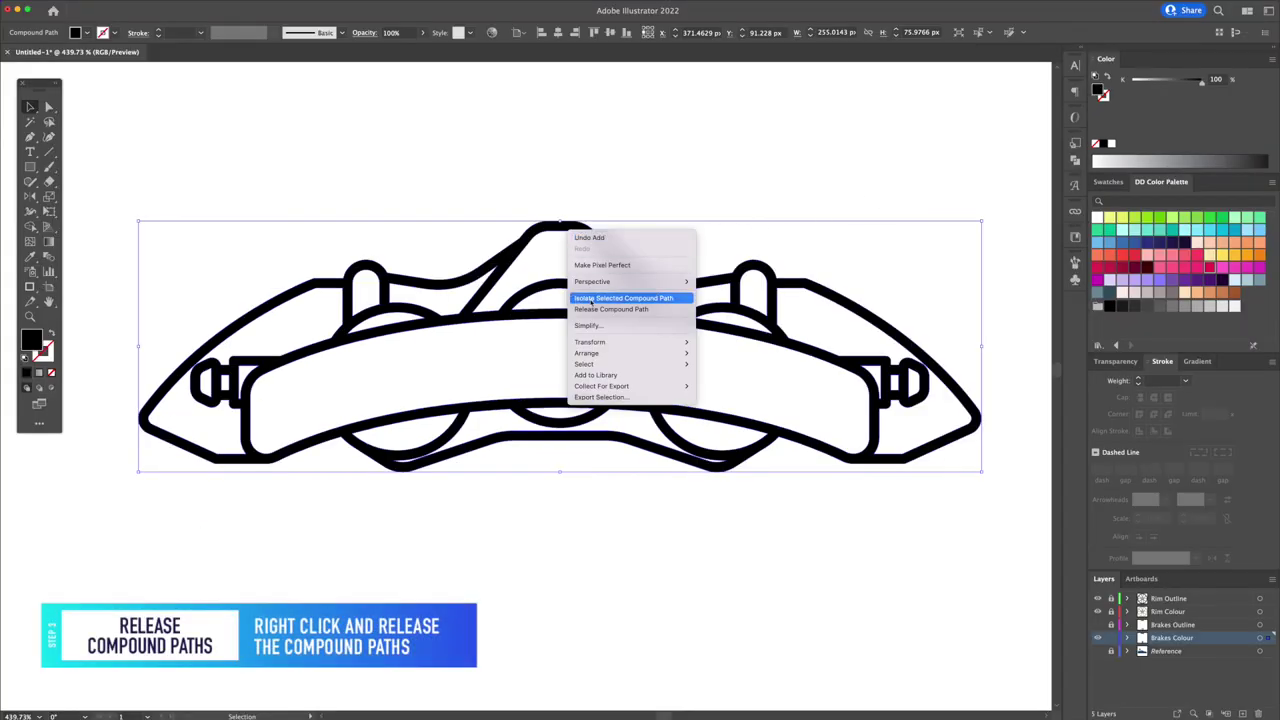
click(594, 309)
click(657, 194)
mouse_move(614, 214)
mouse_down()
mouse_move(576, 412)
mouse_move(191, 502)
mouse_up()
key(Delete)
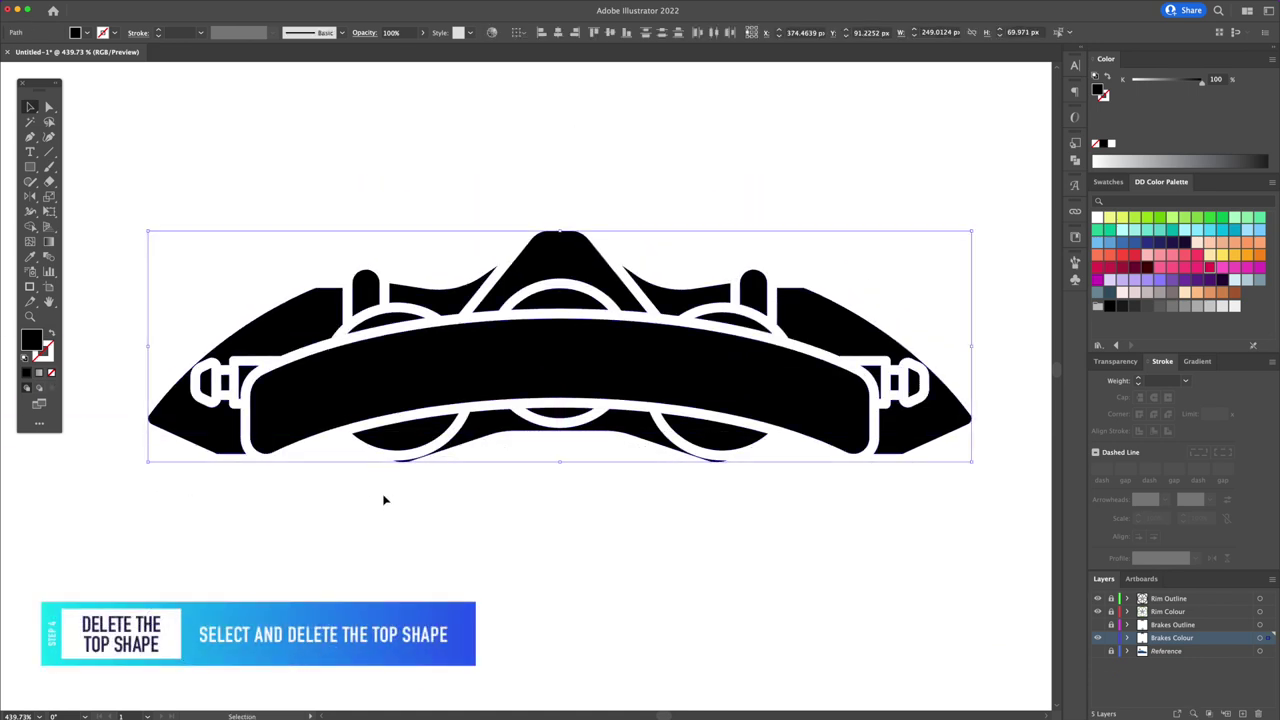
Fill the caliper crimson E81858, show Brakes Outline, and make the Porsche lettering white
click(1209, 268)
click(1097, 625)
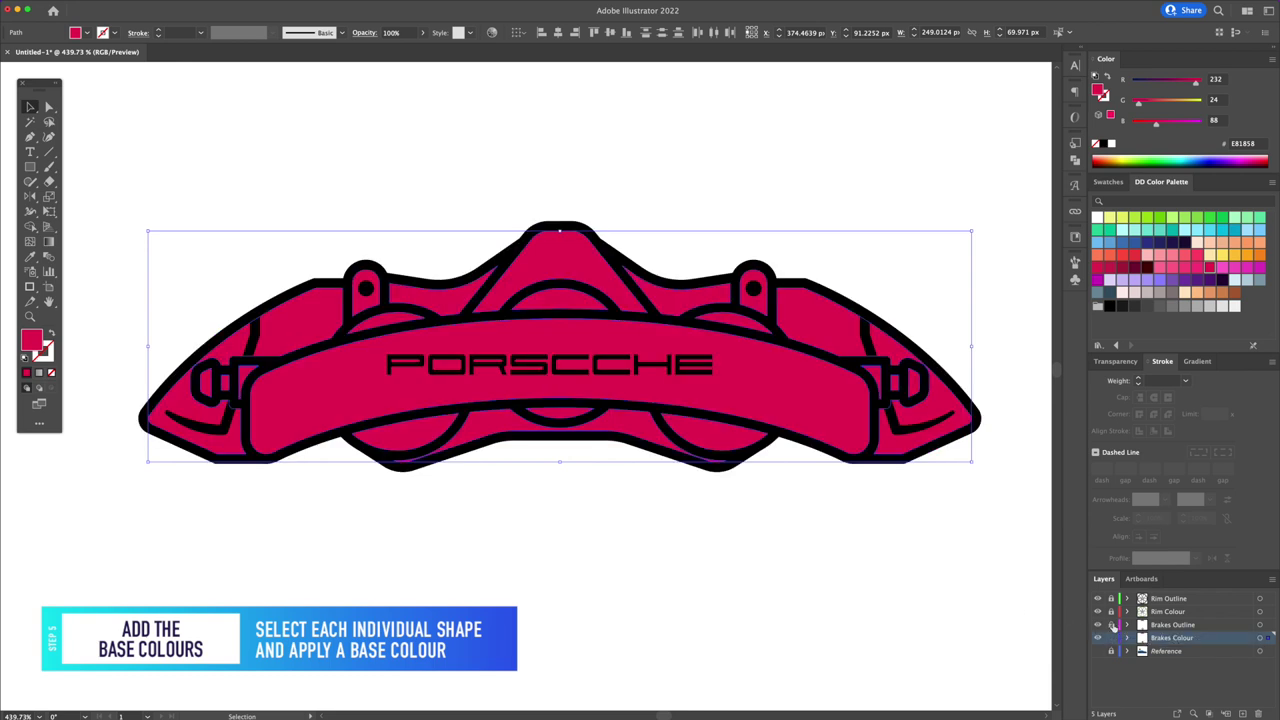
click(677, 366)
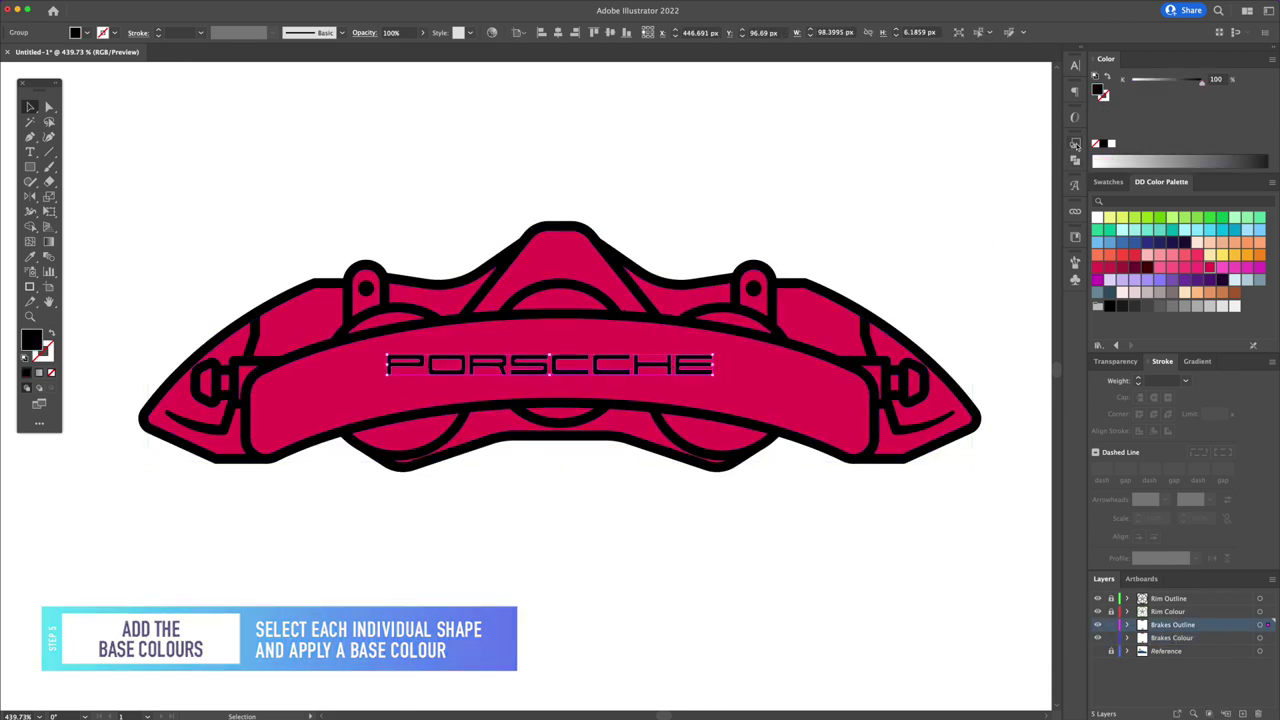
click(1111, 144)
Give the lower arc a darker crimson fill from the Color Picker
click(905, 380)
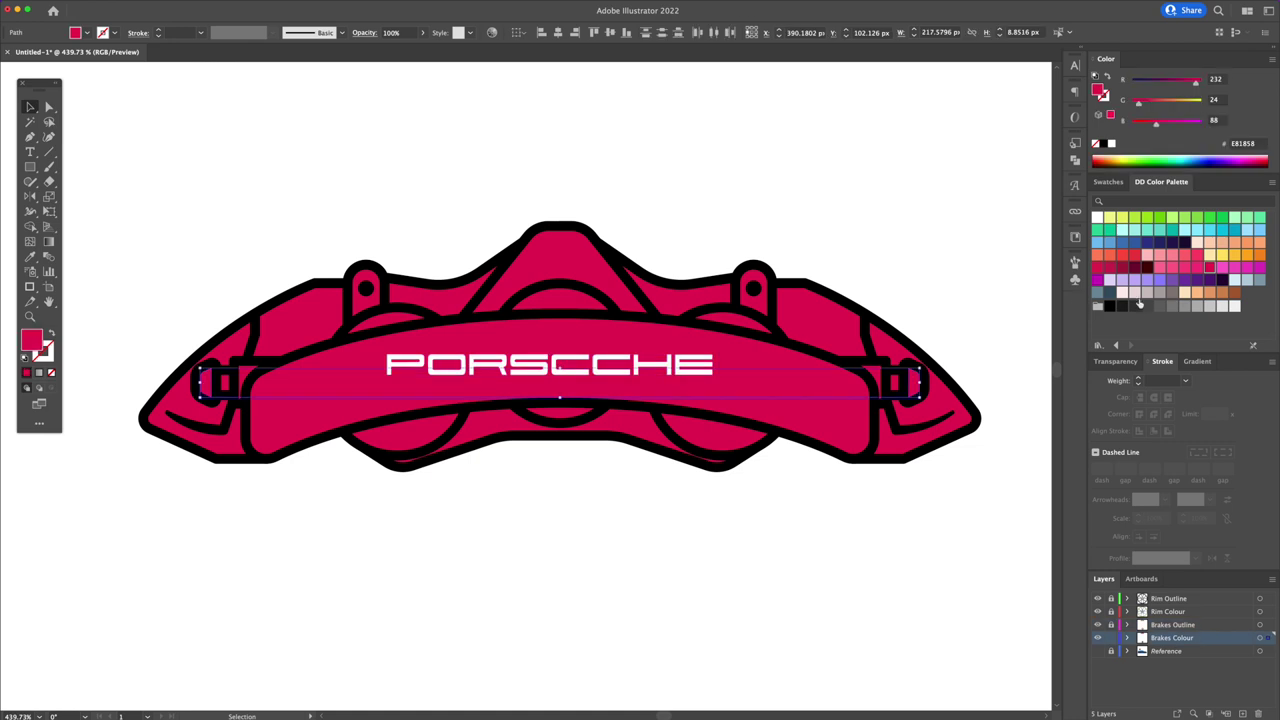
key(super+z)
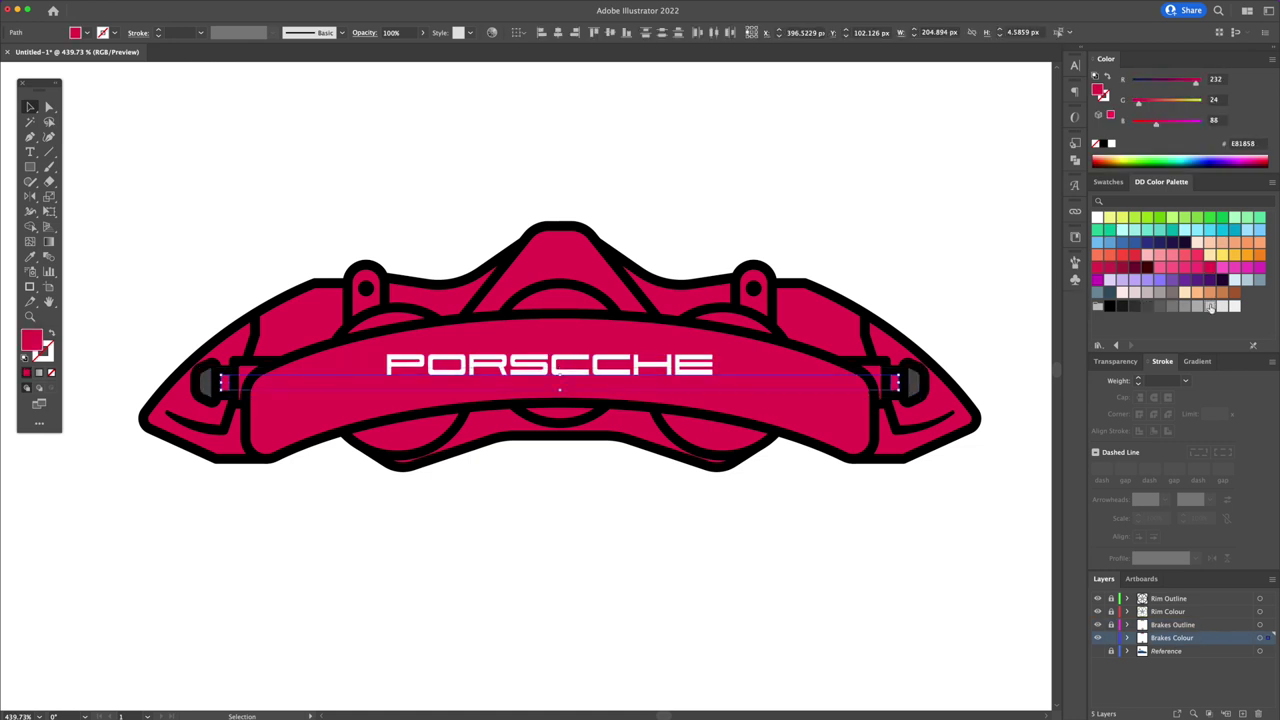
key(super+z)
double_click(1100, 92)
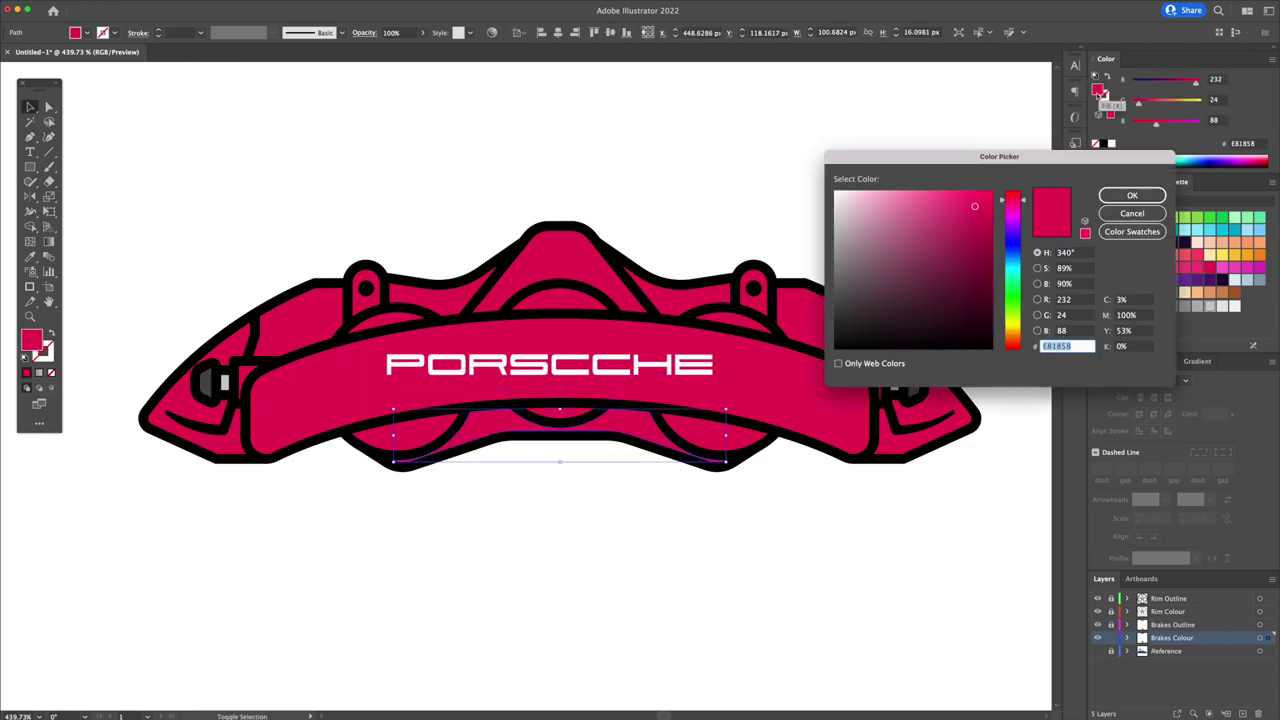
drag(976, 207, 986, 232)
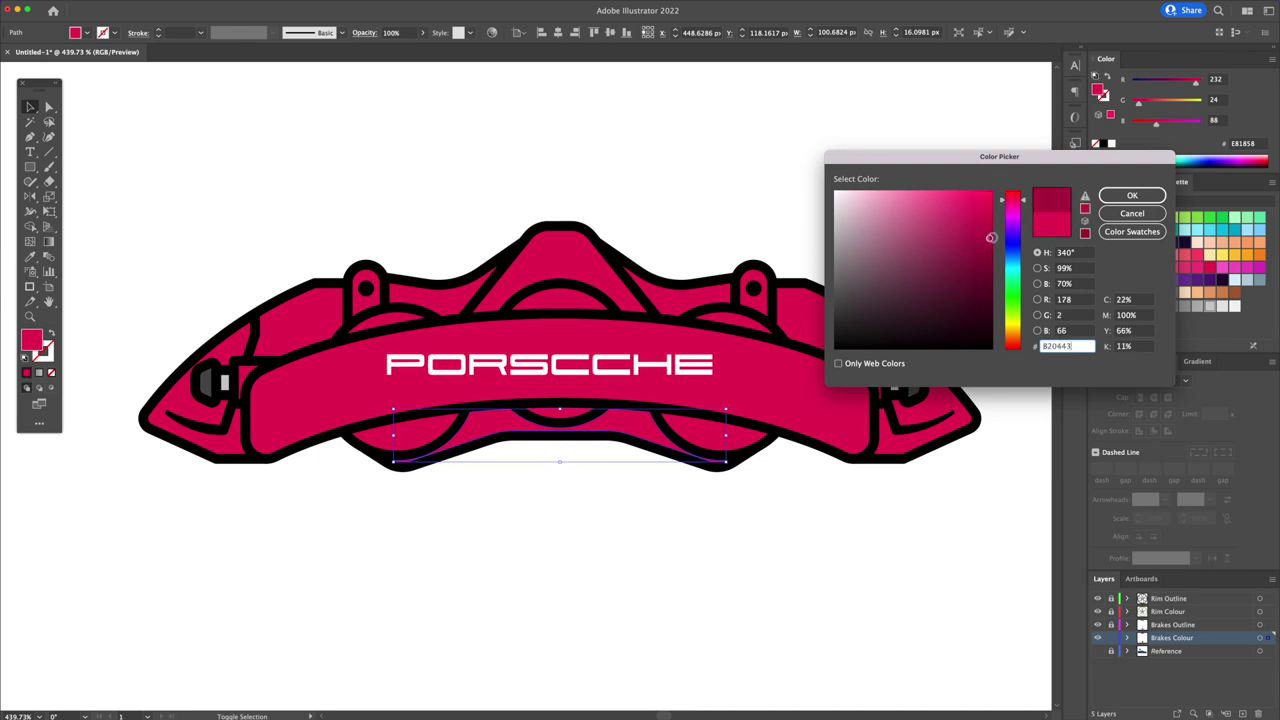
click(1131, 196)
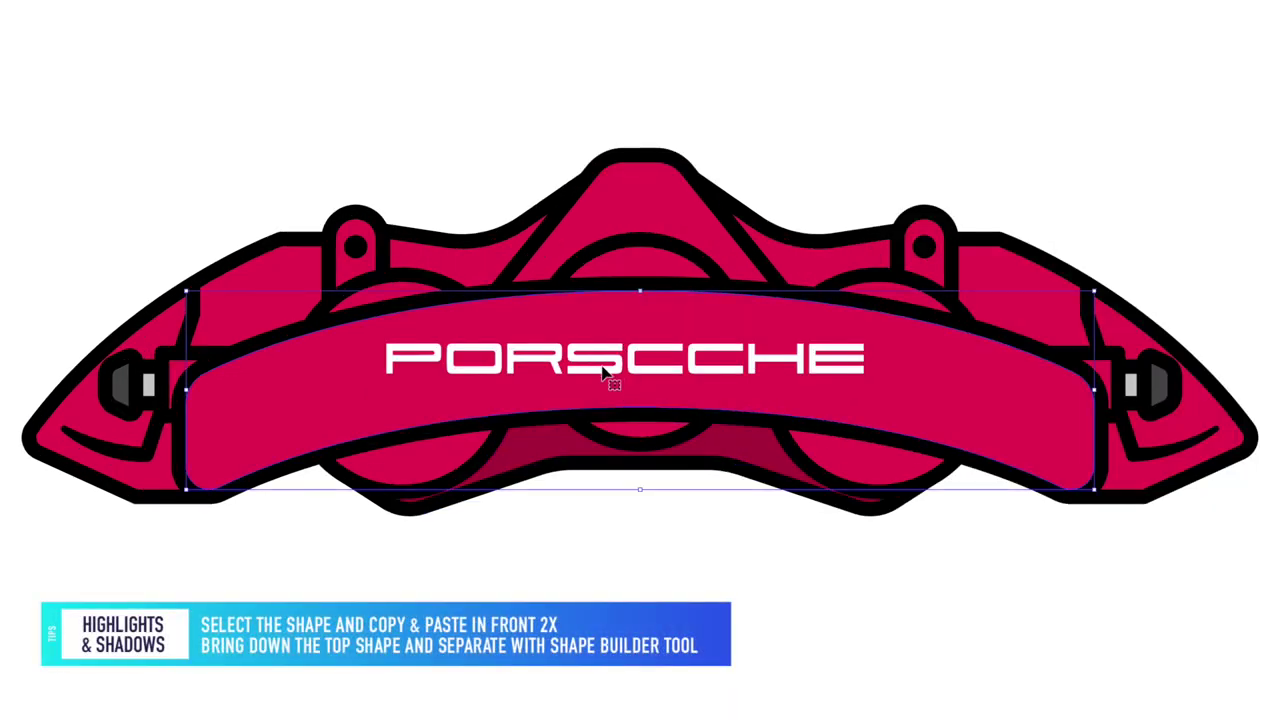
Paste band copies in front, nudge one down, and split off its lower part
key(a)
key(v)
key(ctrl+c)
key(ctrl+f)
key(ctrl+f)
key(Down)
key(Down)
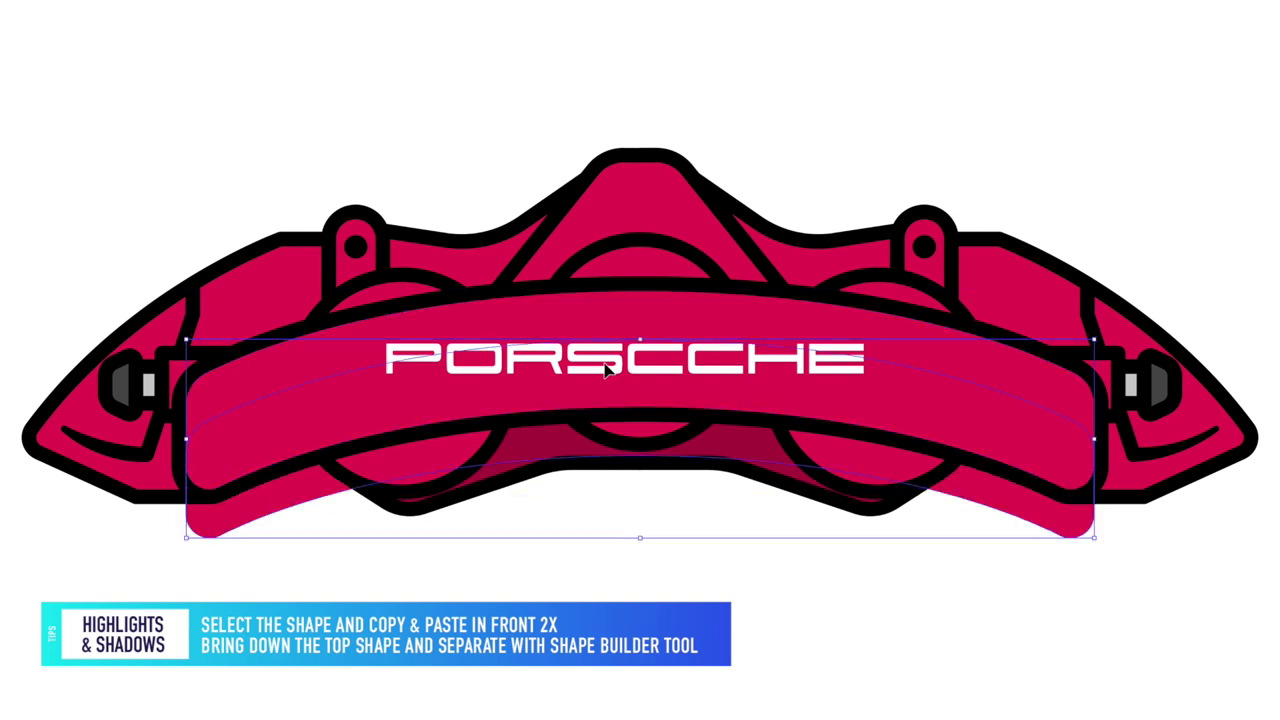
key(Down)
key(Down)
key(Up)
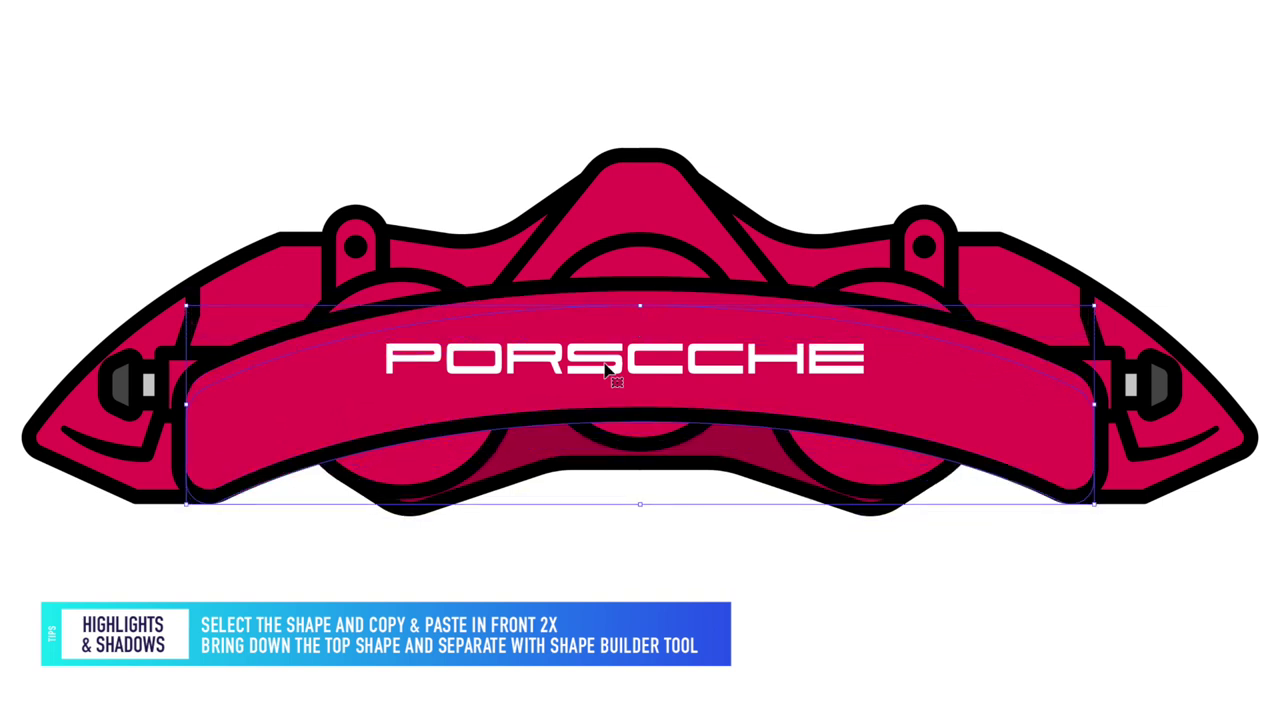
key(Up)
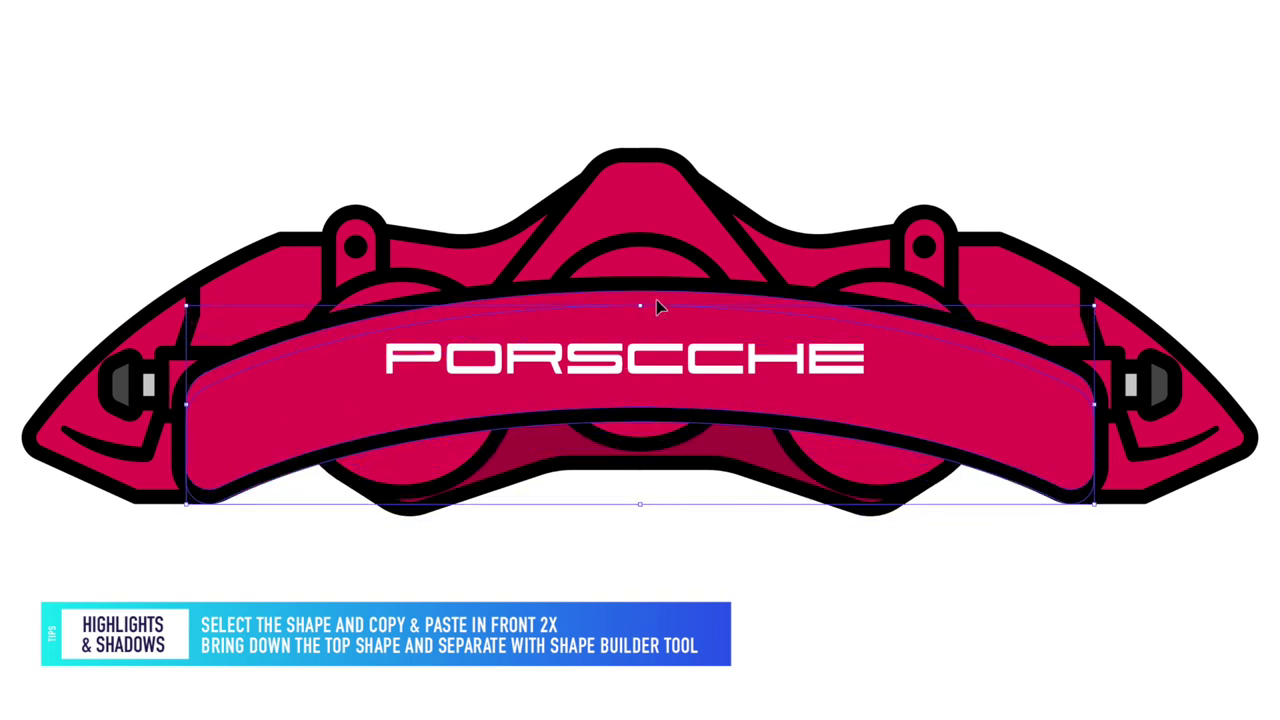
alt+click(623, 471)
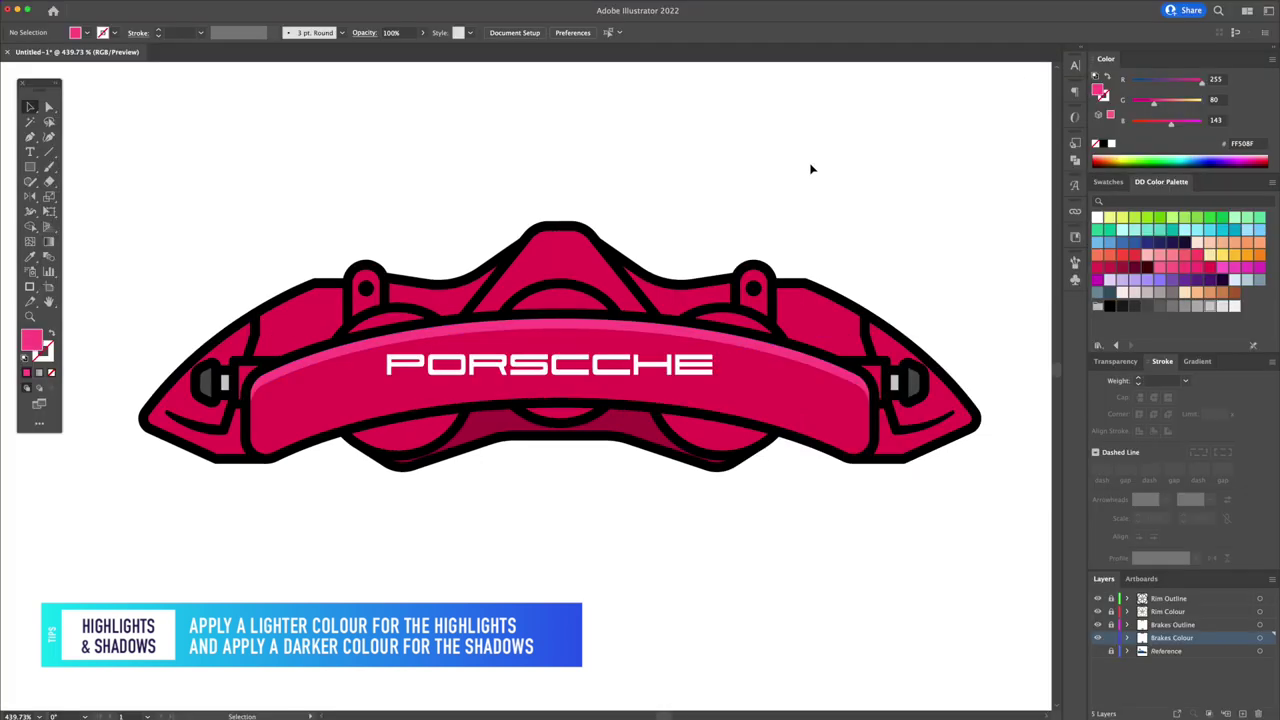
Merge the top triangle pieces into one shape and fill it dark red B20242
click(786, 374)
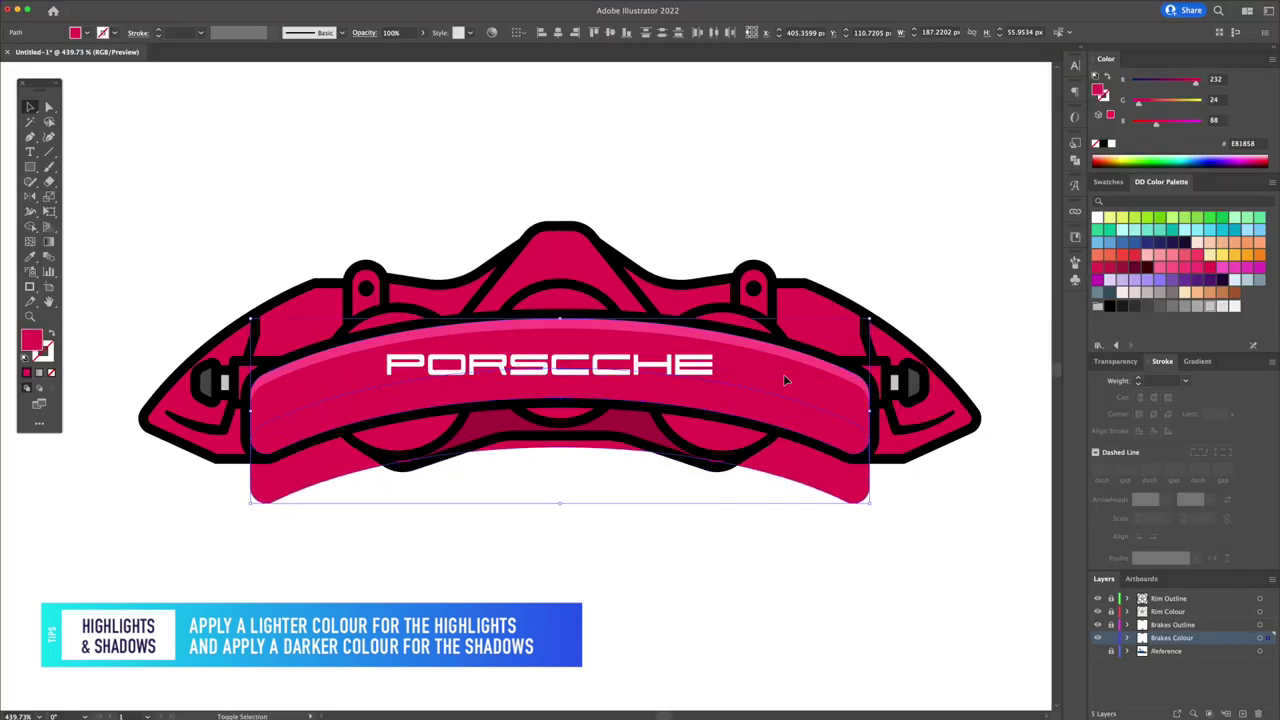
click(766, 473)
click(531, 277)
key(shift+m)
click(556, 243)
key(v)
click(671, 203)
click(578, 260)
click(720, 200)
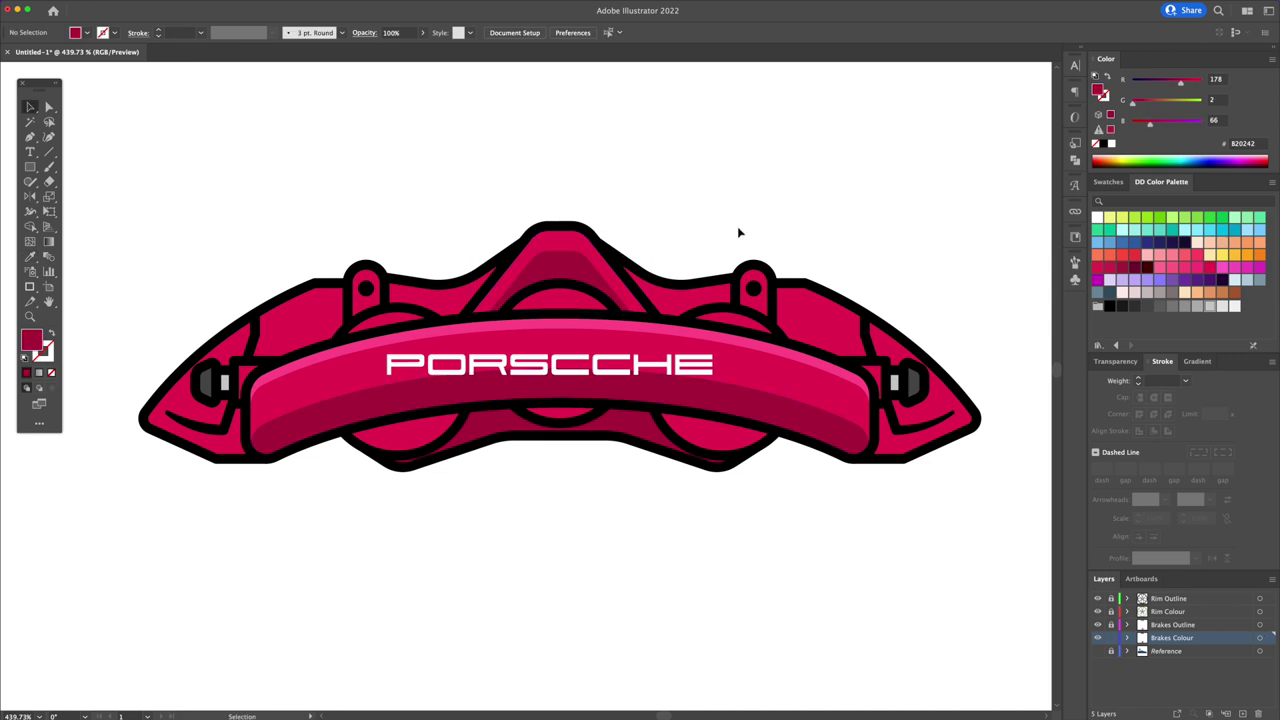
scroll(638, 491, down, 2)
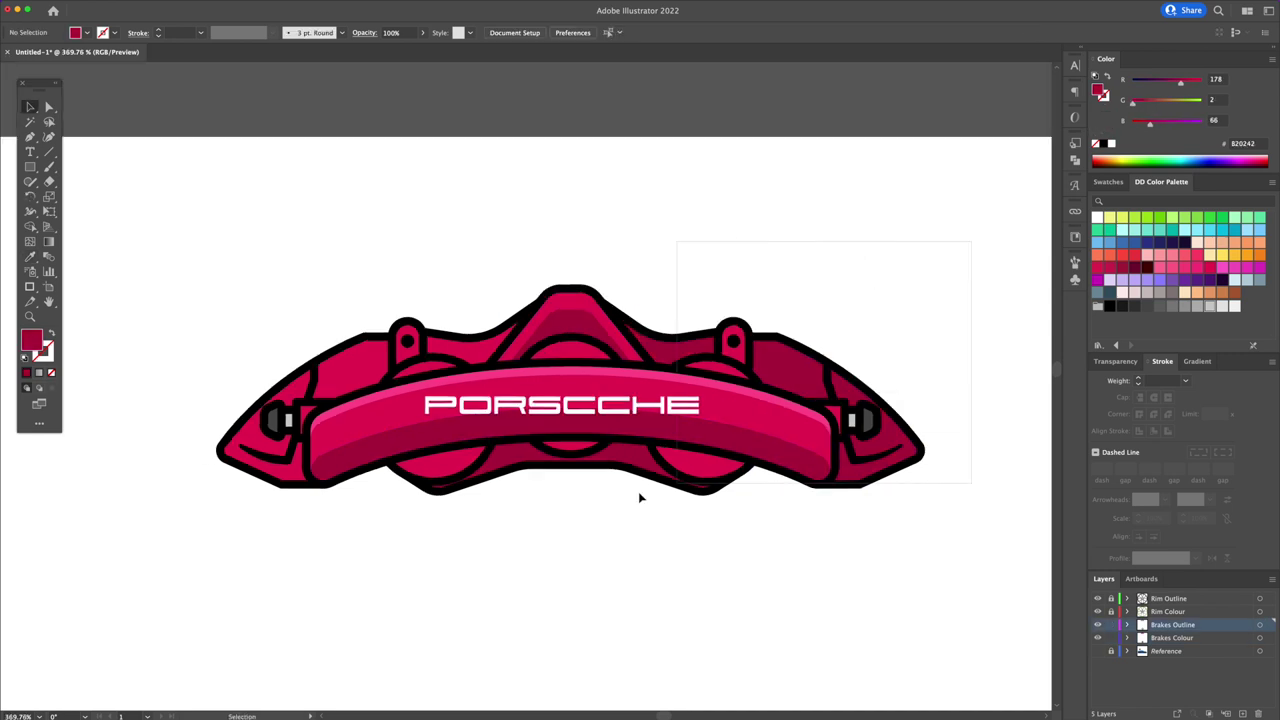
Group all the caliper artwork into one object
key(ctrl+a)
right_click(434, 421)
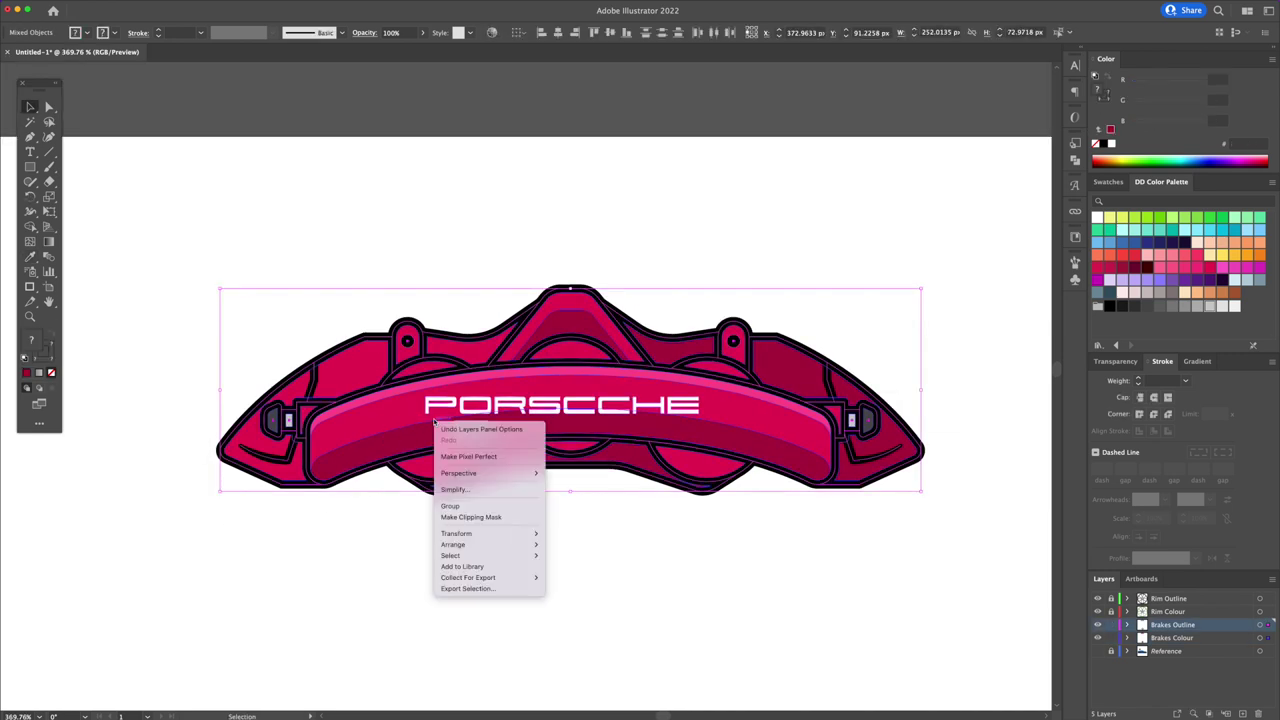
click(465, 507)
click(665, 525)
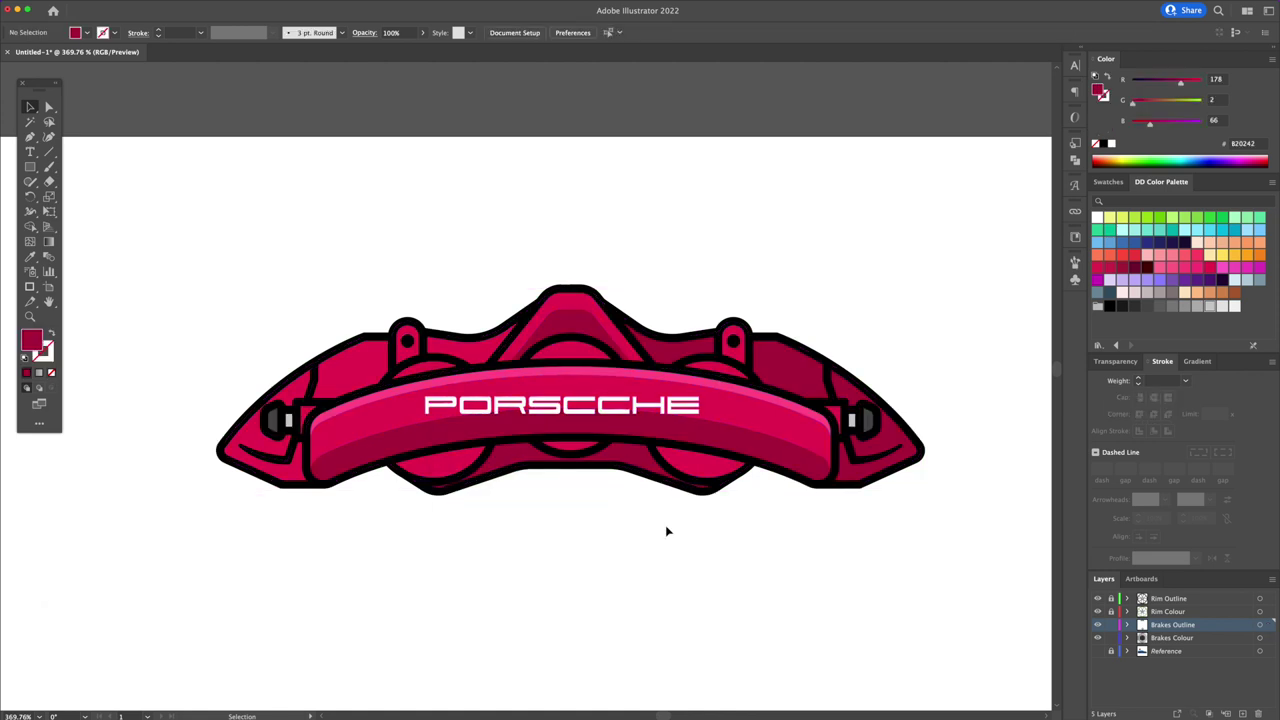
Confirm the General Preferences and move the caliper onto the wheel's brake disc
key(ctrl+k)
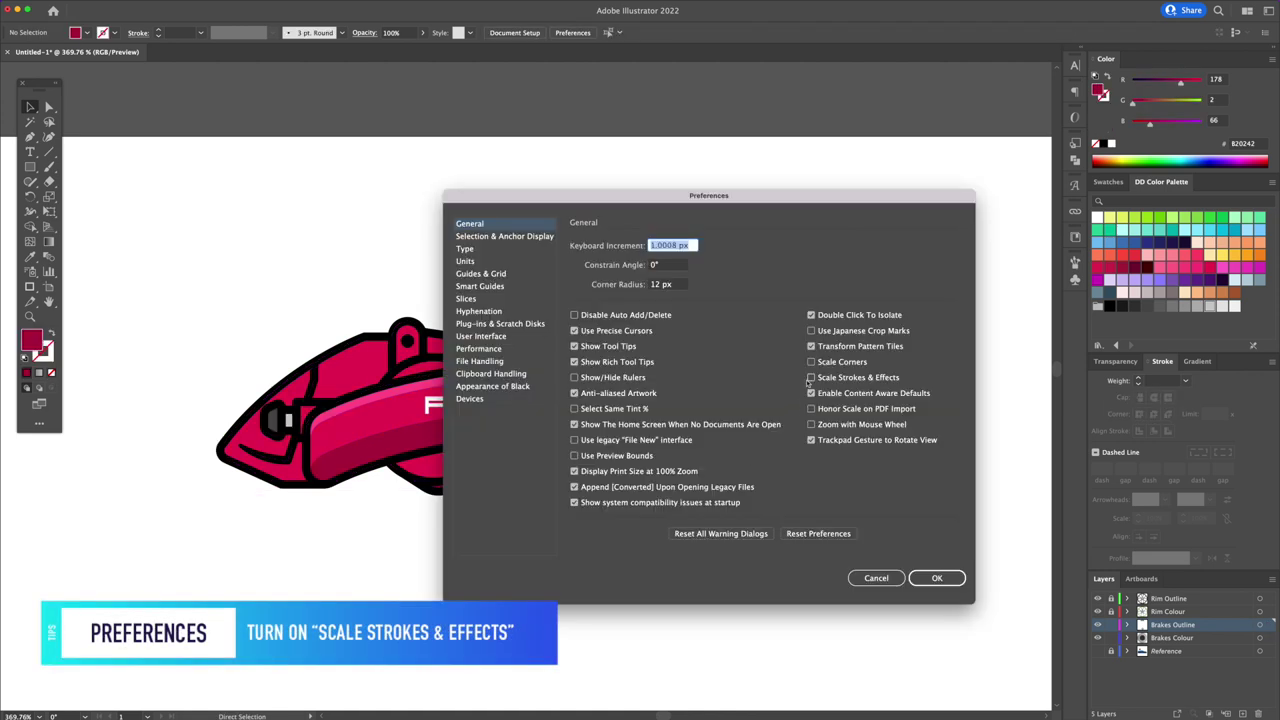
click(935, 578)
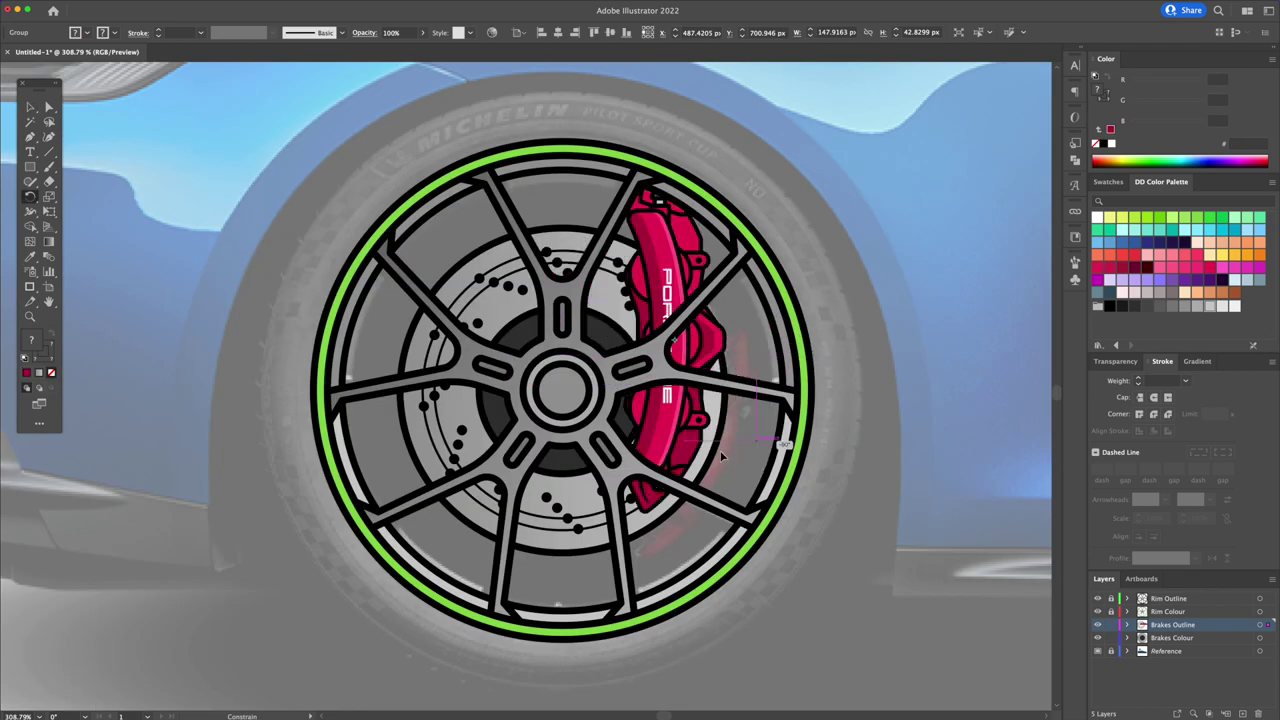
mouse_move(679, 264)
mouse_down()
mouse_move(712, 365)
mouse_move(750, 265)
mouse_up()
click(853, 263)
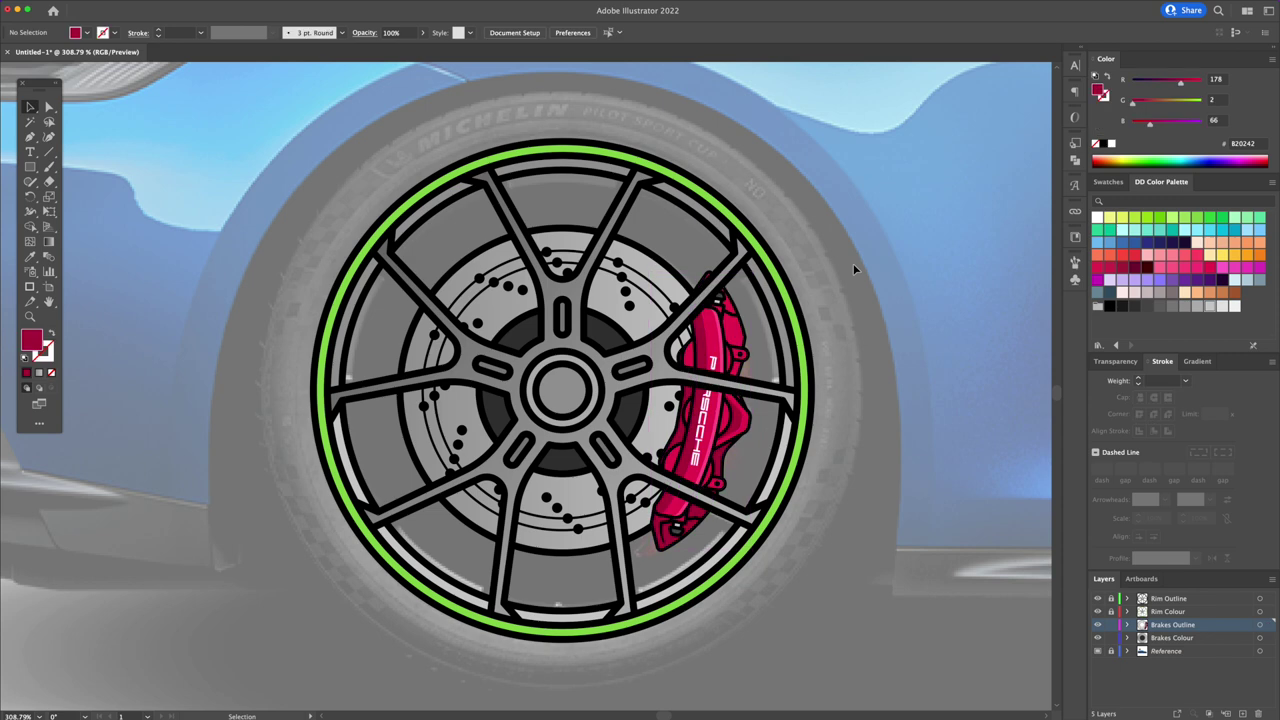
Nudge the caliper on the disc and add a Tires Outline layer above Reference
drag(716, 415, 712, 415)
click(876, 280)
click(1190, 651)
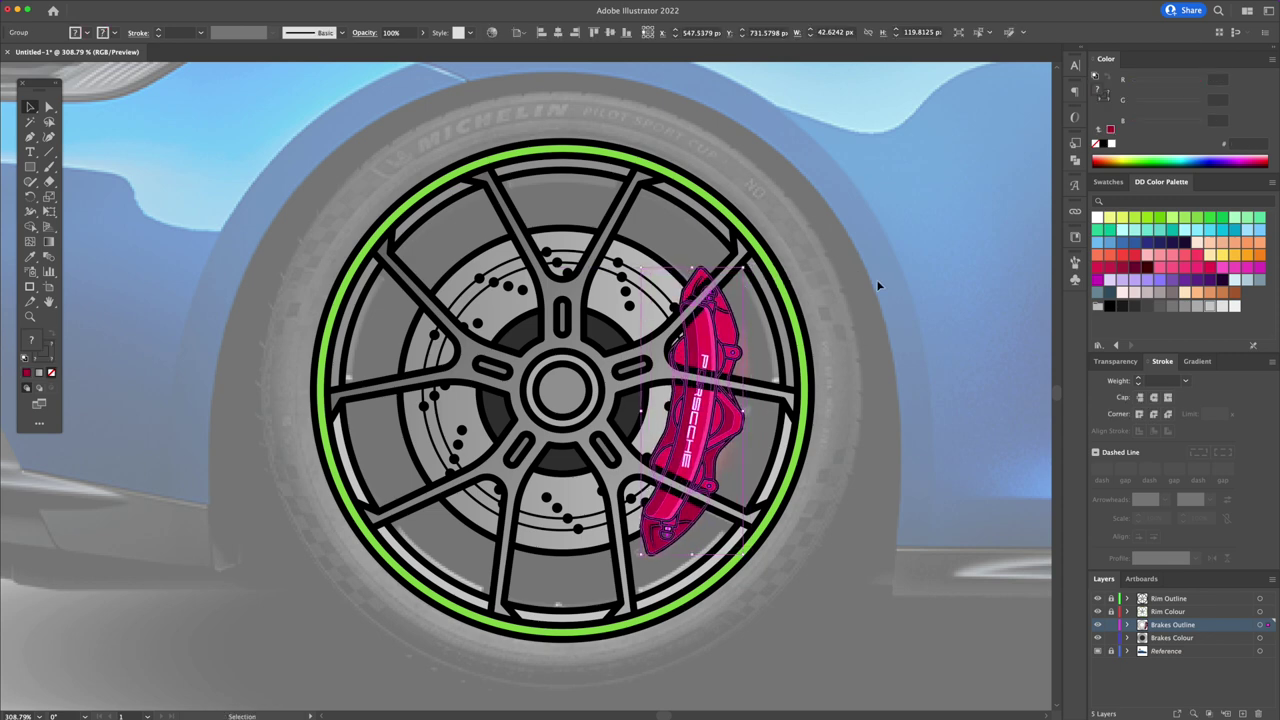
key(ctrl+l)
double_click(970, 541)
text(Tires Outline)
key(Return)
Add a second layer named Tires Colour above Reference
click(980, 570)
key(ctrl+l)
double_click(1003, 576)
text(Tires Colour)
key(Return)
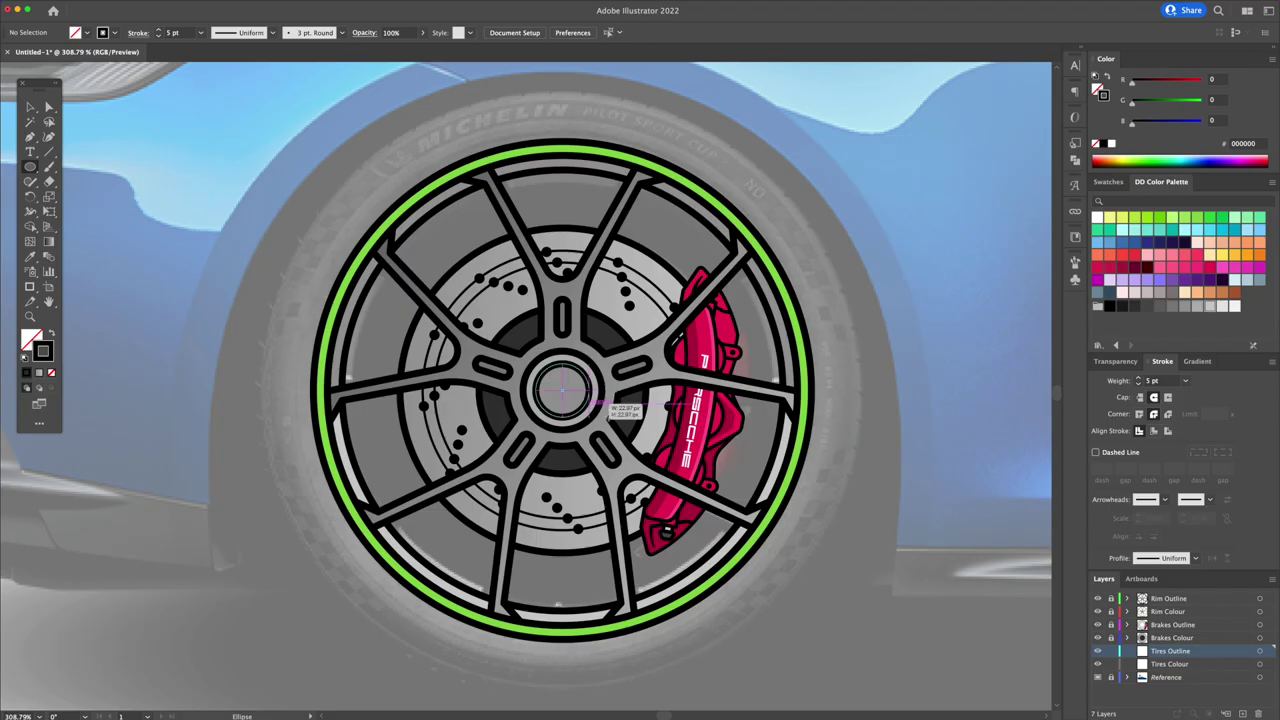
Draw the tire circle and a short tread mark at its top, curved toward the left
drag(597, 404, 868, 513)
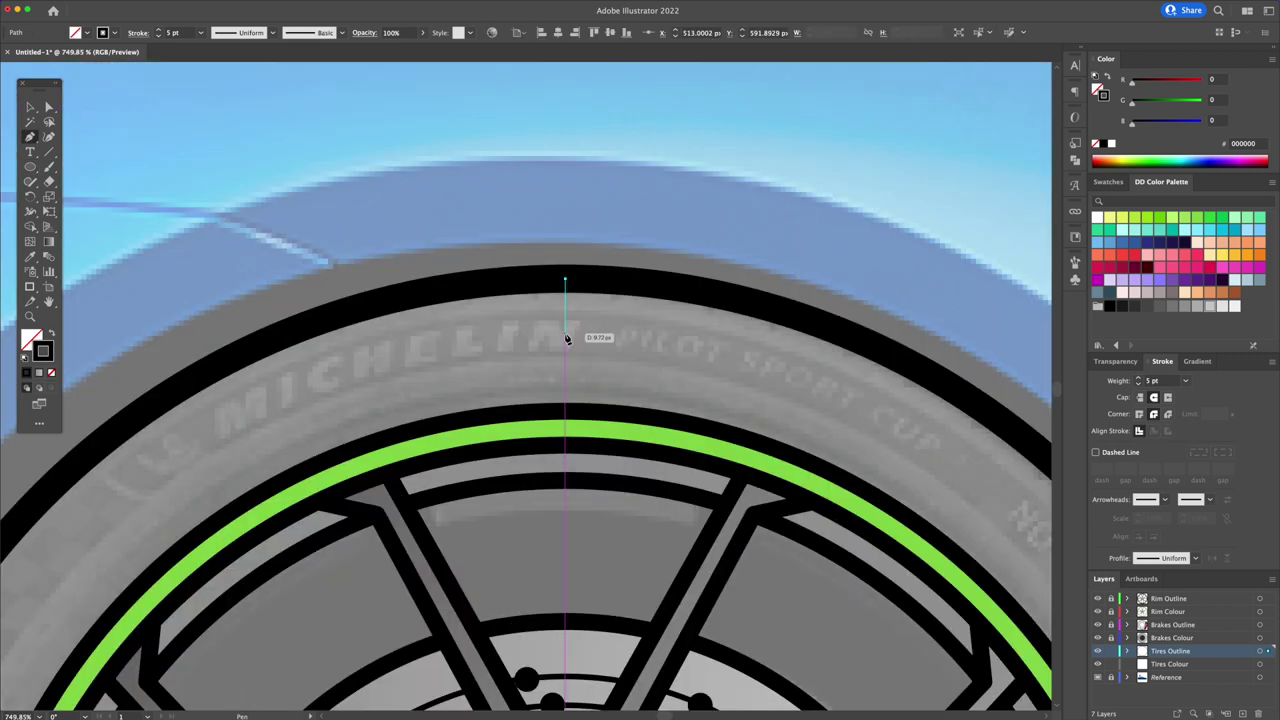
click(565, 338)
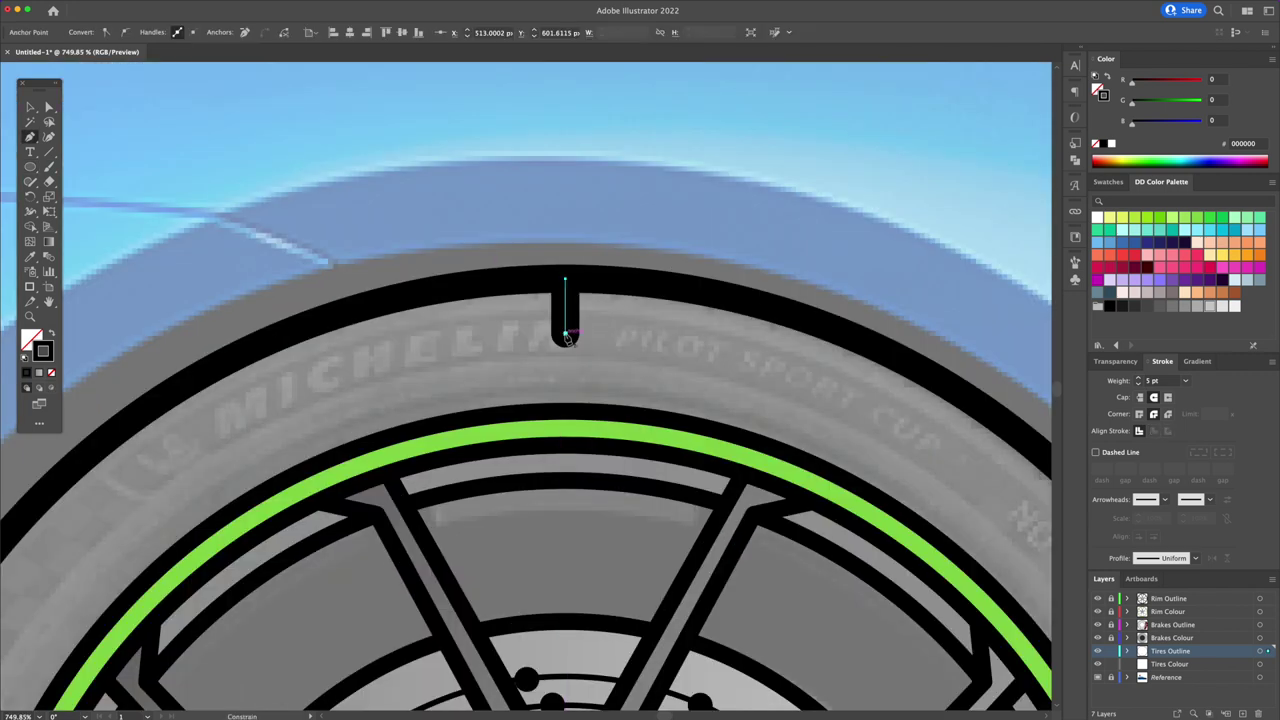
key(a)
drag(565, 338, 512, 333)
click(49, 137)
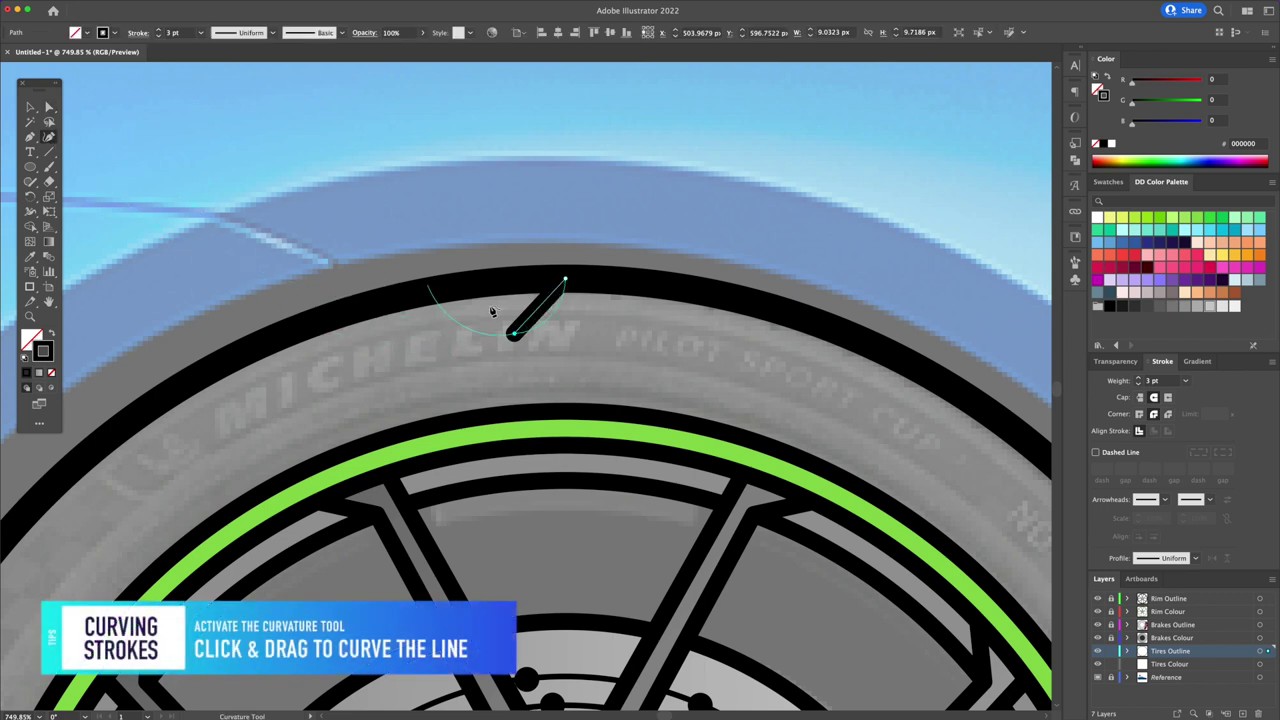
key(shift+w)
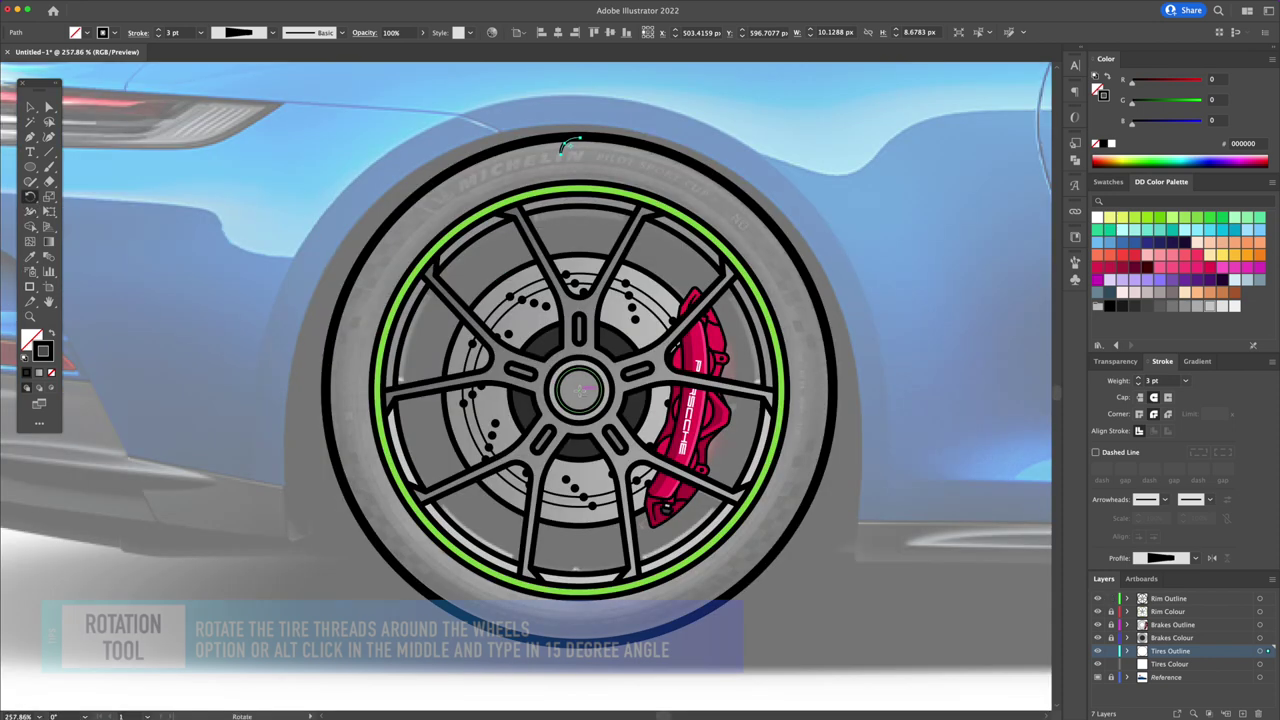
Repeat the tread mark around the whole tire in 15° rotated copies
alt+click(580, 393)
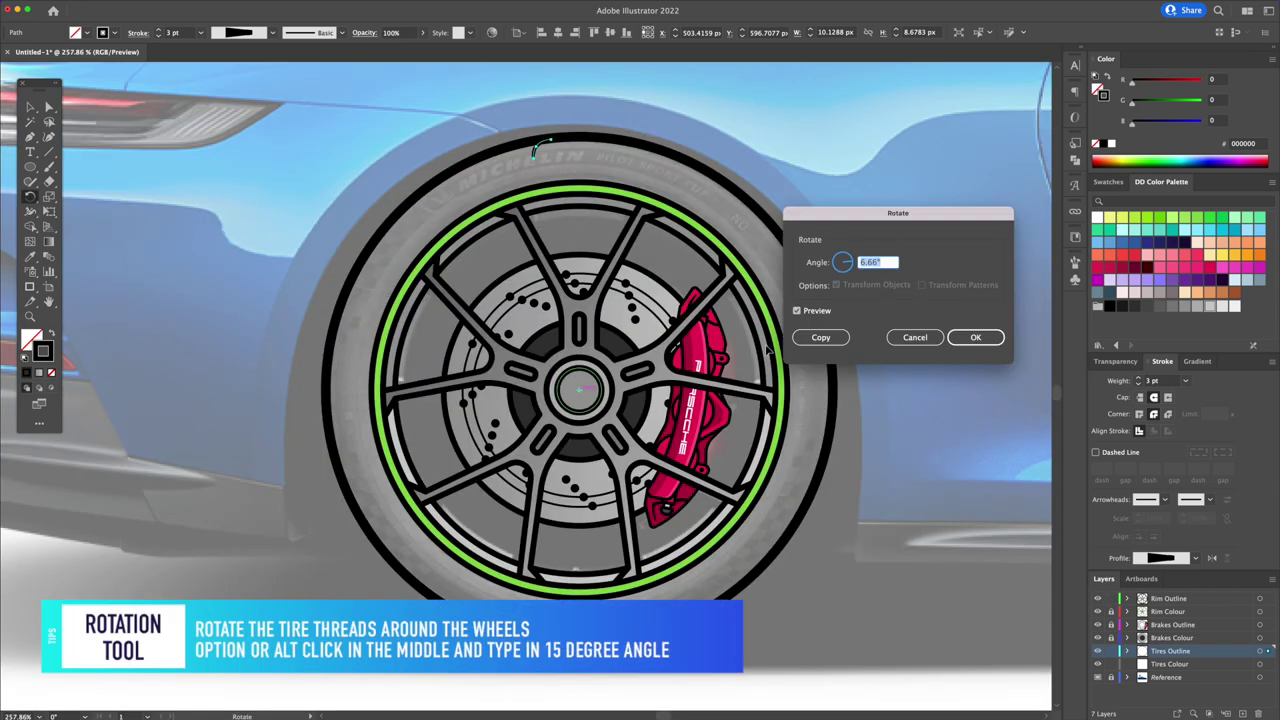
click(820, 338)
key(ctrl+d)
key(ctrl+d)
key(ctrl+d)
key(ctrl+d)
key(ctrl+d)
key(ctrl+d)
key(ctrl+d)
key(ctrl+d)
key(ctrl+d)
key(ctrl+d)
key(ctrl+d)
key(ctrl+d)
key(v)
key(ctrl+shift+a)
Move the tire circle to Tires Colour and fill it dark grey 333333 without stroke
click(834, 417)
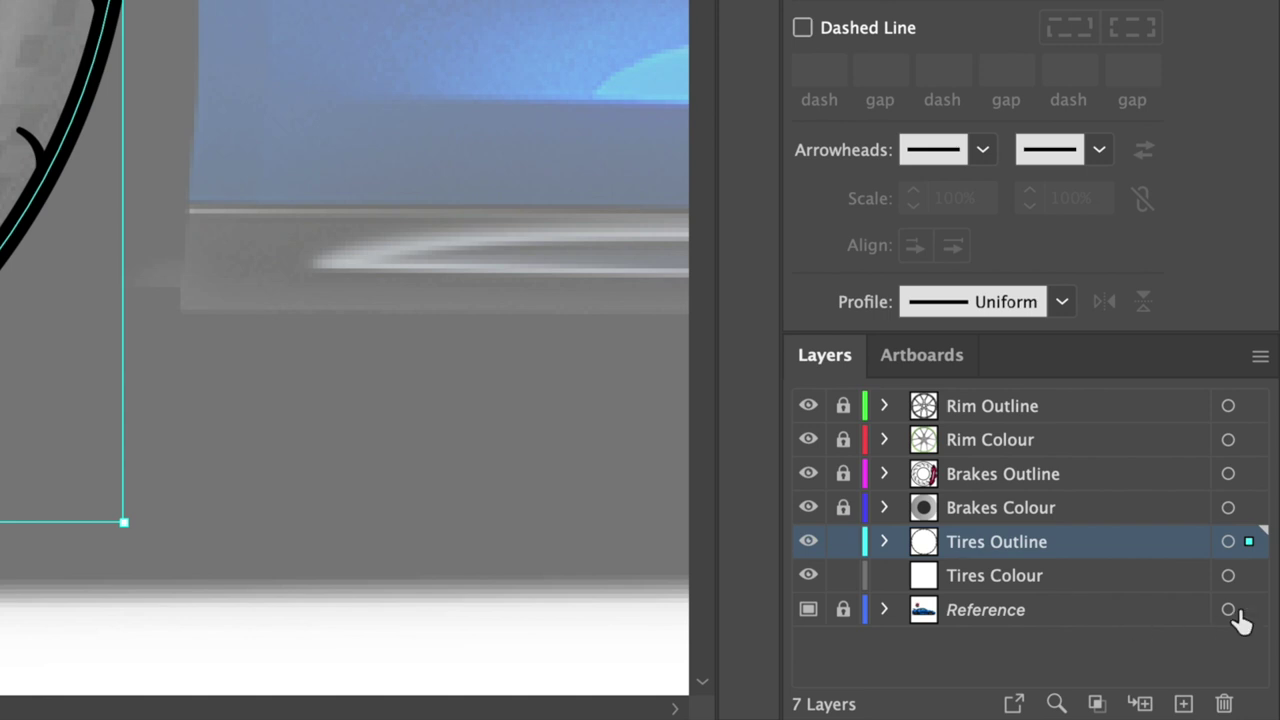
drag(1251, 582, 1250, 576)
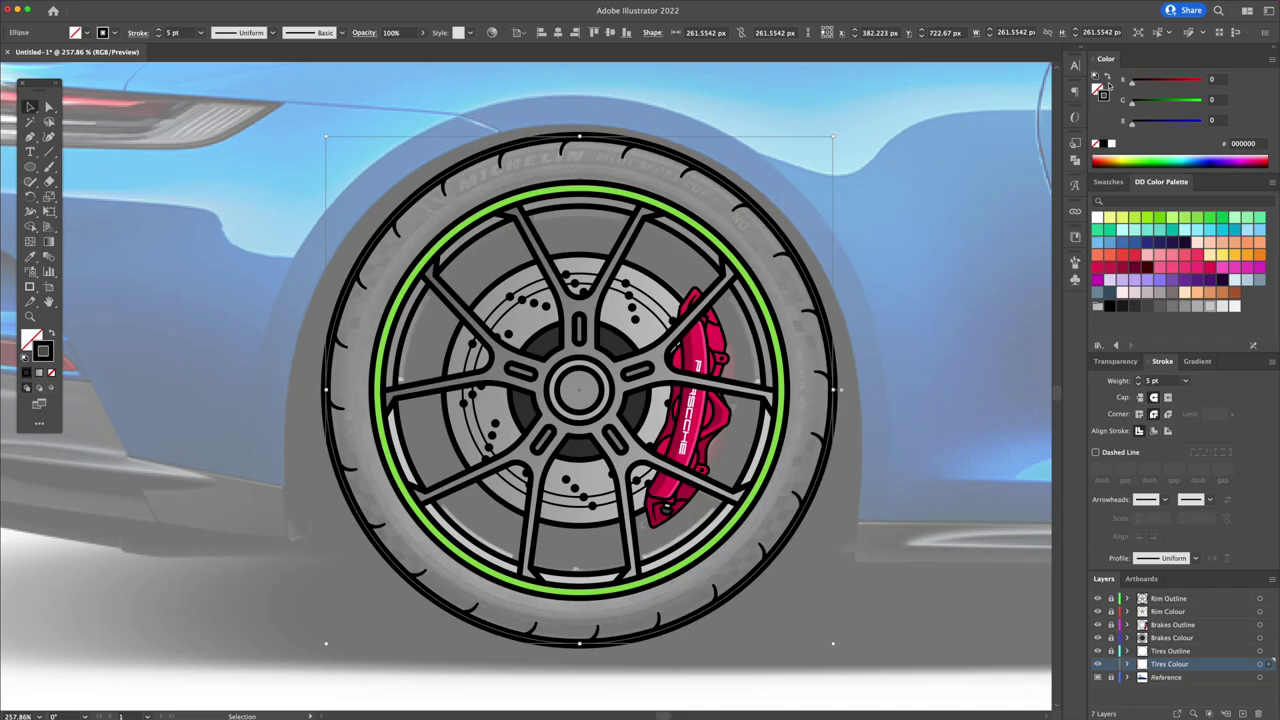
click(1107, 78)
click(1136, 307)
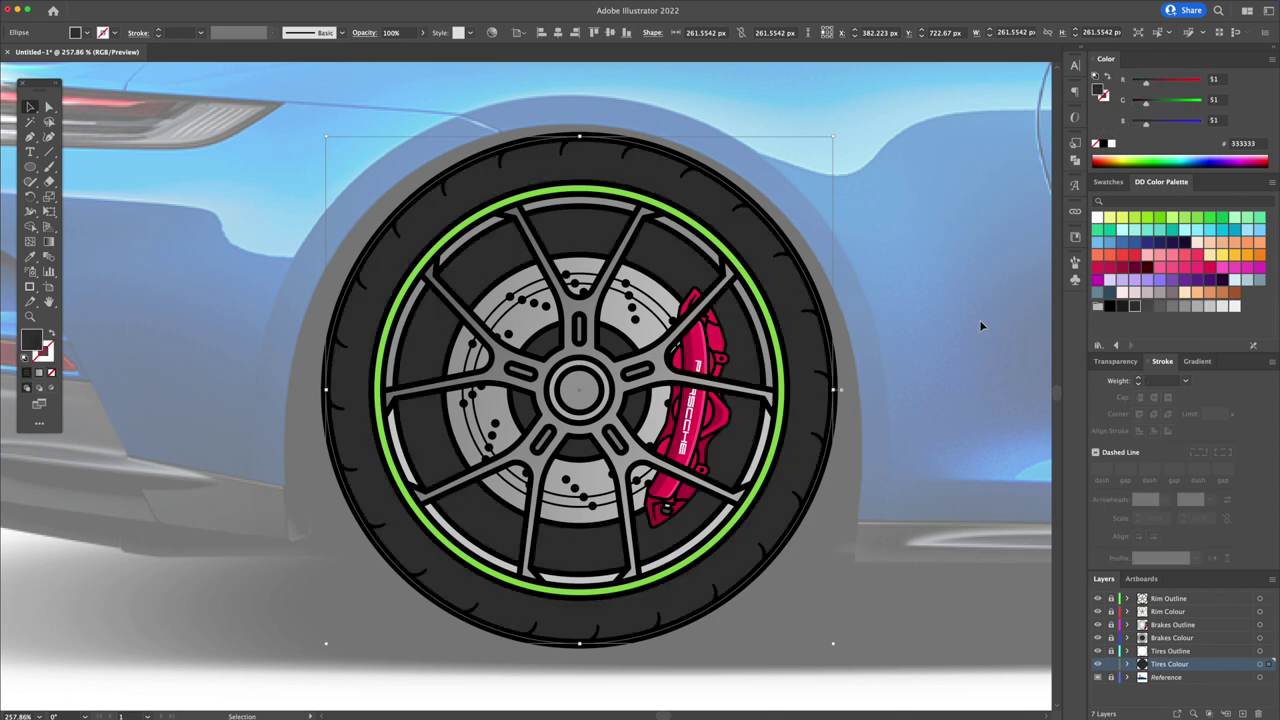
Shrink the dark circle to fit inside the rim and add an offset copy filled grey 4D4D4D
drag(833, 136, 766, 203)
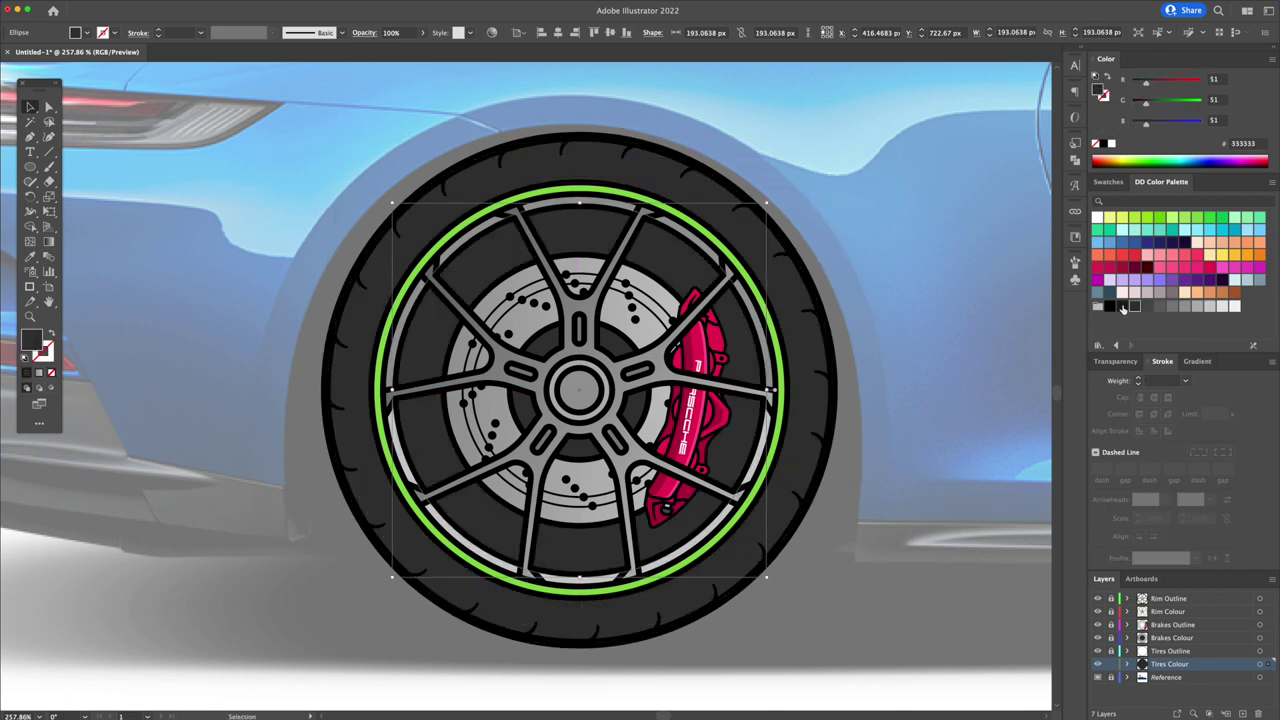
click(908, 317)
key(super+k)
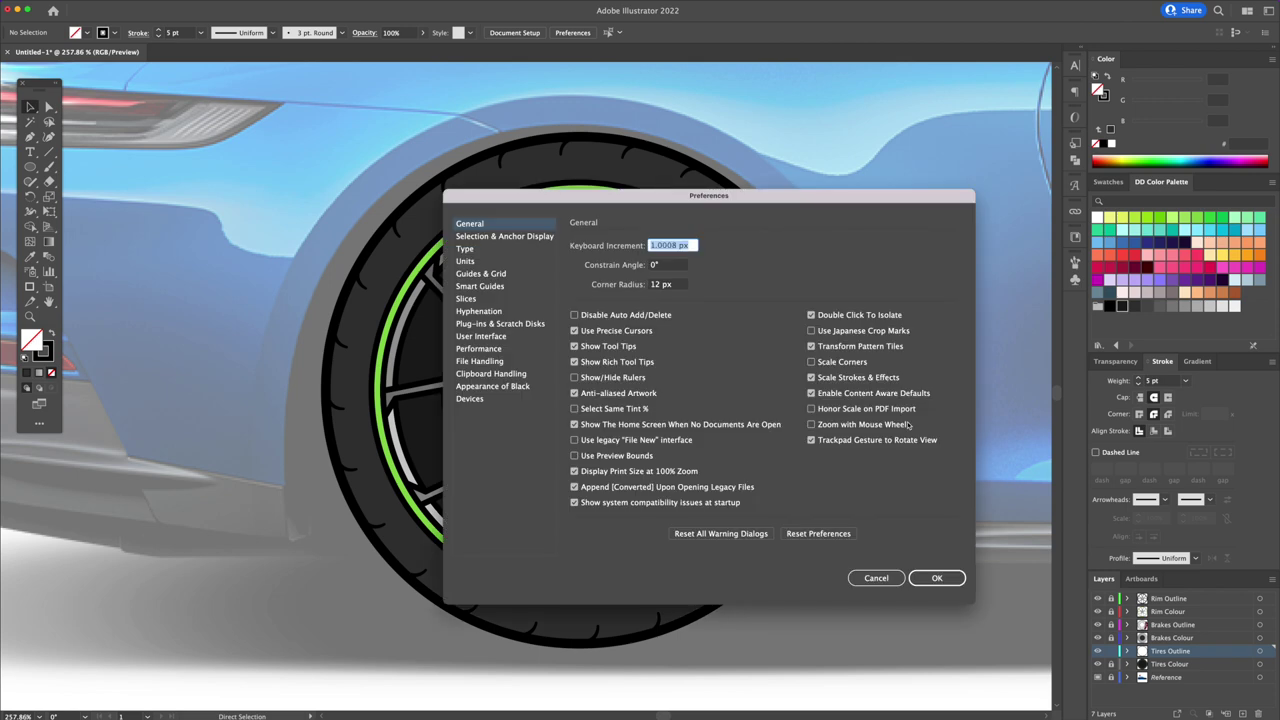
click(940, 578)
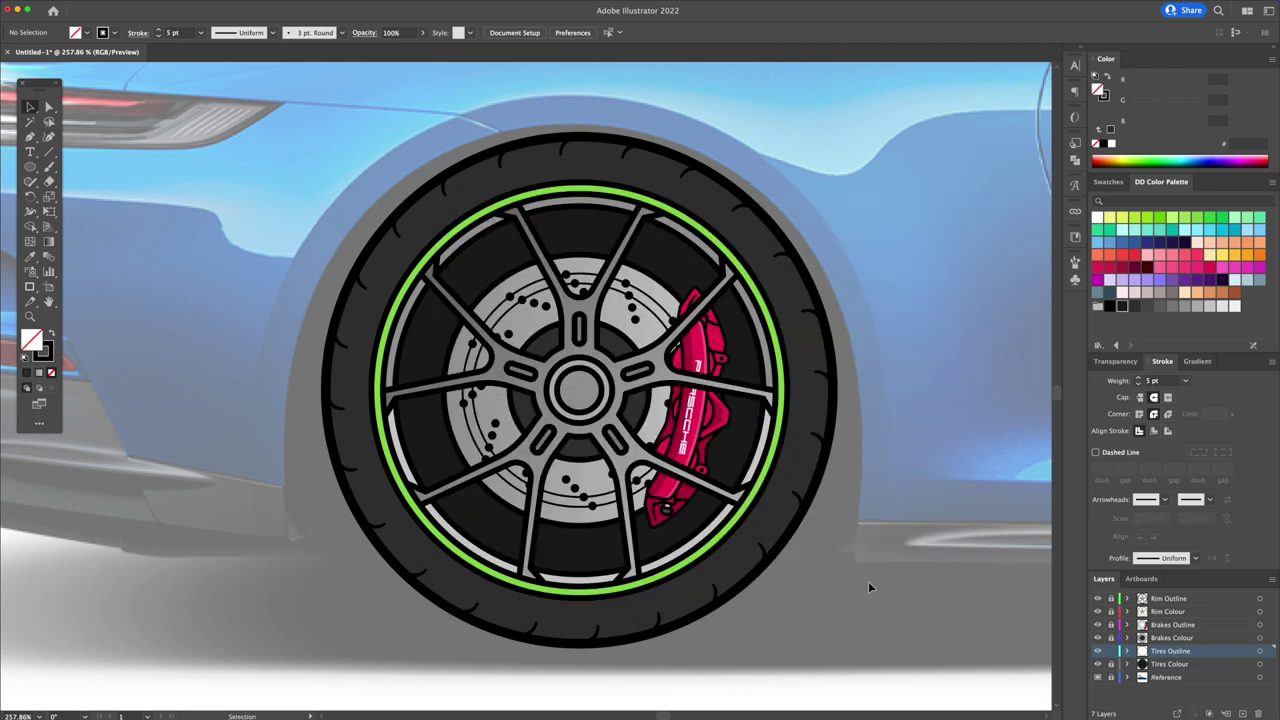
mouse_move(771, 443)
mouse_down()
mouse_move(773, 458)
mouse_move(722, 405)
mouse_move(783, 467)
mouse_up()
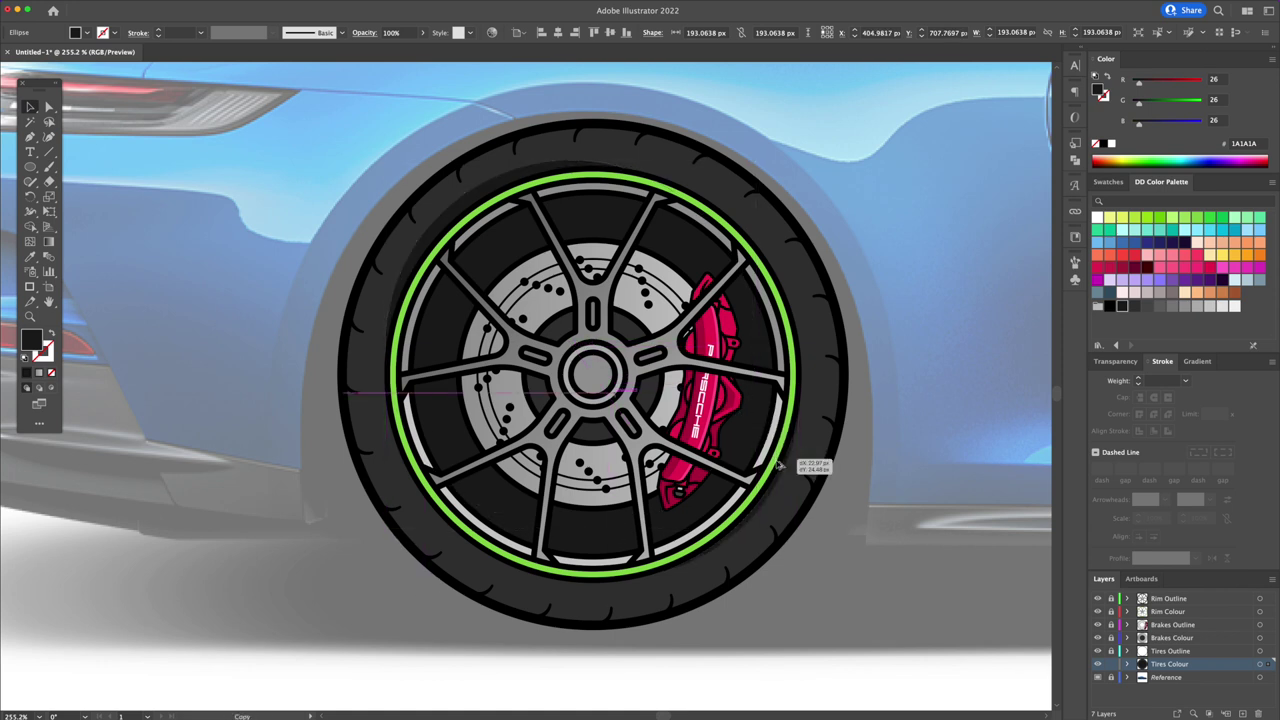
click(1147, 307)
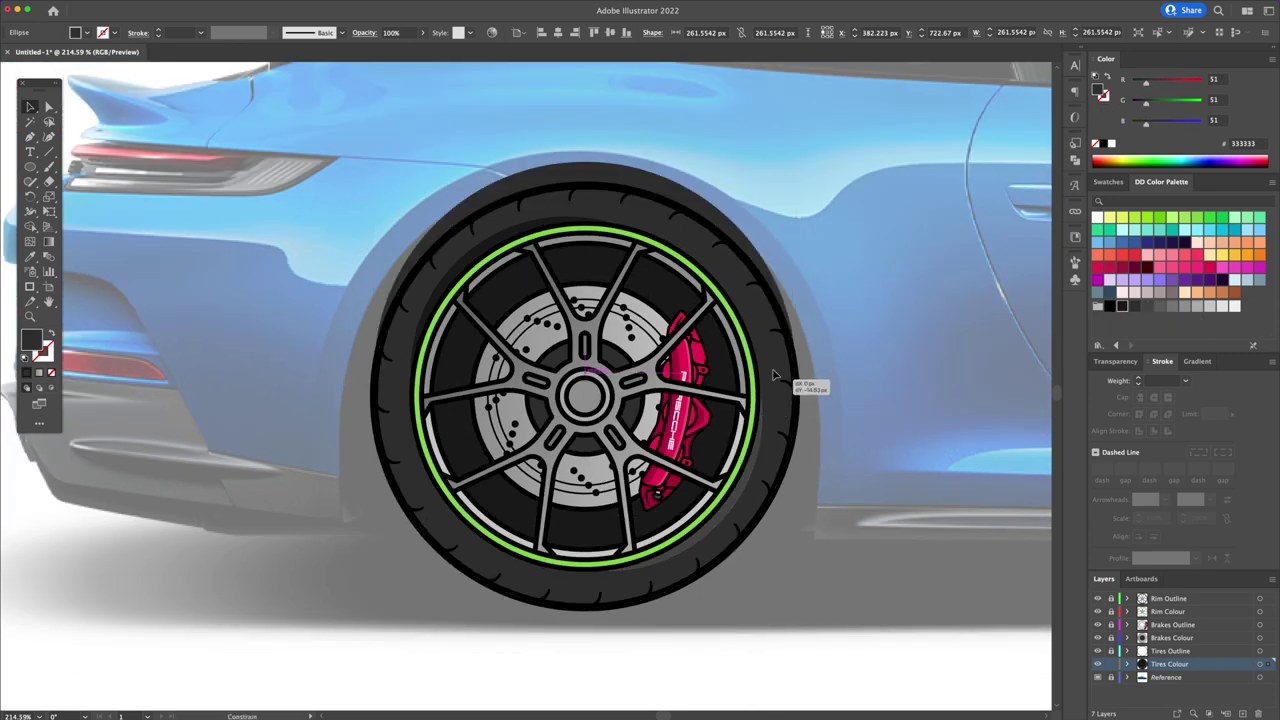
Subtract a lowered tyre-circle copy to leave a dark crescent over the wheel top, then add a layer
drag(773, 375, 794, 524)
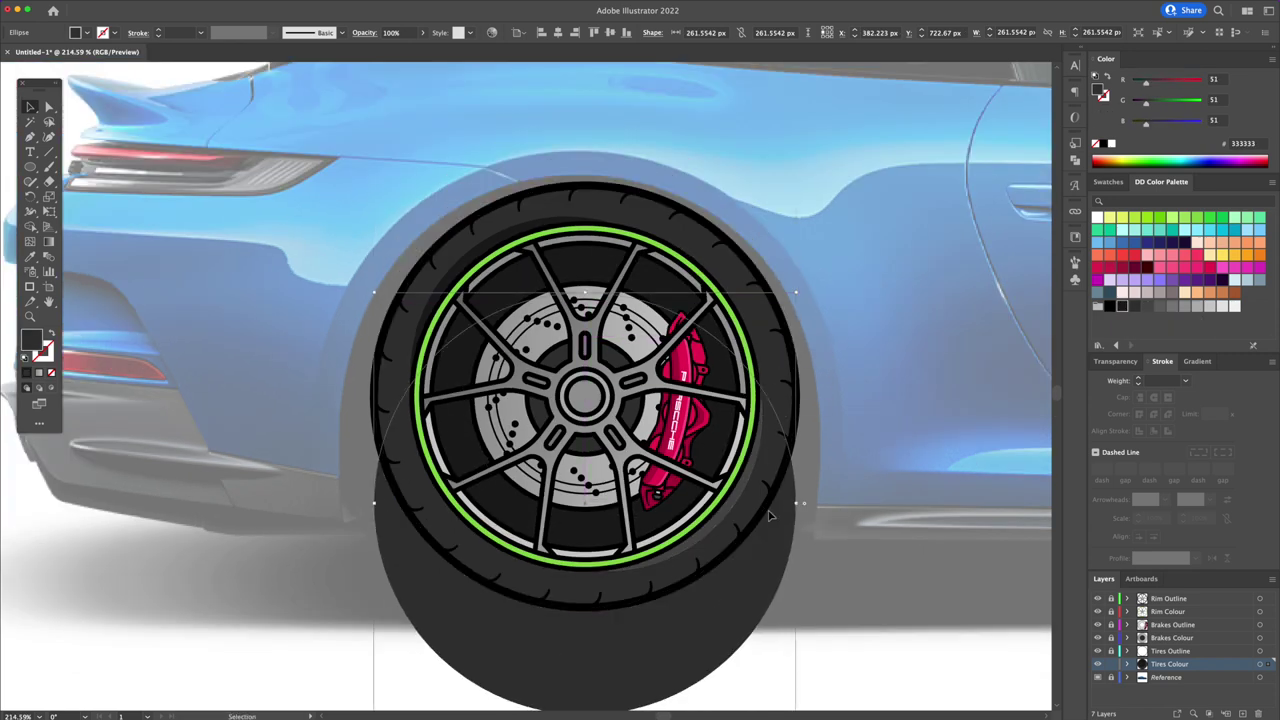
shift+click(800, 611)
key(ctrl+shift+F9)
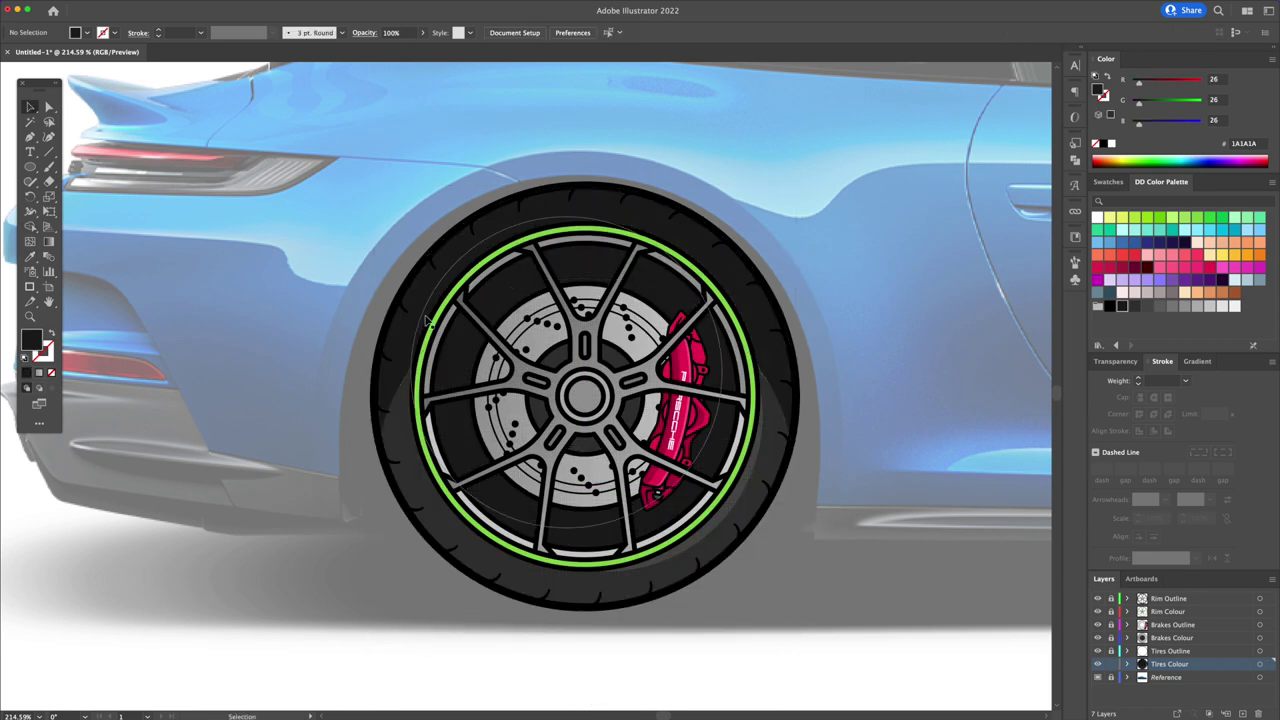
click(1243, 713)
Add two layers named Car Body and Car Colour, targeting Car Body
click(1185, 706)
double_click(978, 612)
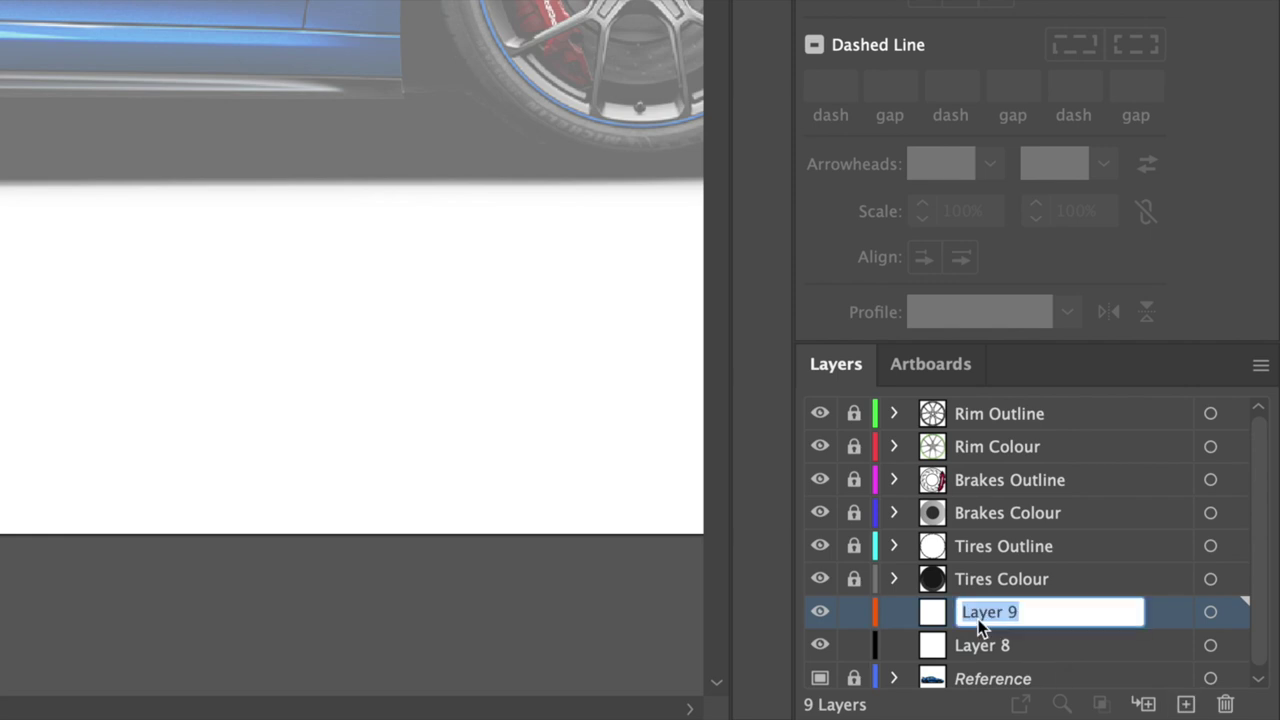
text(Car Body)
double_click(995, 648)
text(Colour)
key(Return)
click(990, 612)
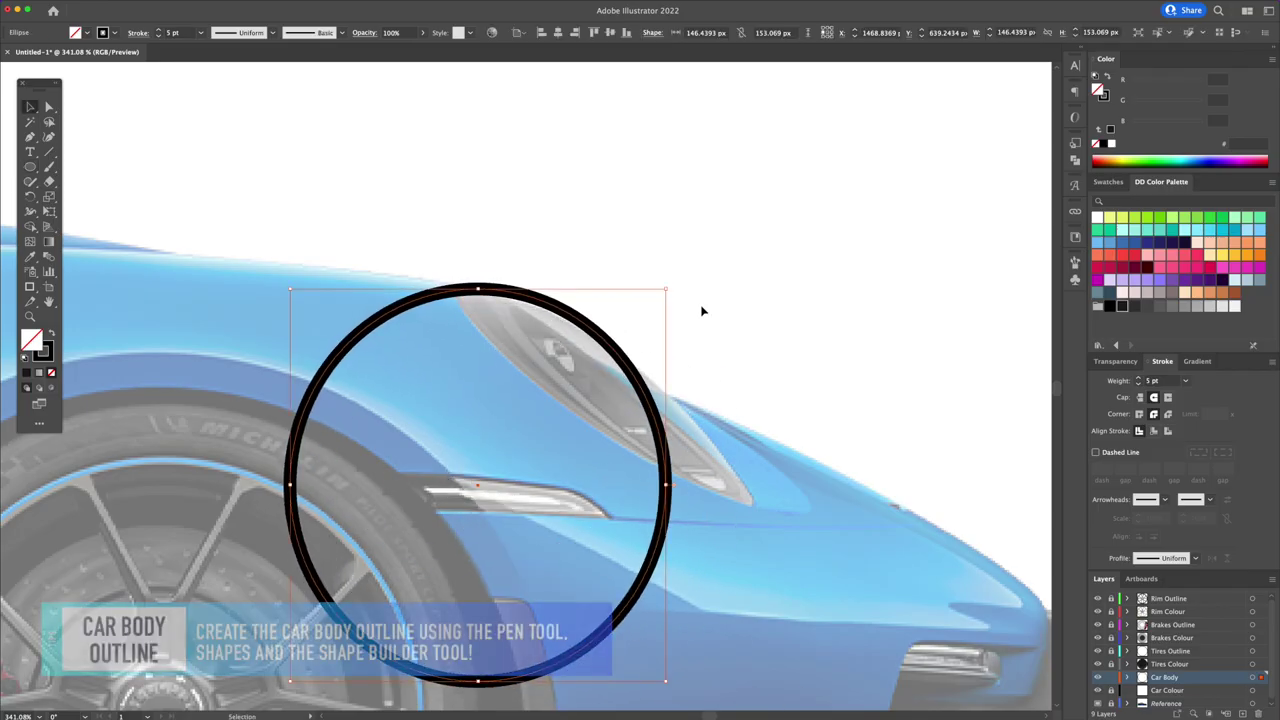
Fit a tilted ellipse over the headlight and draw a 277.41 px circle around the rear wheel
drag(715, 463, 456, 191)
mouse_move(609, 331)
mouse_down()
mouse_move(785, 662)
mouse_move(780, 700)
mouse_up()
mouse_move(677, 380)
mouse_down()
mouse_move(820, 243)
mouse_move(985, 463)
mouse_up()
click(314, 214)
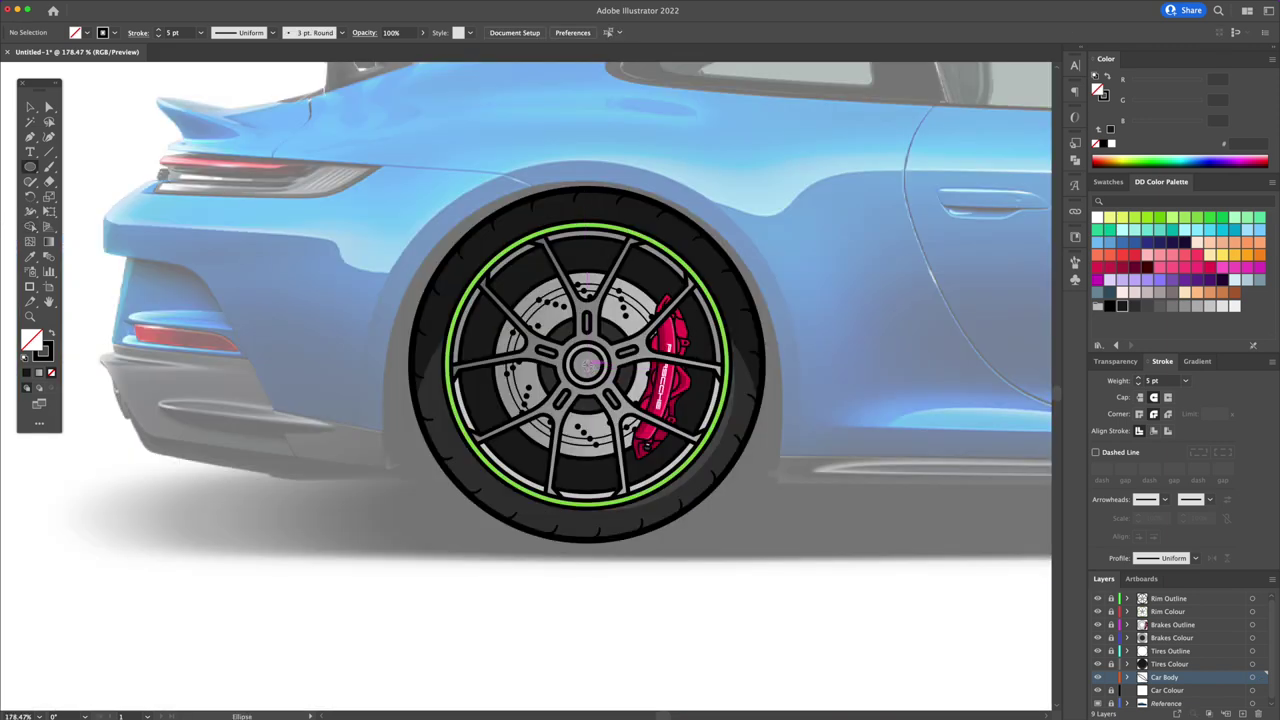
drag(588, 364, 773, 463)
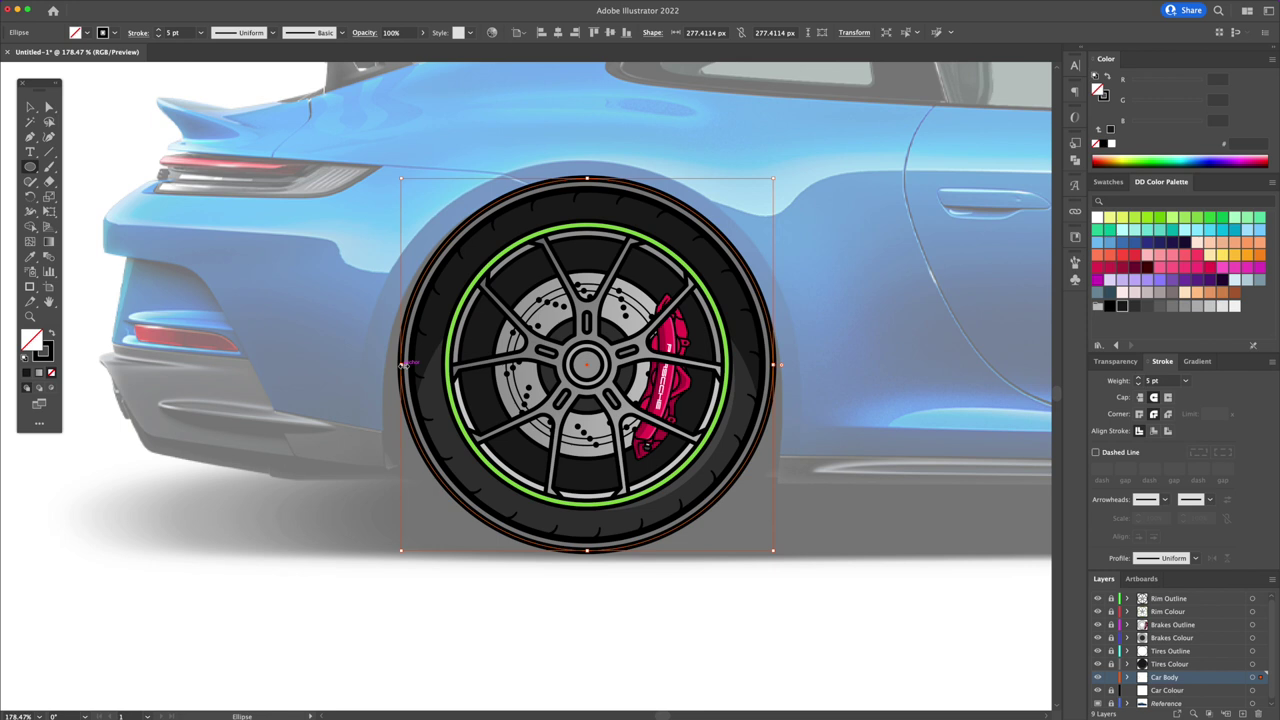
drag(401, 365, 390, 365)
Open the circle into a wheel arch with straight legs extending down both sides
key(p)
click(773, 483)
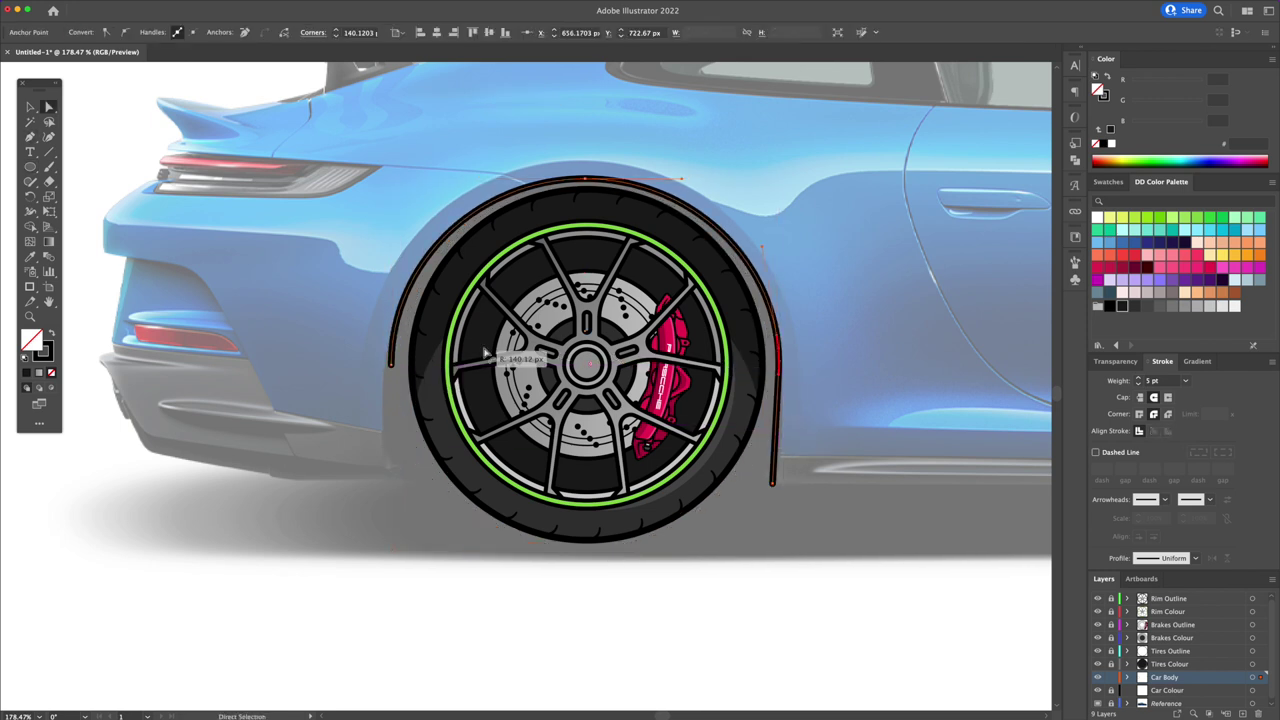
click(386, 366)
click(390, 482)
key(ctrl+0)
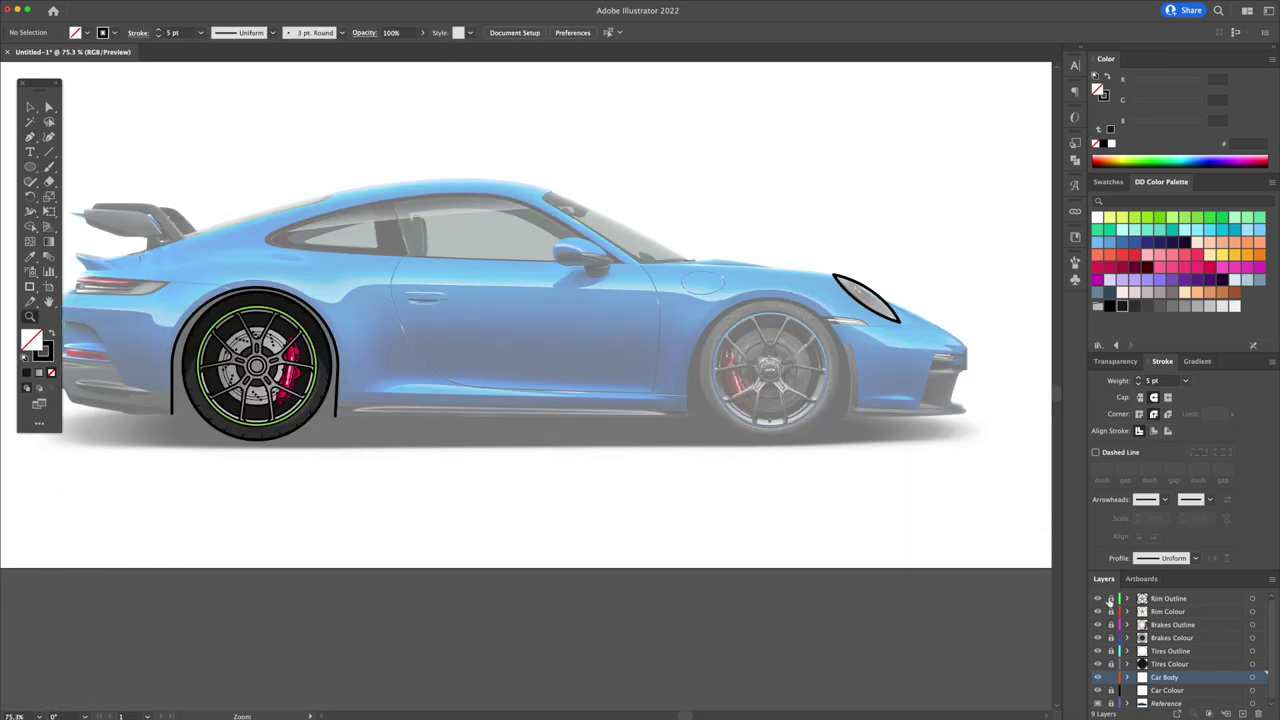
Copy the rear wheel and its arch onto the front axle
drag(170, 445, 340, 285)
drag(259, 393, 775, 393)
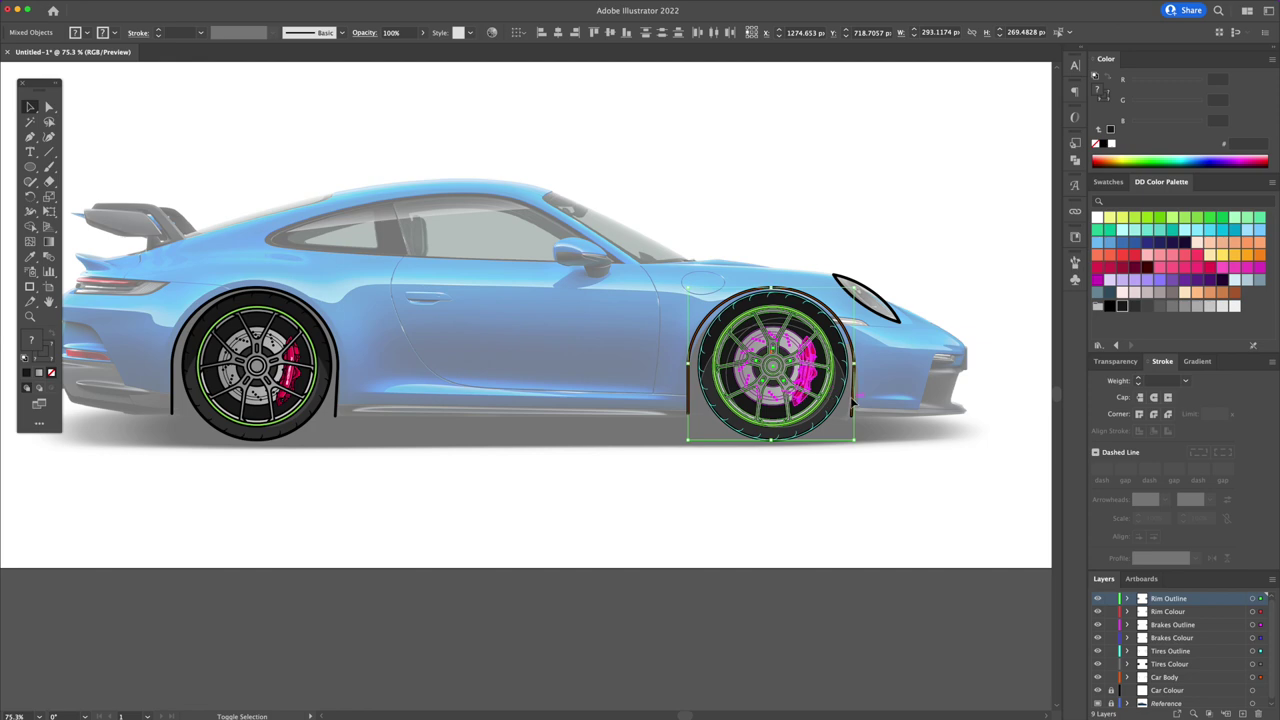
drag(848, 294, 848, 296)
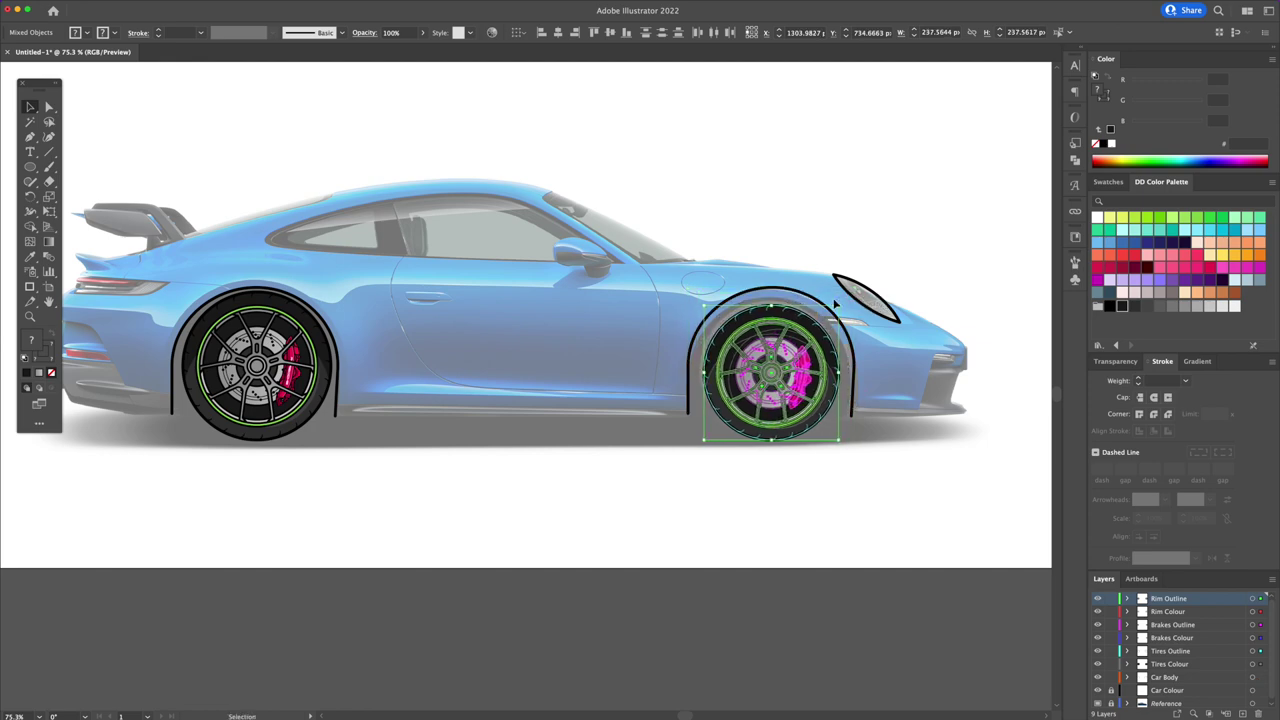
scroll(800, 310, up, 5)
click(800, 310)
key(p)
key(v)
Rotate the front wheel's brake caliper outline 210° around the hub
click(641, 503)
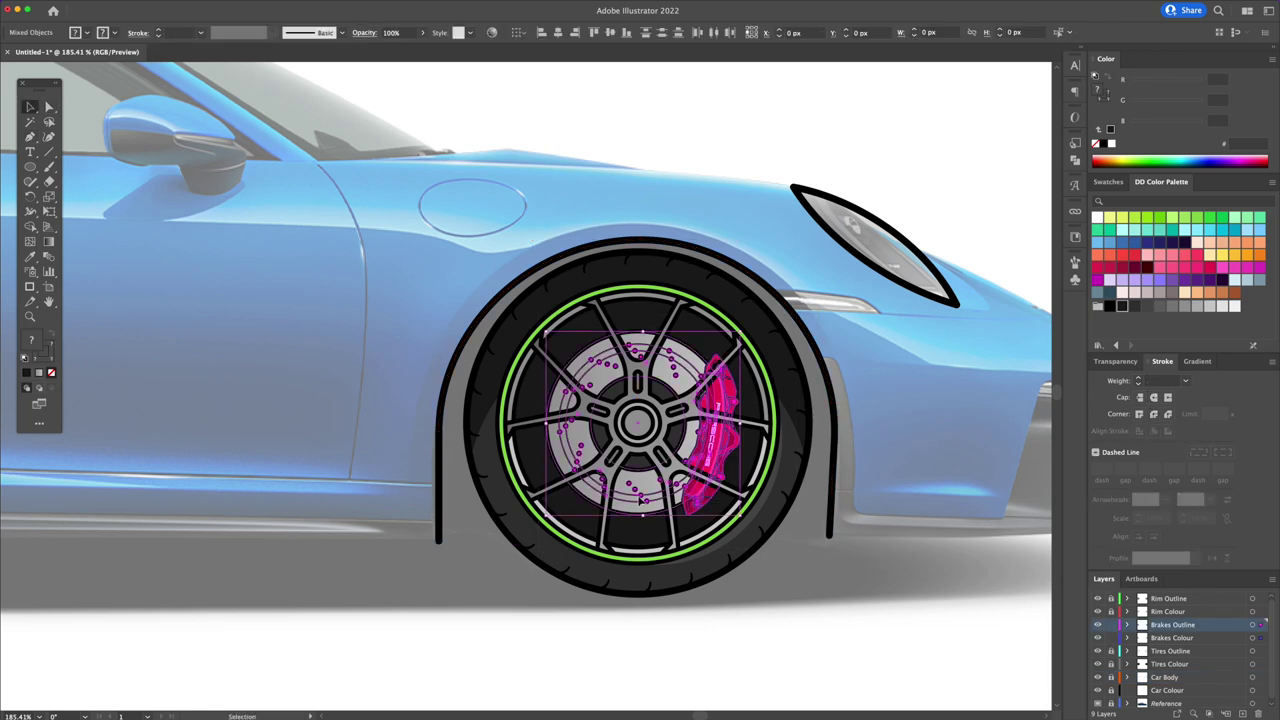
key(r)
alt+click(641, 426)
key(shift+Up)
key(shift+Up)
key(shift+Up)
key(shift+Up)
key(shift+Up)
key(shift+Up)
key(shift+Up)
key(shift+Up)
key(shift+Up)
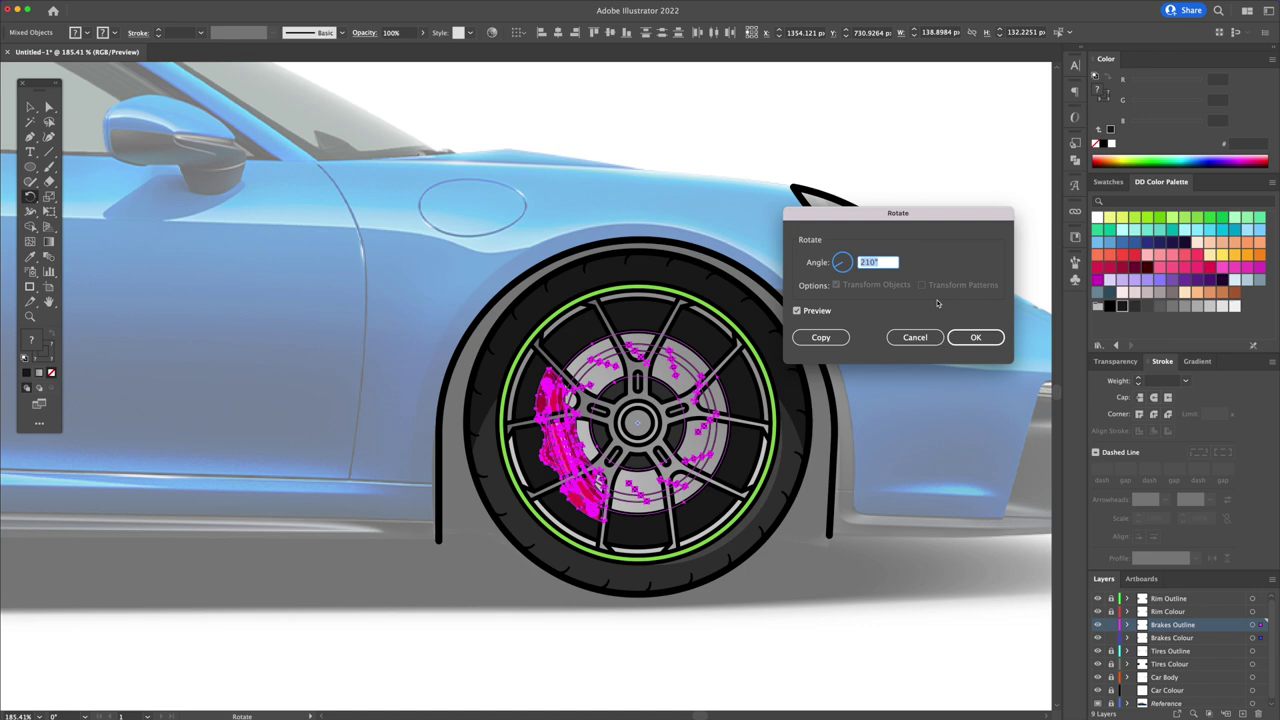
key(Return)
scroll(951, 309, down, 3)
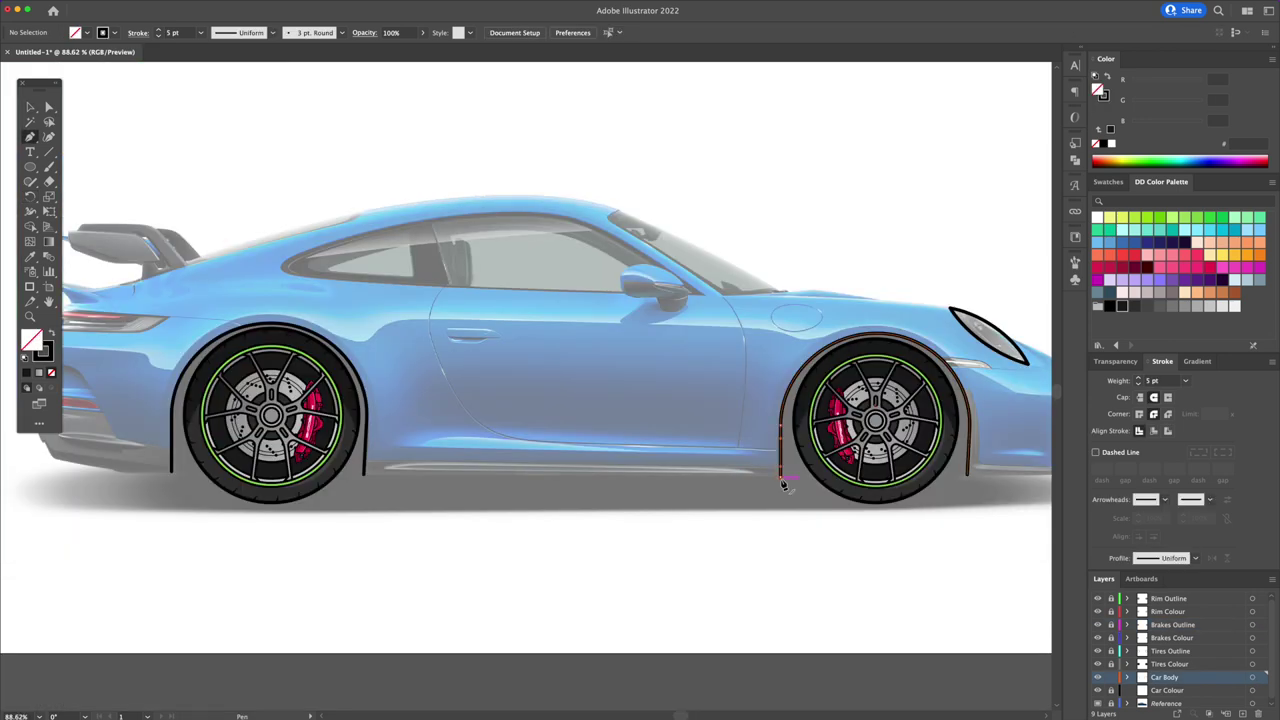
Continue the body outline along the sill to the rear arch and round the rear bumper's lower corner
key(p)
click(780, 476)
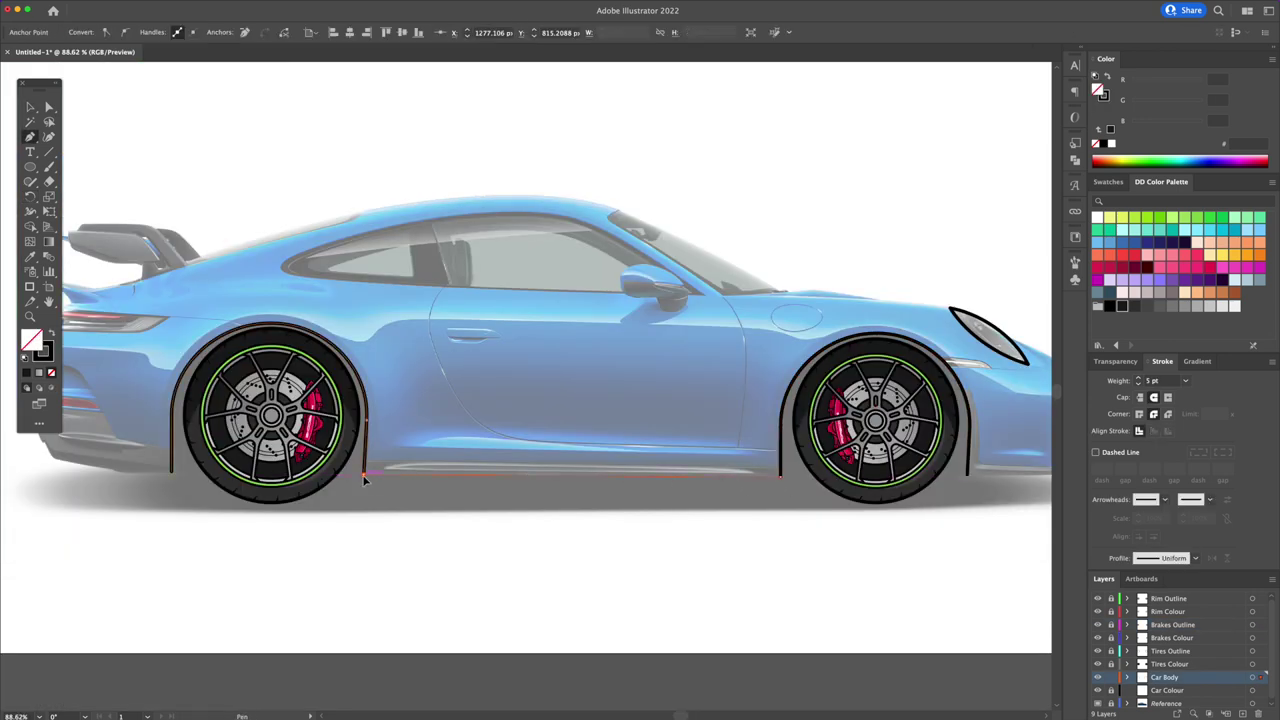
click(363, 480)
scroll(200, 476, up, 5)
click(404, 514)
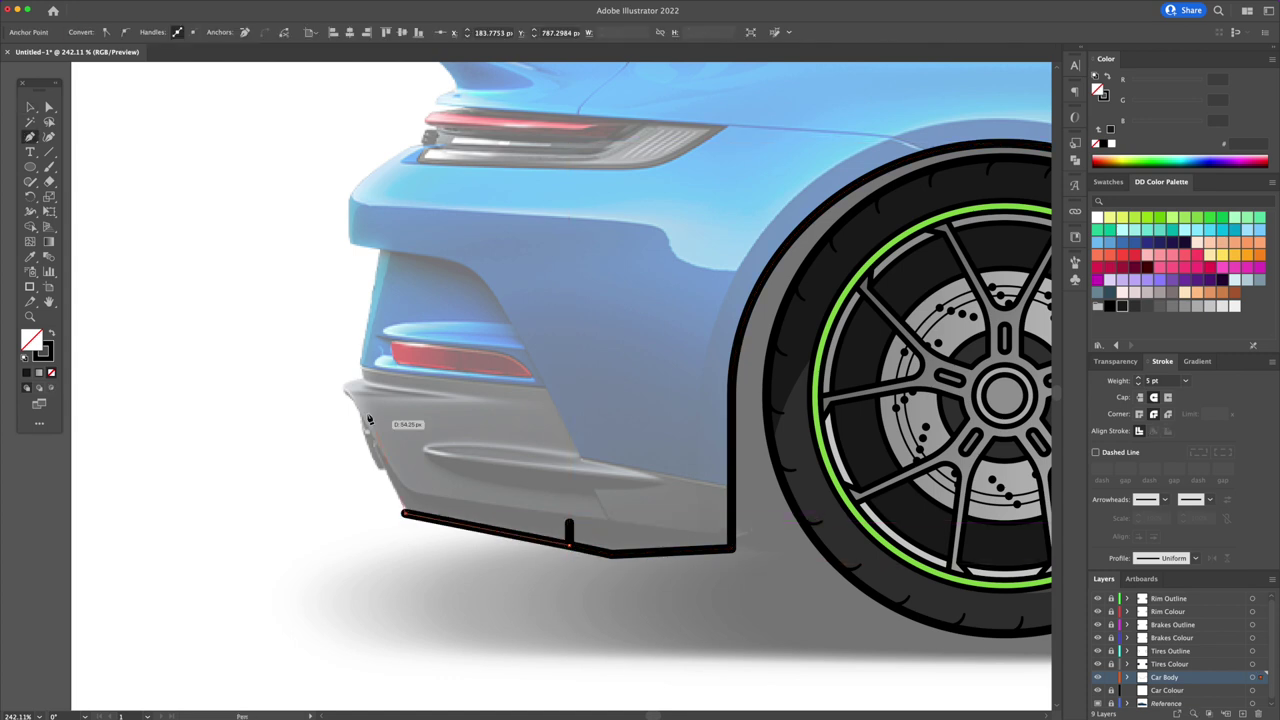
drag(353, 390, 367, 382)
click(384, 233)
ctrl+click(521, 261)
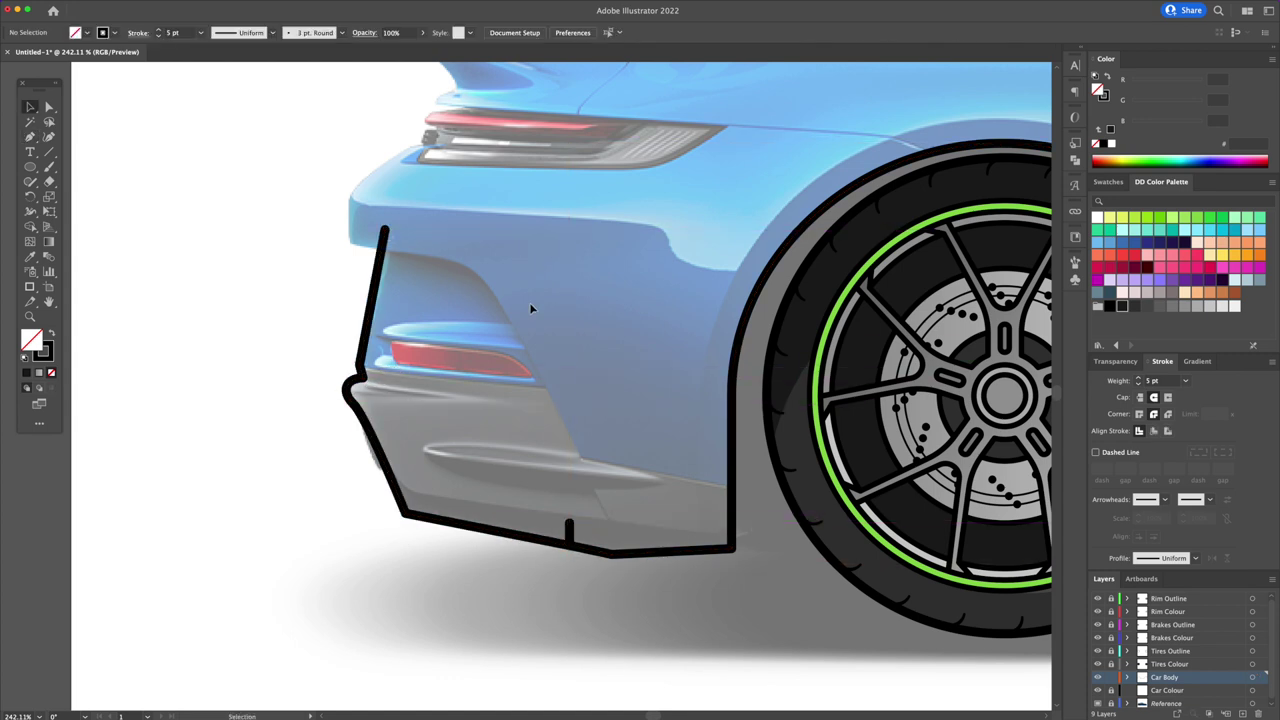
Draw the rear panel line from the arch edge up toward the taillight, rounding its sharp corner
click(733, 489)
click(580, 457)
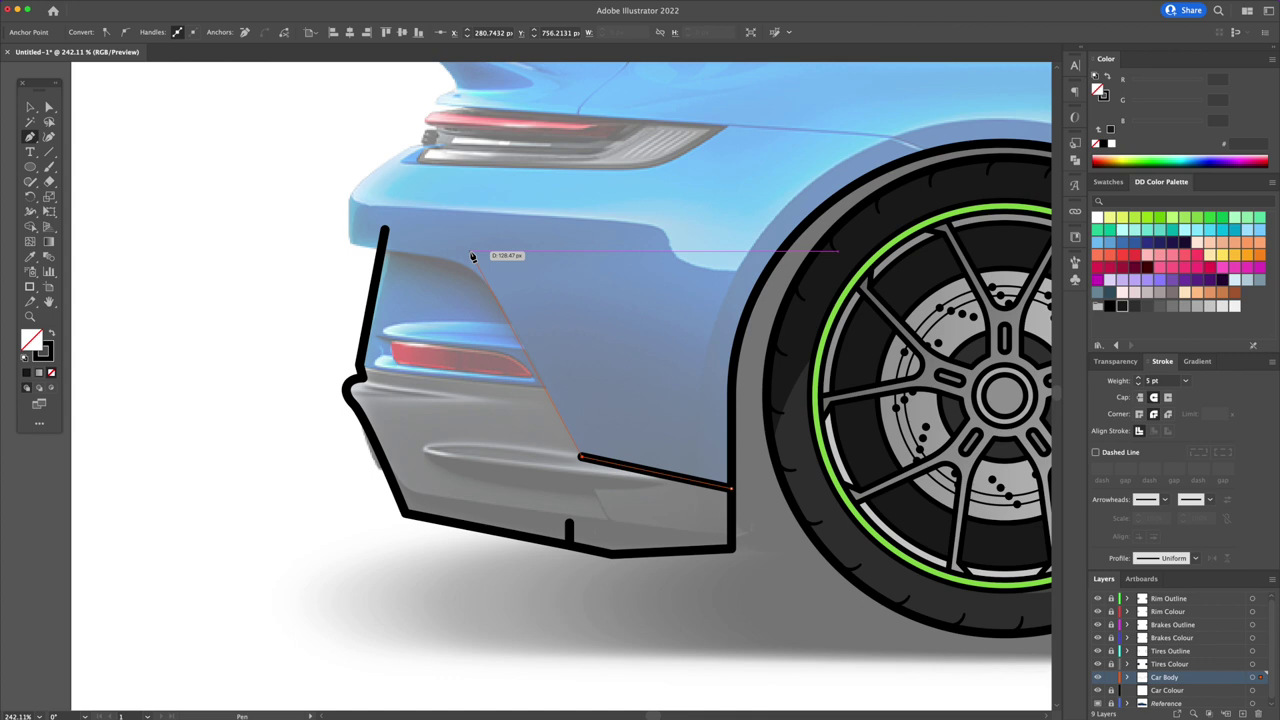
click(470, 250)
click(348, 242)
click(348, 195)
drag(414, 144, 460, 121)
ctrl+click(414, 144)
key(v)
drag(460, 268, 426, 310)
click(389, 340)
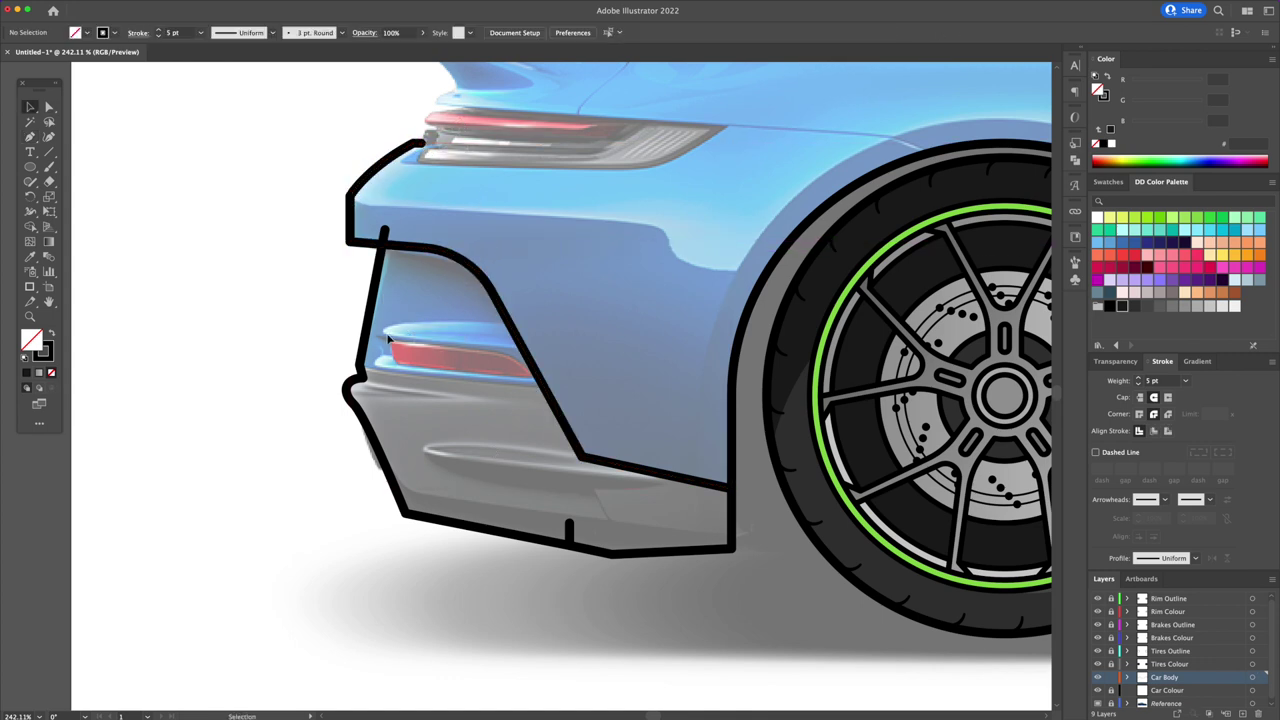
Add a line under the taillight and adjust the rear panel's top corner
key(p)
click(358, 366)
click(545, 388)
key(v)
scroll(410, 330, up, 2)
key(a)
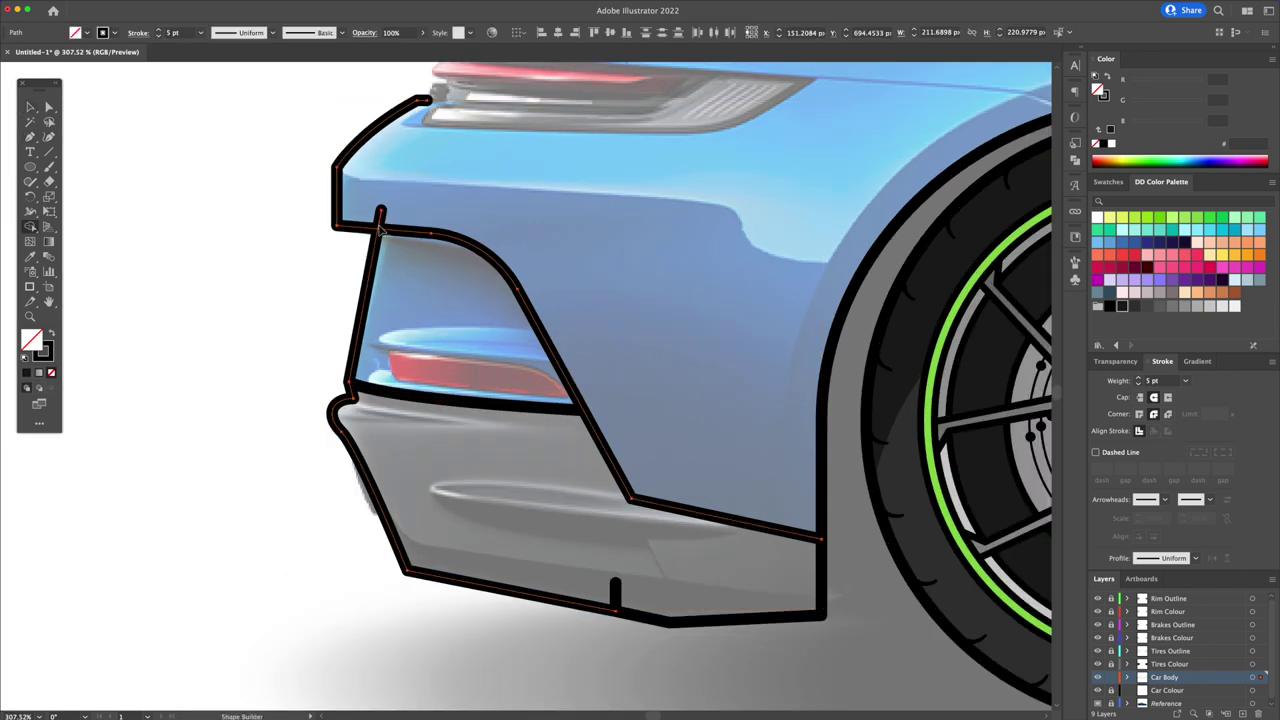
key(a)
drag(325, 158, 351, 183)
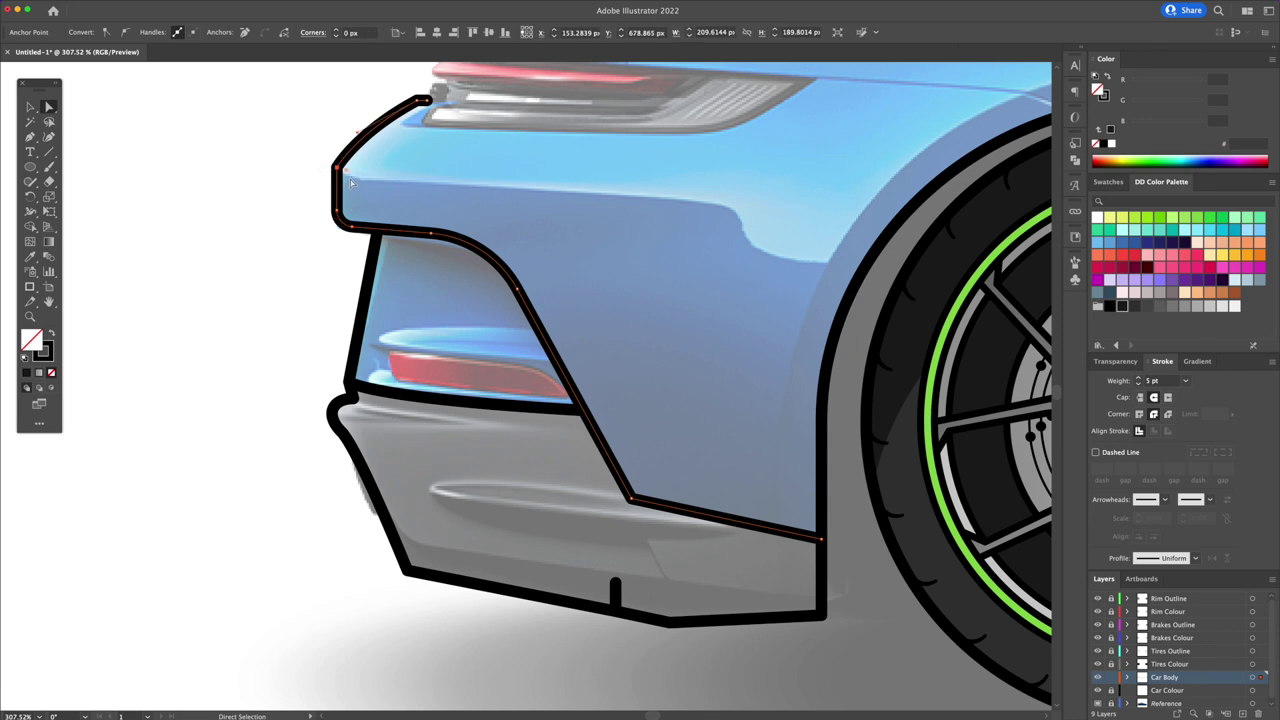
alt+scroll(377, 385, up, 2)
key(p)
drag(375, 388, 378, 396)
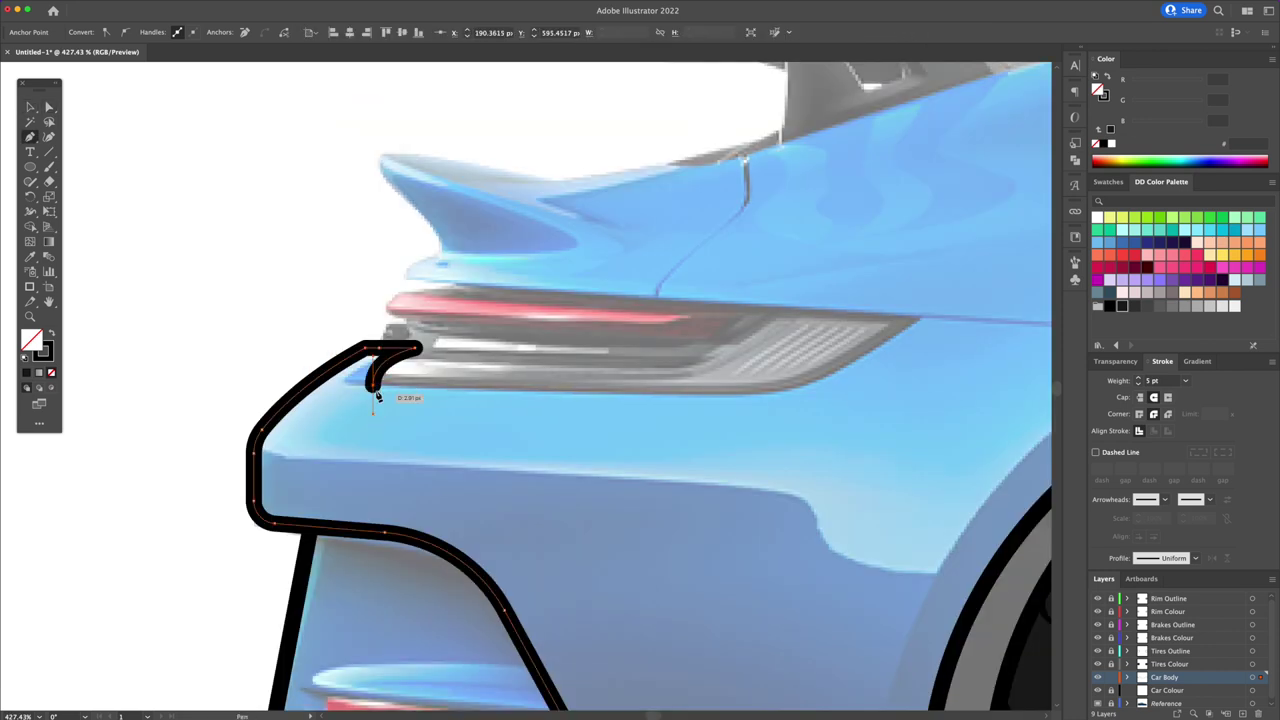
Trace the taillight's lower, outer and upper edges, curving up to the spoiler
click(811, 404)
click(930, 316)
click(400, 278)
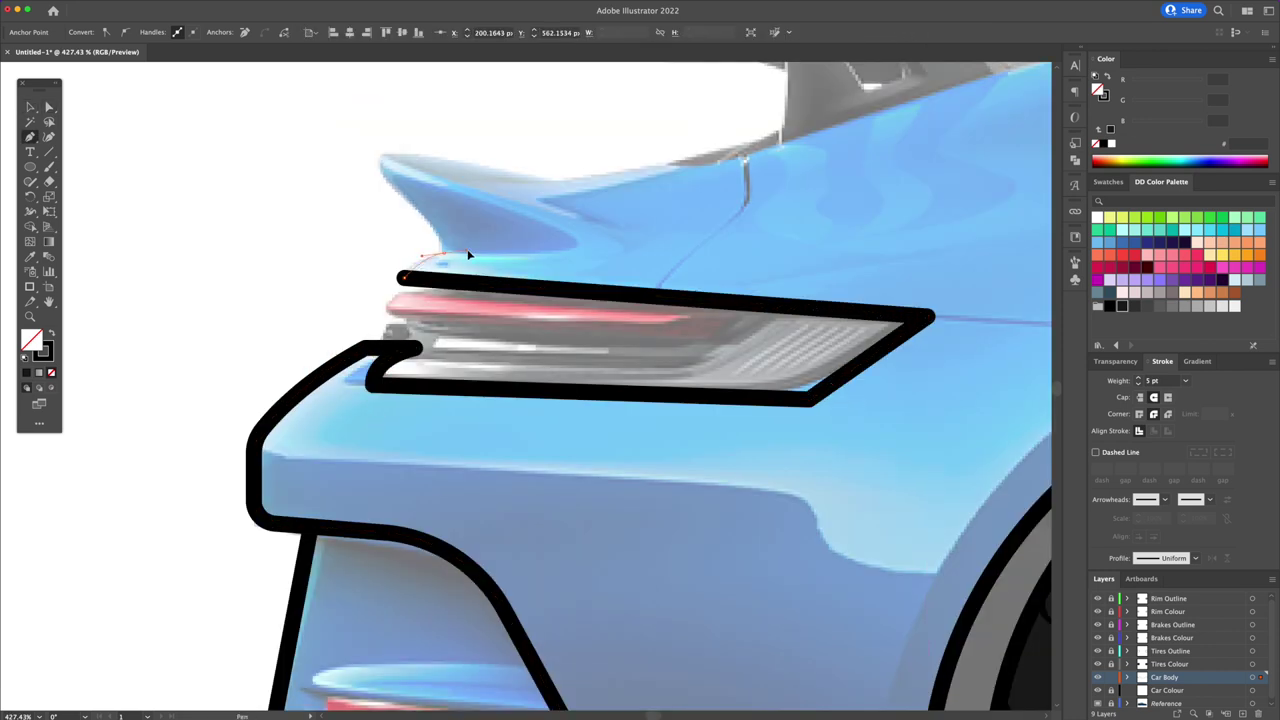
drag(396, 192, 364, 175)
click(566, 180)
key(a)
Draw the roofline, the windscreen curve down to the hood, and the front bumper line
key(super+0)
key(p)
drag(453, 278, 561, 257)
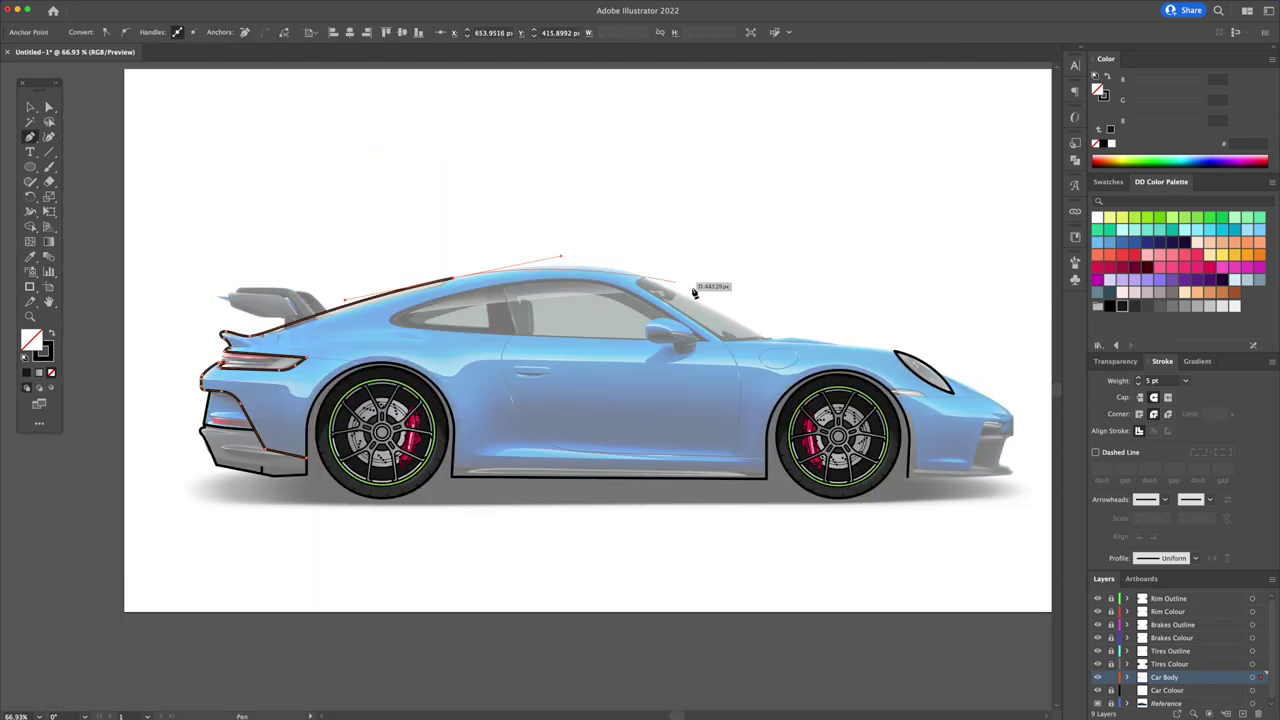
drag(768, 344, 891, 434)
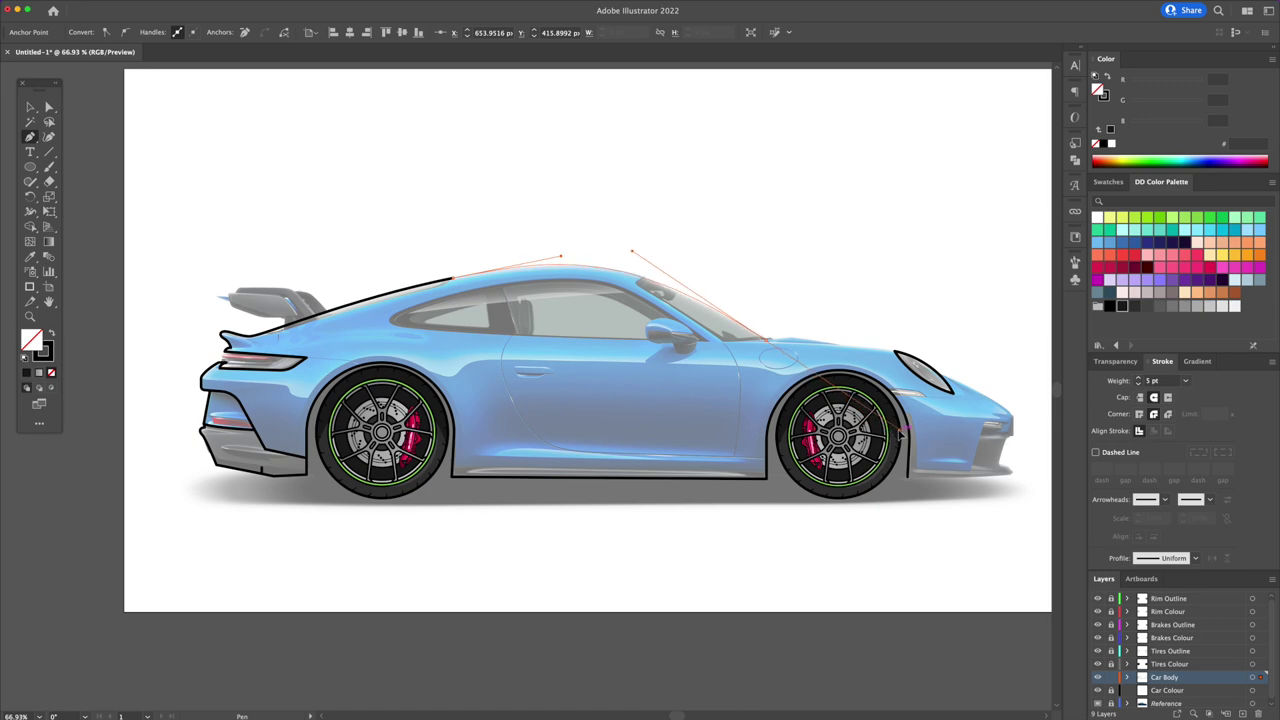
scroll(836, 352, up, 5)
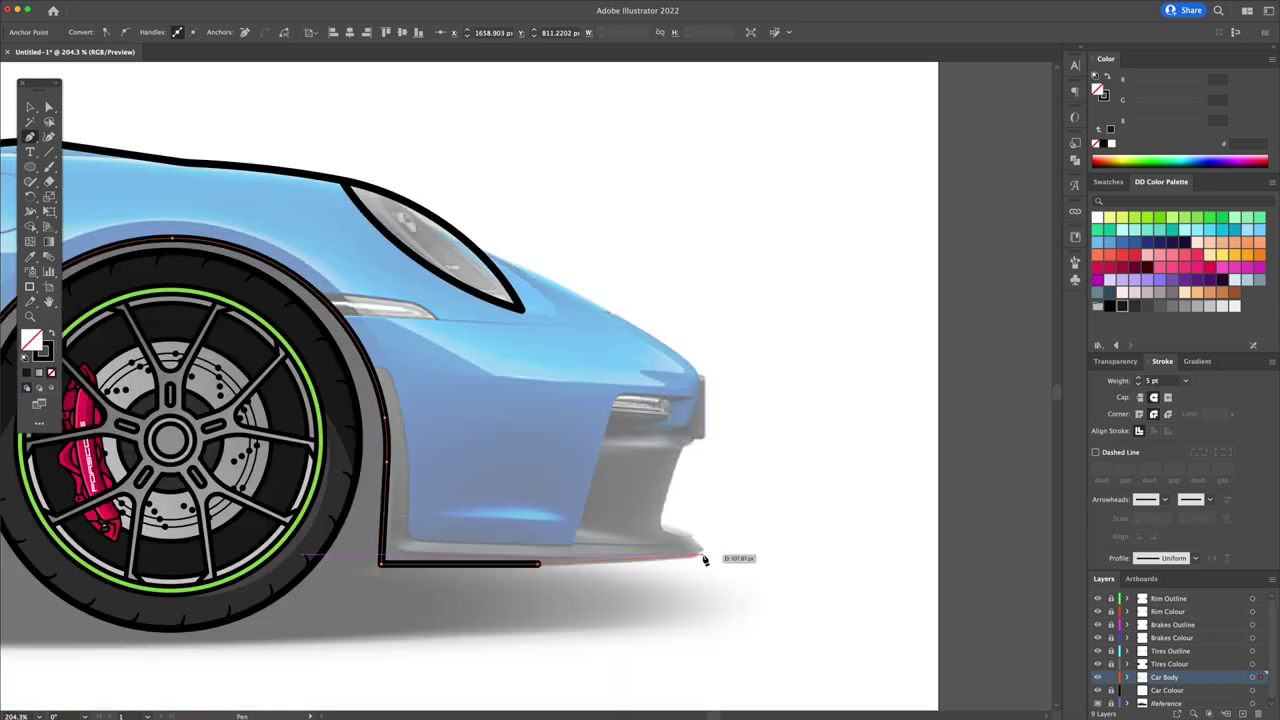
drag(737, 560, 612, 527)
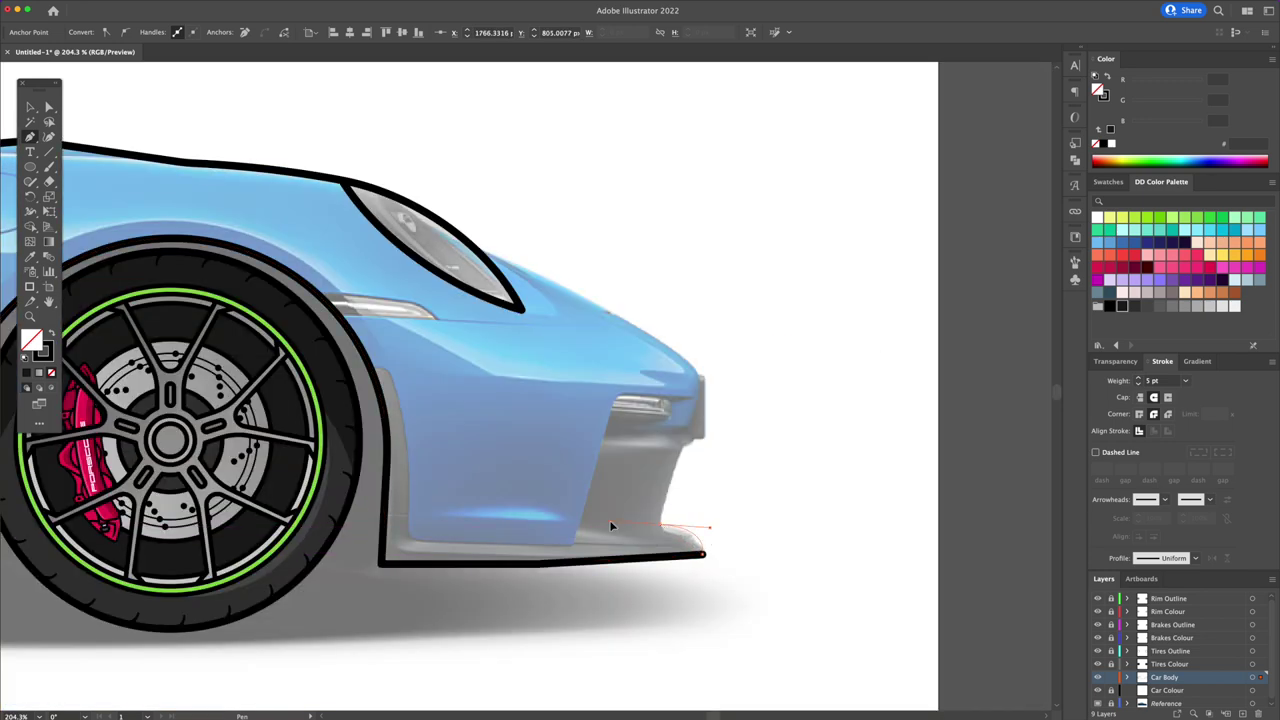
click(658, 523)
Create a -13 px offset of the front arch outline and delete the outer offset stroke
key(a)
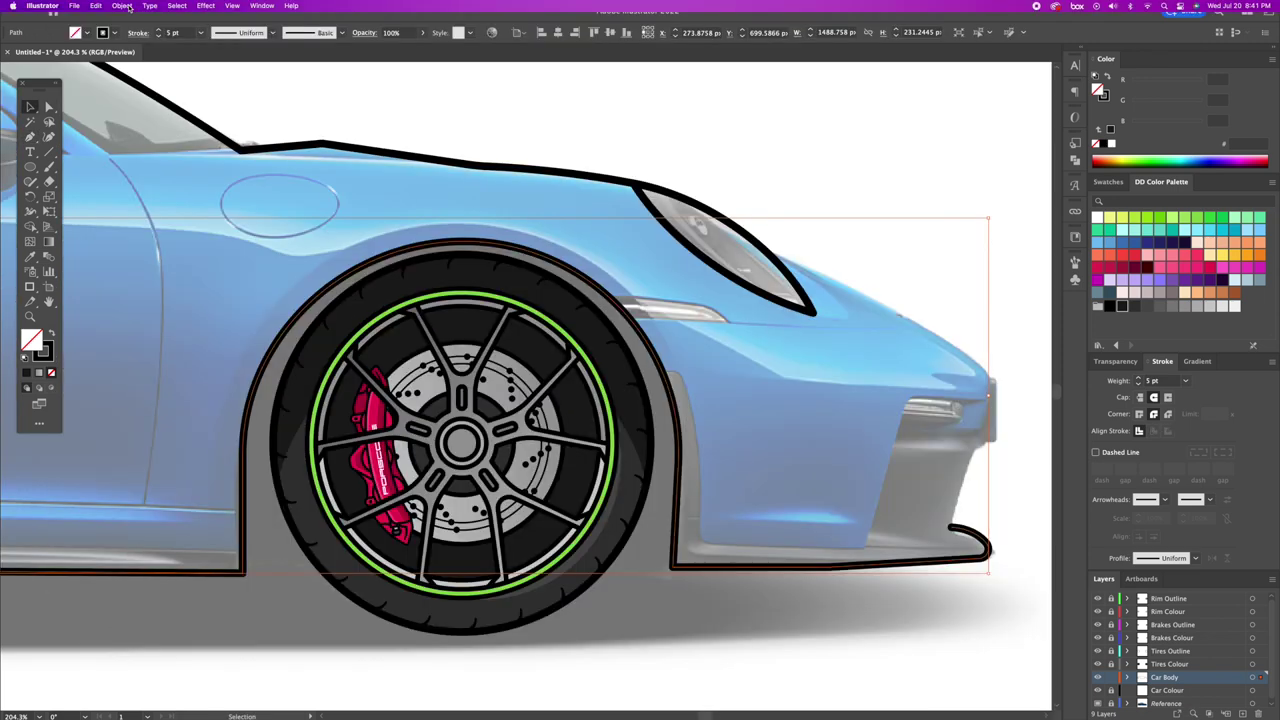
click(121, 5)
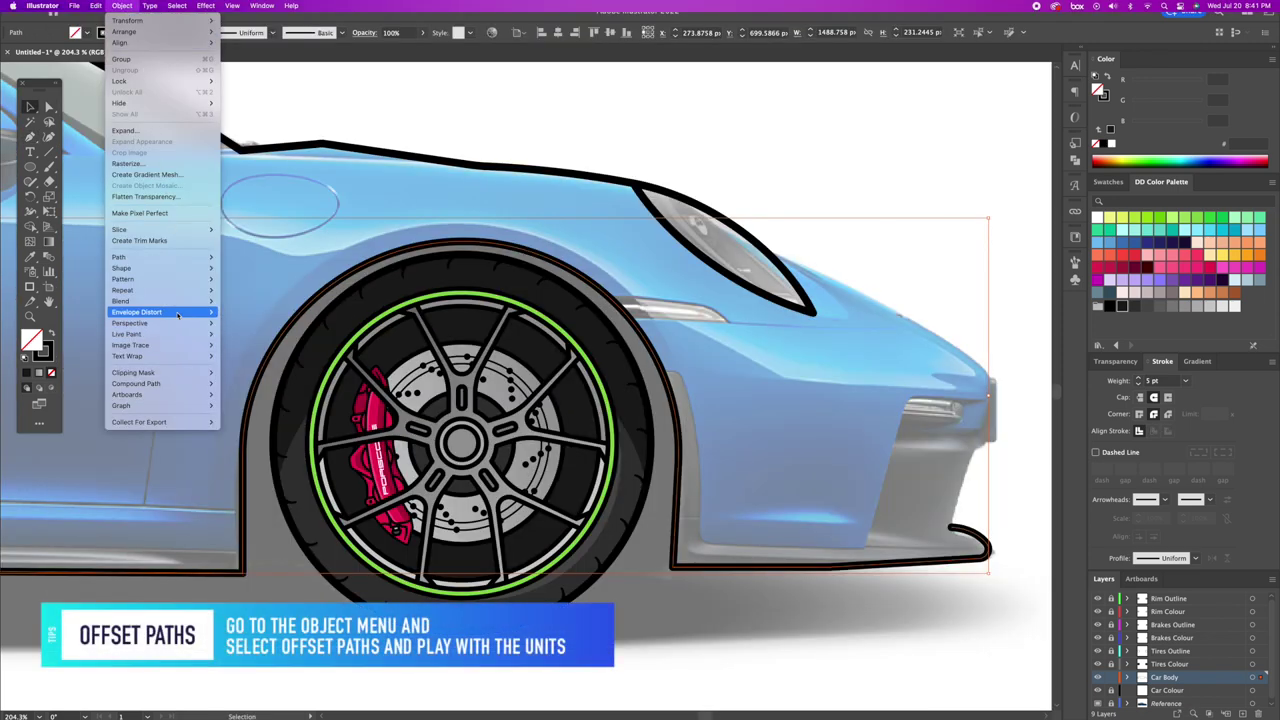
mouse_move(160, 257)
click(250, 295)
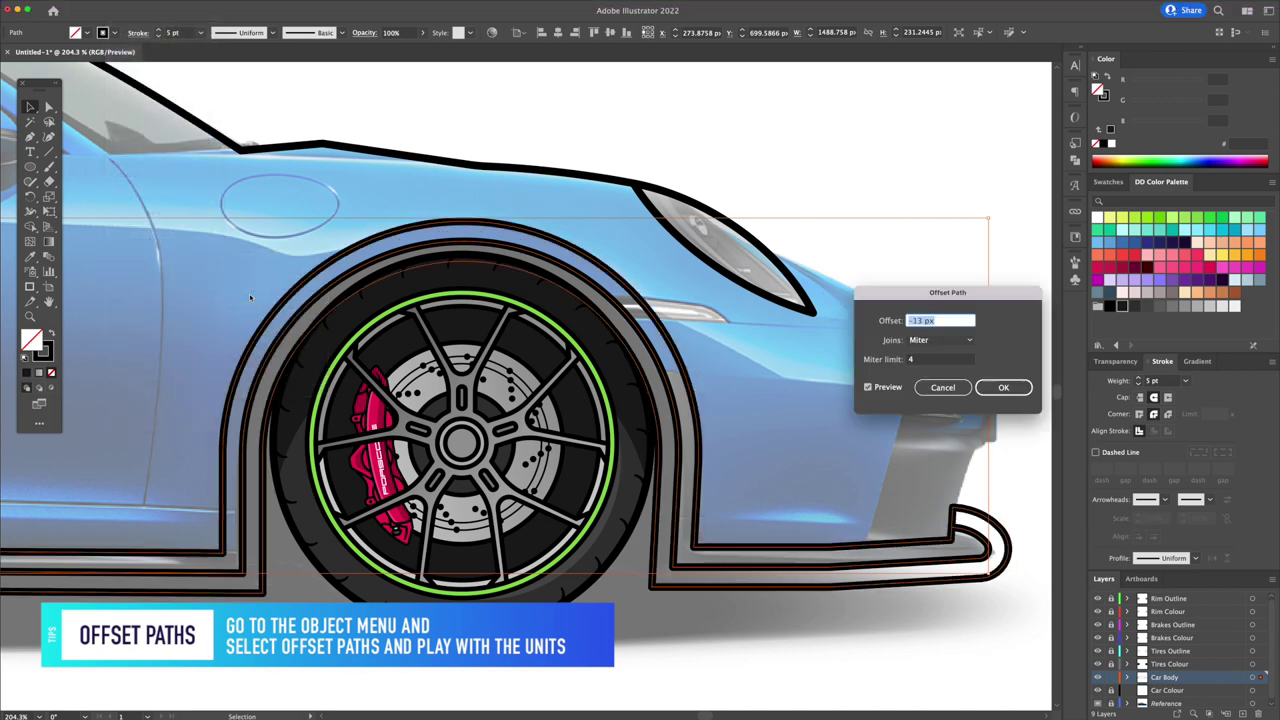
key(Return)
key(a)
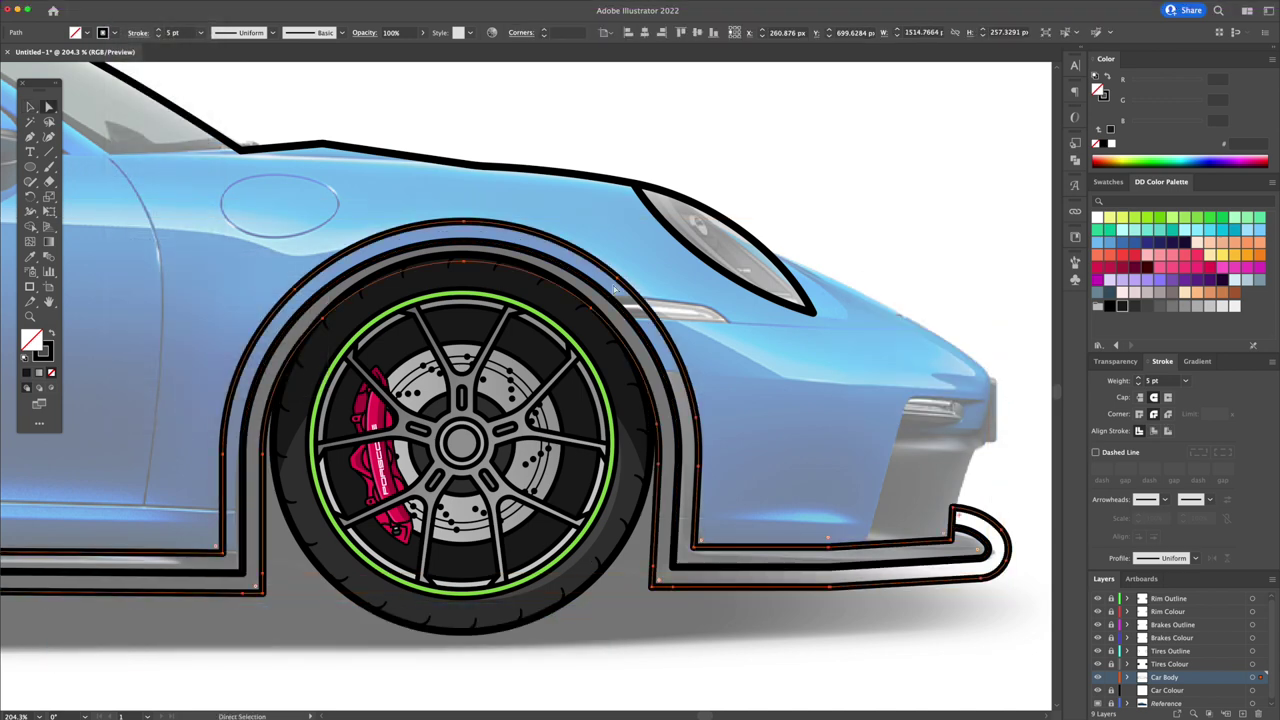
click(479, 239)
key(Delete)
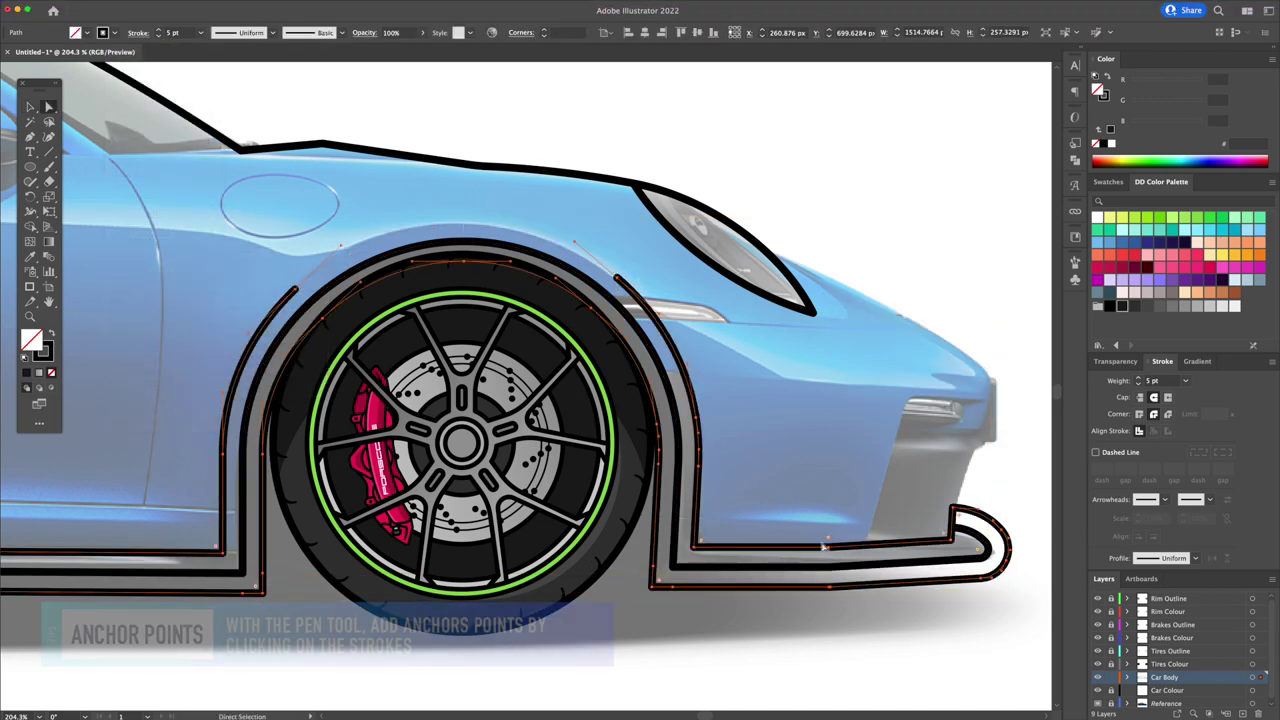
key(v)
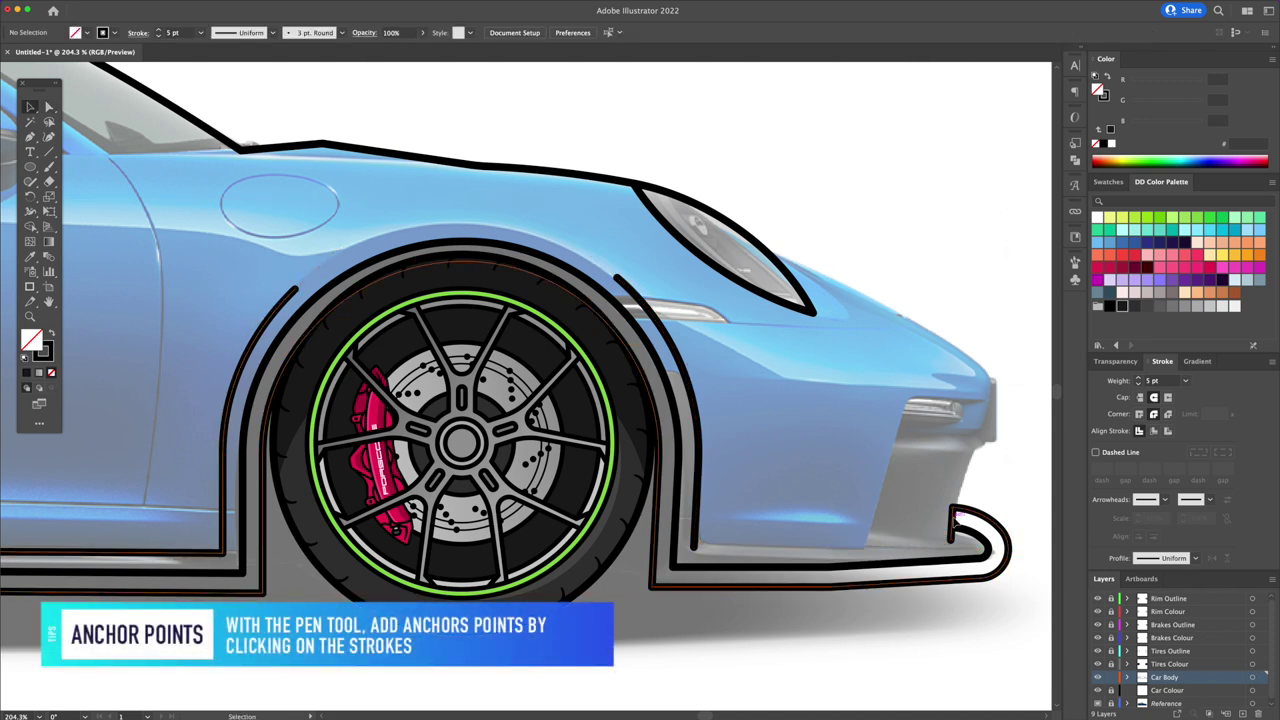
key(Delete)
Remove the top curve from the inner wheel-arch trim stroke
click(678, 355)
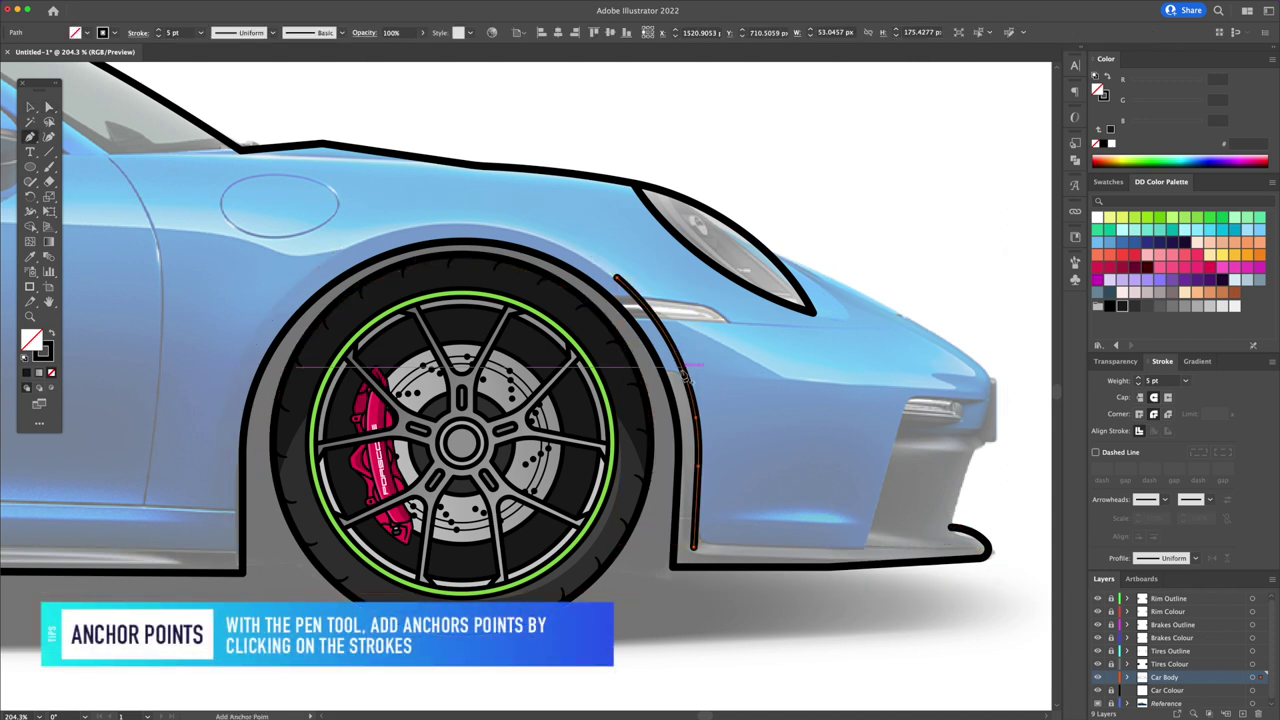
key(a)
click(618, 279)
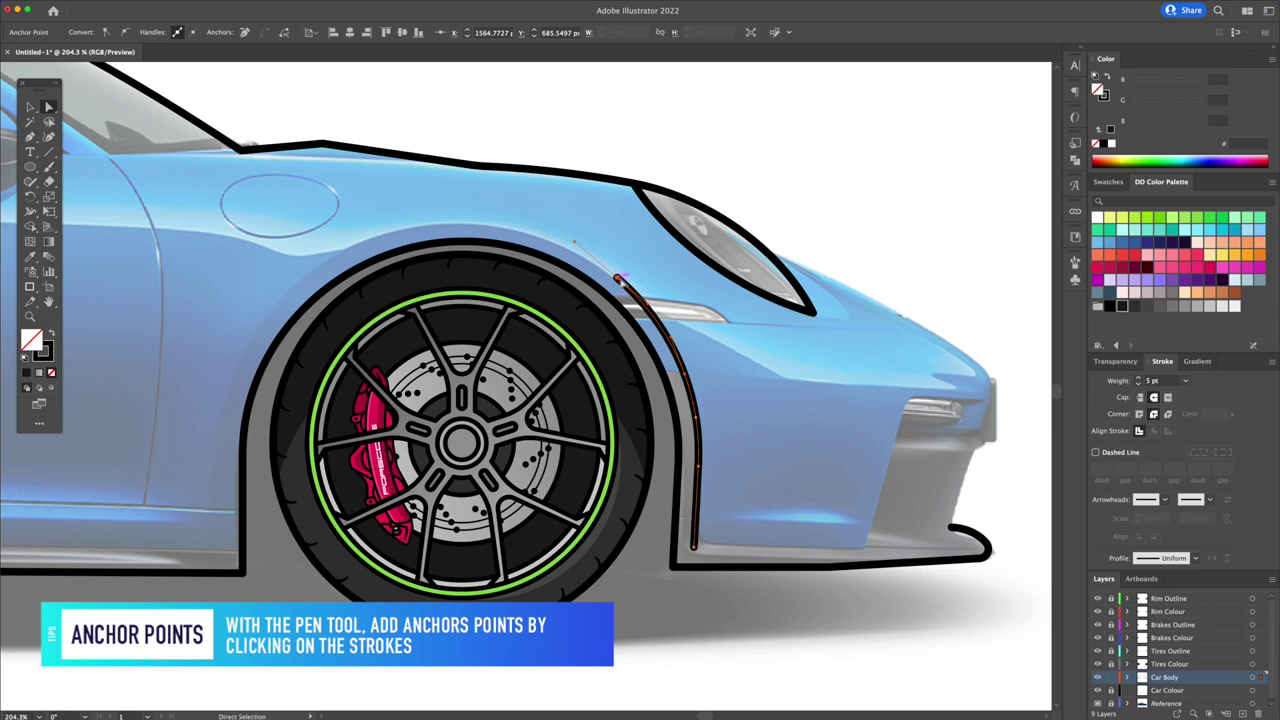
key(Delete)
Draw the front bumper intake outline with rounded corners
key(p)
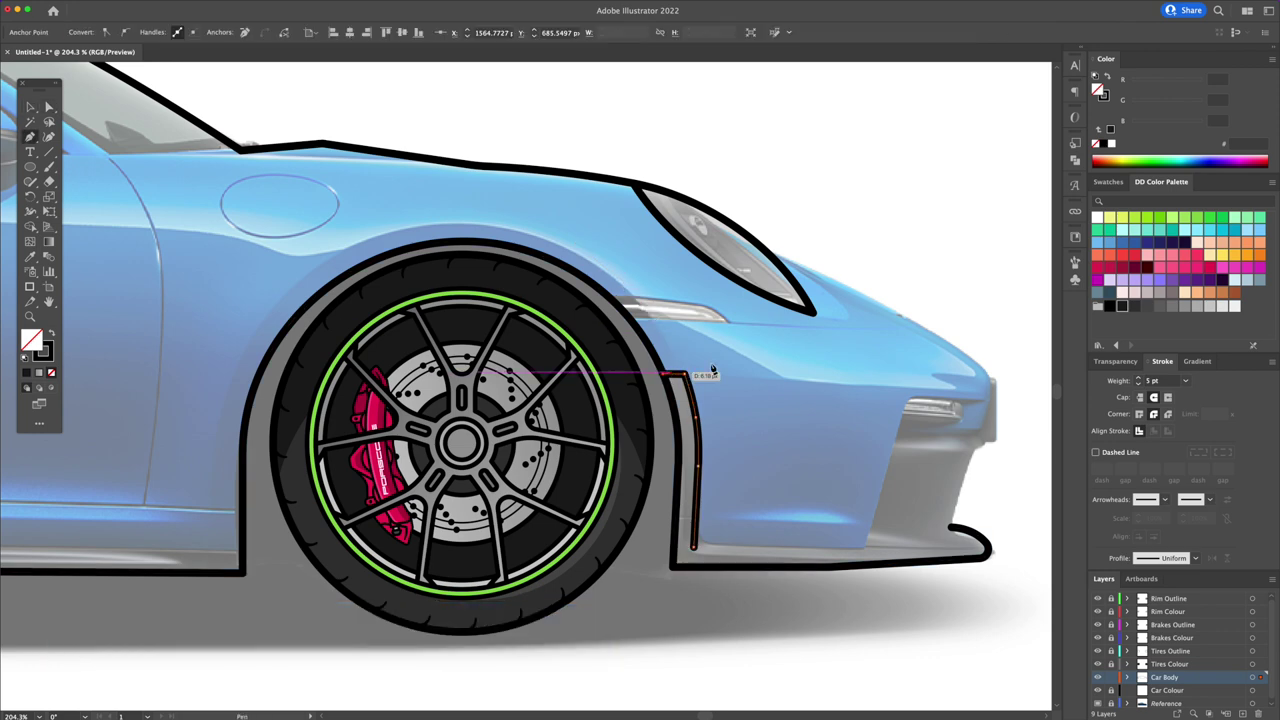
scroll(690, 375, up, 3)
click(712, 535)
click(780, 291)
click(907, 290)
drag(795, 308, 810, 325)
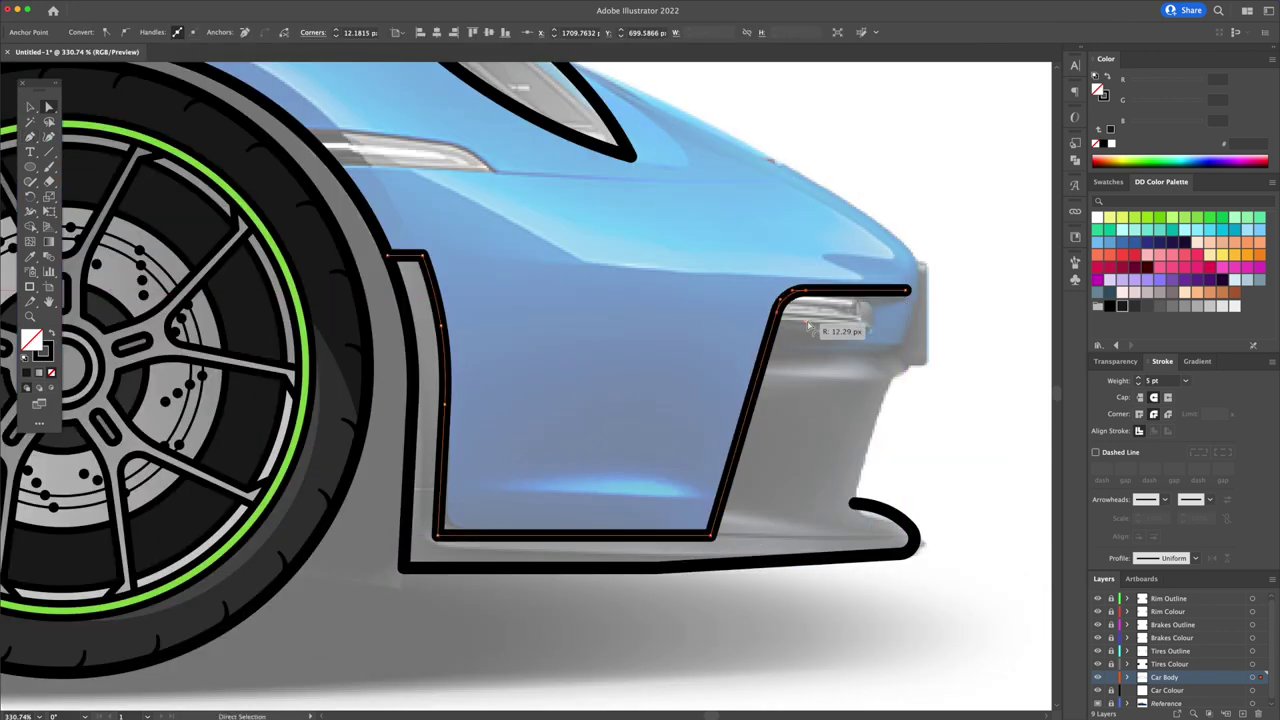
drag(702, 522, 688, 506)
Add a short lower stroke and a line under the front light curving along the front edge
key(p)
click(445, 489)
click(405, 489)
scroll(663, 287, right, 5)
click(515, 377)
click(658, 377)
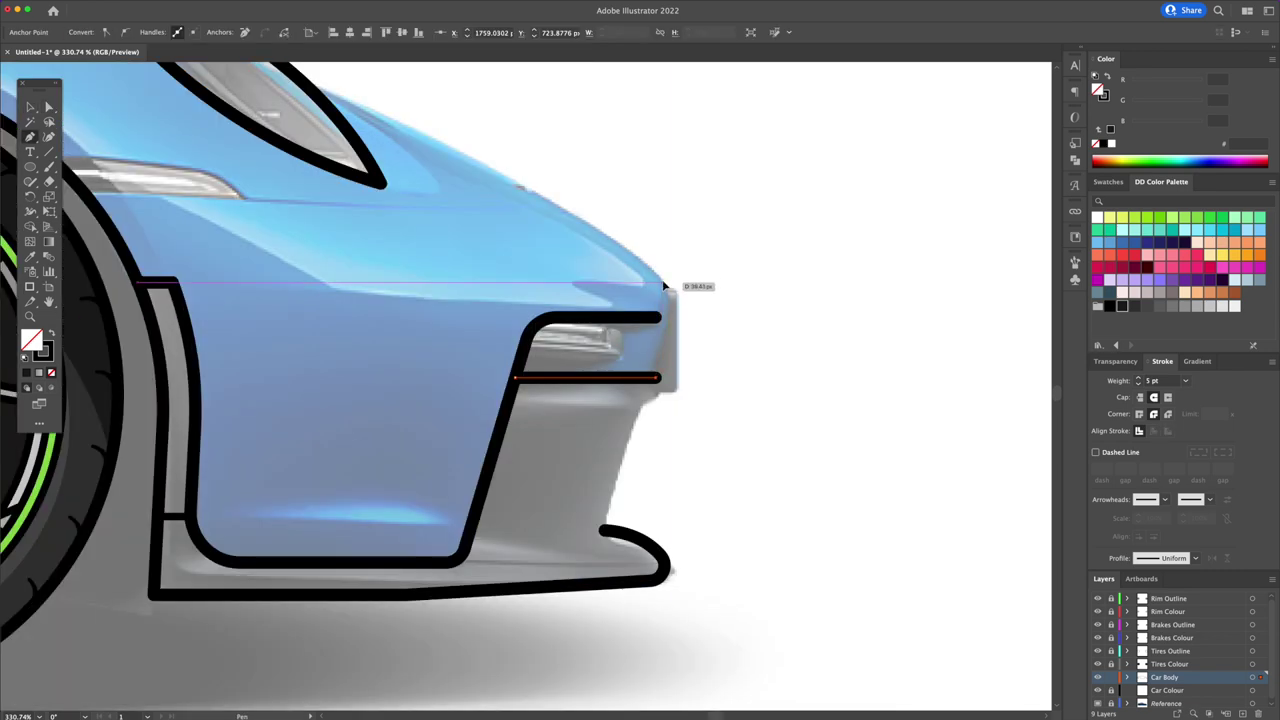
click(664, 288)
scroll(690, 280, up, 5)
scroll(690, 280, left, 4)
drag(449, 251, 283, 218)
Outline the front light and round its corner
scroll(256, 192, up, 3)
click(750, 318)
click(751, 377)
click(605, 377)
key(a)
click(748, 375)
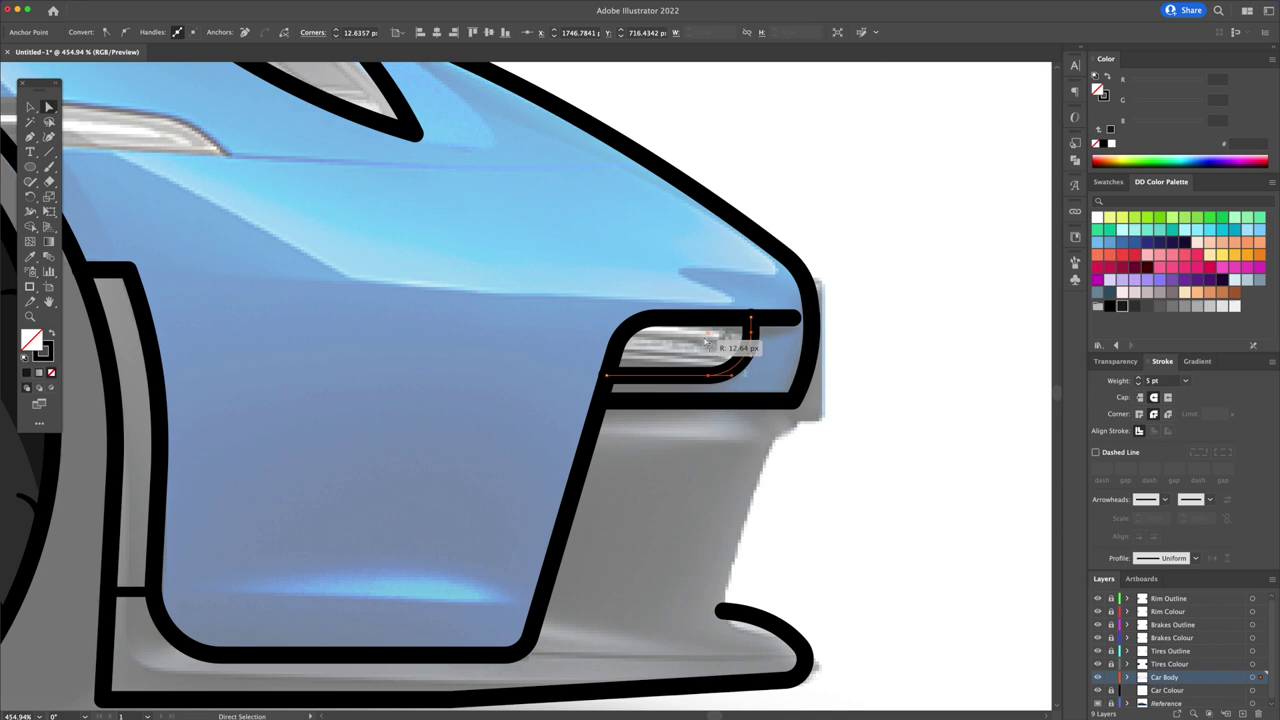
drag(706, 344, 708, 345)
key(p)
click(805, 281)
Outline a highlight shape down the bumper's front edge and draw the fuel-cap ellipse
click(828, 281)
click(828, 420)
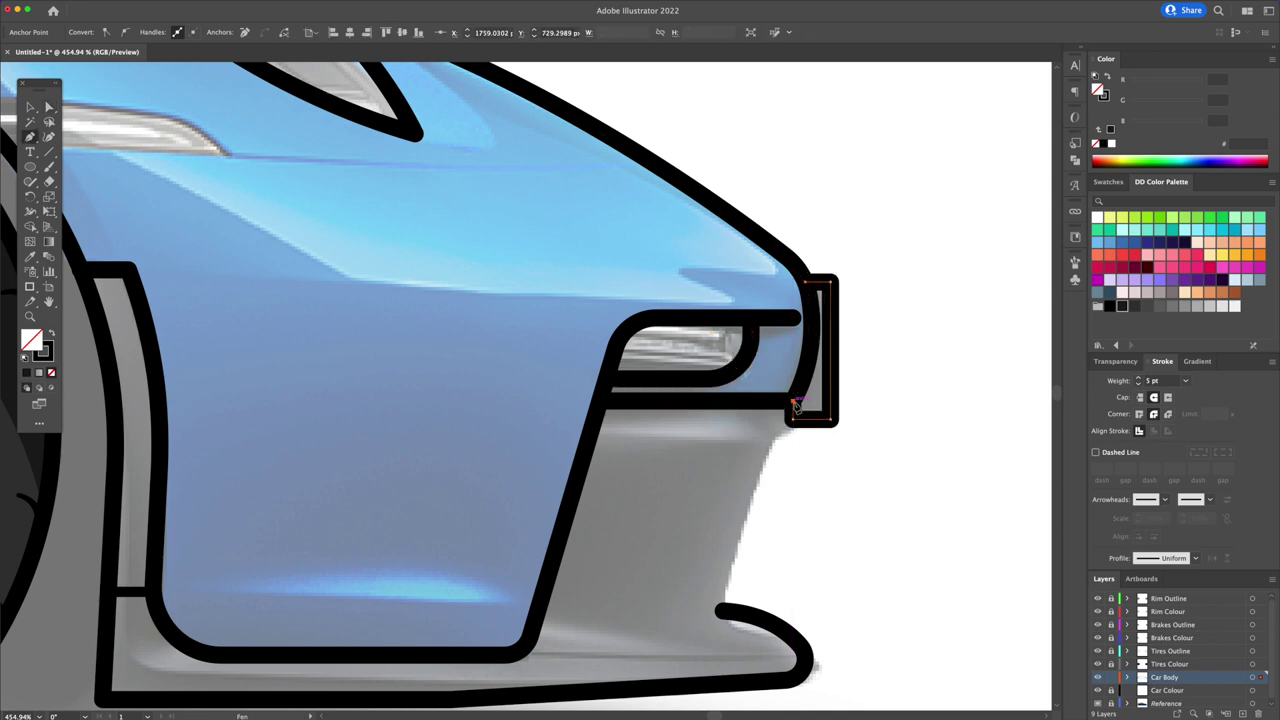
click(720, 612)
scroll(720, 612, down, 3)
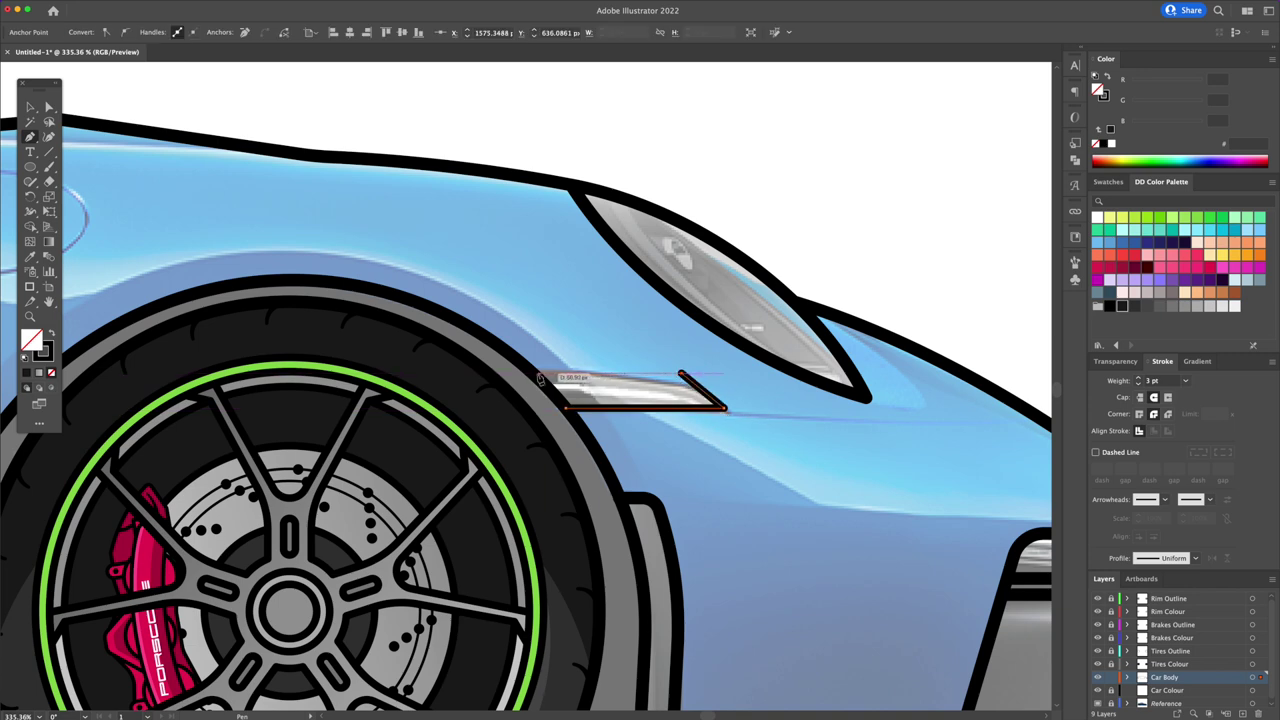
click(538, 378)
key(v)
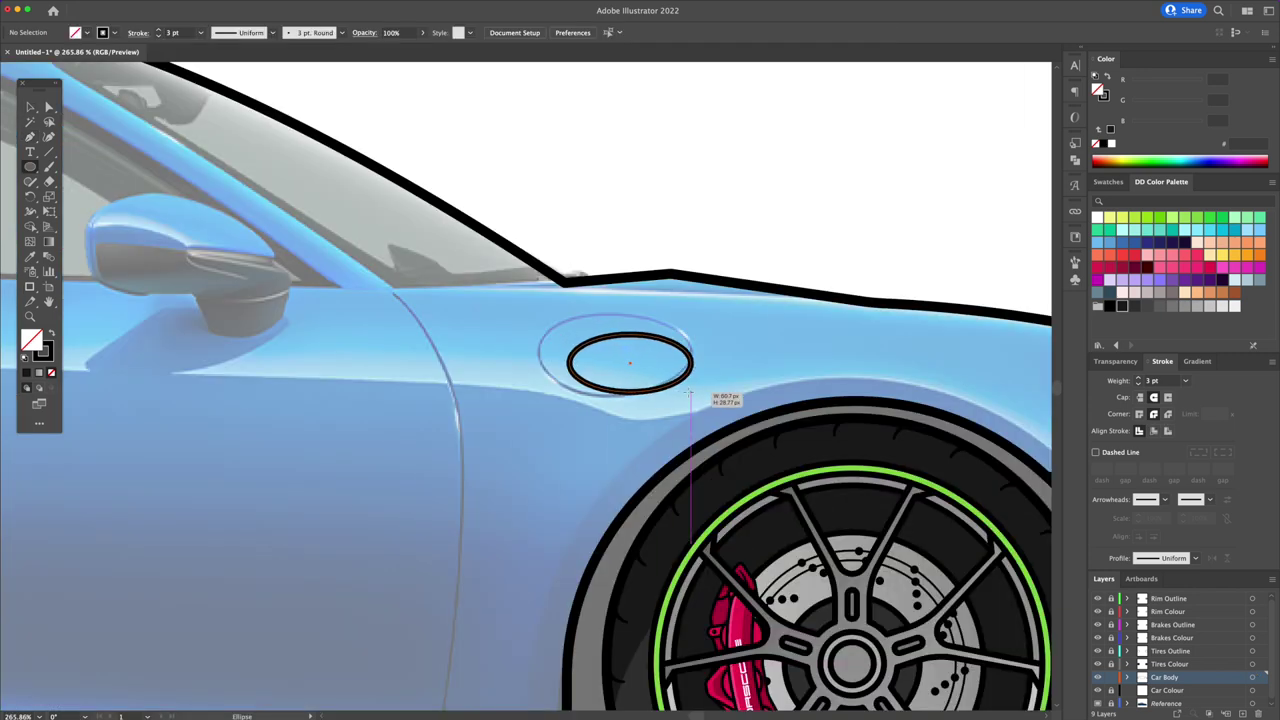
drag(540, 316, 688, 396)
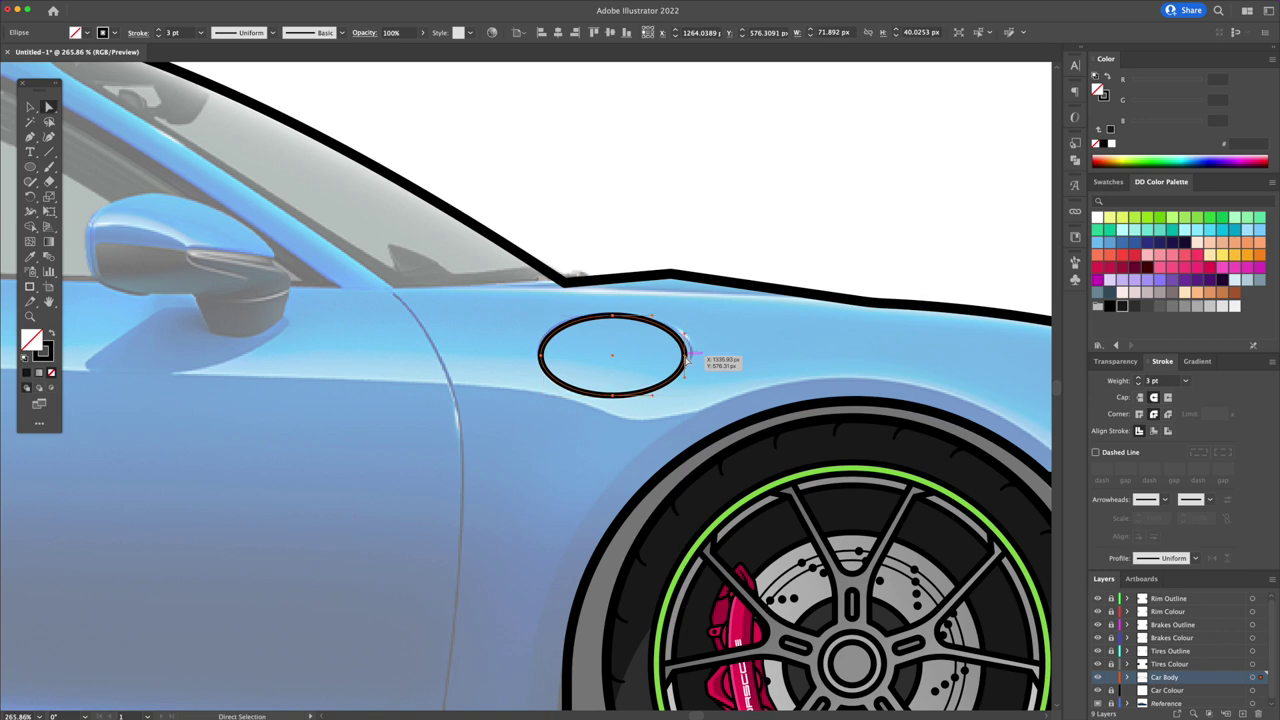
Offset a copy of the car body outline to add the inset roofline stroke
key(v)
click(630, 396)
key(ctrl+0)
click(122, 6)
mouse_move(119, 257)
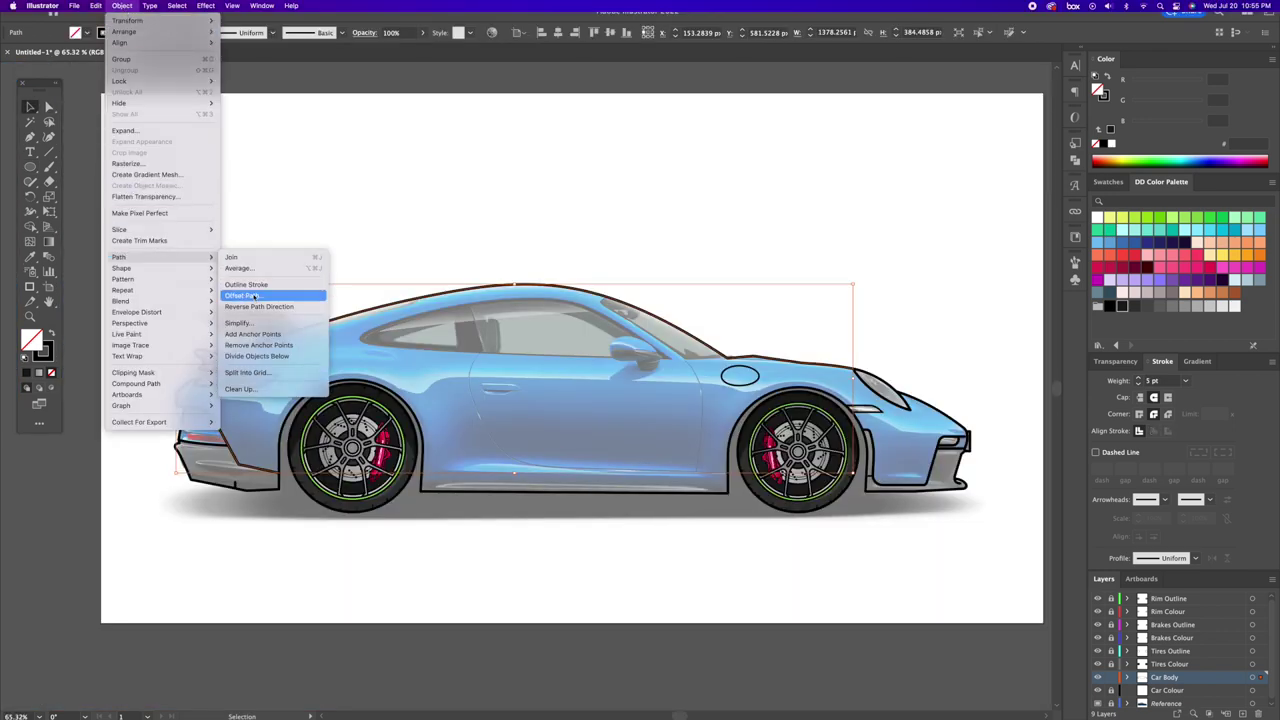
click(242, 296)
key(Return)
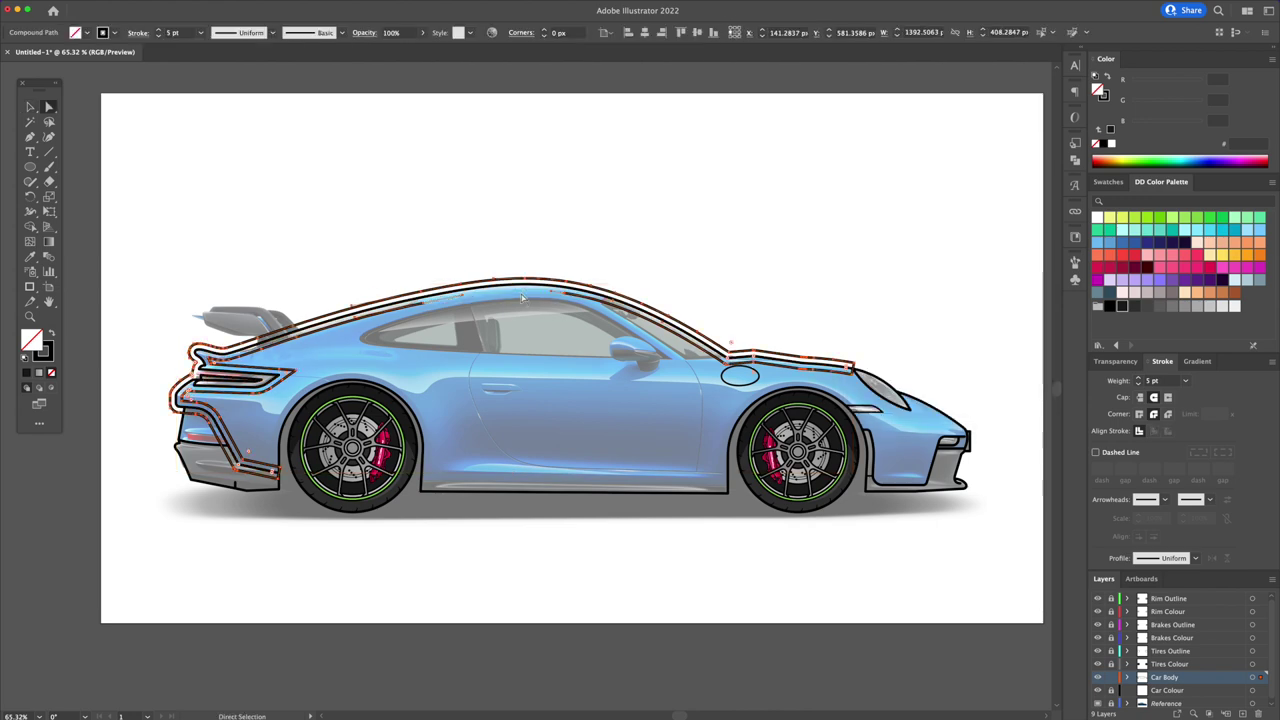
key(ctrl+shift+a)
key(p)
scroll(240, 380, up, 5)
Pen-draw the four-point outline of the rear wing
scroll(657, 325, up, 3)
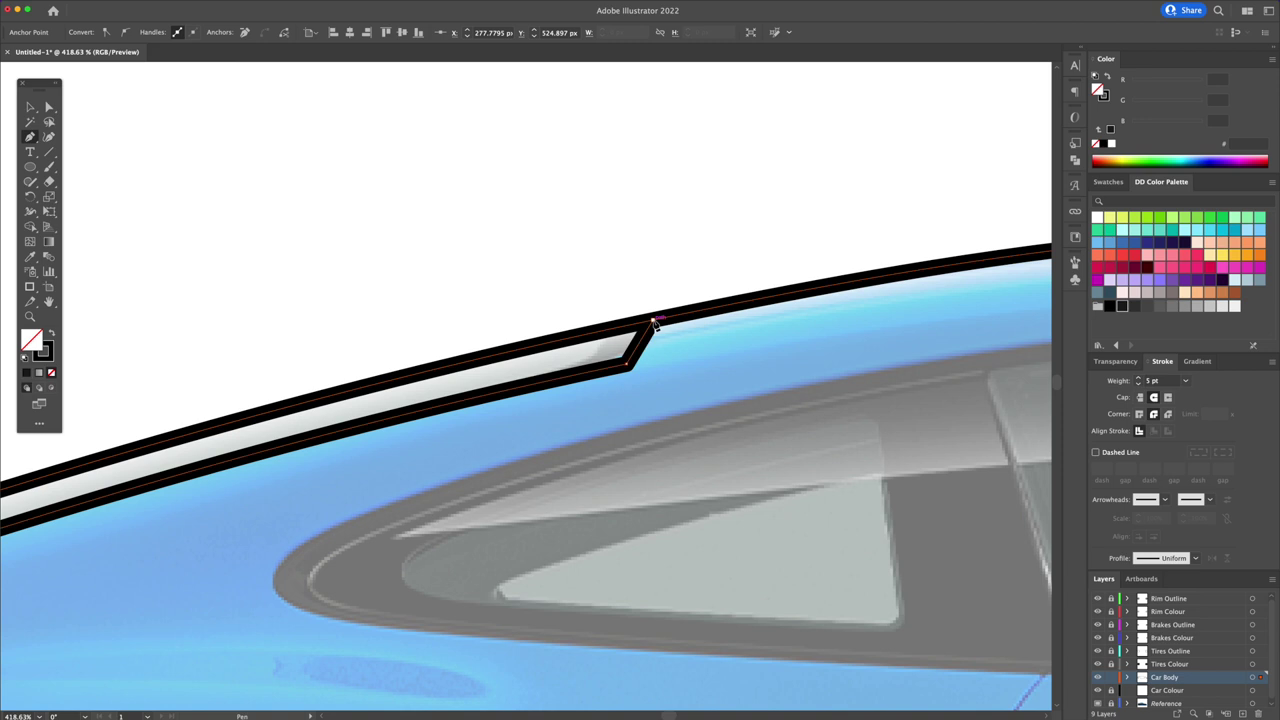
scroll(586, 294, down, 2)
click(520, 418)
click(695, 415)
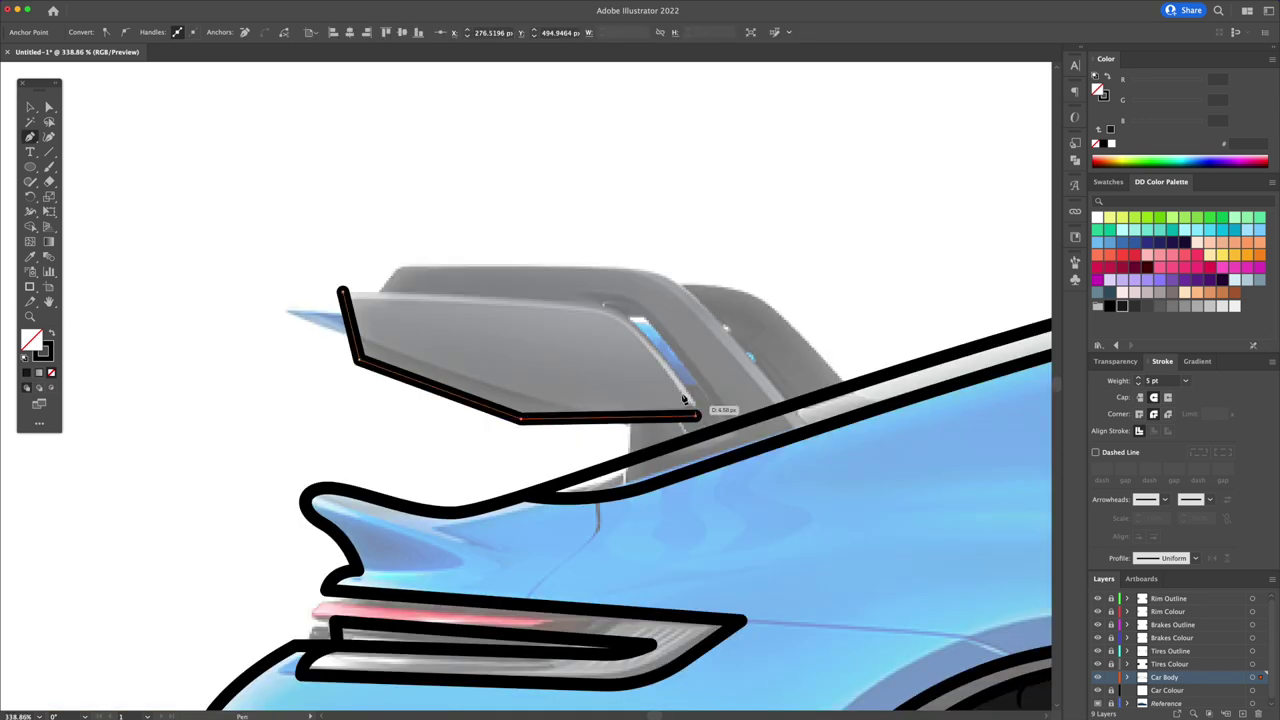
click(620, 301)
click(343, 293)
Round all four rear wing corners with live-corner widgets
key(a)
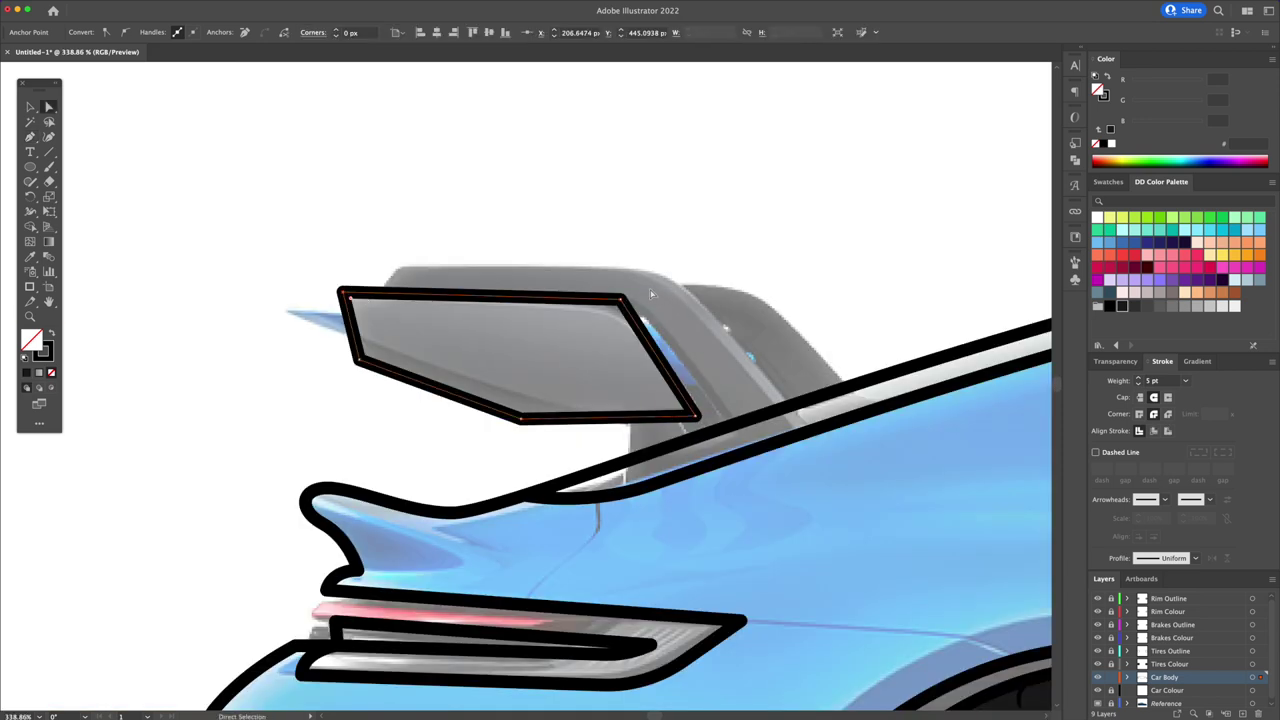
drag(604, 326, 588, 334)
drag(366, 316, 396, 342)
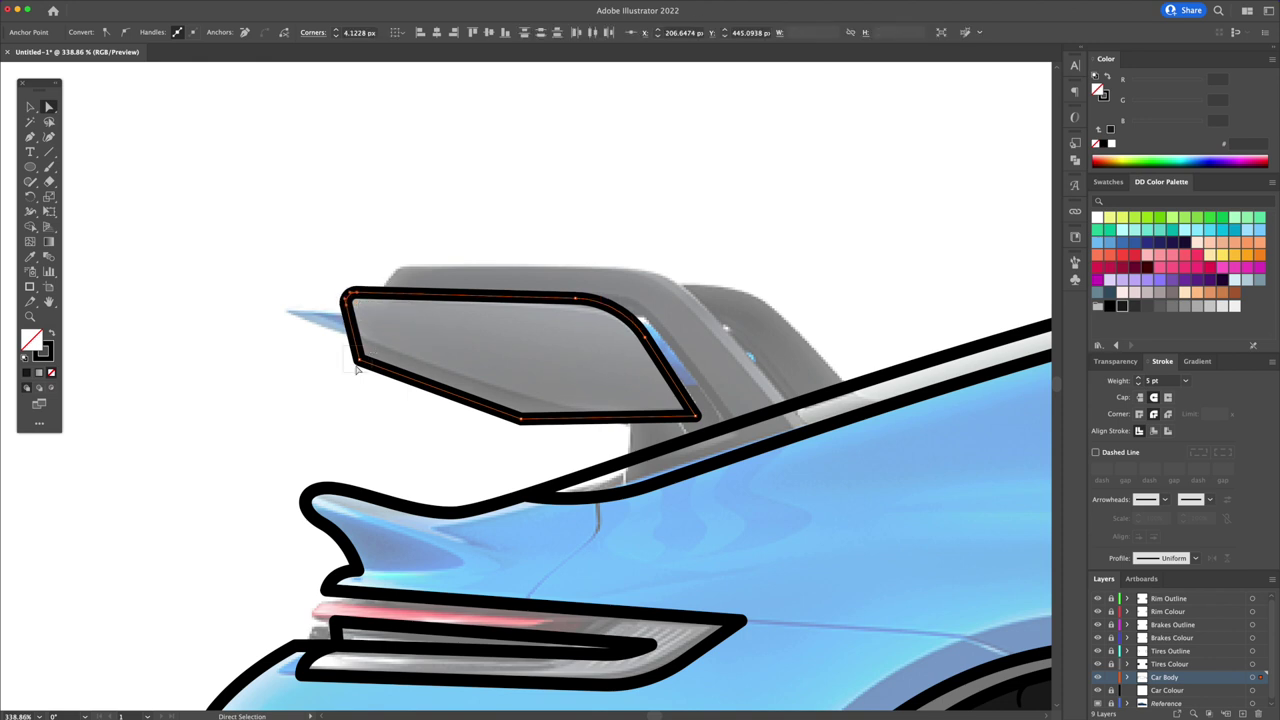
drag(523, 408, 530, 402)
drag(682, 404, 689, 414)
key(v)
Draw the wing stand and rear support down to the body, rounding the support's top corners
key(p)
click(630, 490)
click(630, 422)
click(375, 292)
click(400, 263)
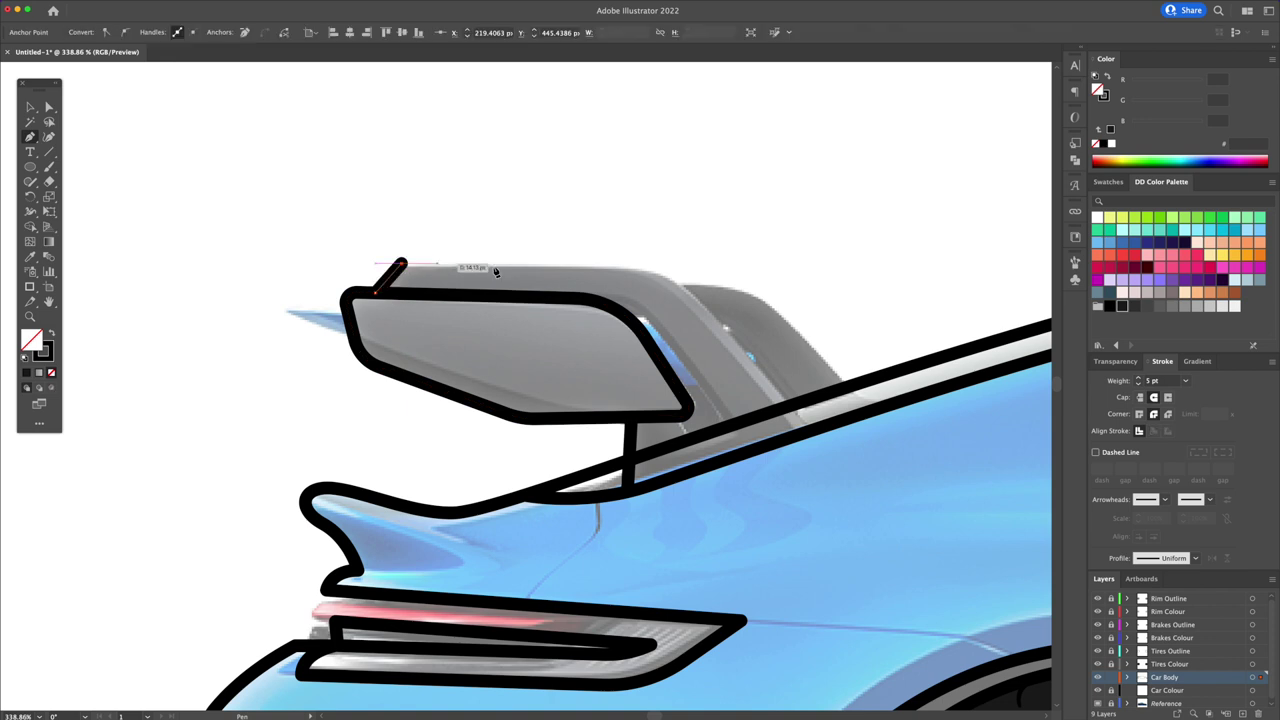
click(667, 263)
click(810, 430)
drag(400, 275, 414, 282)
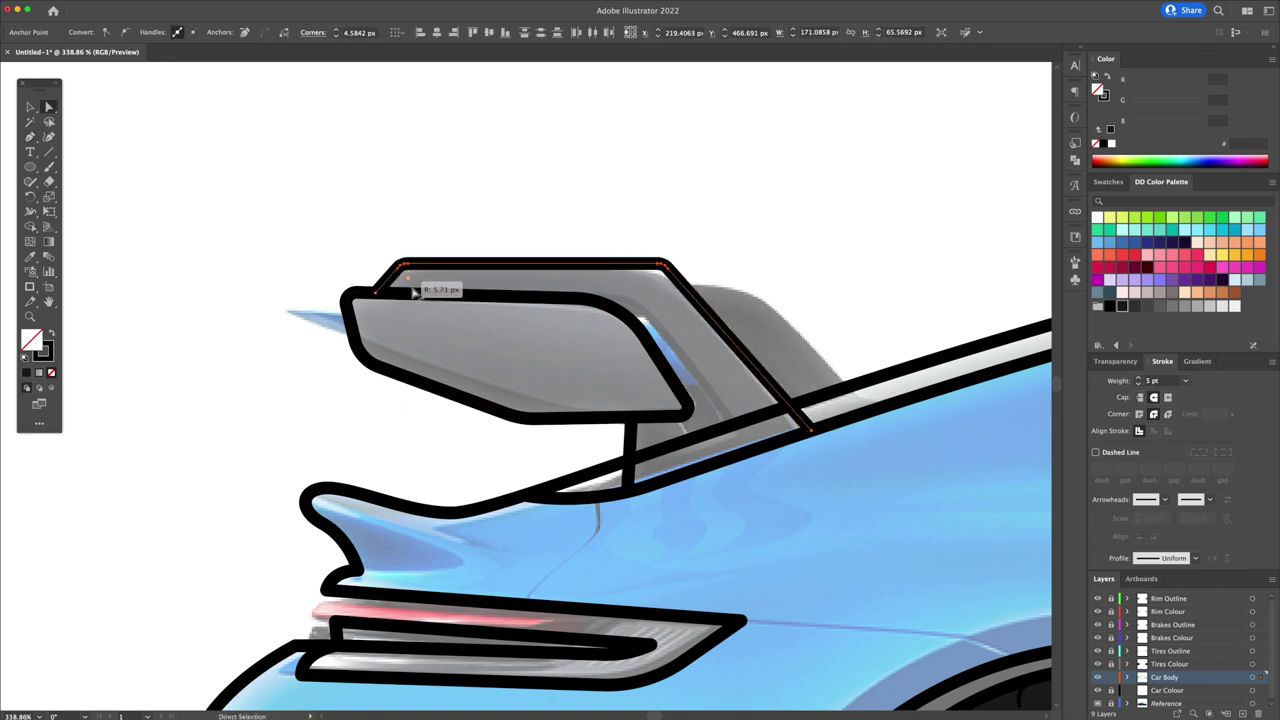
Draw the inner strut outline and the wing's pointed end plate
click(683, 287)
click(760, 287)
click(848, 390)
click(345, 300)
click(283, 305)
click(350, 338)
Merge the overlapping wing, strut and end plate paths with Shape Builder
key(v)
key(ctrl+a)
key(shift+m)
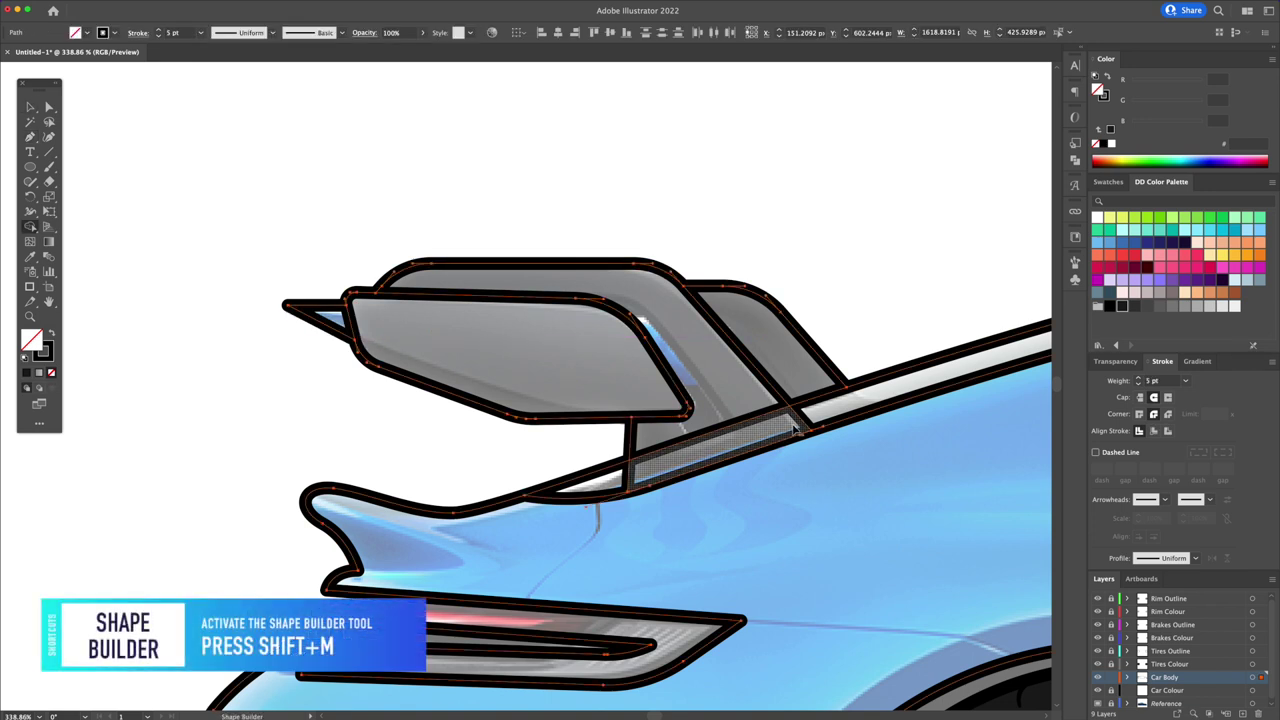
click(767, 421)
key(shift+ctrl+a)
key(v)
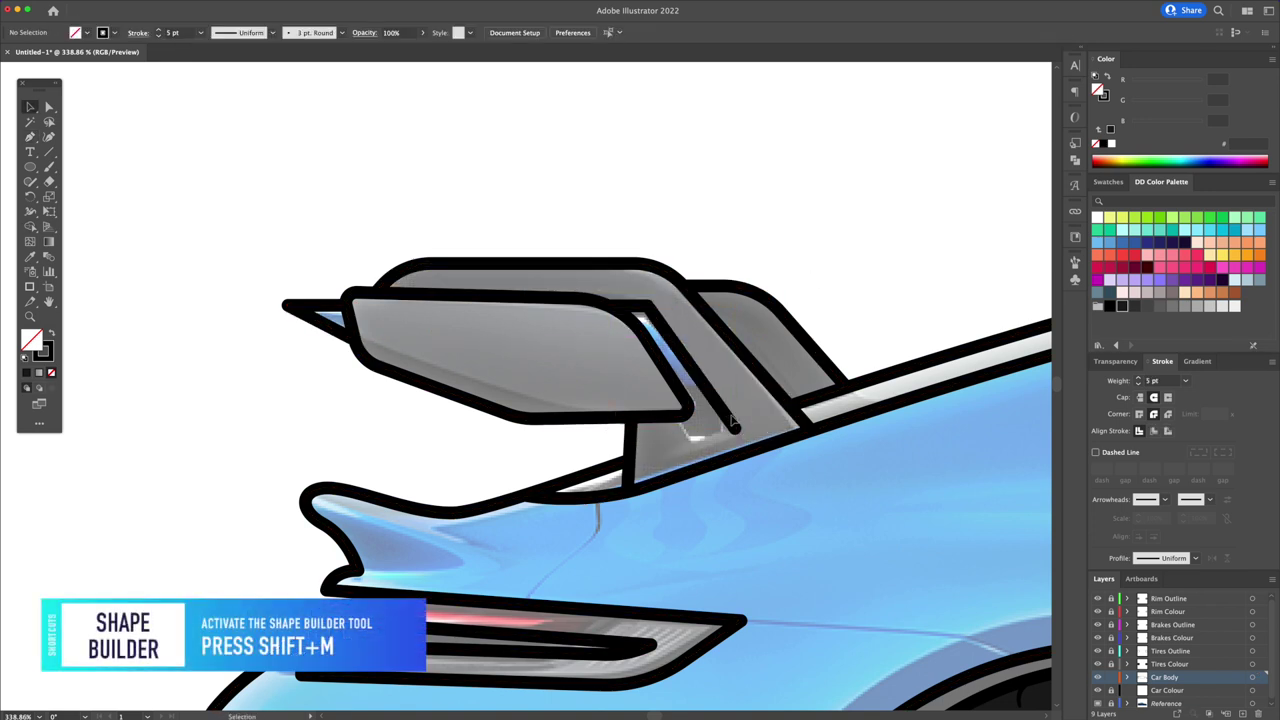
drag(738, 418, 690, 440)
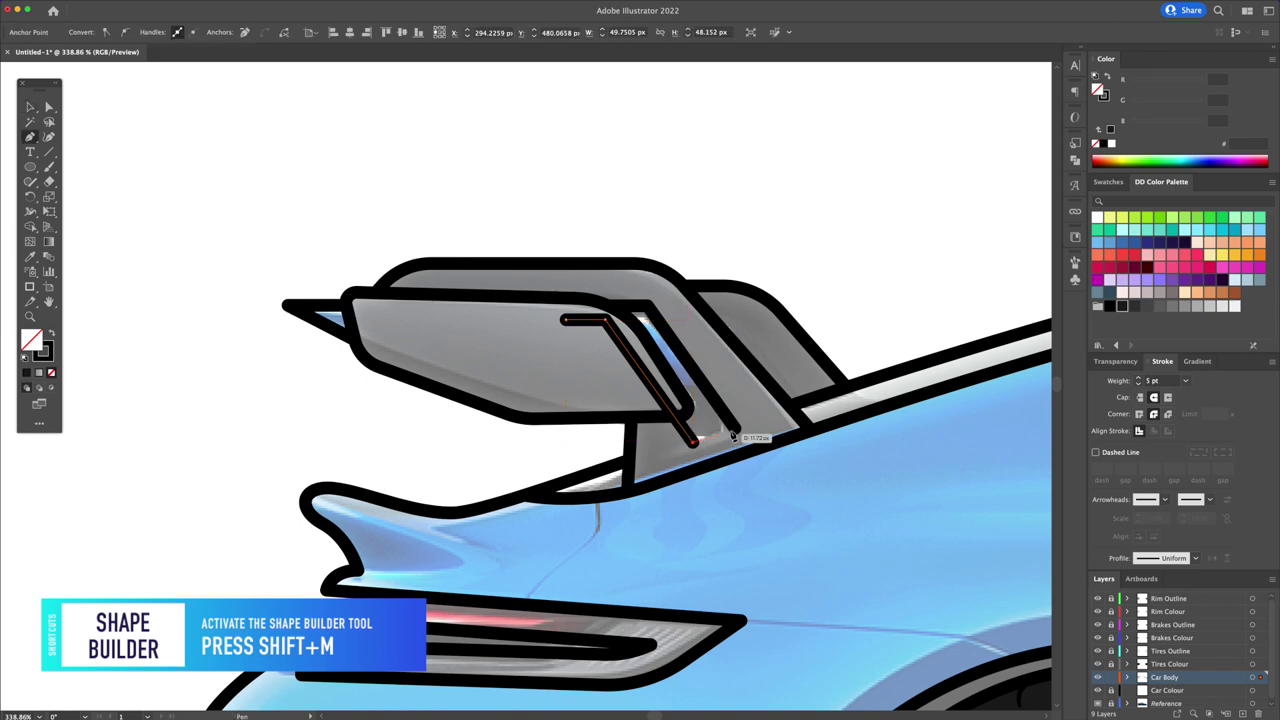
key(v)
shift+click(672, 410)
key(shift+m)
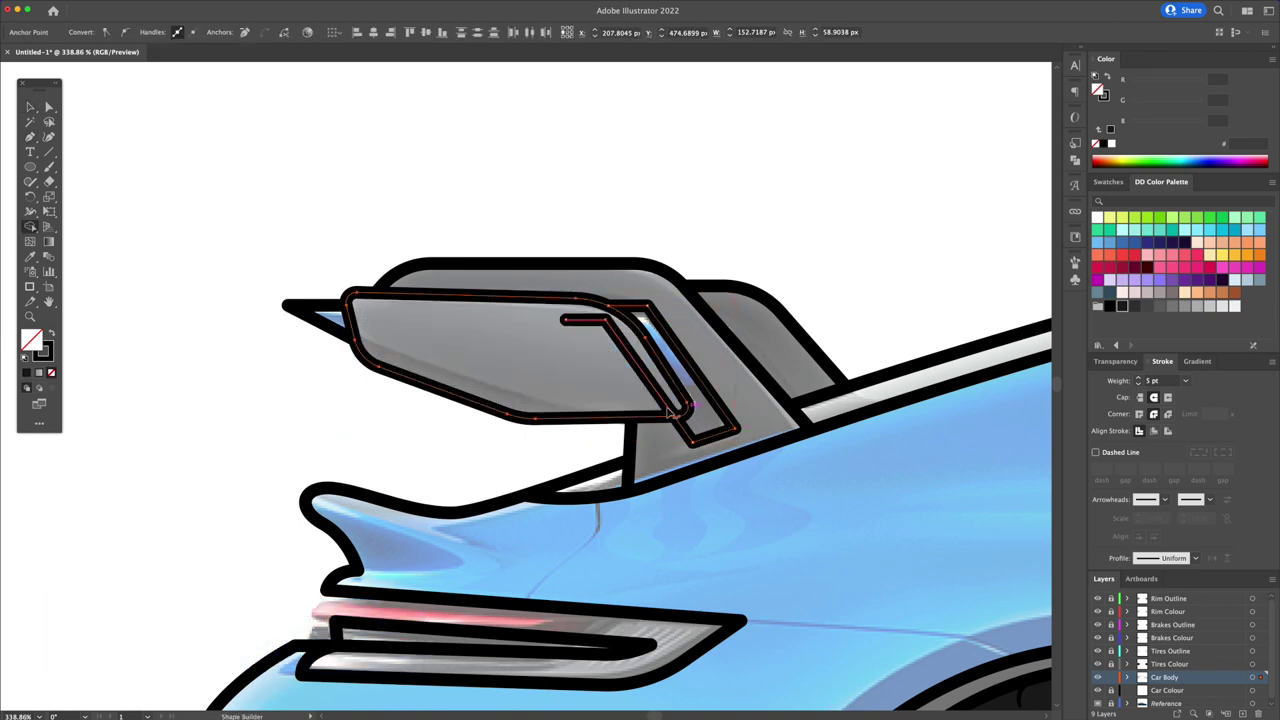
Begin the curved rear light outline with the Pen tool
scroll(672, 410, down, 5)
key(p)
mouse_move(372, 368)
mouse_down()
mouse_move(389, 371)
mouse_move(387, 396)
mouse_up()
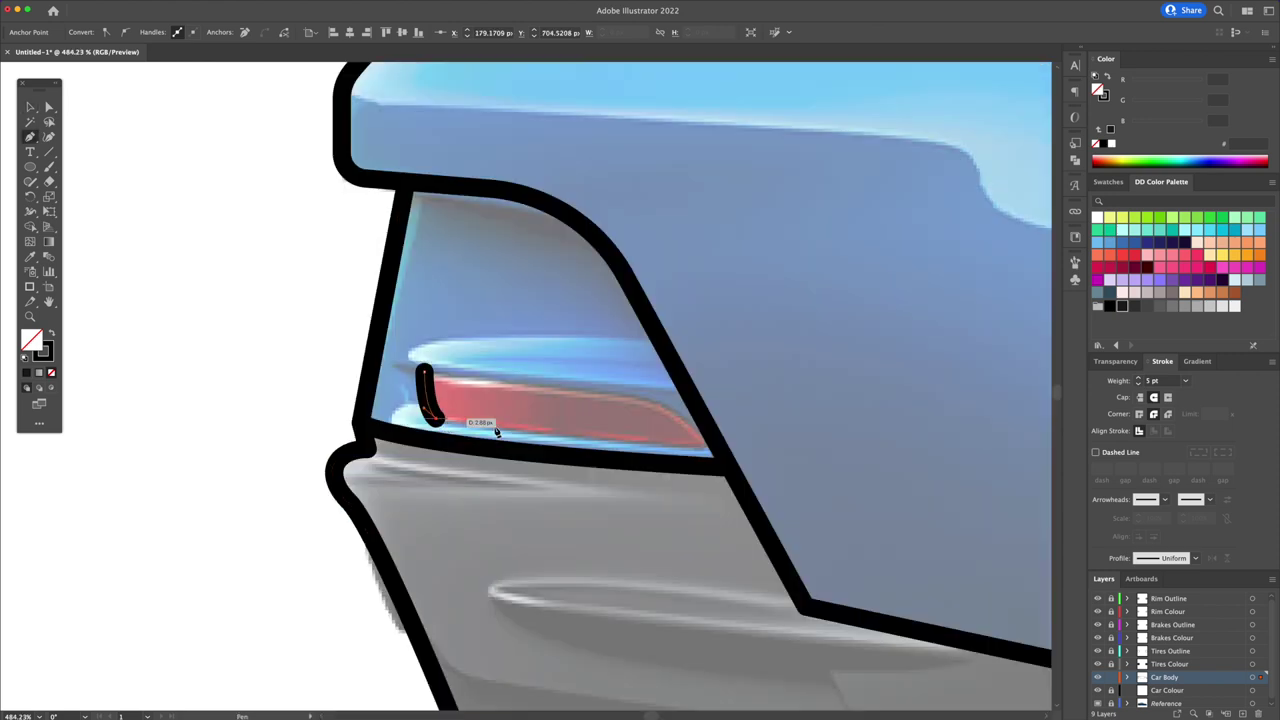
Close the red light outline and add lines from the wing and toward the rear wheel arch
click(696, 448)
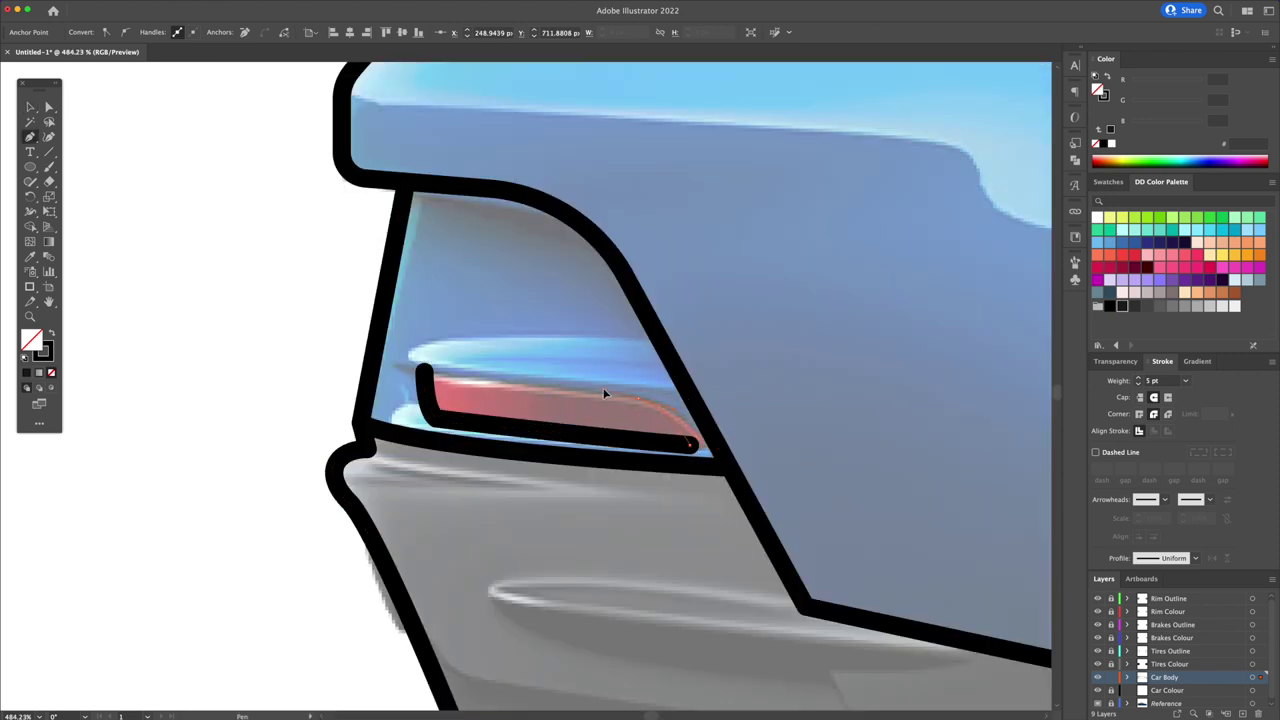
click(650, 388)
click(425, 370)
drag(467, 447, 467, 447)
scroll(620, 357, right, 5)
click(640, 428)
click(690, 445)
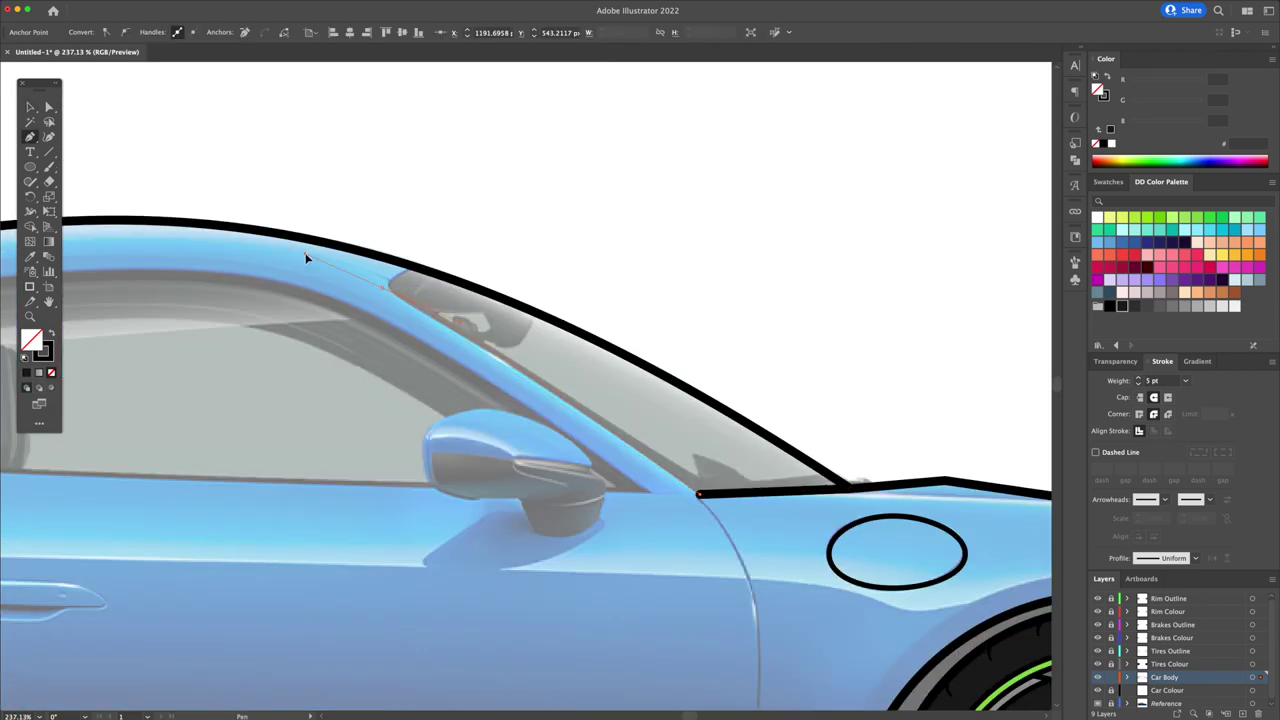
Outline the side mirror with inner highlight and detail lines, stroked at 5 pt
click(400, 268)
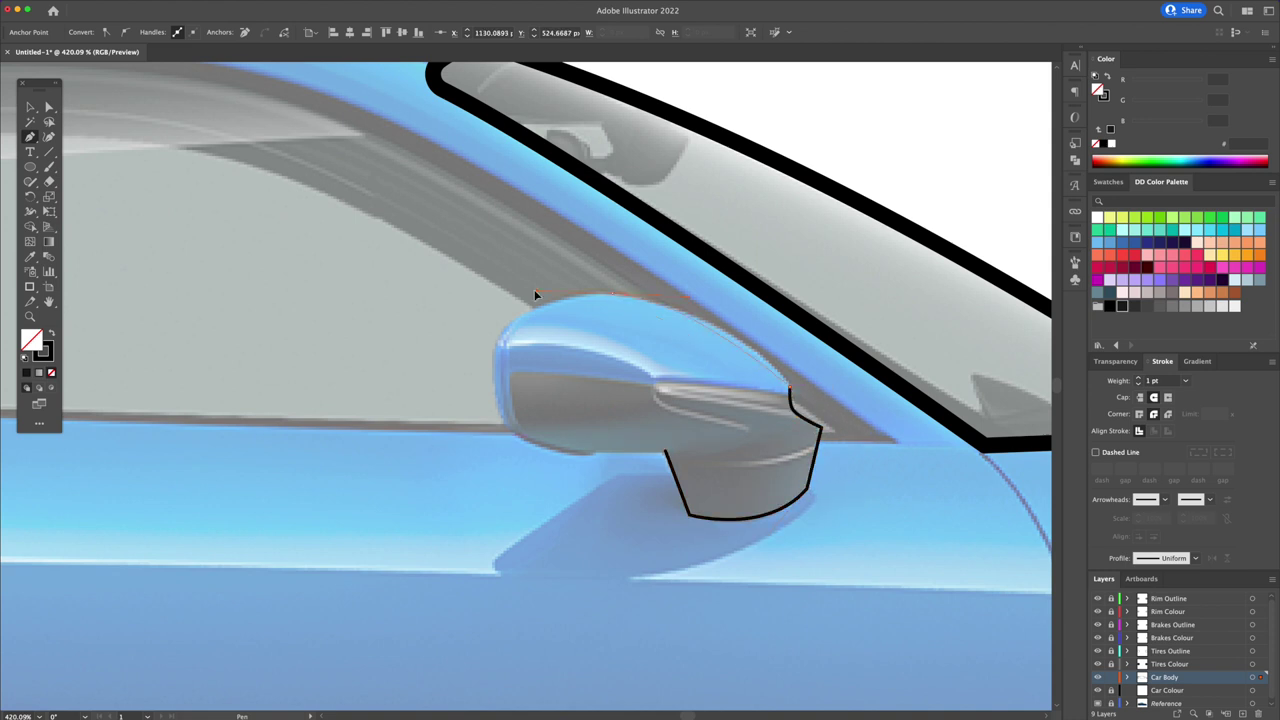
drag(493, 360, 497, 400)
click(649, 409)
drag(728, 420, 701, 433)
click(503, 380)
click(543, 443)
click(720, 445)
drag(815, 452, 727, 455)
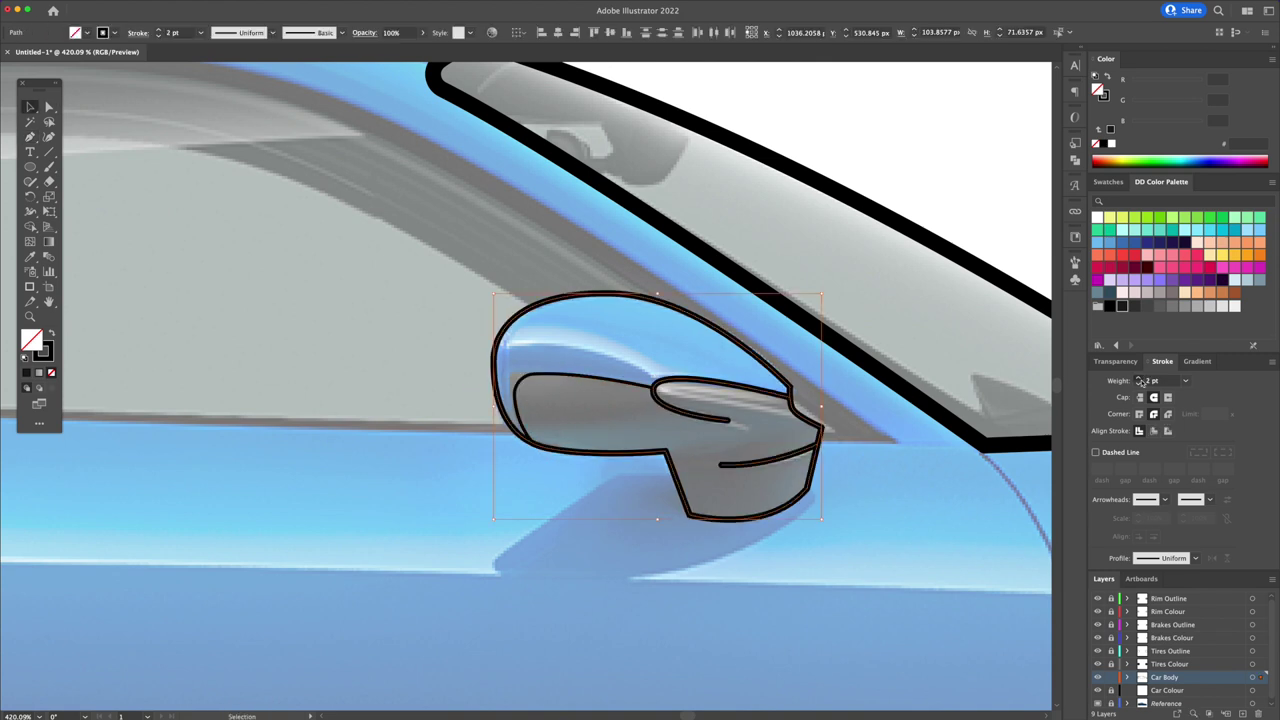
click(628, 378)
key(ctrl+shift+a)
Close the side window outline and draw the B-pillar line dividing it
key(p)
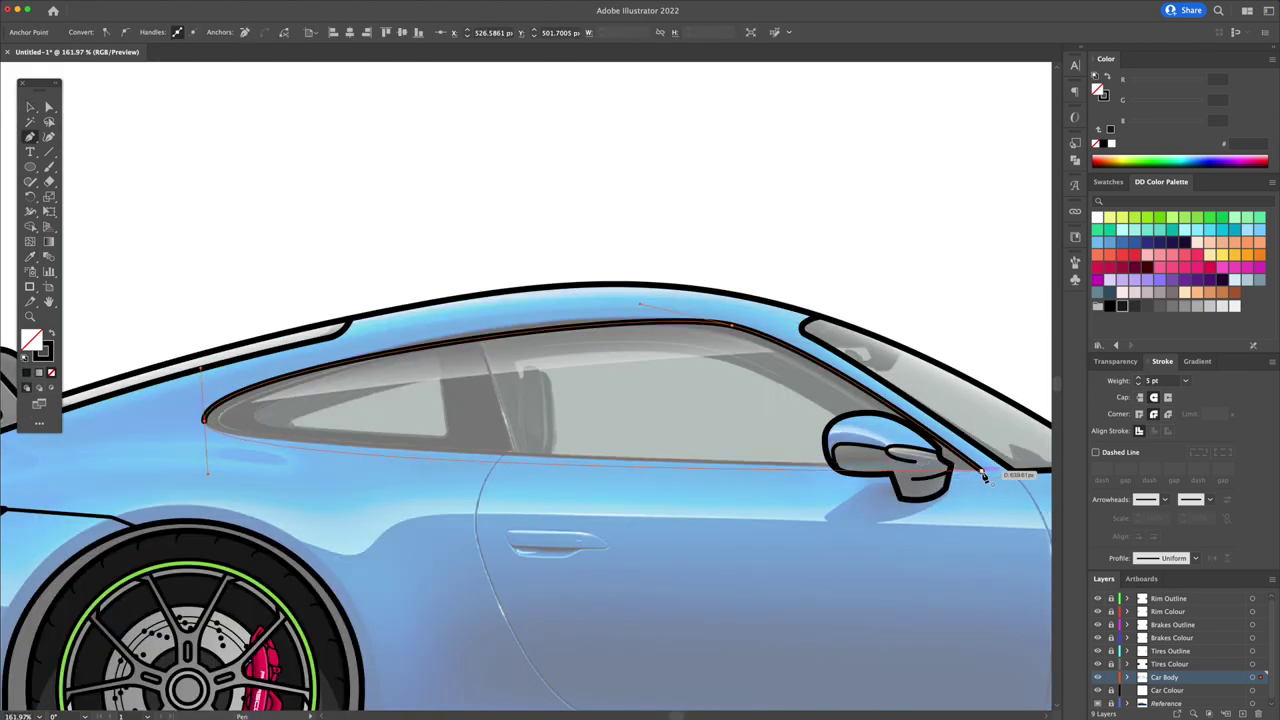
click(982, 473)
drag(486, 331, 483, 349)
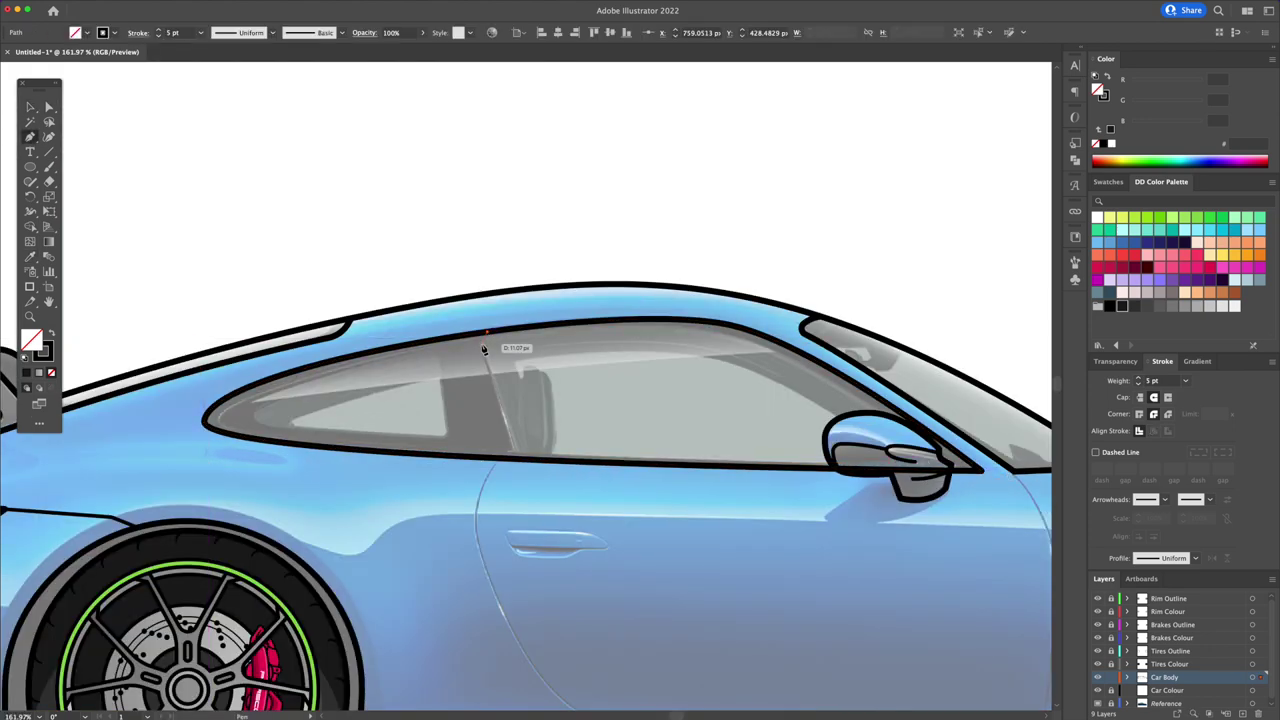
click(516, 458)
key(v)
key(ctrl+shift+a)
Create an inner window outline with a -12 px Offset Path
click(605, 458)
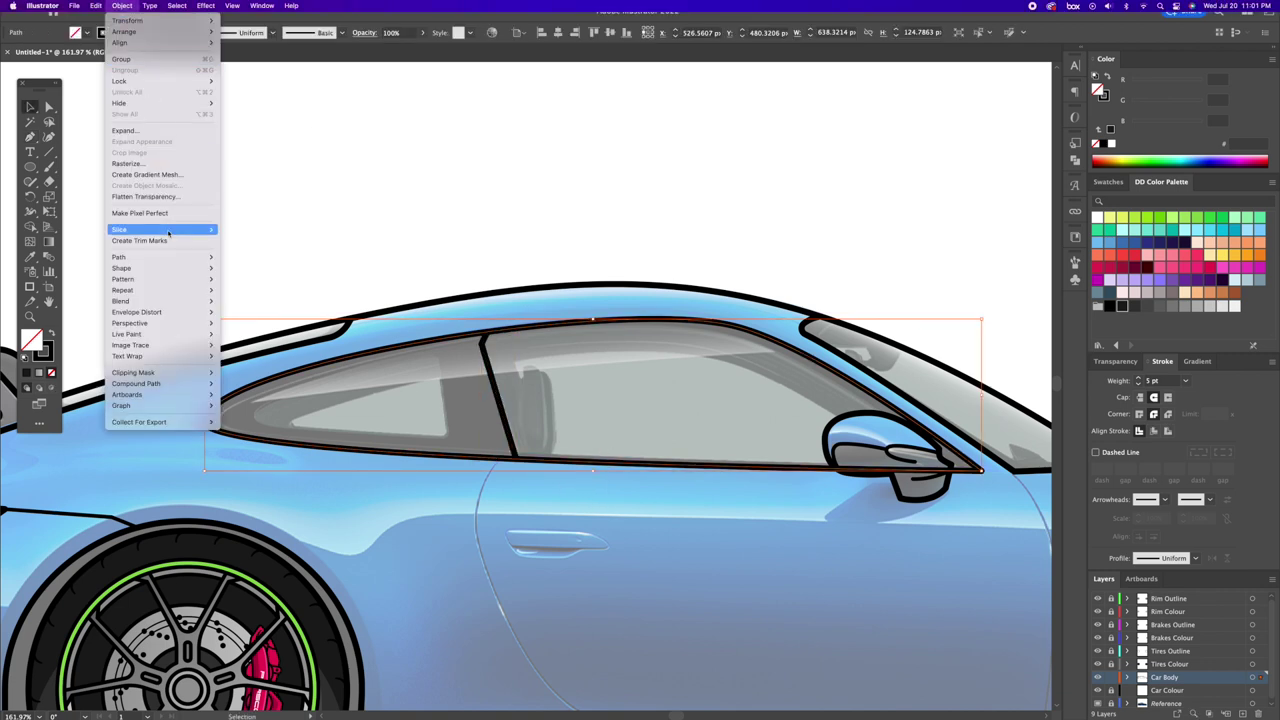
mouse_move(140, 257)
click(246, 292)
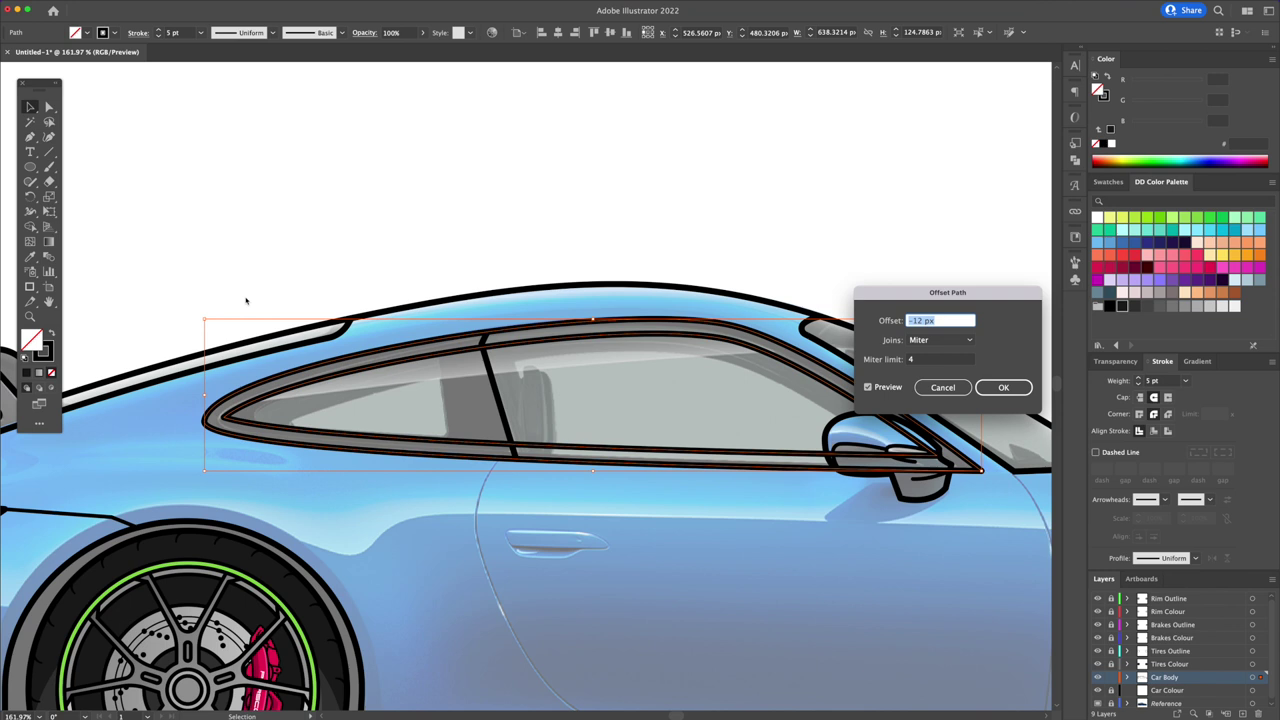
key(Return)
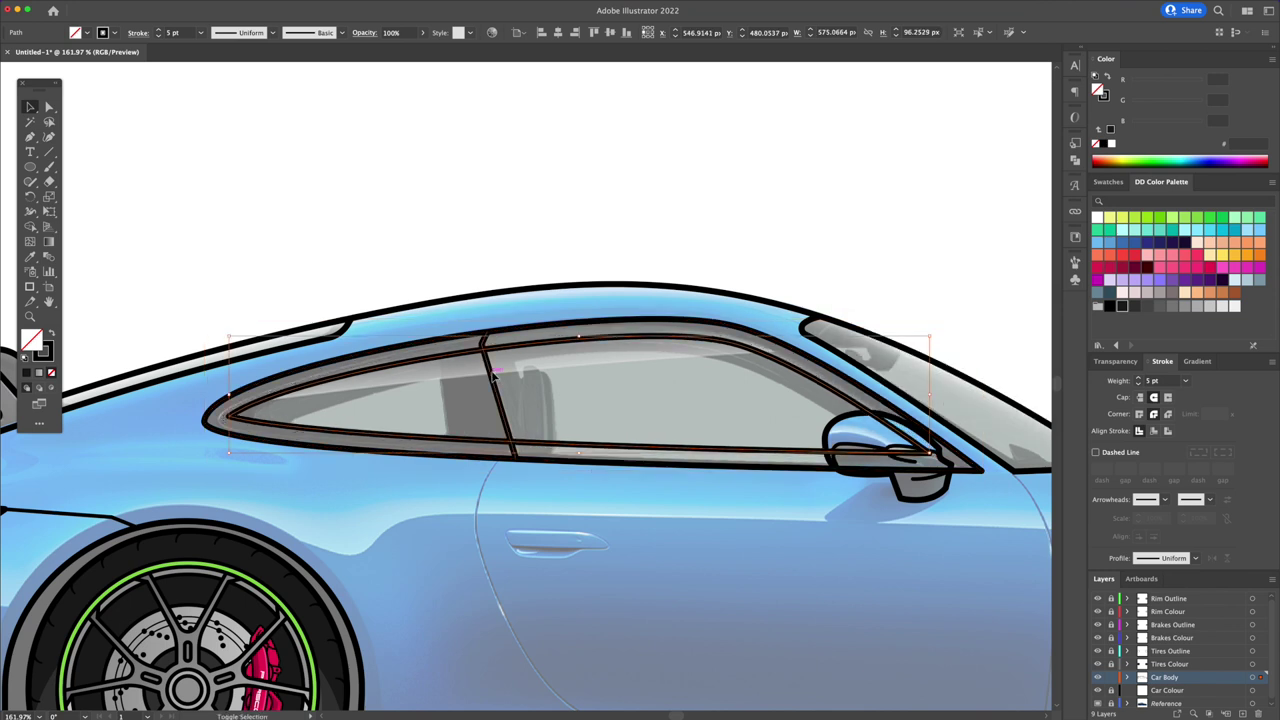
click(543, 251)
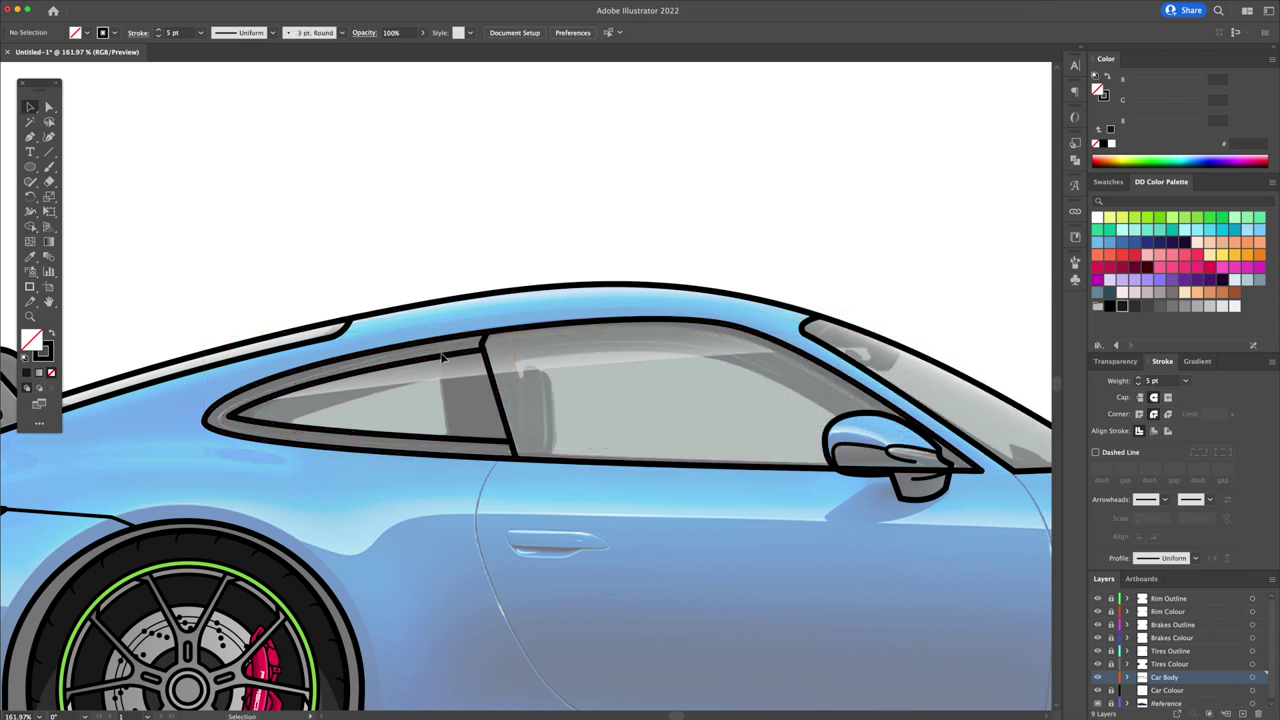
Draw a divider line and split off the rear quarter window with Shape Builder
click(441, 357)
click(447, 440)
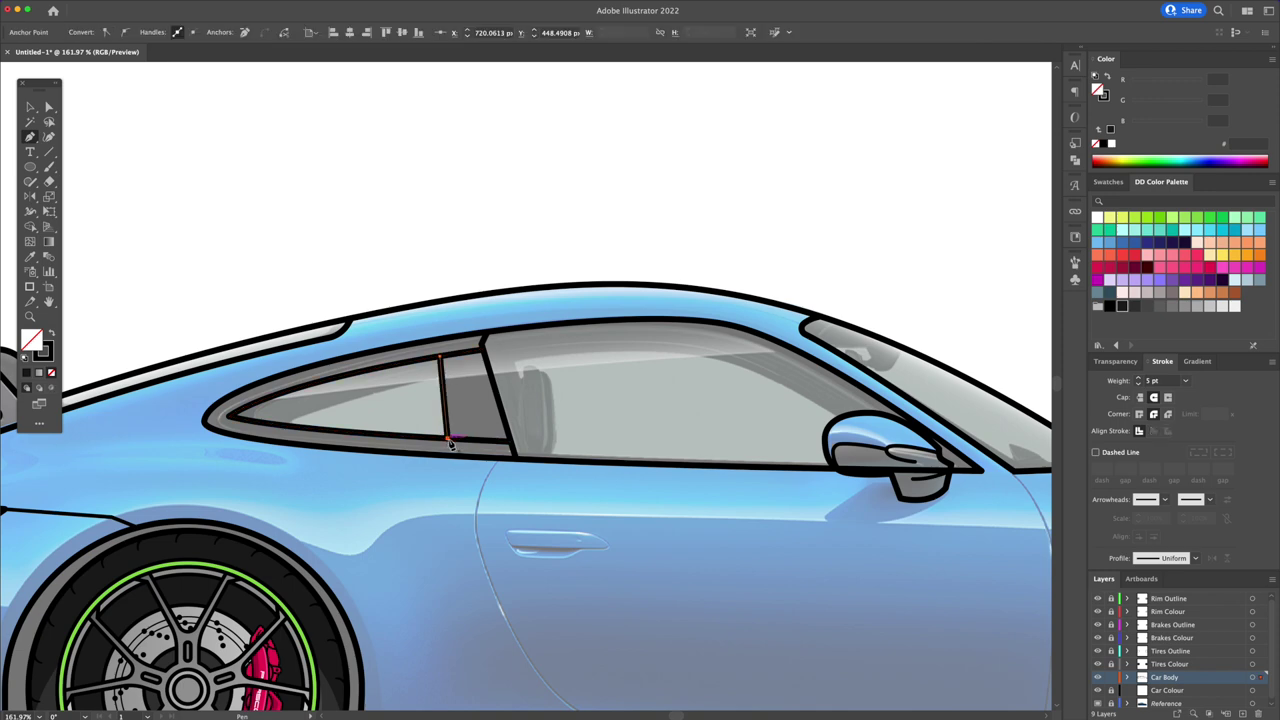
shift+click(470, 442)
key(shift+m)
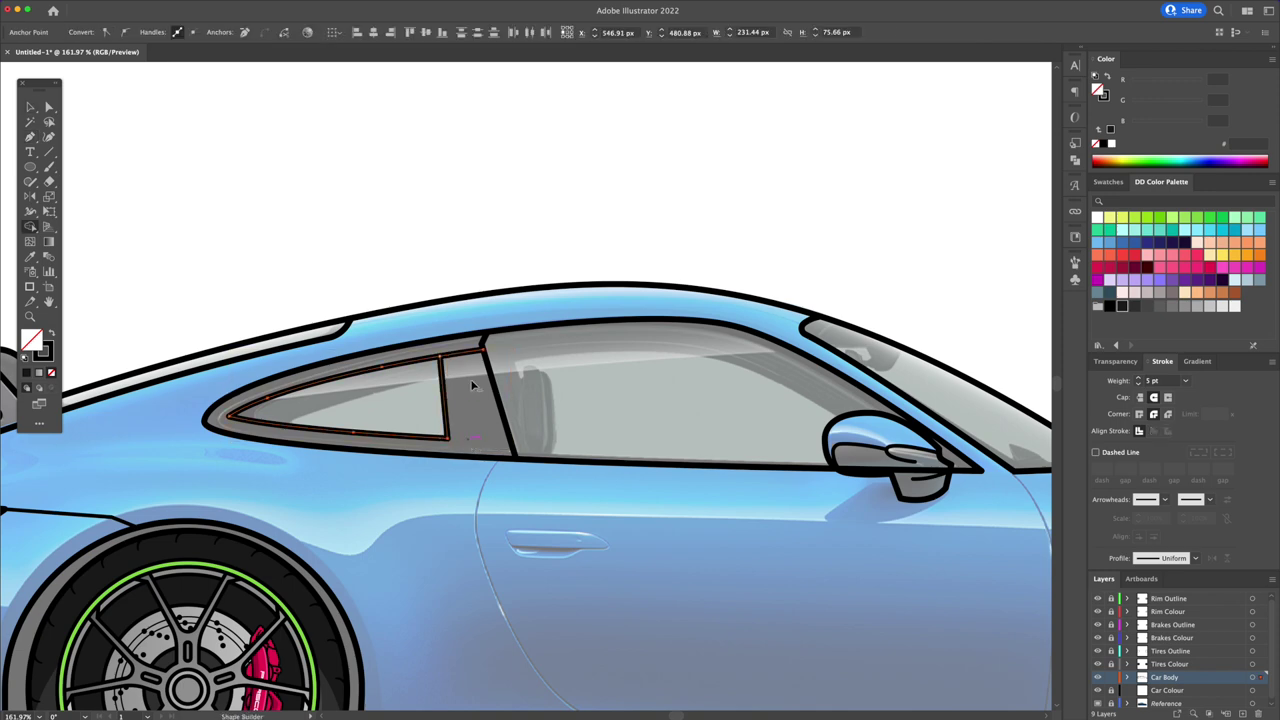
key(p)
scroll(456, 366, down, 3)
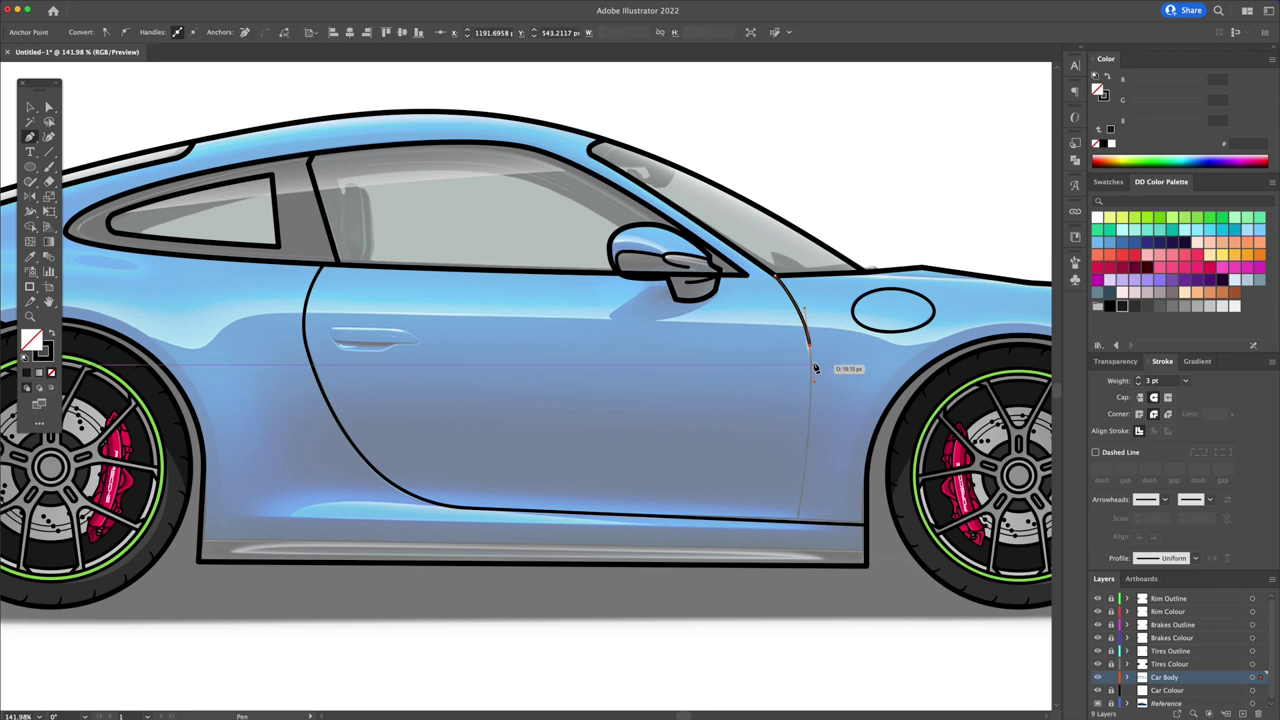
Finish the door cut line and close the sill outline
click(800, 521)
key(a)
key(p)
click(201, 541)
scroll(313, 329, up, 5)
Draw the closed door handle outline
click(369, 335)
click(392, 383)
click(685, 390)
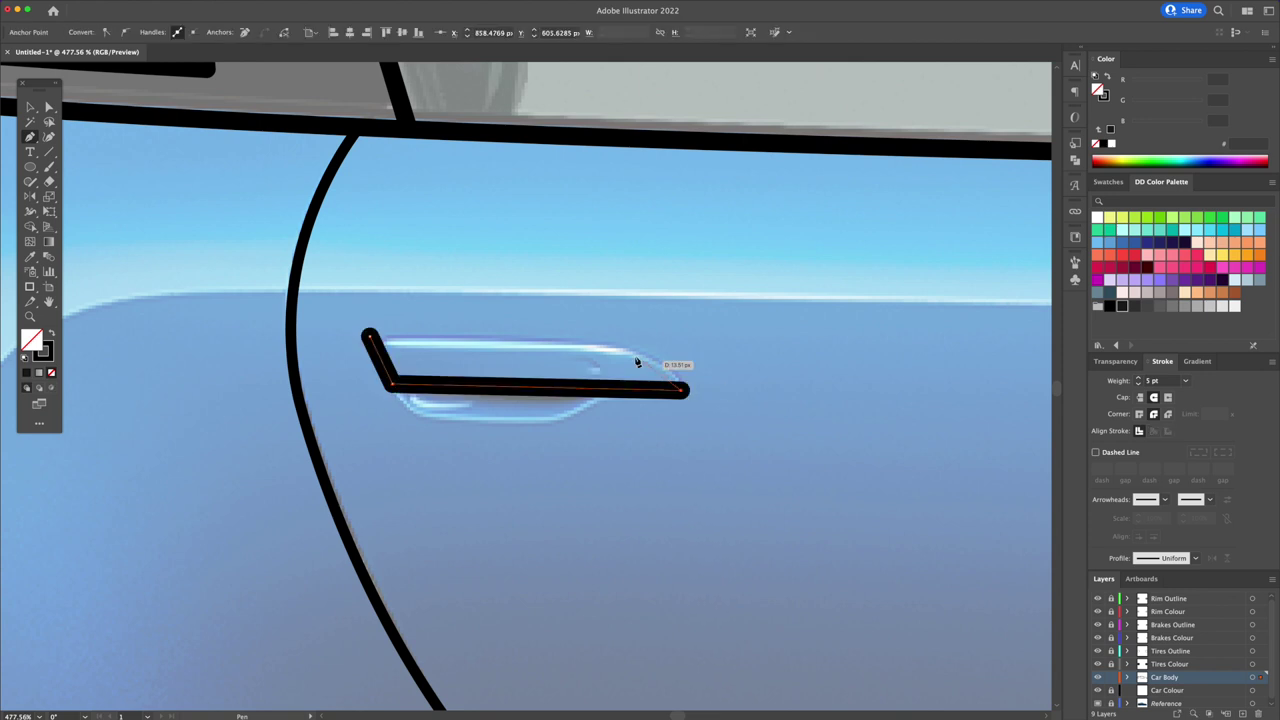
click(605, 336)
click(370, 336)
key(v)
click(622, 421)
Draw the recess shape beneath the door handle
key(p)
click(428, 388)
click(414, 418)
click(608, 397)
click(428, 384)
key(v)
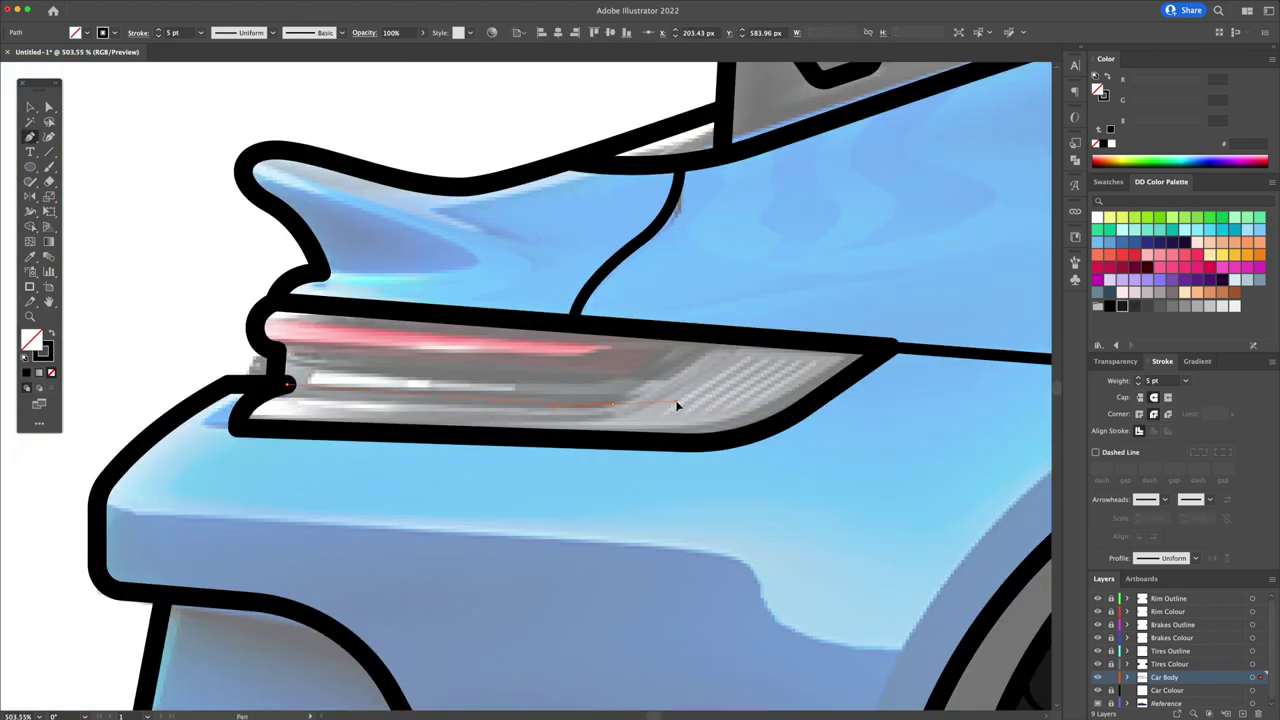
Add the curved inner lines of the tail light
click(677, 405)
click(720, 340)
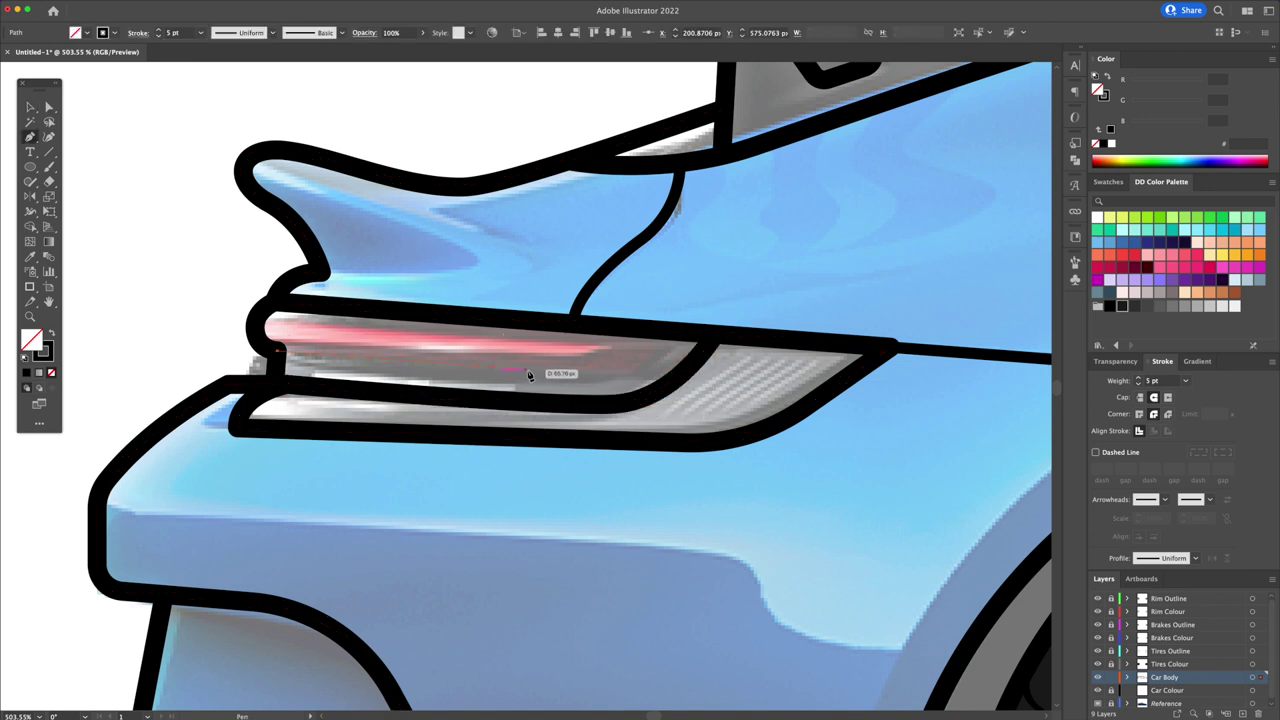
click(626, 377)
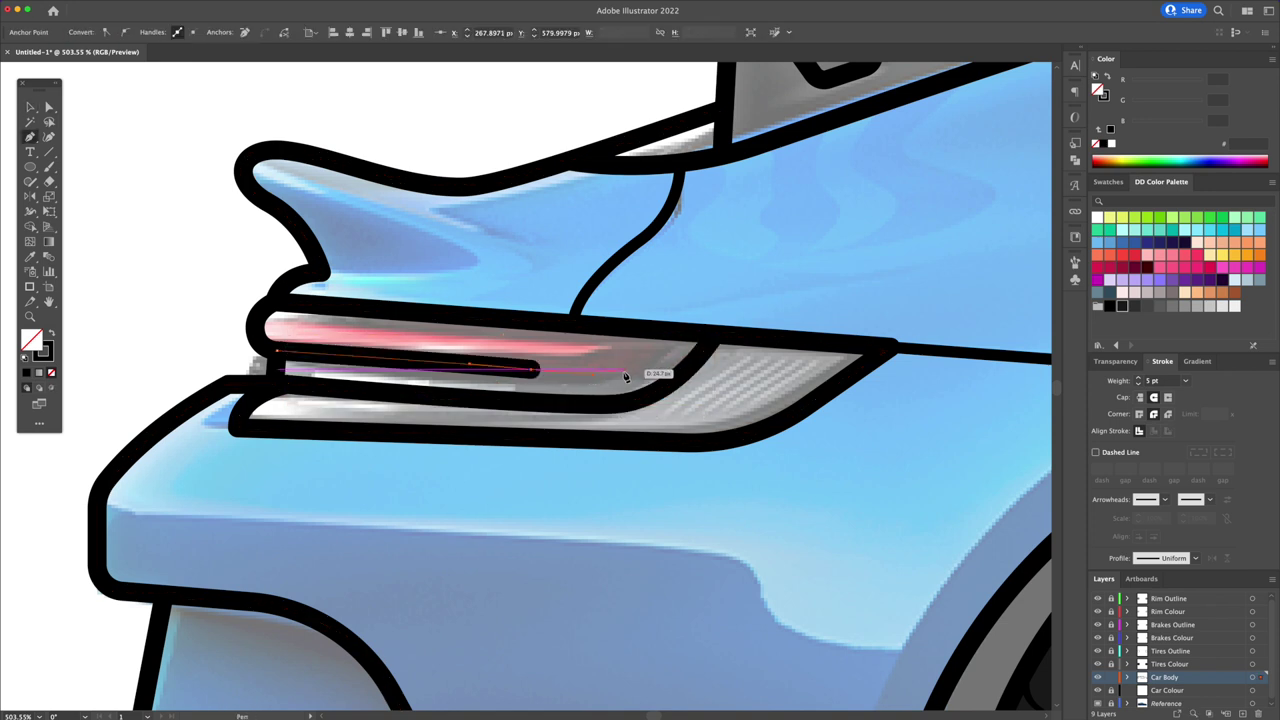
click(683, 333)
key(a)
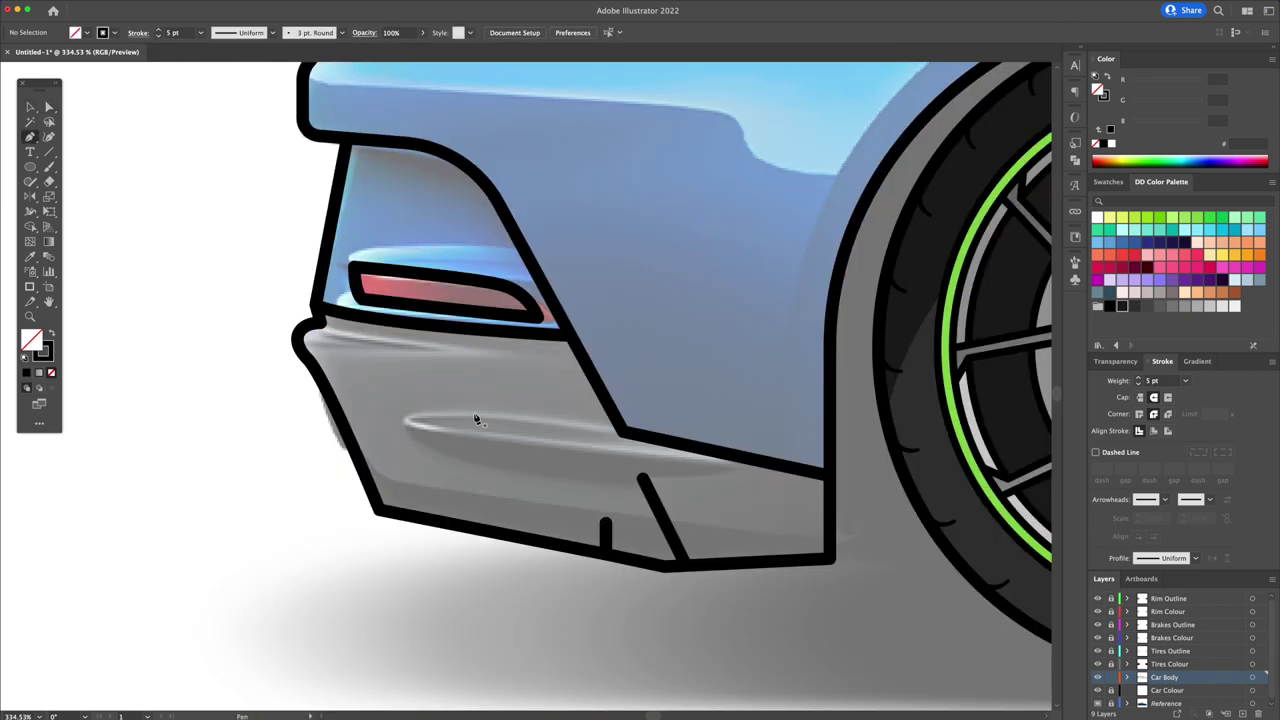
key(p)
Draw the hook-shaped rear bumper swoosh and the headlight's inner line
click(405, 421)
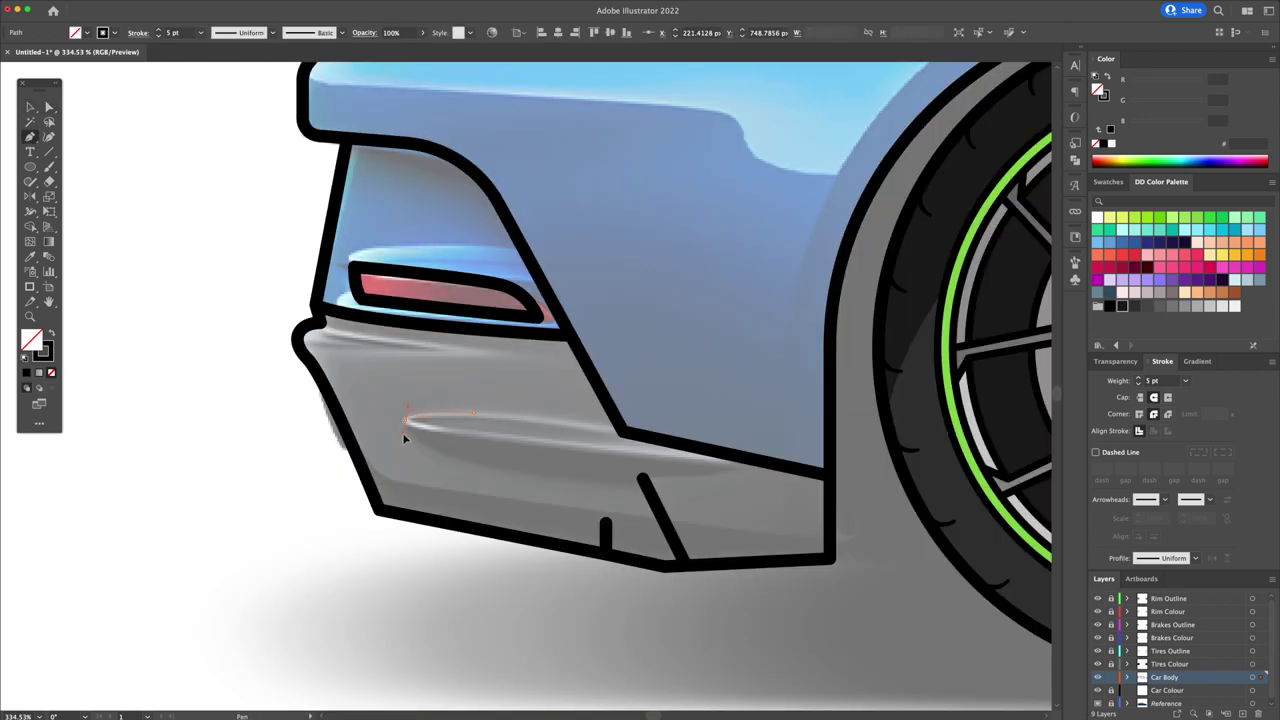
click(597, 456)
key(v)
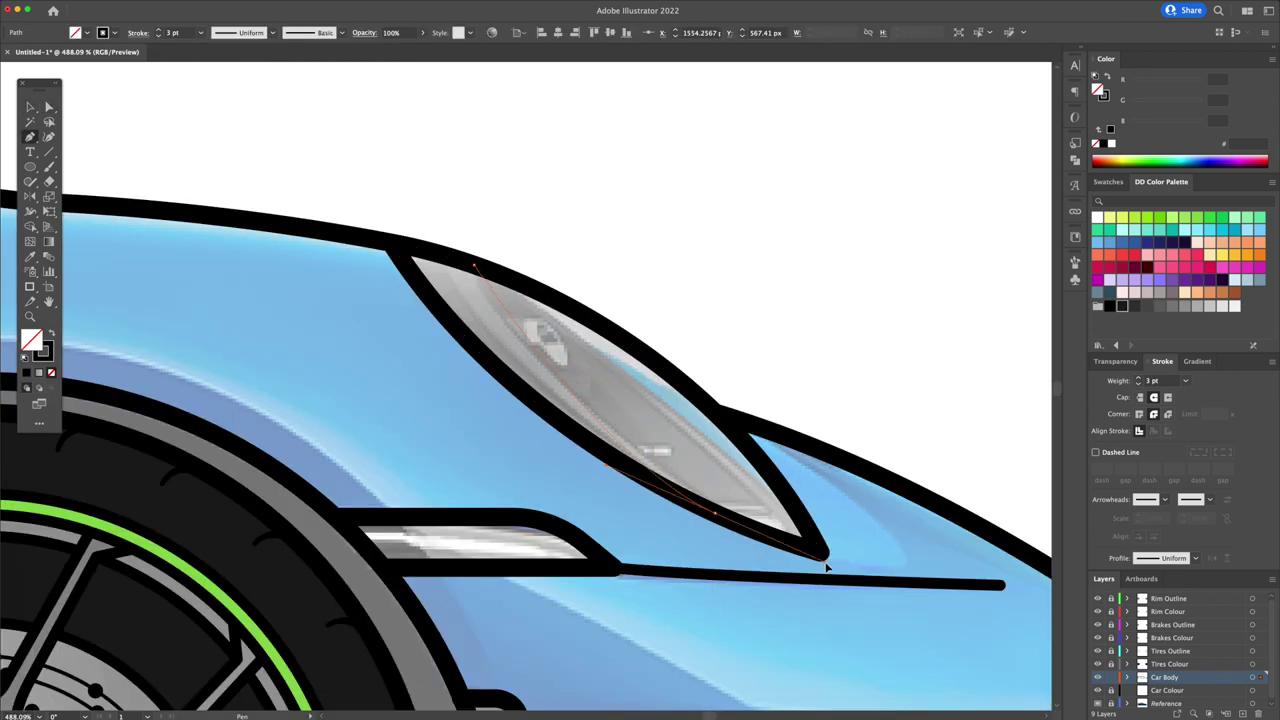
click(438, 255)
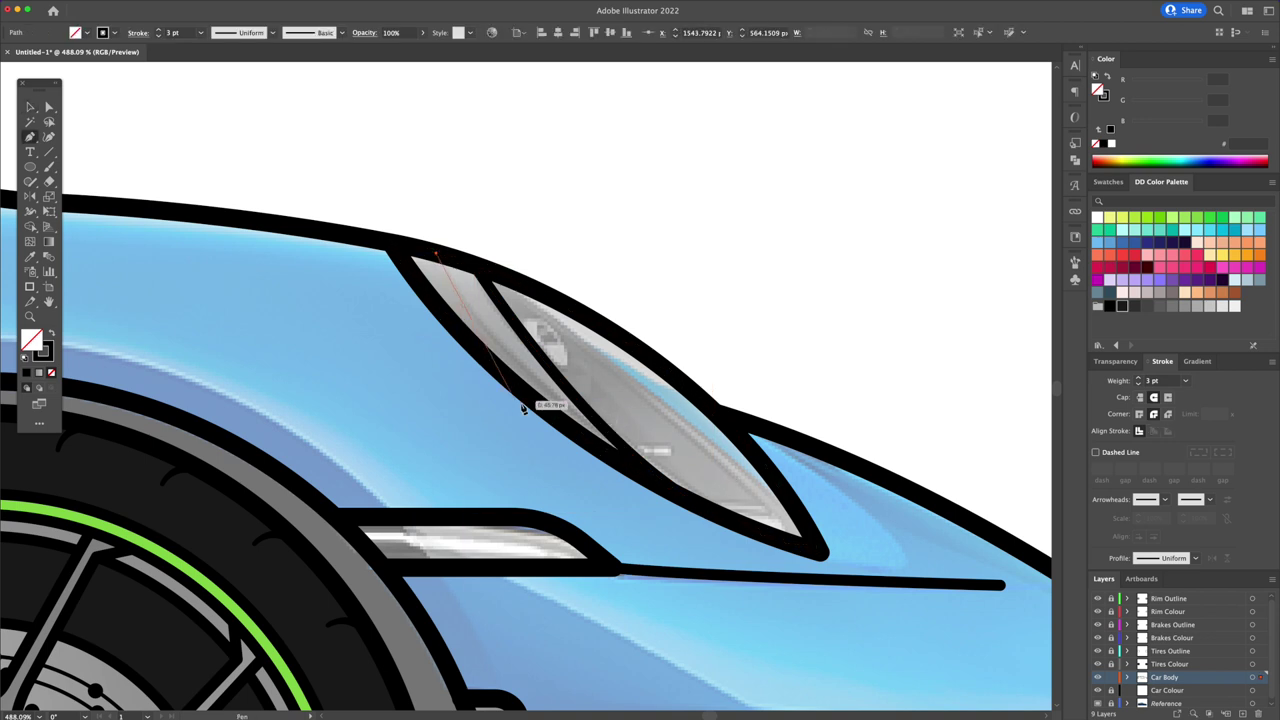
click(593, 447)
key(v)
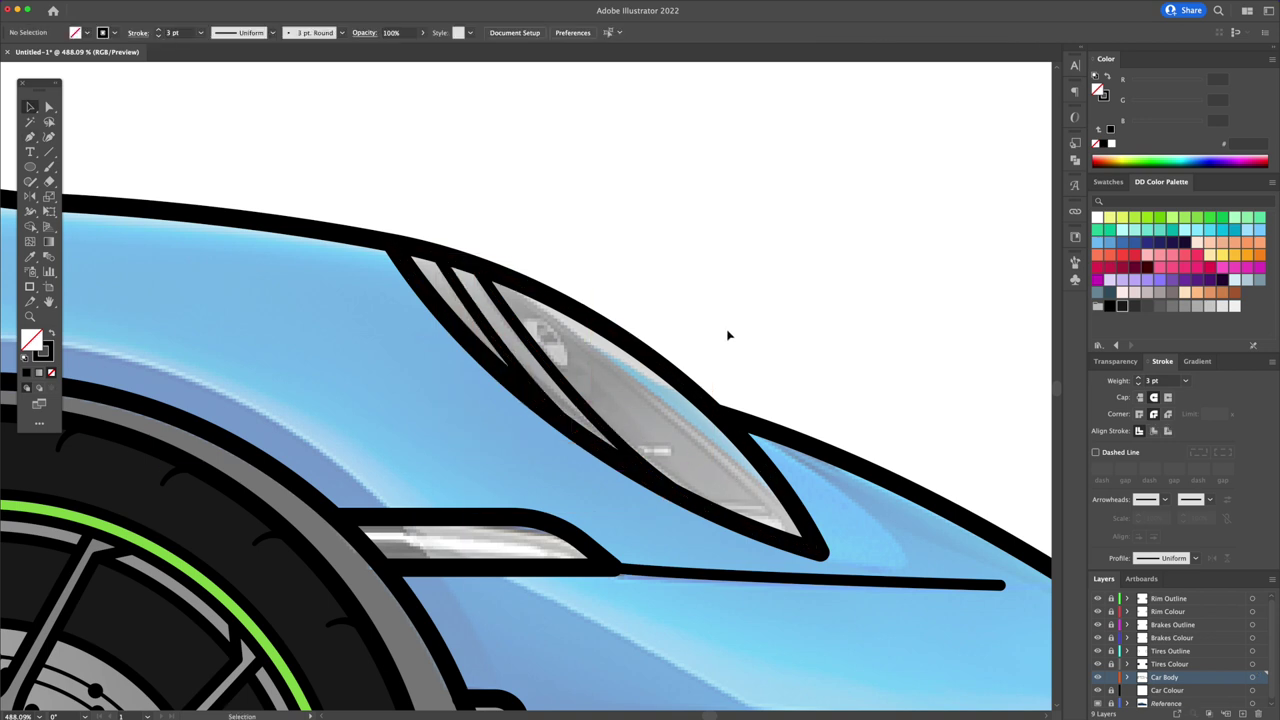
Add a small ellipse inside the headlight
key(l)
mouse_move(583, 363)
mouse_down()
mouse_move(612, 421)
mouse_move(573, 355)
mouse_up()
key(p)
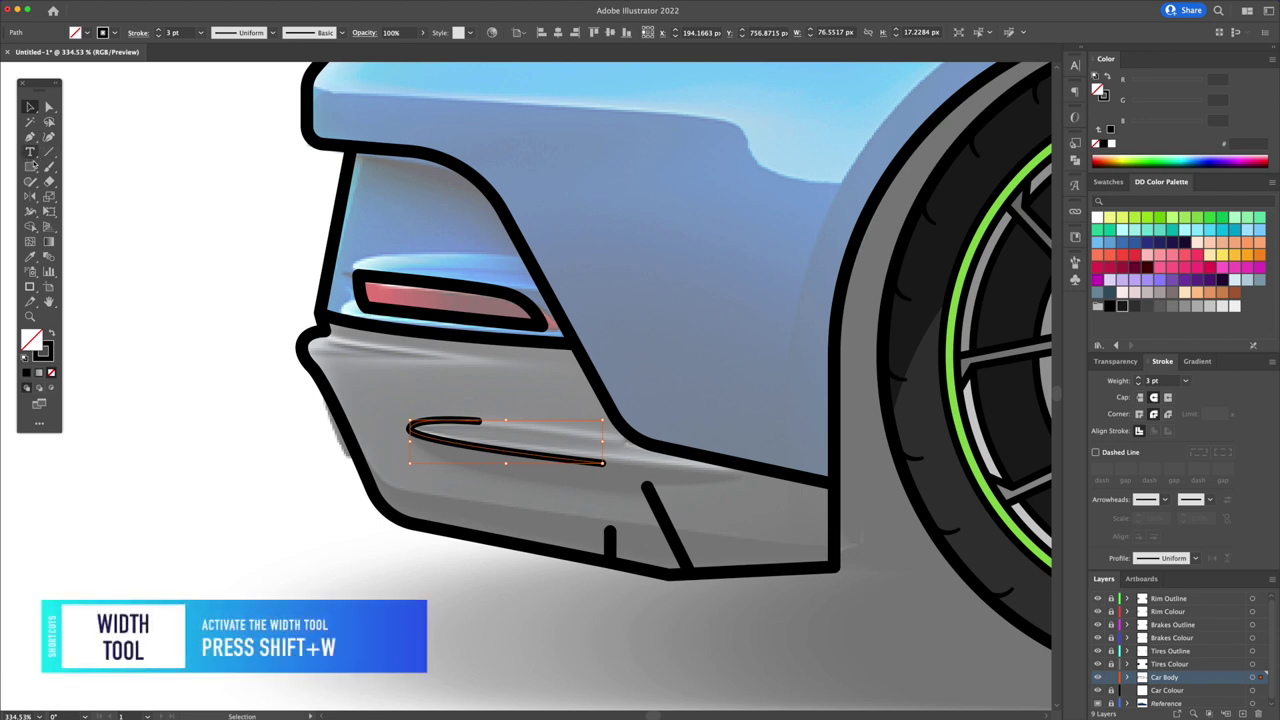
Taper the bumper swoosh and diagonal bumper line with the Width tool
click(30, 213)
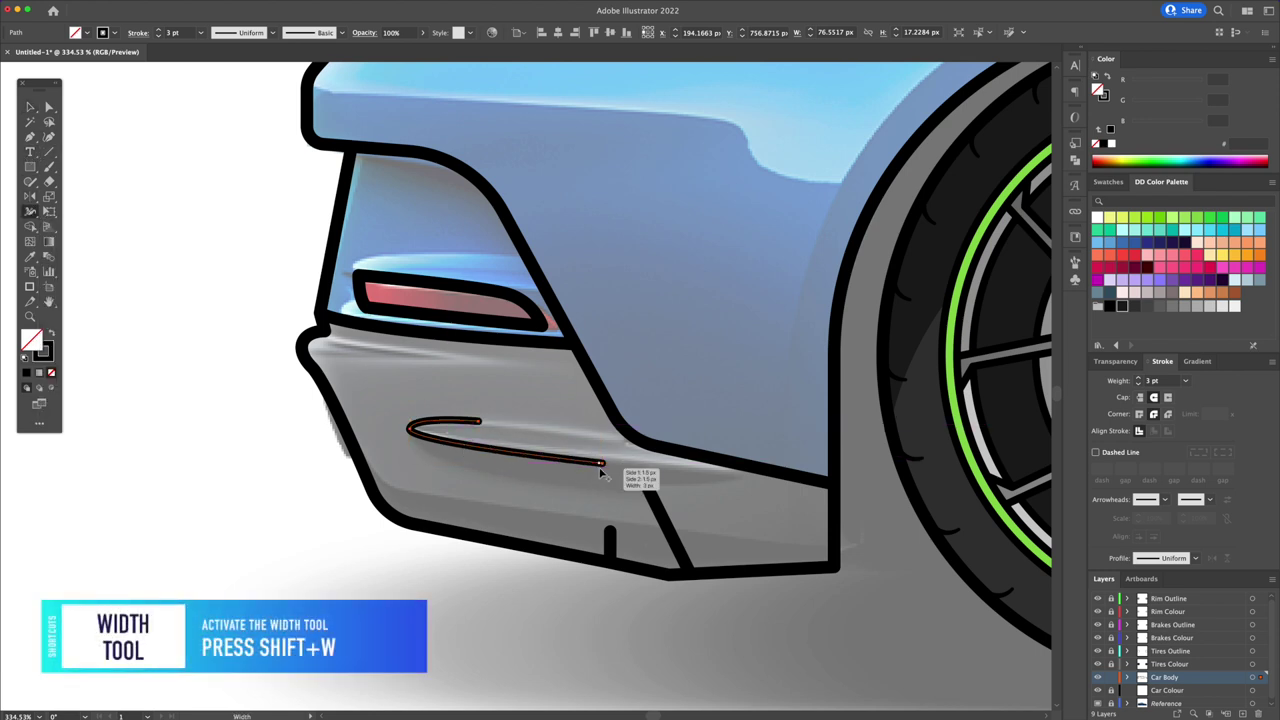
drag(603, 470, 603, 467)
ctrl+click(648, 488)
drag(648, 488, 648, 489)
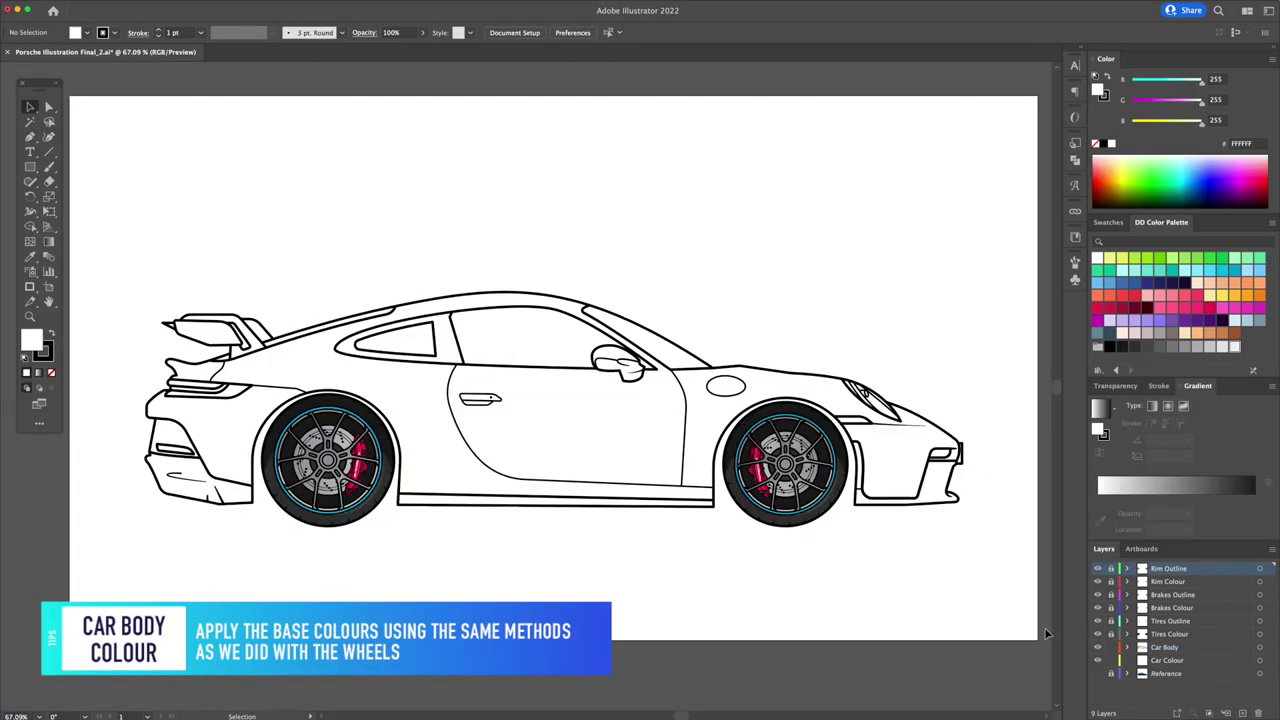
Copy the Car Body artwork onto the Car Colour layer and hide the Car Body layer
click(1166, 648)
key(v)
key(ctrl+a)
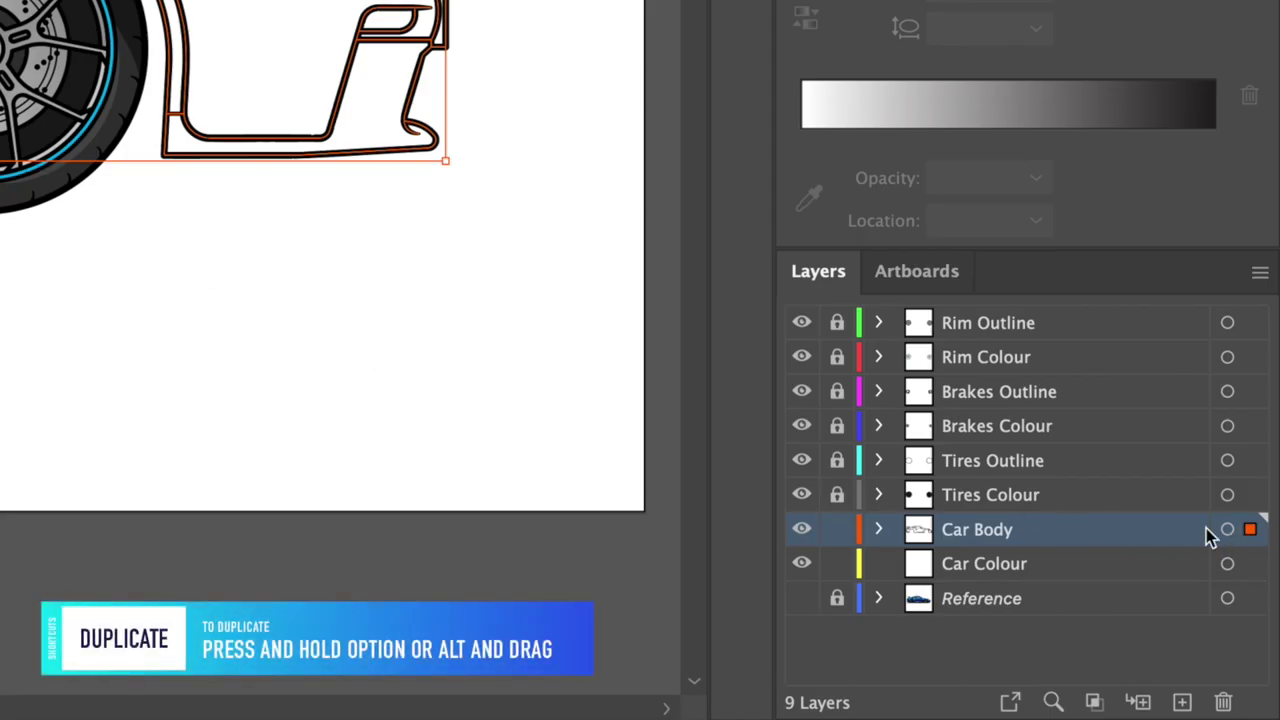
drag(1250, 529, 1250, 564)
click(837, 529)
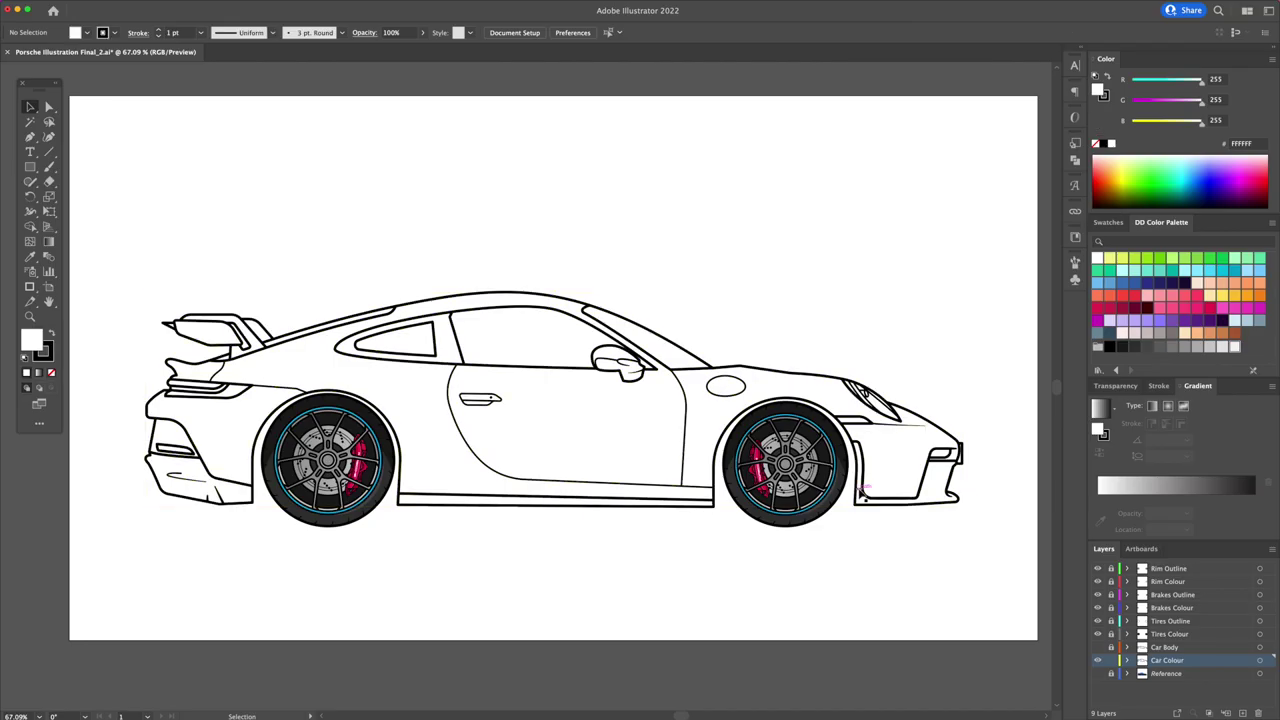
click(505, 421)
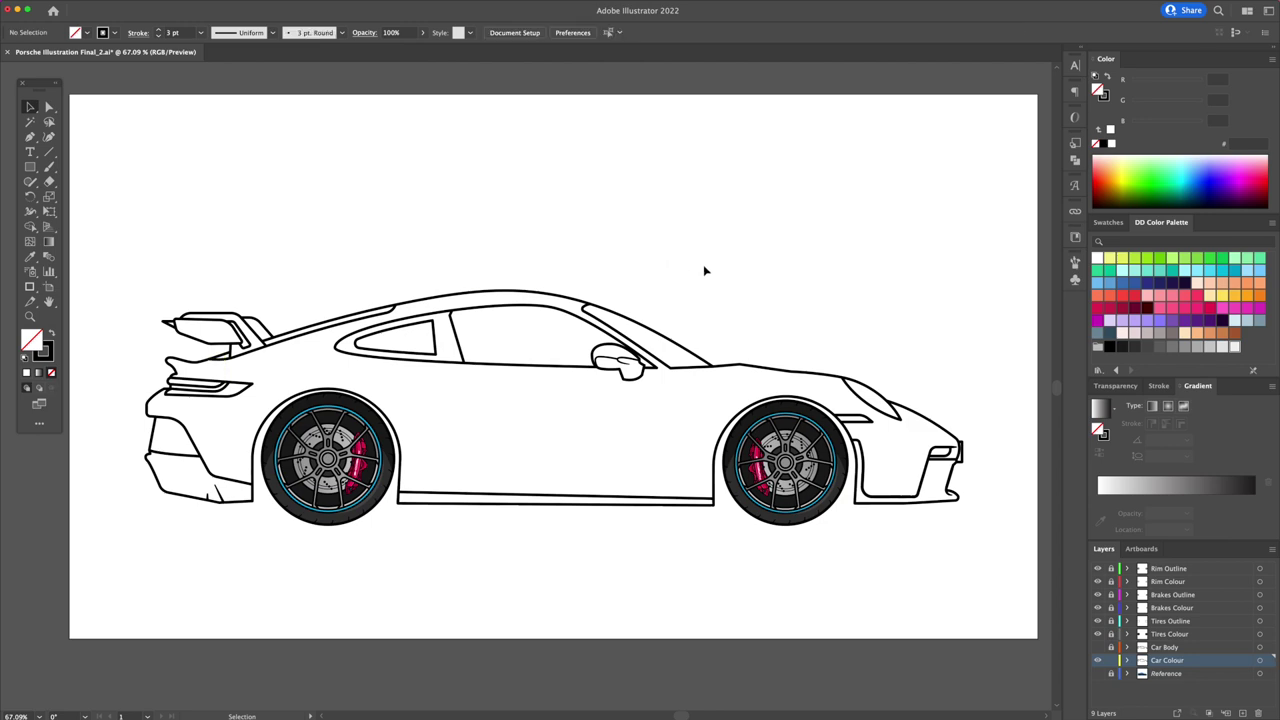
Outline the car strokes and unite all paths into one shape
key(ctrl+a)
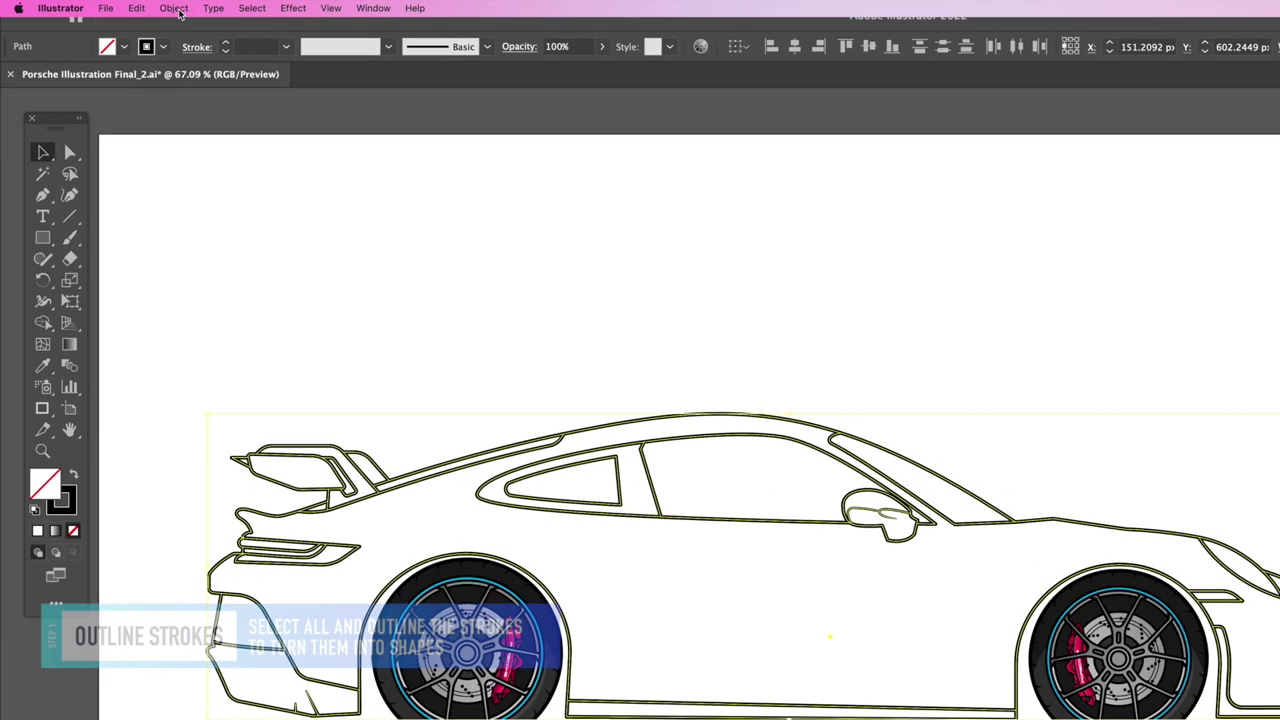
click(122, 6)
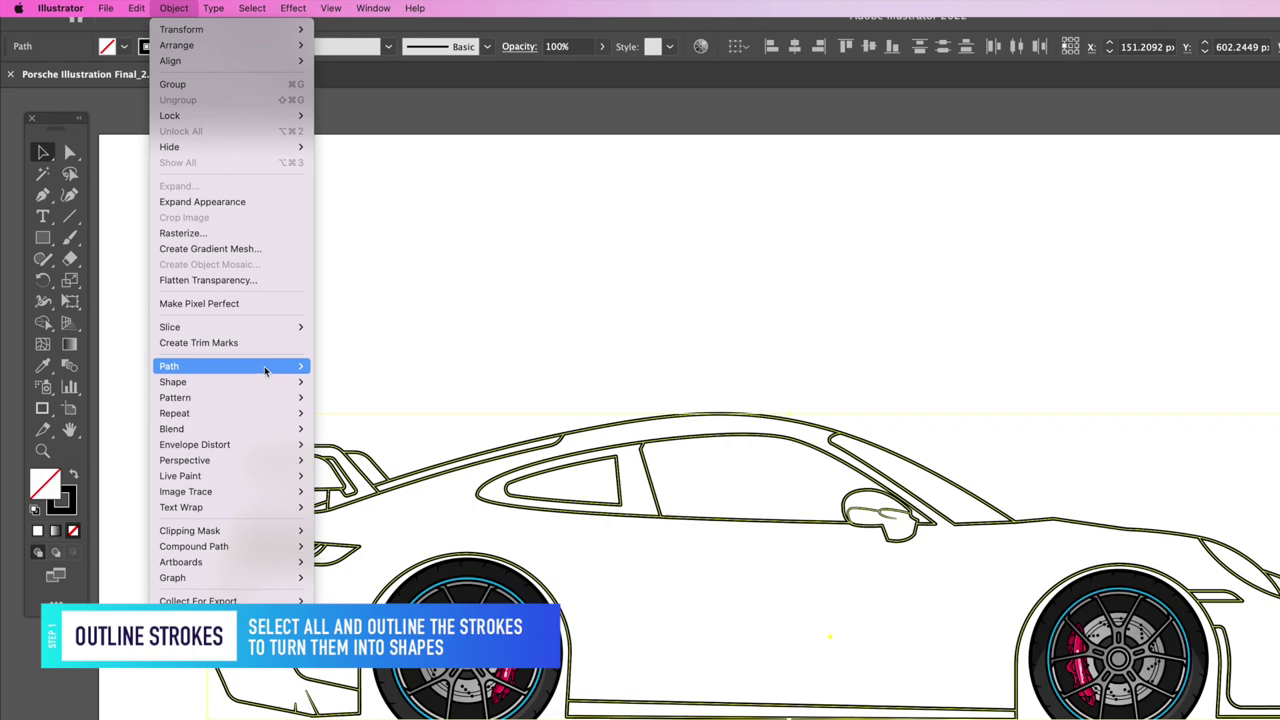
mouse_move(169, 366)
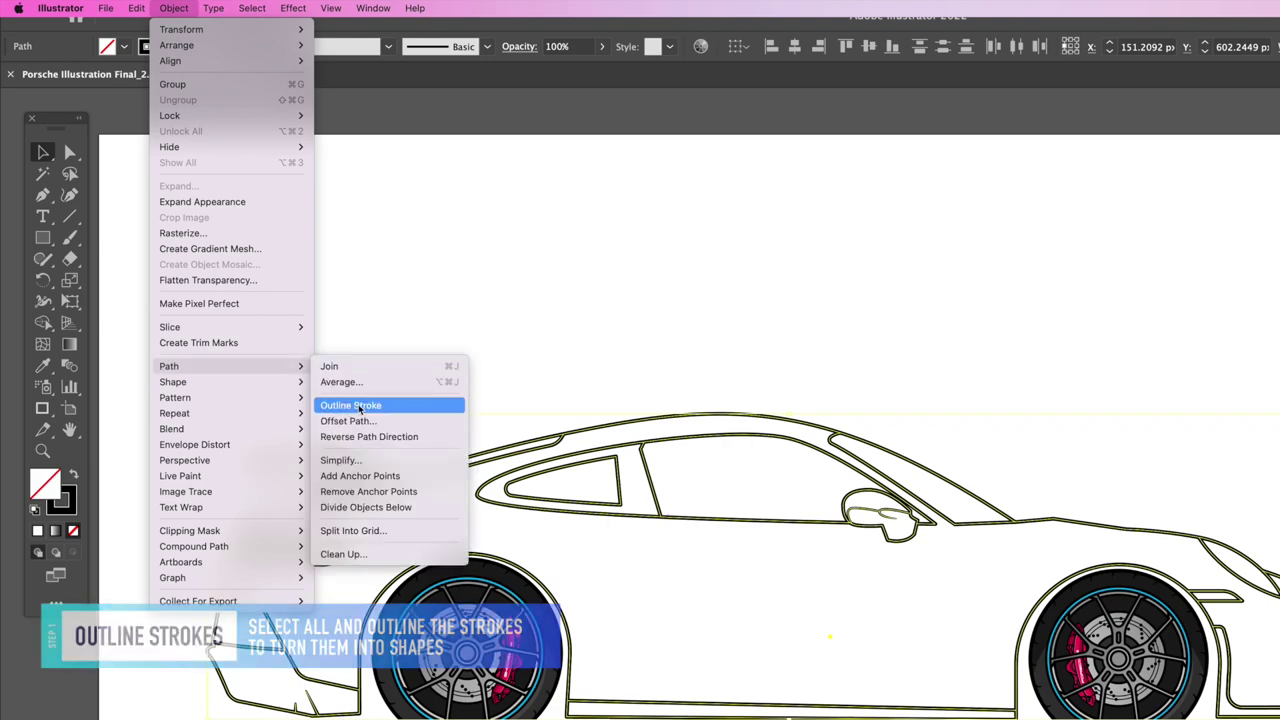
click(345, 407)
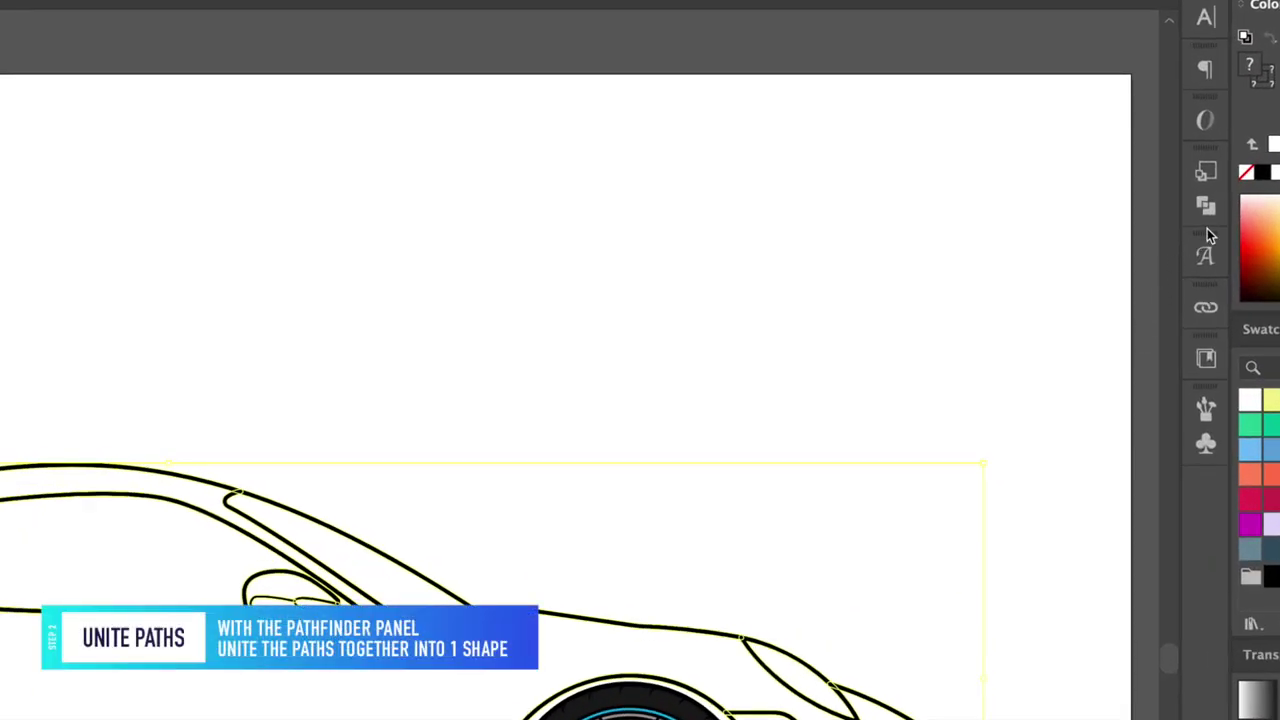
click(1210, 209)
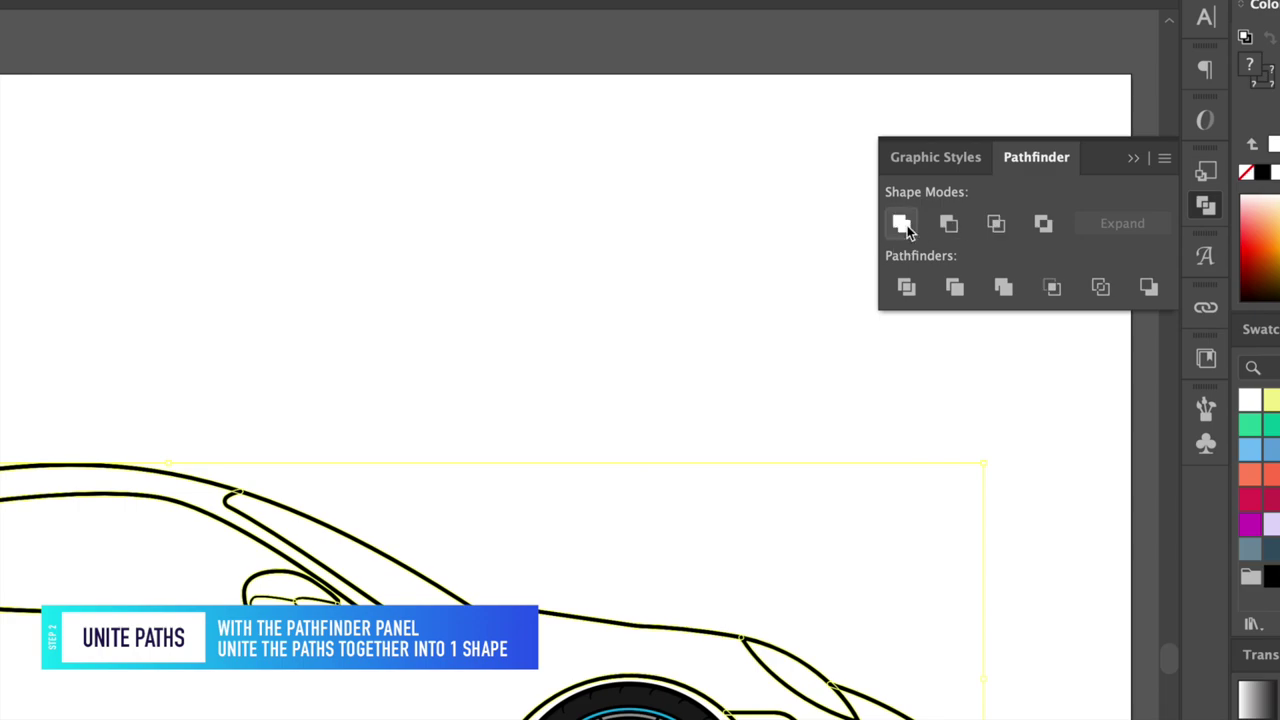
click(907, 225)
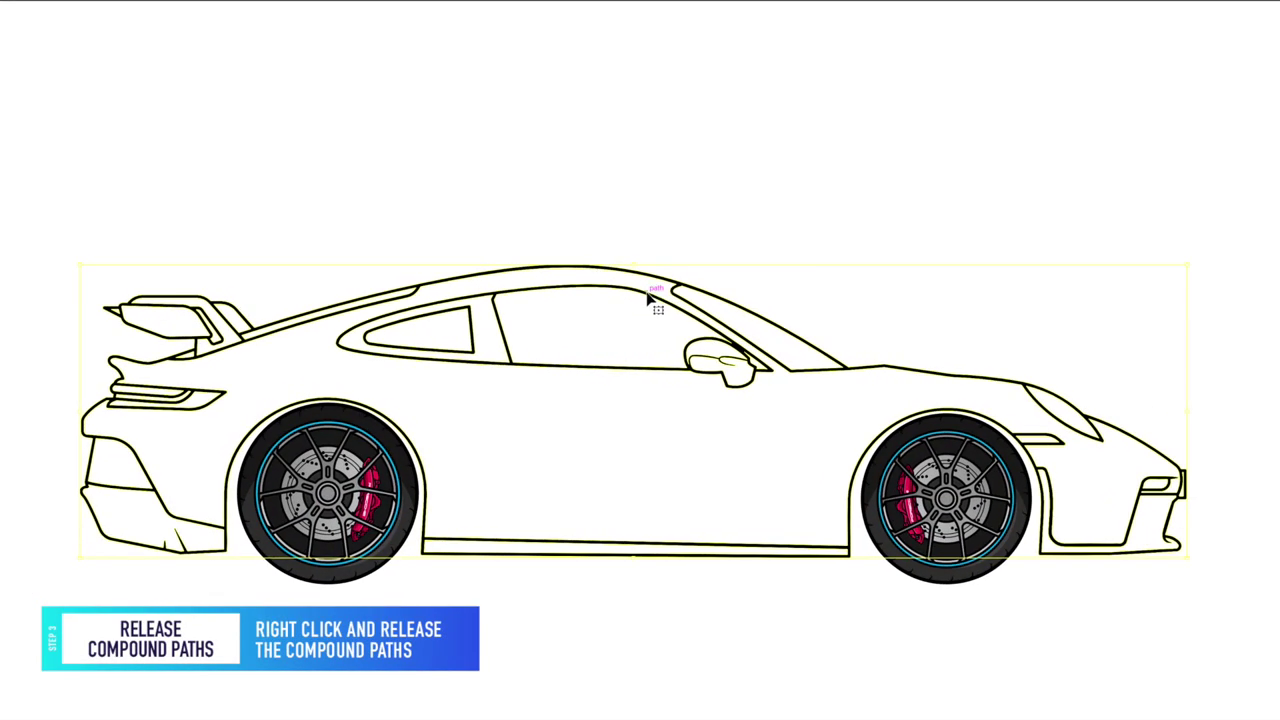
Ungroup the merged shape, release the window compound path and delete the black window
right_click(648, 297)
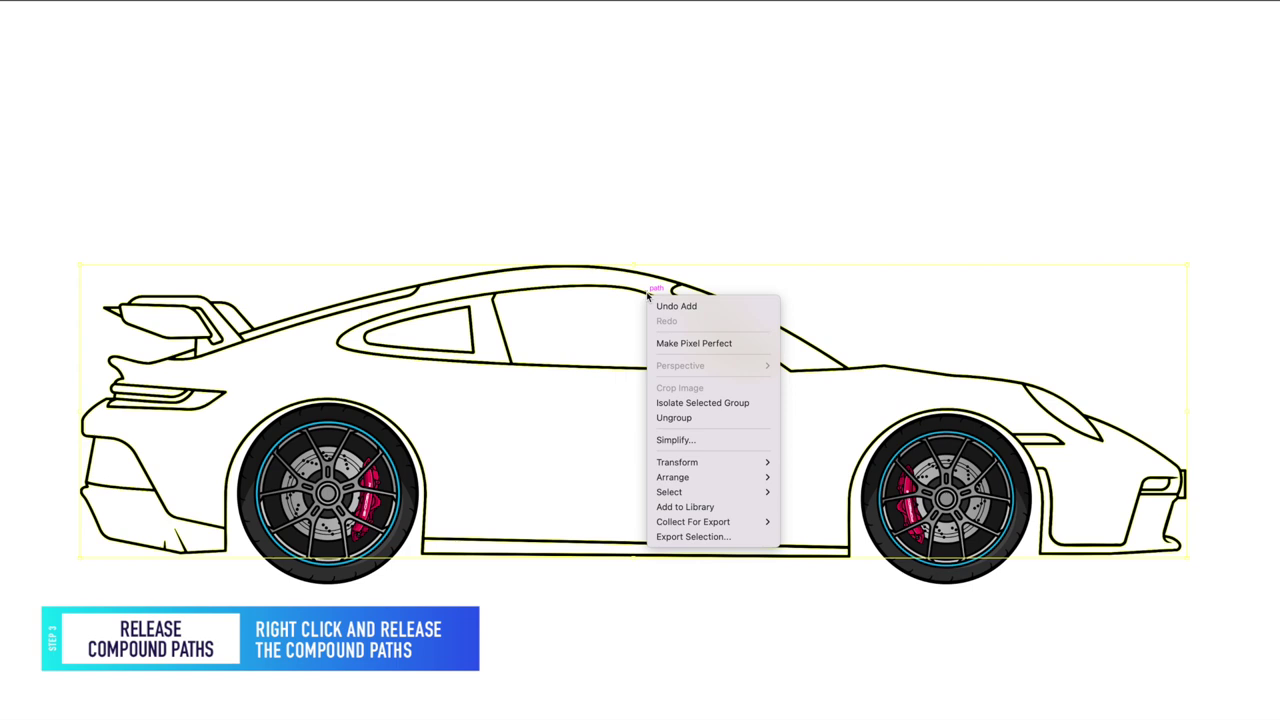
click(675, 418)
click(771, 259)
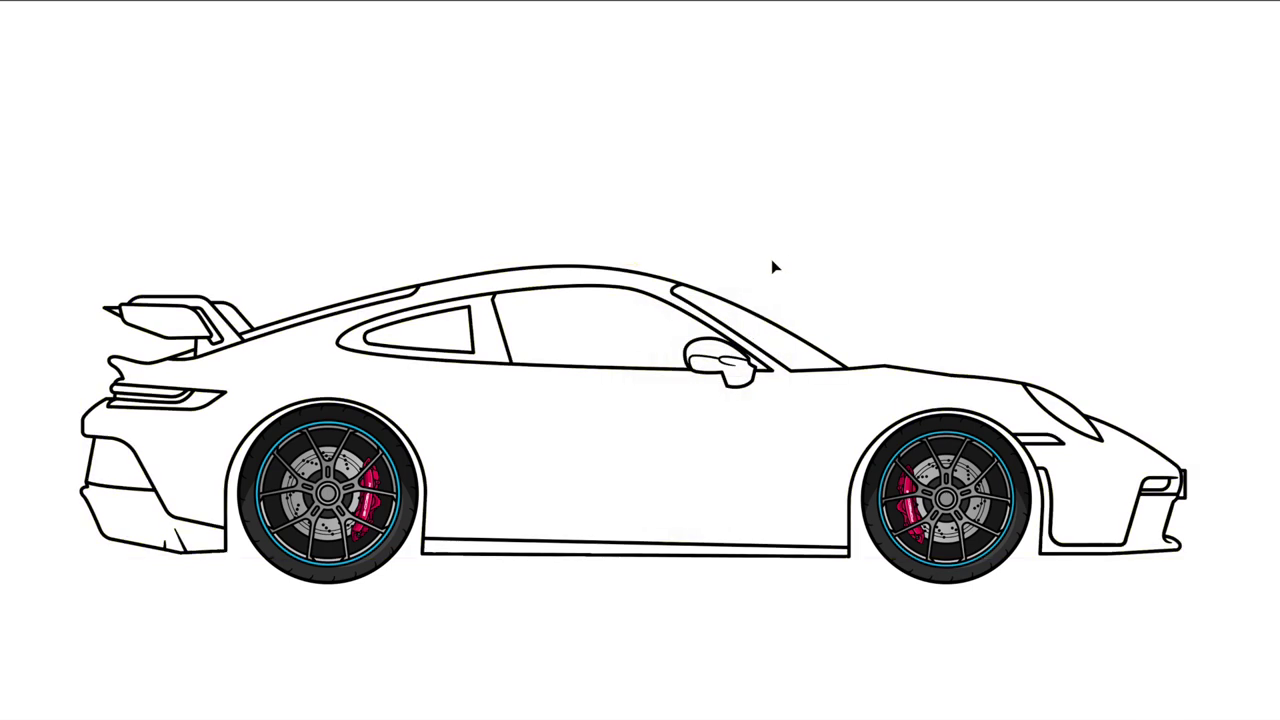
right_click(634, 296)
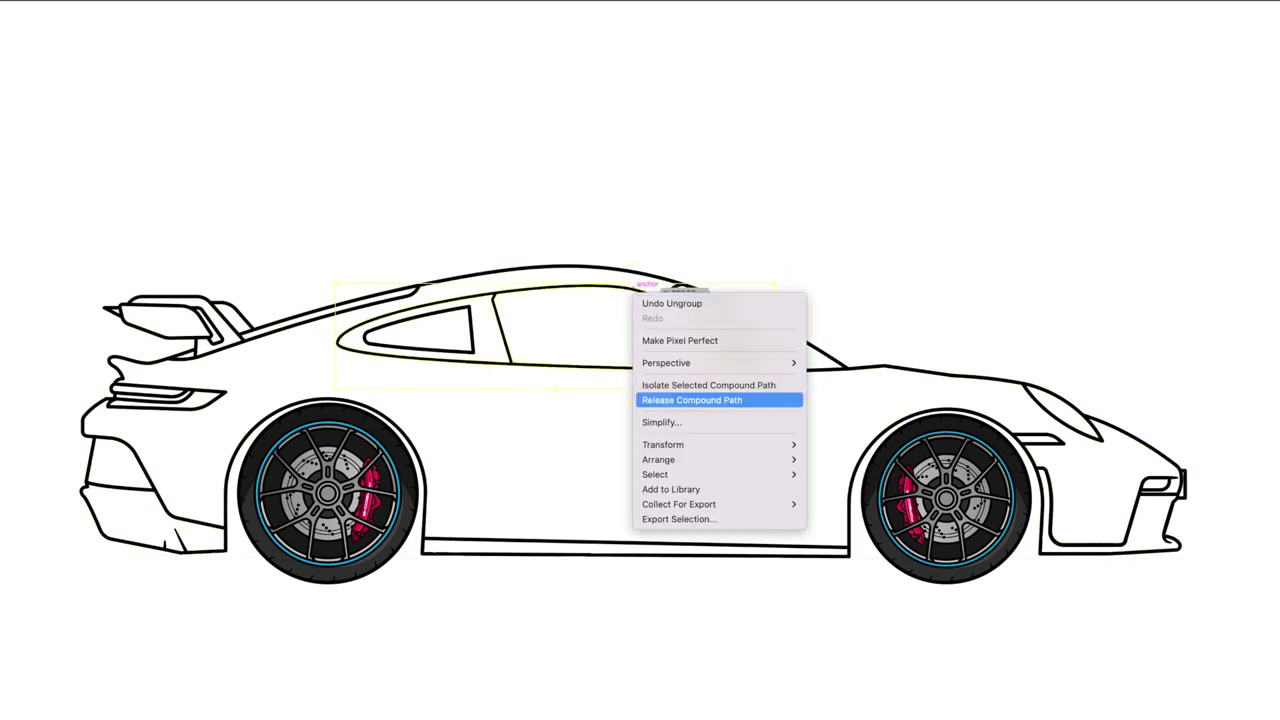
click(661, 400)
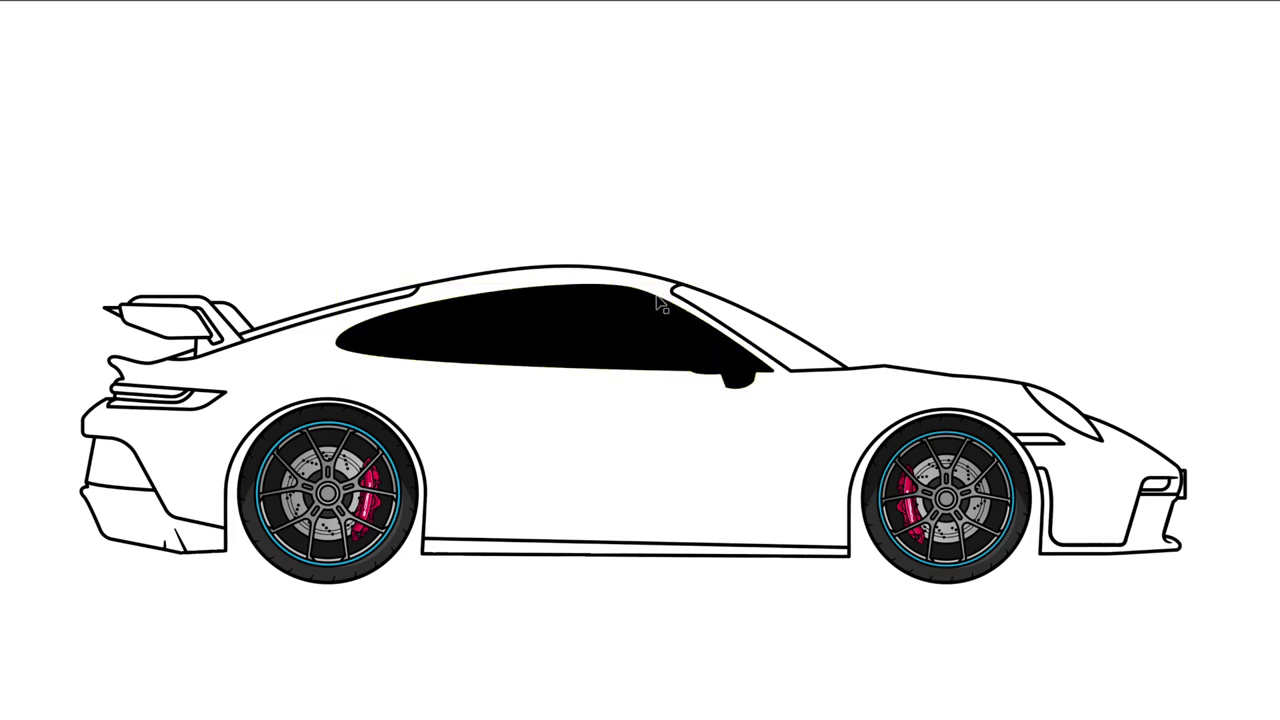
key(Delete)
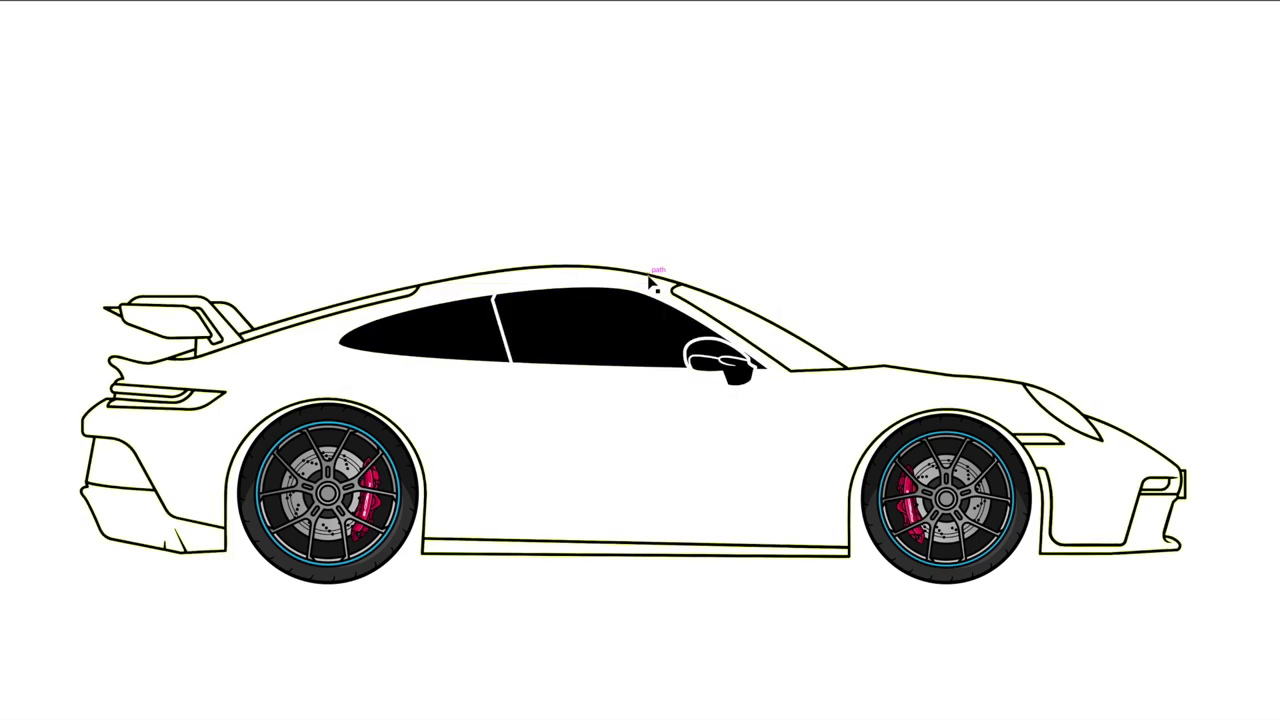
Release the car compound path, fill it CCCCCC, and show the Car Body line-art
right_click(650, 283)
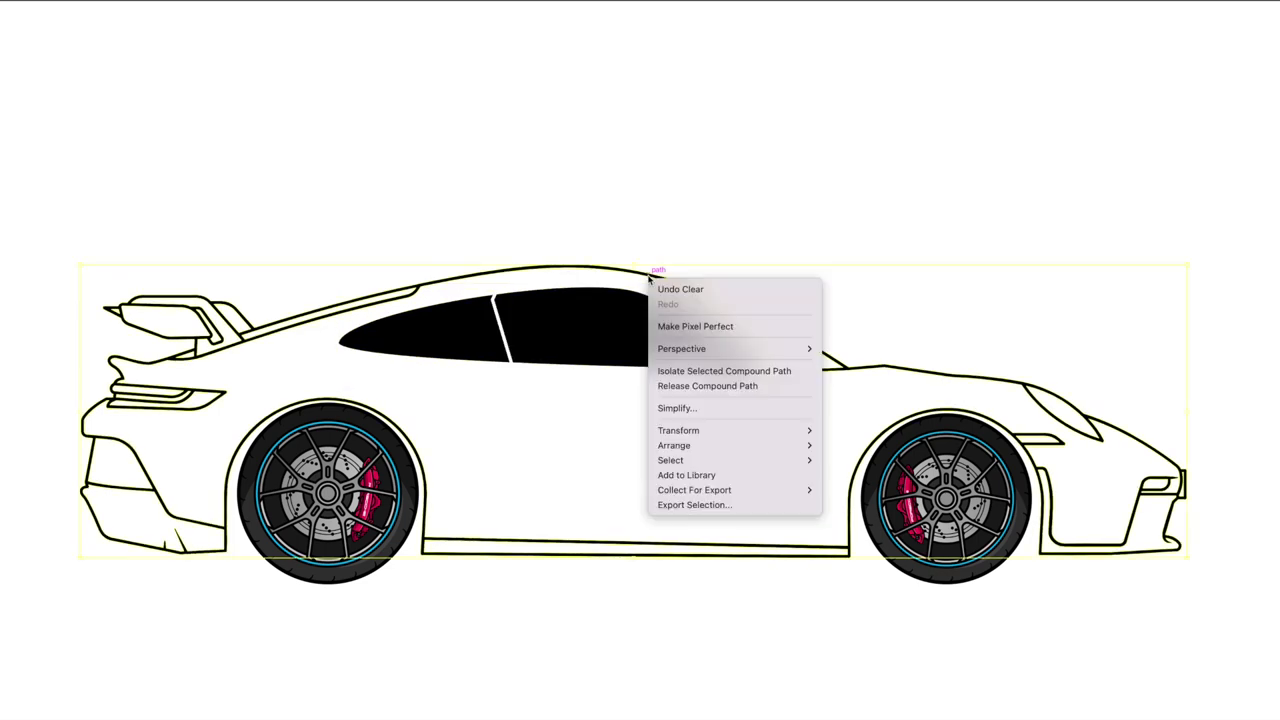
click(705, 386)
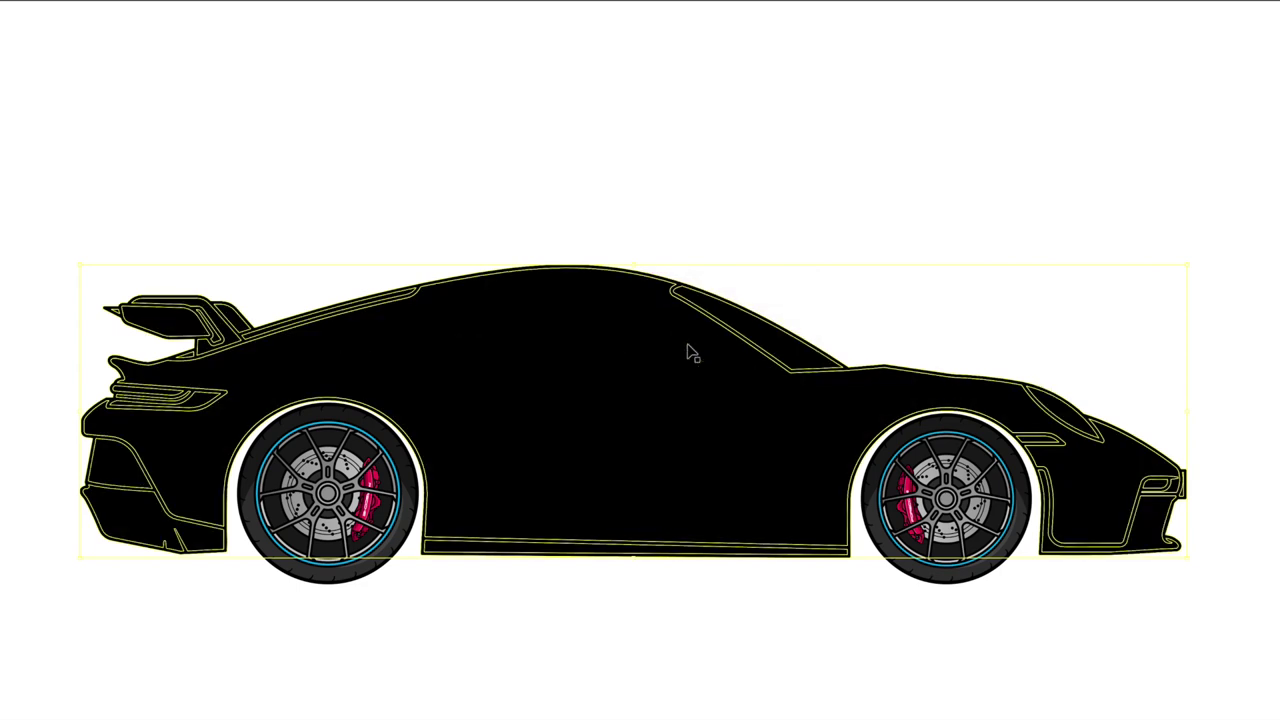
click(689, 278)
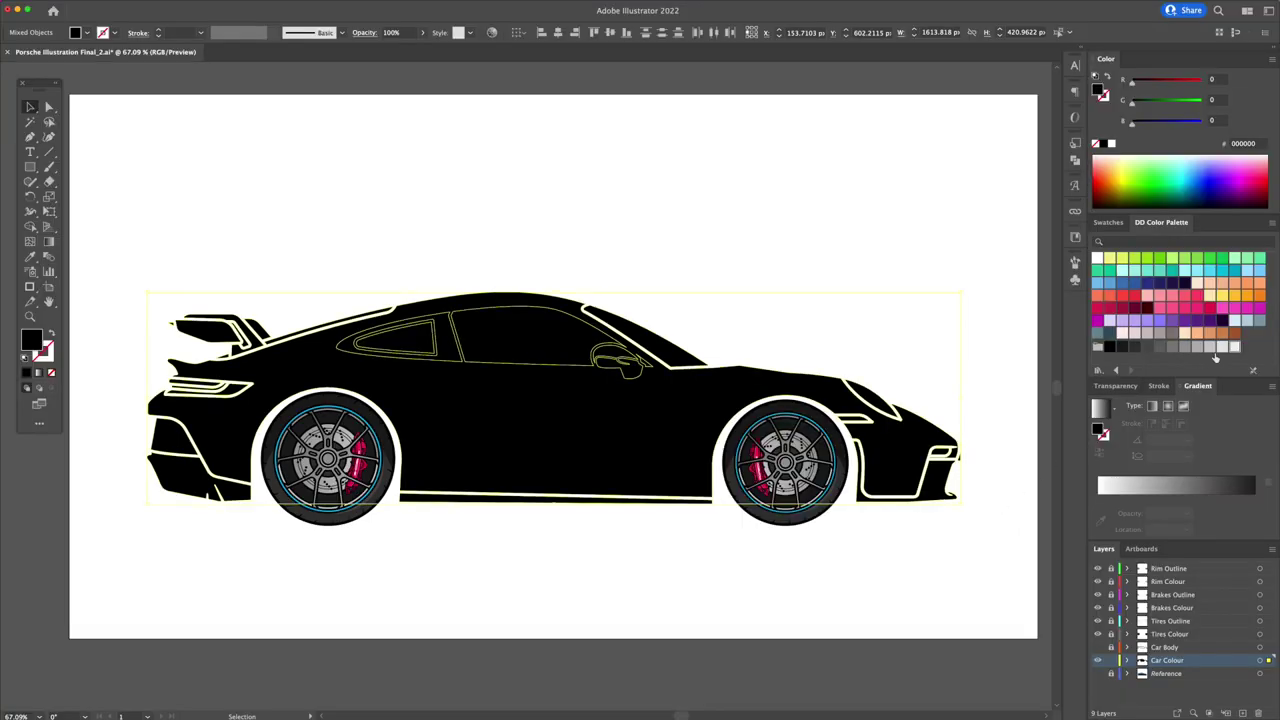
click(1210, 348)
click(900, 271)
click(1097, 647)
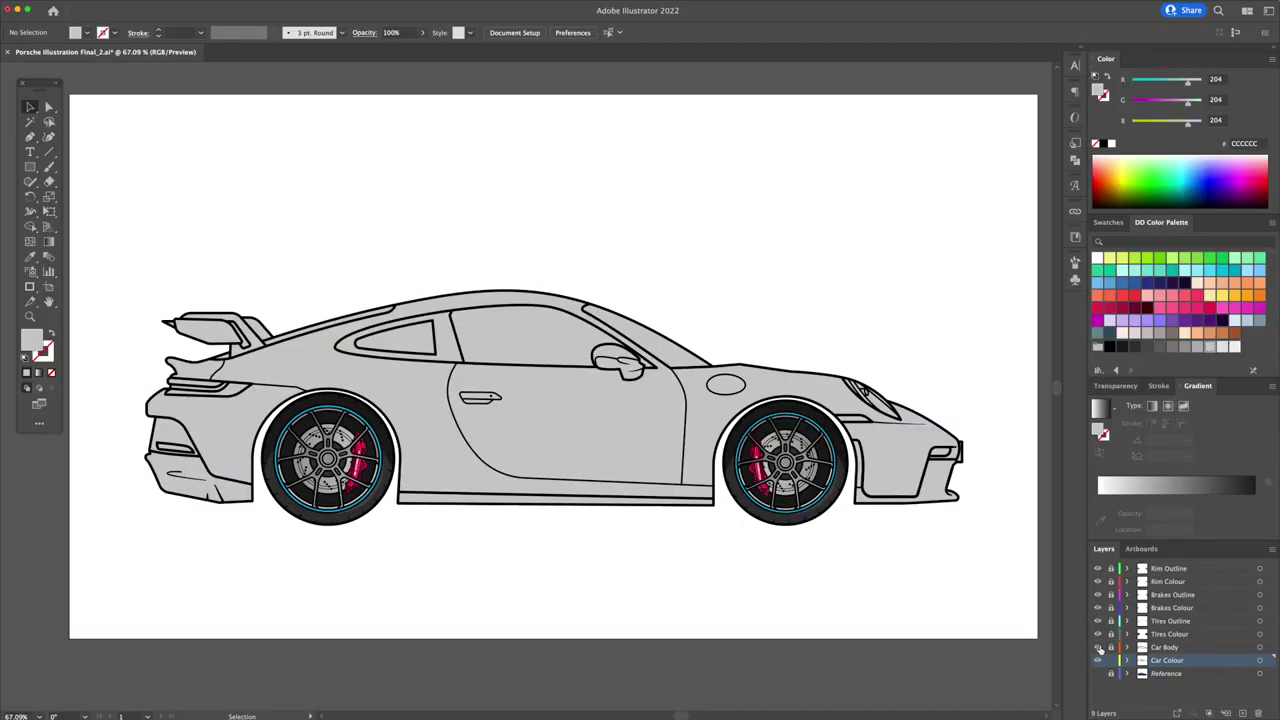
Draw a wheel-arch outline around the front wheel with the Pen tool
scroll(860, 470, up, 5)
key(a)
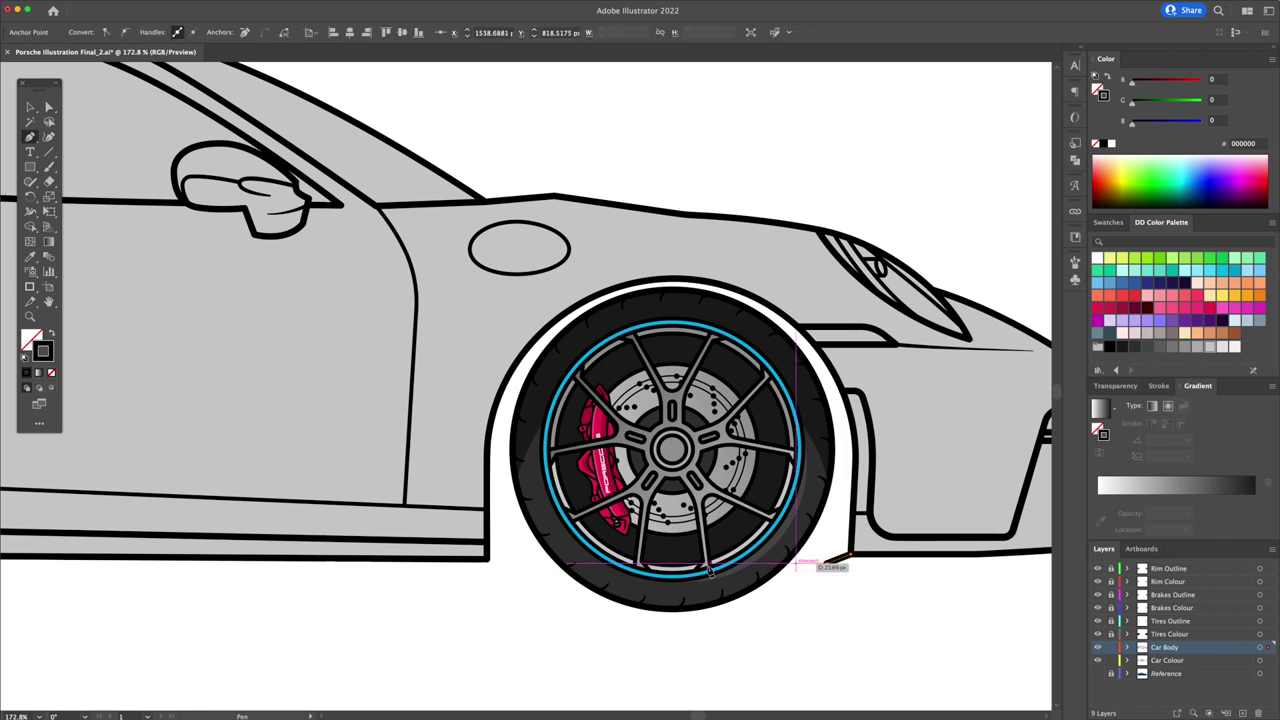
drag(805, 540, 826, 585)
key(p)
click(472, 325)
click(650, 250)
click(845, 290)
click(913, 455)
click(853, 555)
Fill the front arch 333333, move it to Car Colour, and send it behind the wheel
click(1122, 347)
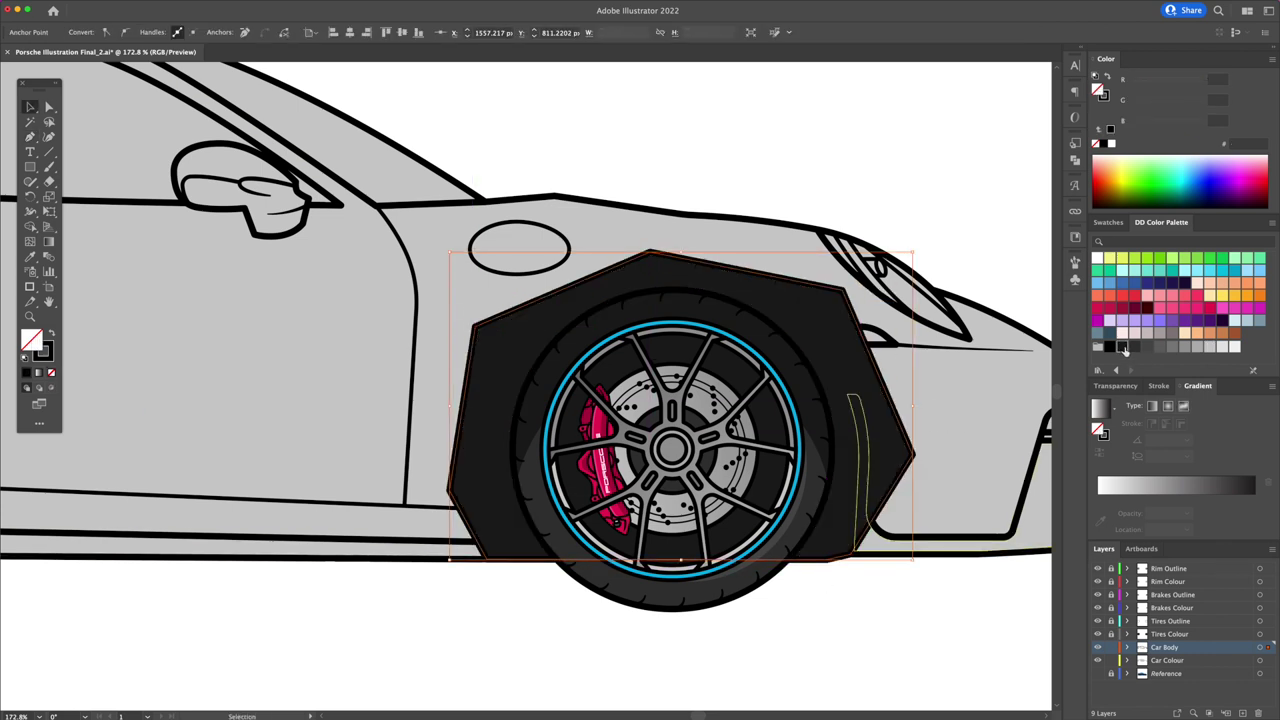
right_click(767, 305)
click(884, 528)
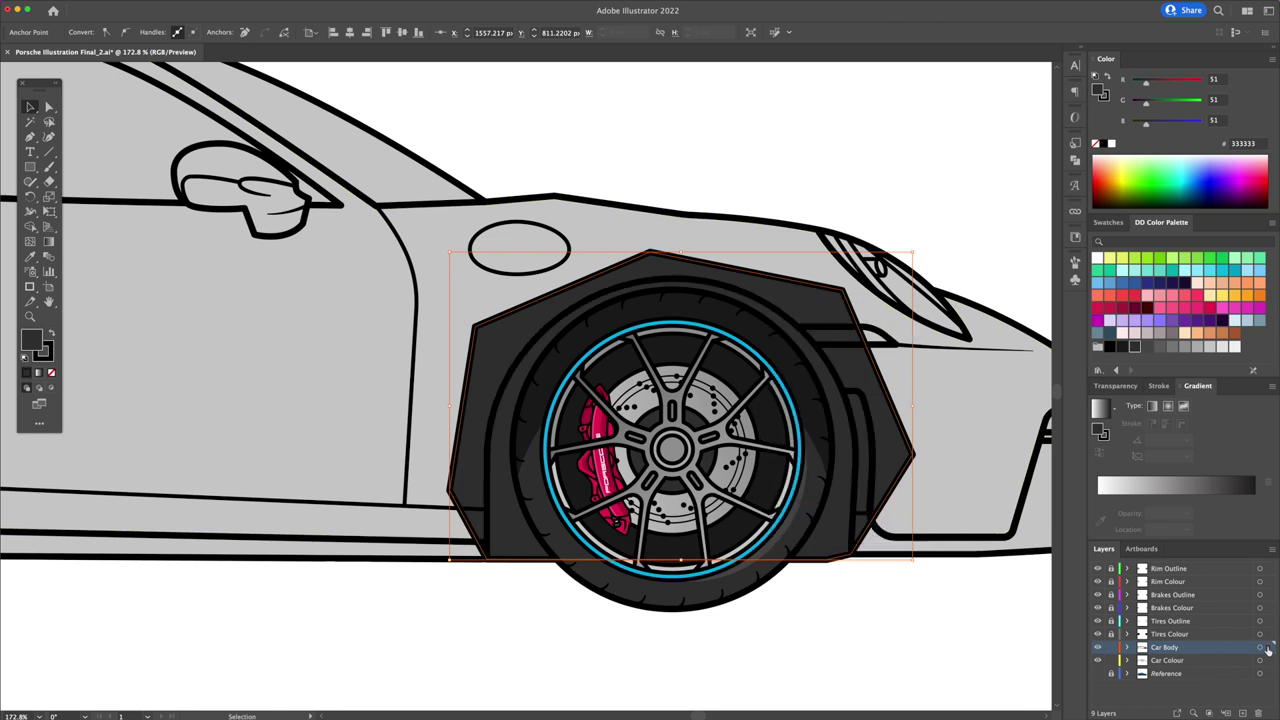
drag(1268, 647, 1268, 662)
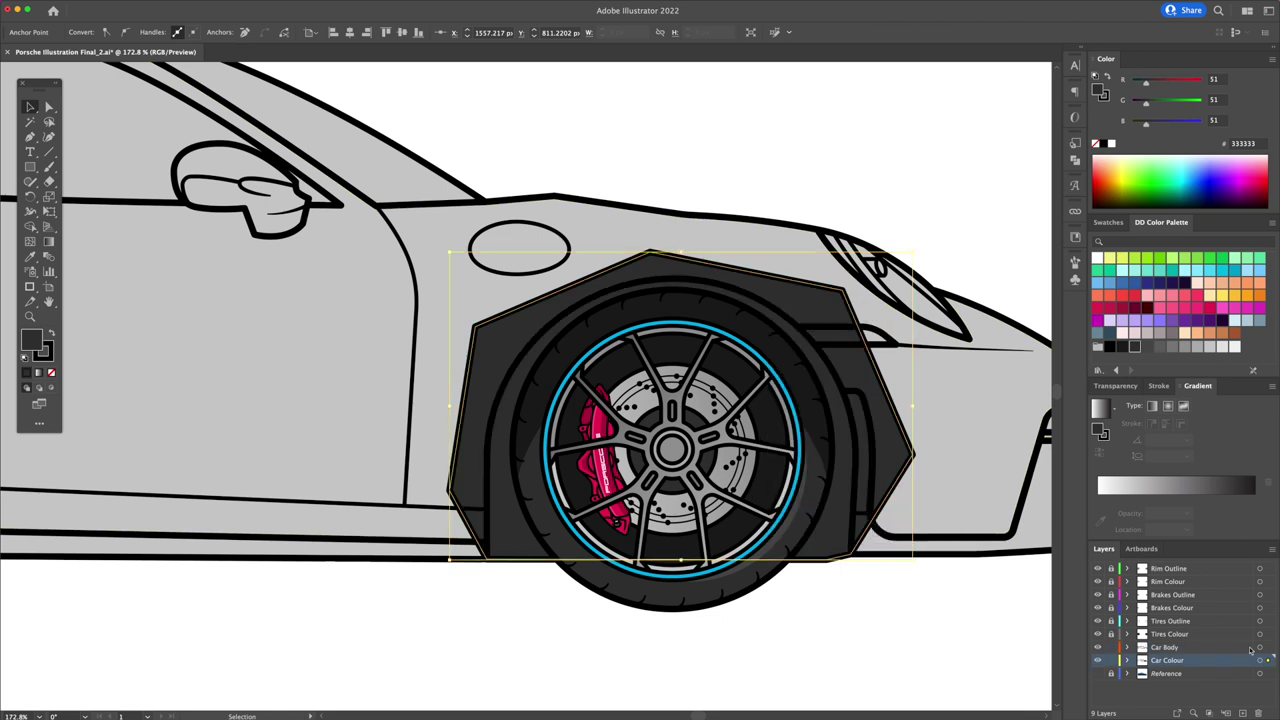
right_click(745, 289)
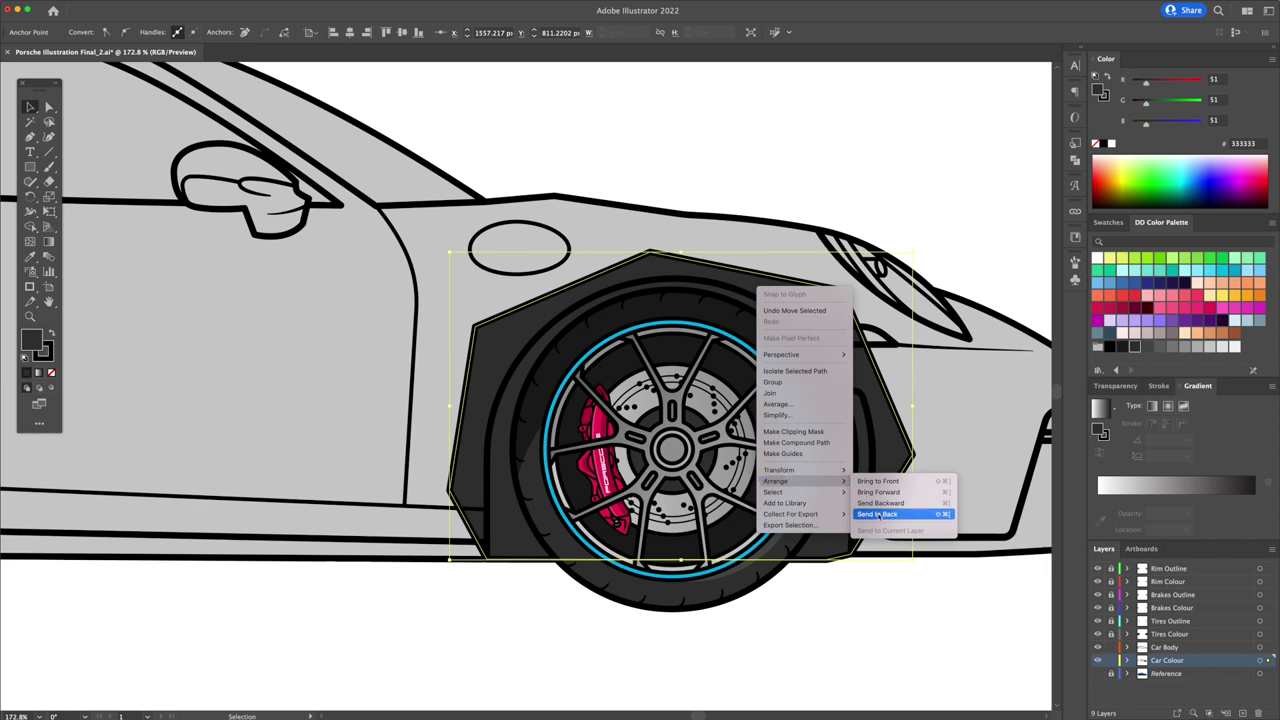
click(876, 515)
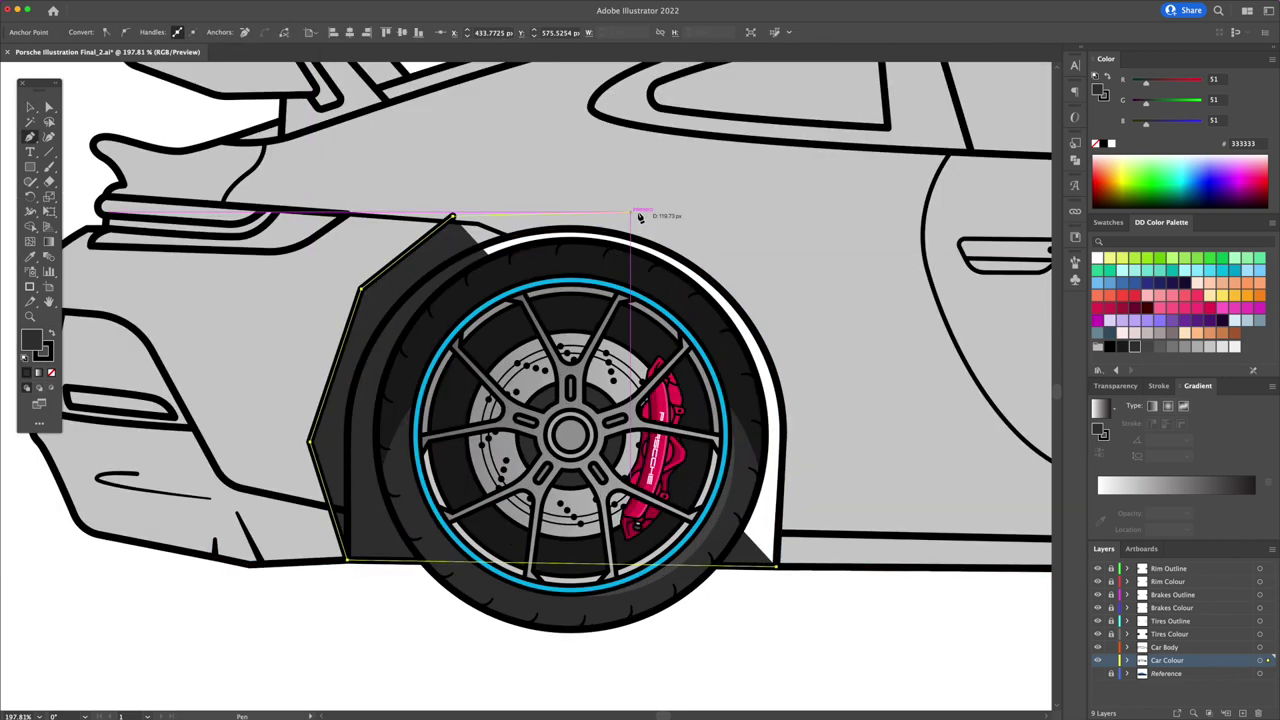
Close the rear wheel-arch shape and send it behind the rear wheel
click(785, 563)
key(v)
right_click(757, 475)
right_click(603, 226)
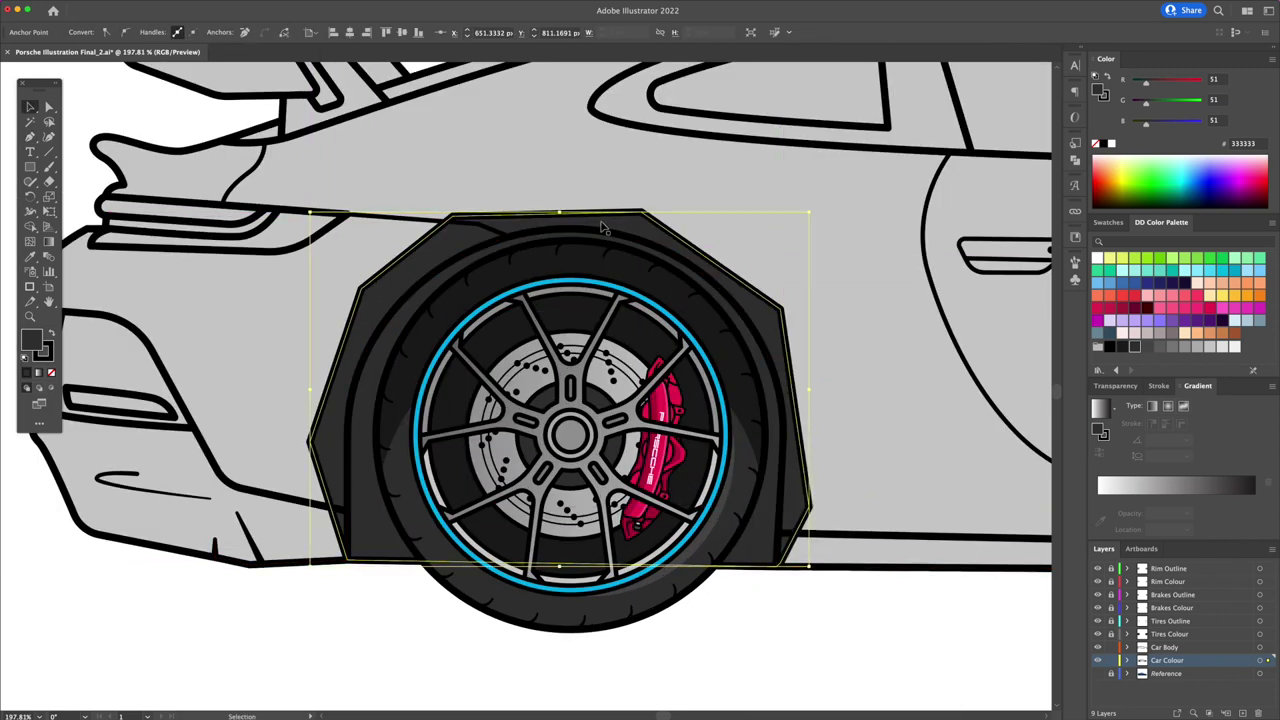
click(725, 453)
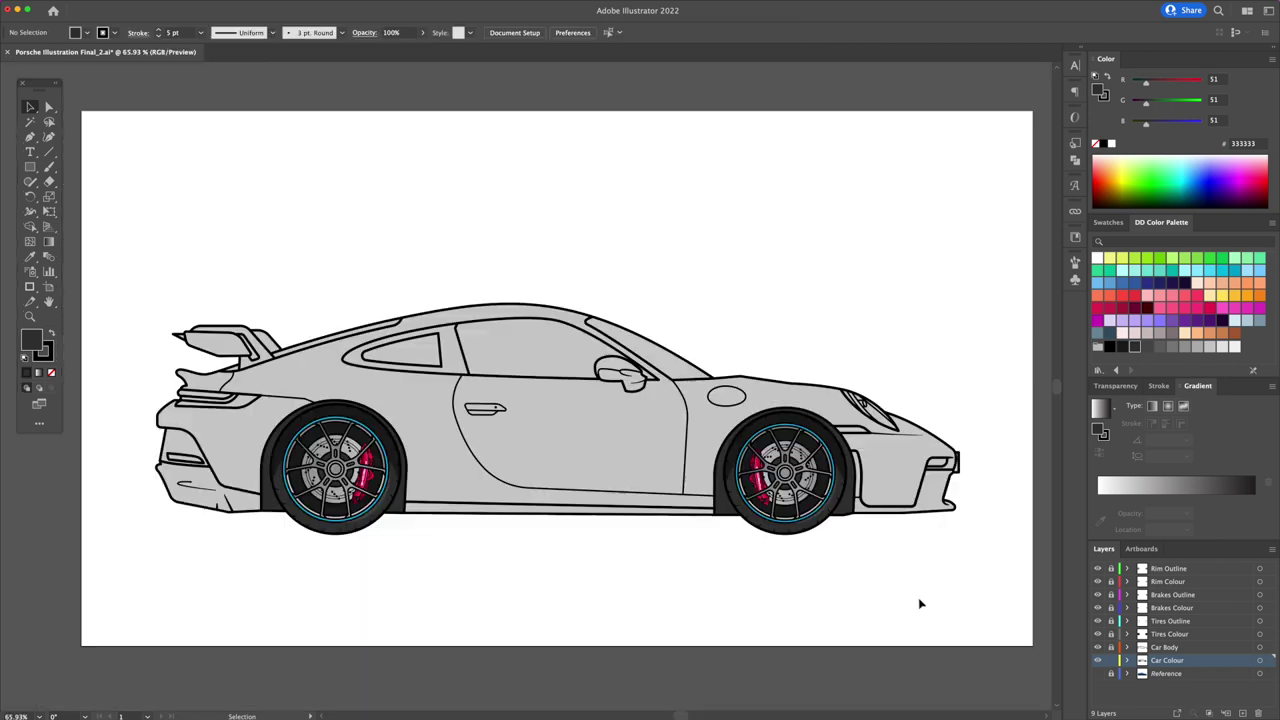
Fill the selected body pieces with a blue 0070C4 linear gradient running vertically, about 91.8°
click(620, 450)
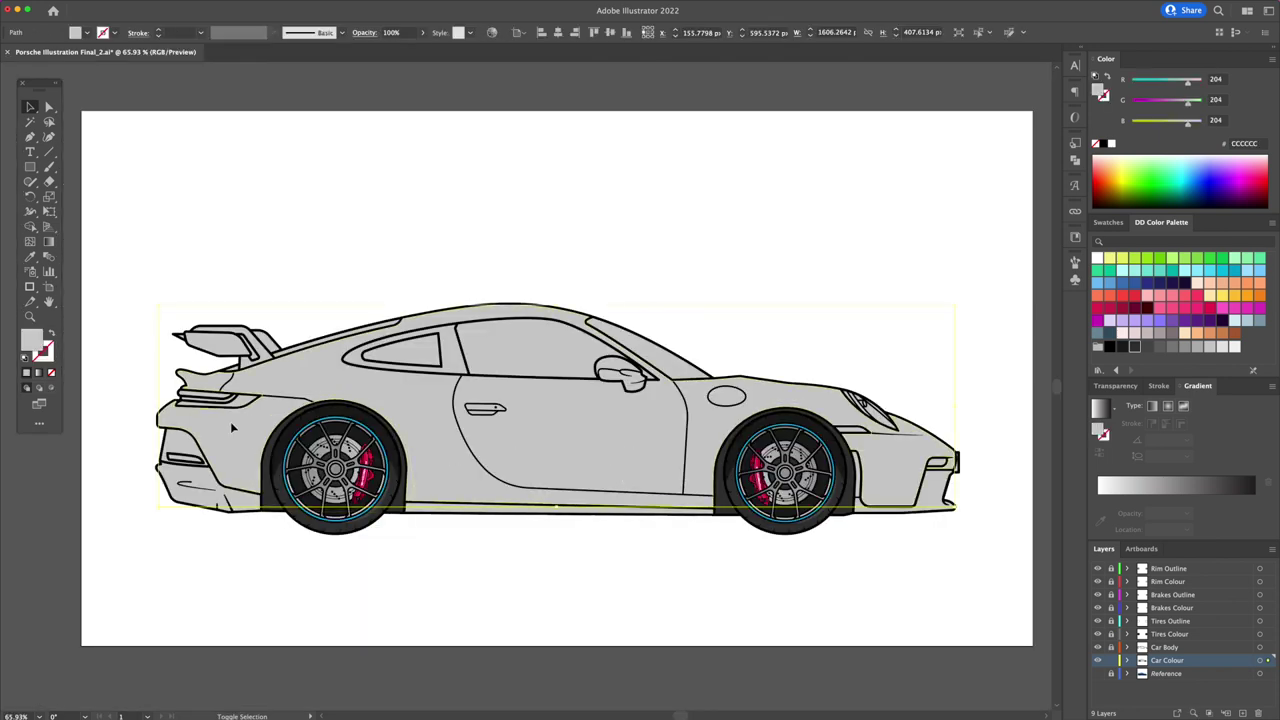
shift+click(183, 447)
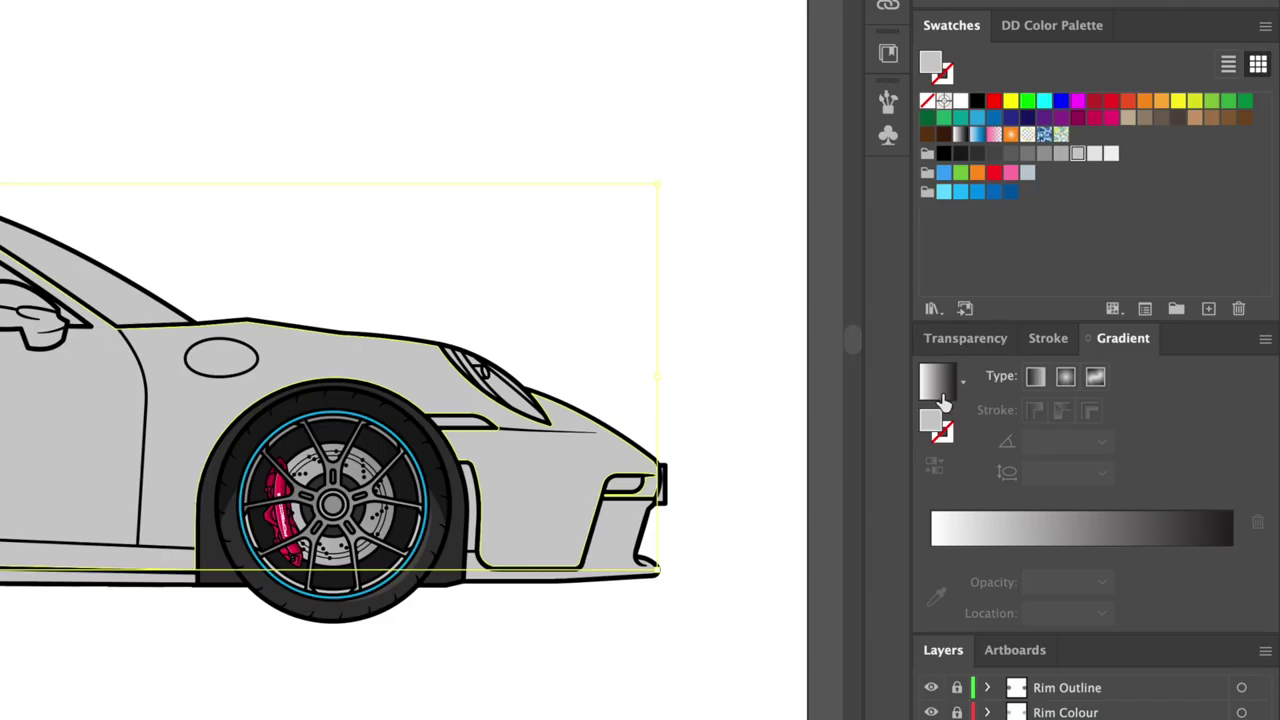
click(1101, 410)
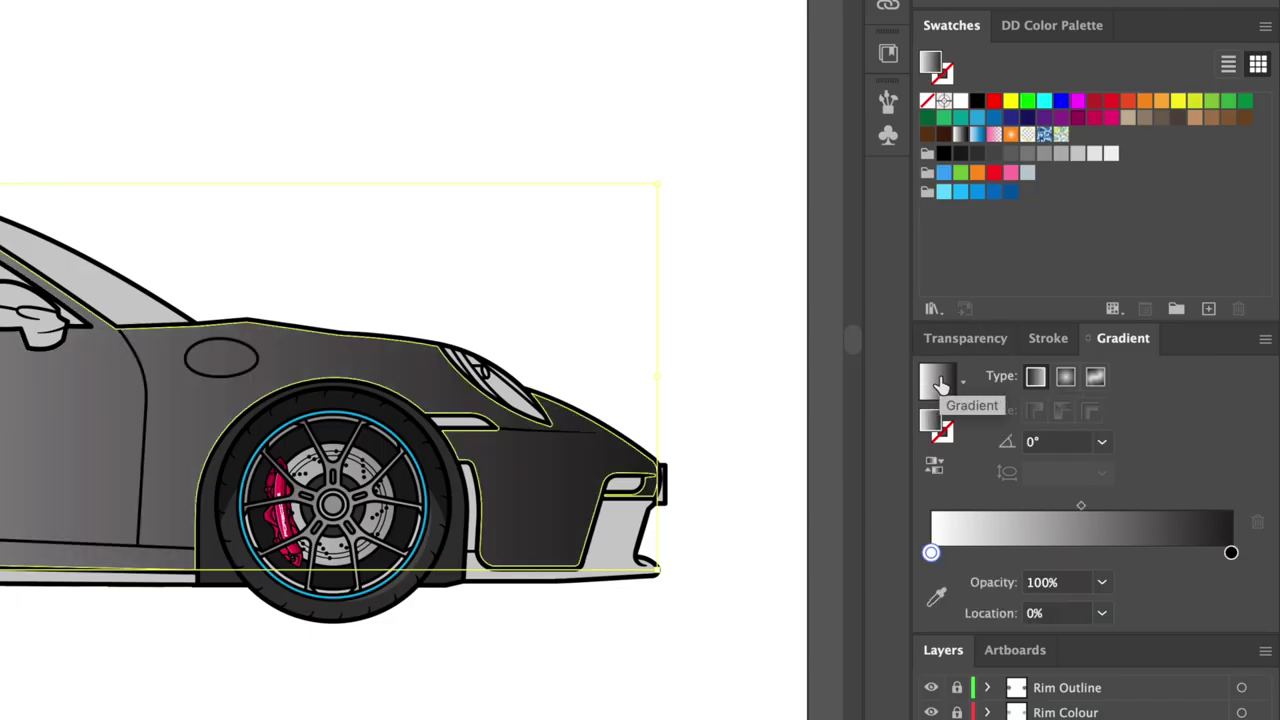
drag(960, 197, 933, 553)
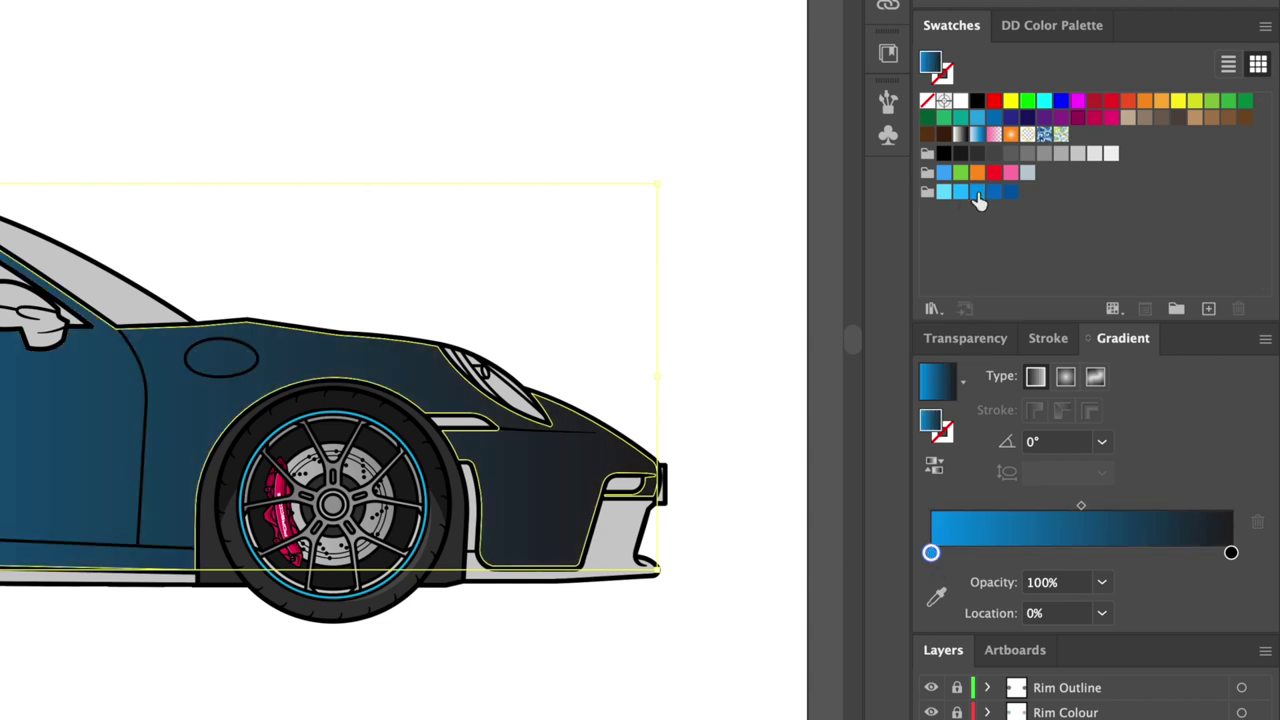
drag(993, 197, 1231, 552)
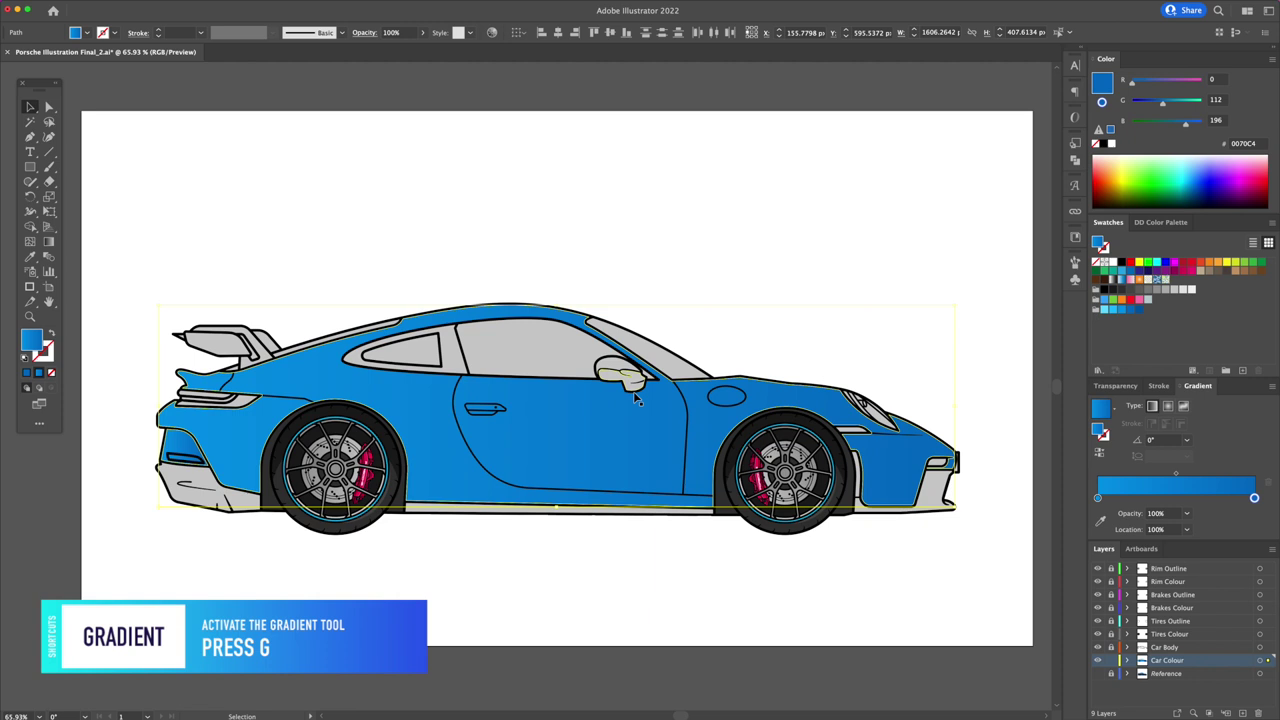
key(g)
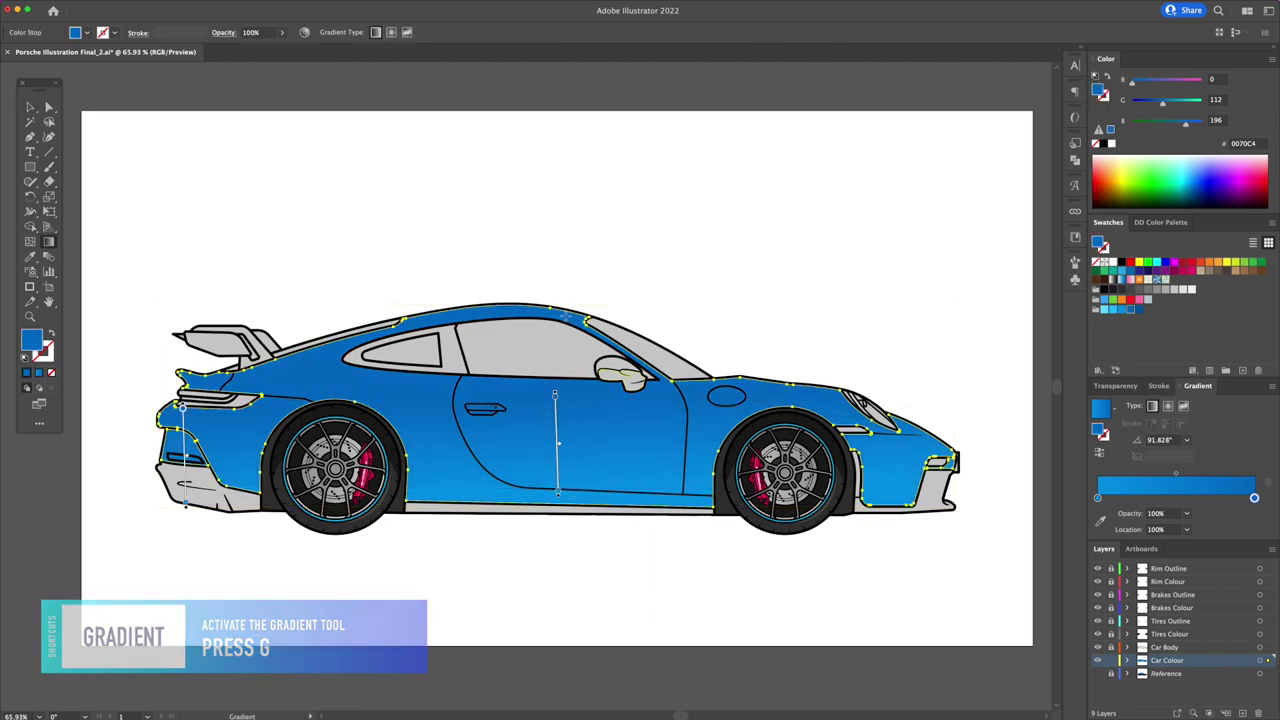
drag(566, 313, 566, 443)
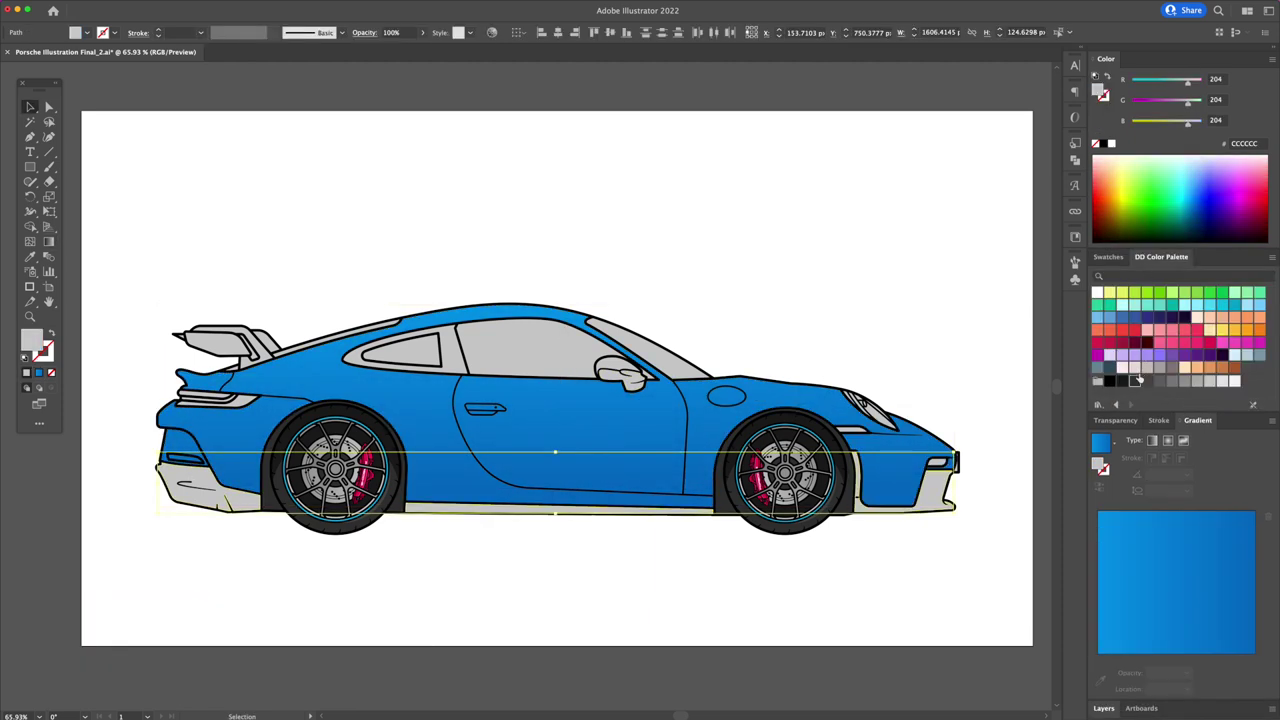
Make the lower body panel and mirror dark grey, and give the windows a dark grey gradient
click(1147, 383)
click(1135, 383)
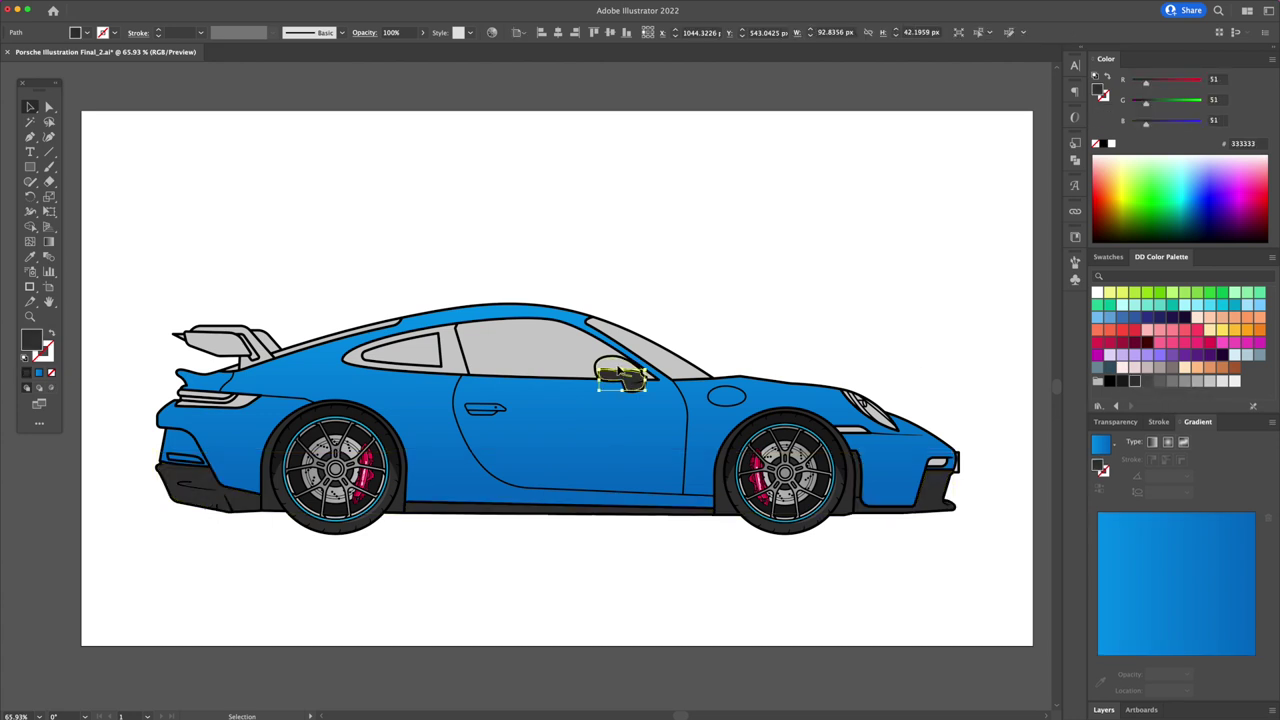
click(614, 368)
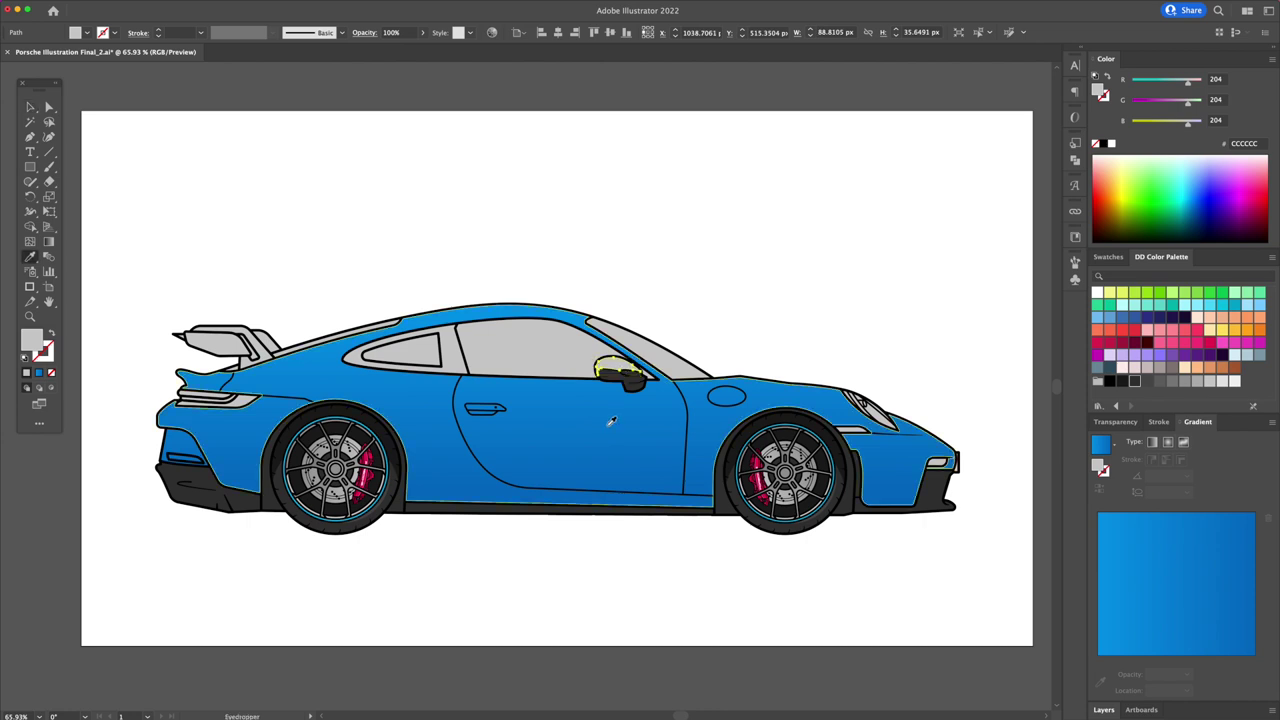
click(1100, 444)
drag(1159, 354, 1250, 488)
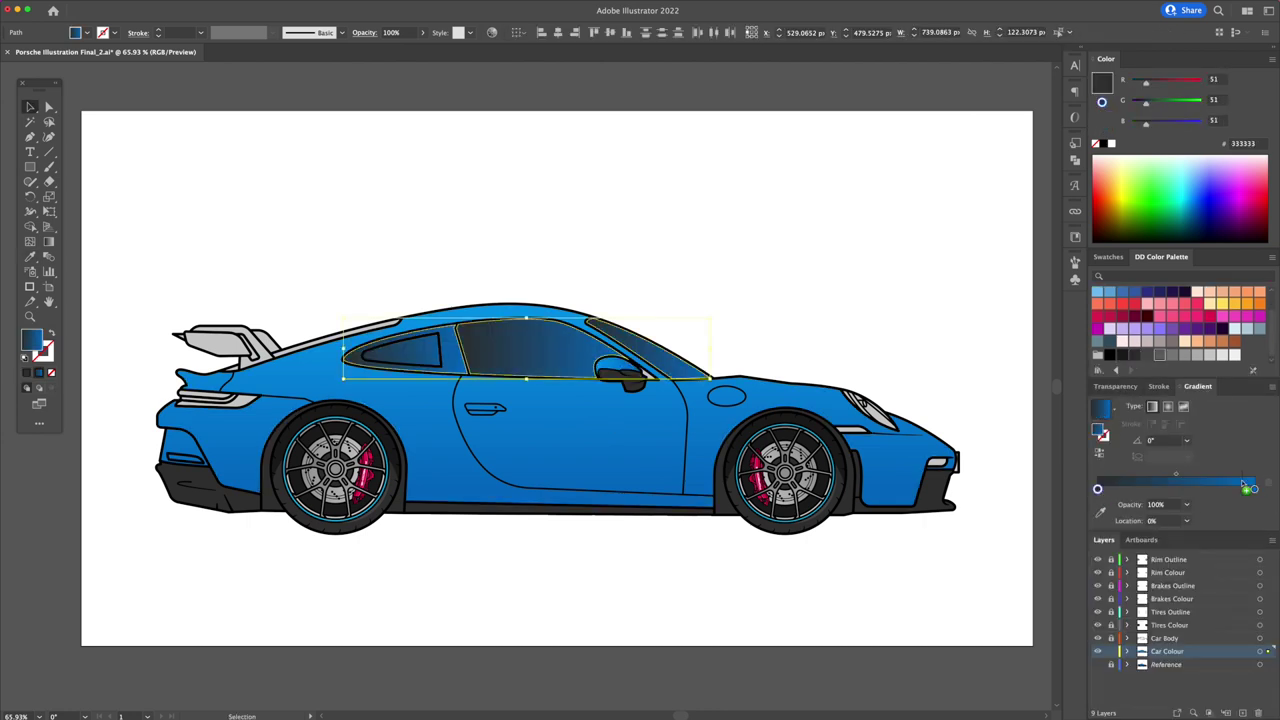
right_click(437, 349)
click(480, 428)
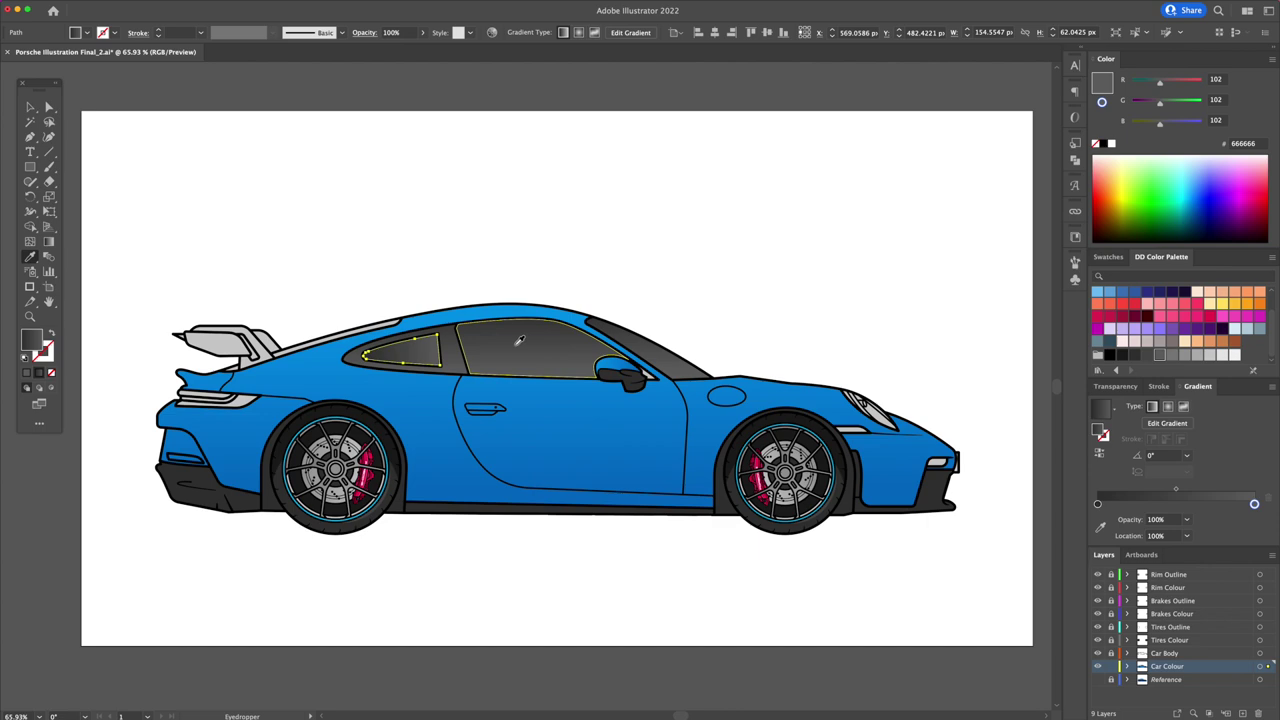
Colour the rear wing dark grey and give the upper tail light a dark-red-to-pink gradient
scroll(643, 363, up, 5)
click(757, 243)
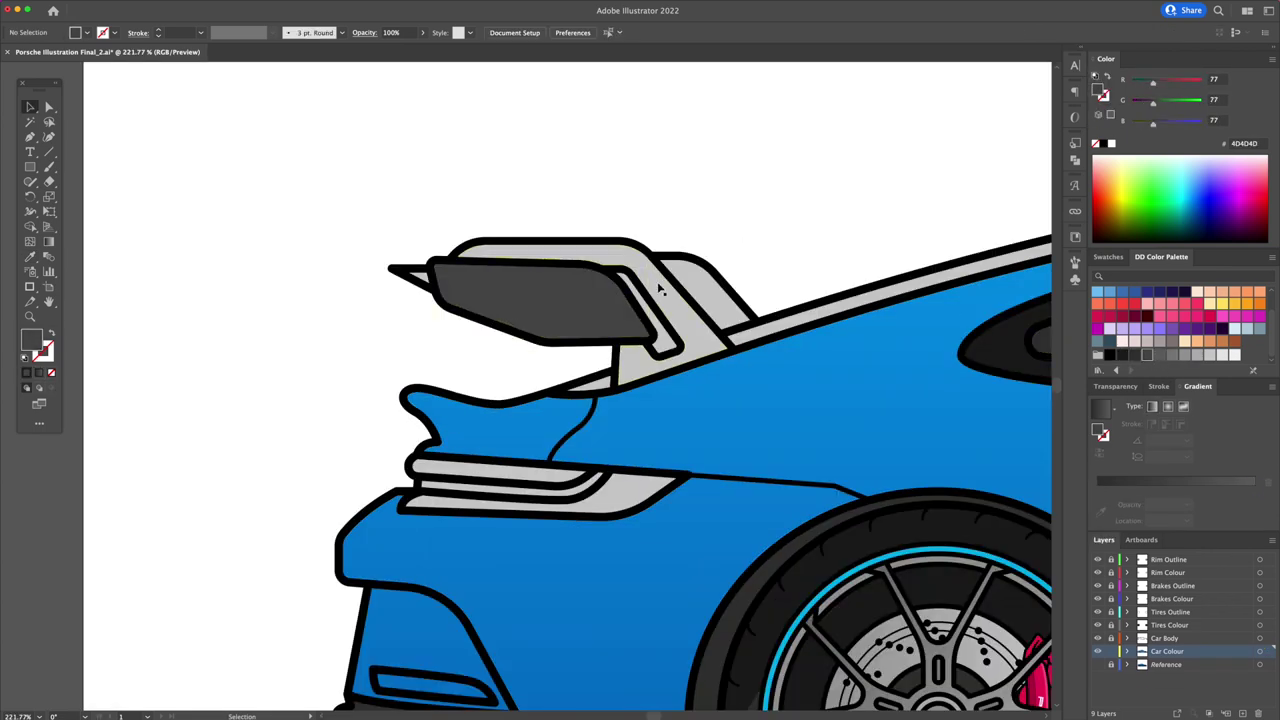
scroll(749, 237, up, 2)
click(678, 370)
click(589, 346)
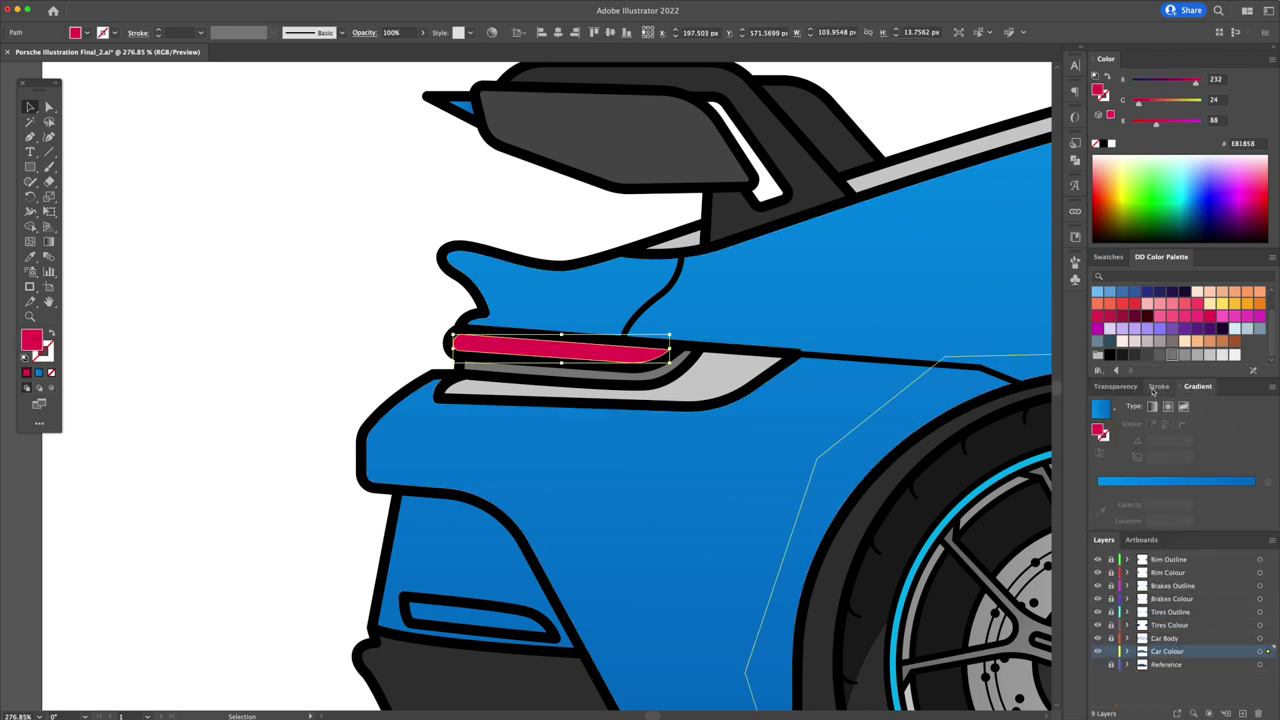
click(1152, 406)
click(1208, 318)
click(1098, 503)
click(1147, 316)
Give the lower light strip a grey gradient and copy the red gradient onto the reflector
click(603, 386)
click(1152, 406)
click(1160, 355)
key(ctrl+shift+a)
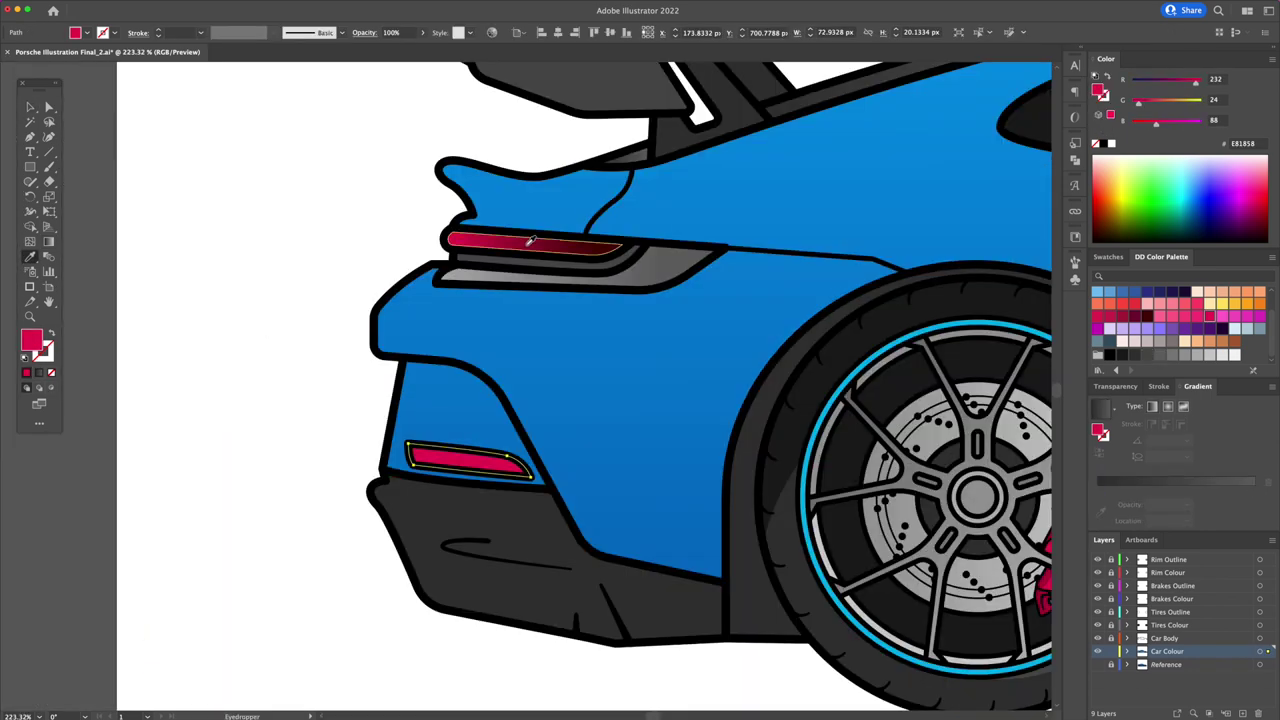
click(530, 241)
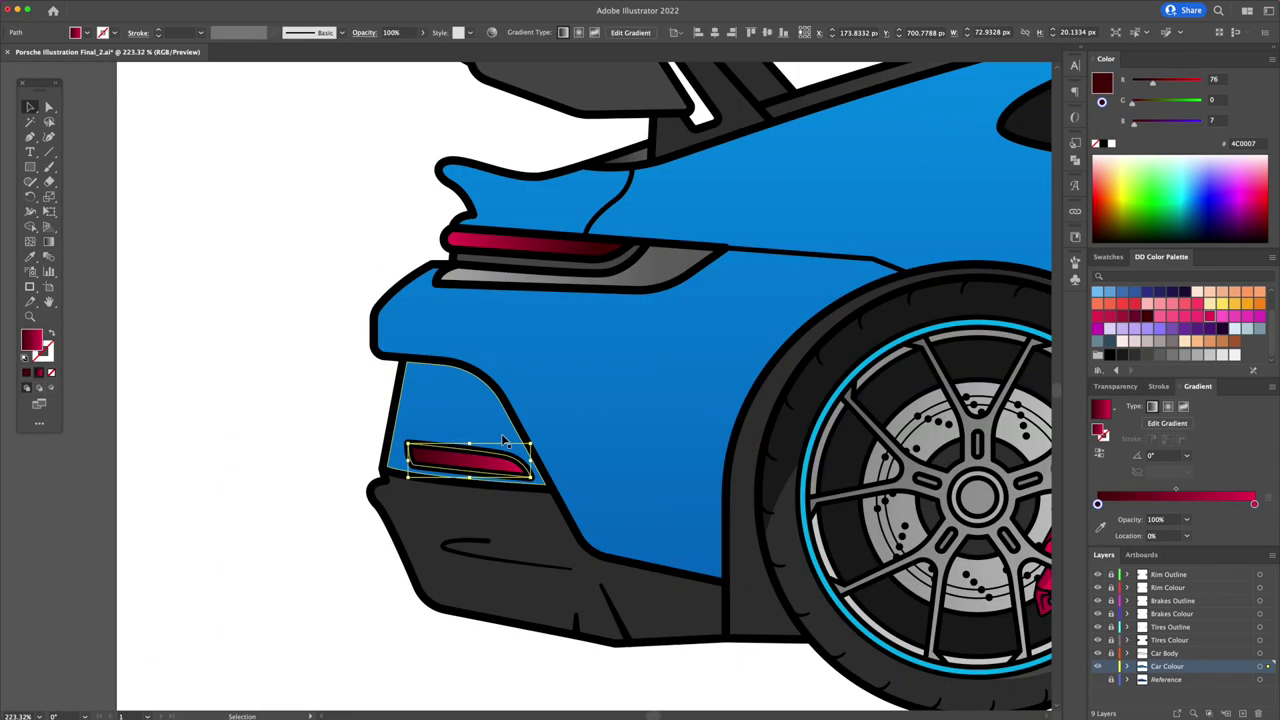
key(g)
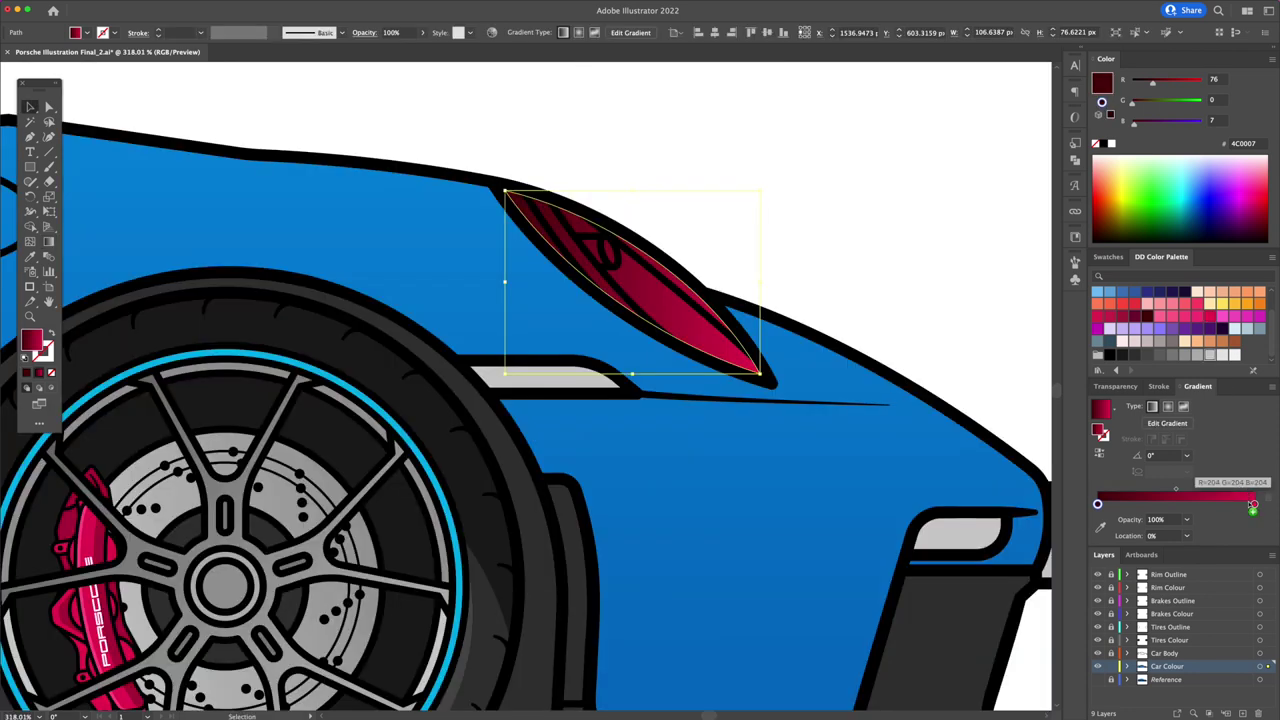
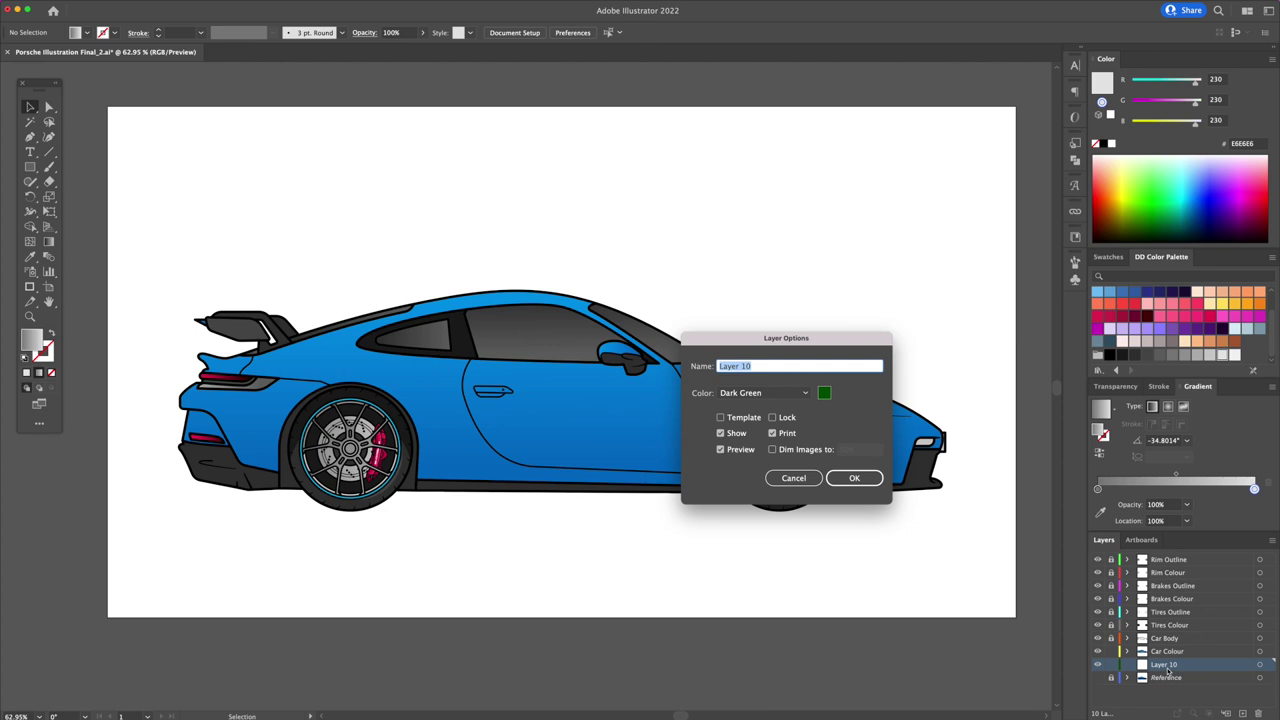
Name the layer Shadow and draw a flat black ellipse under the wheels, stretched slightly taller
text(hadow)
key(Return)
key(l)
drag(204, 496, 933, 510)
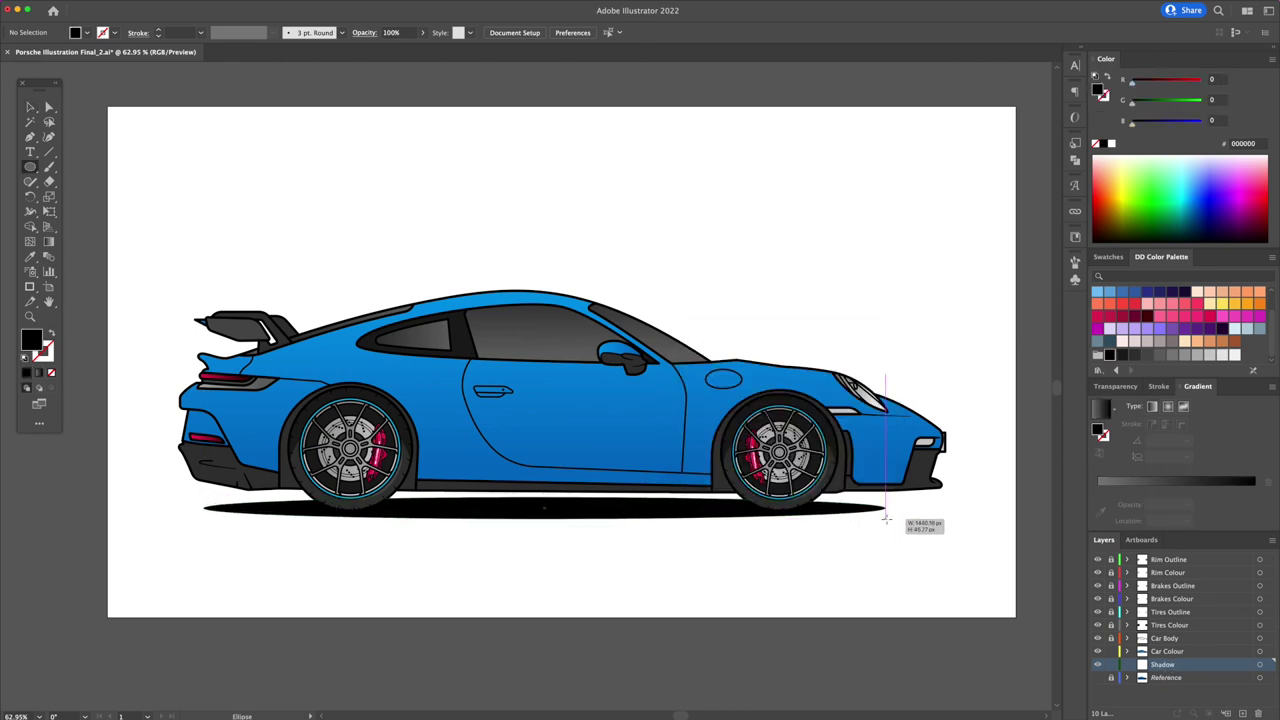
key(v)
drag(561, 510, 561, 522)
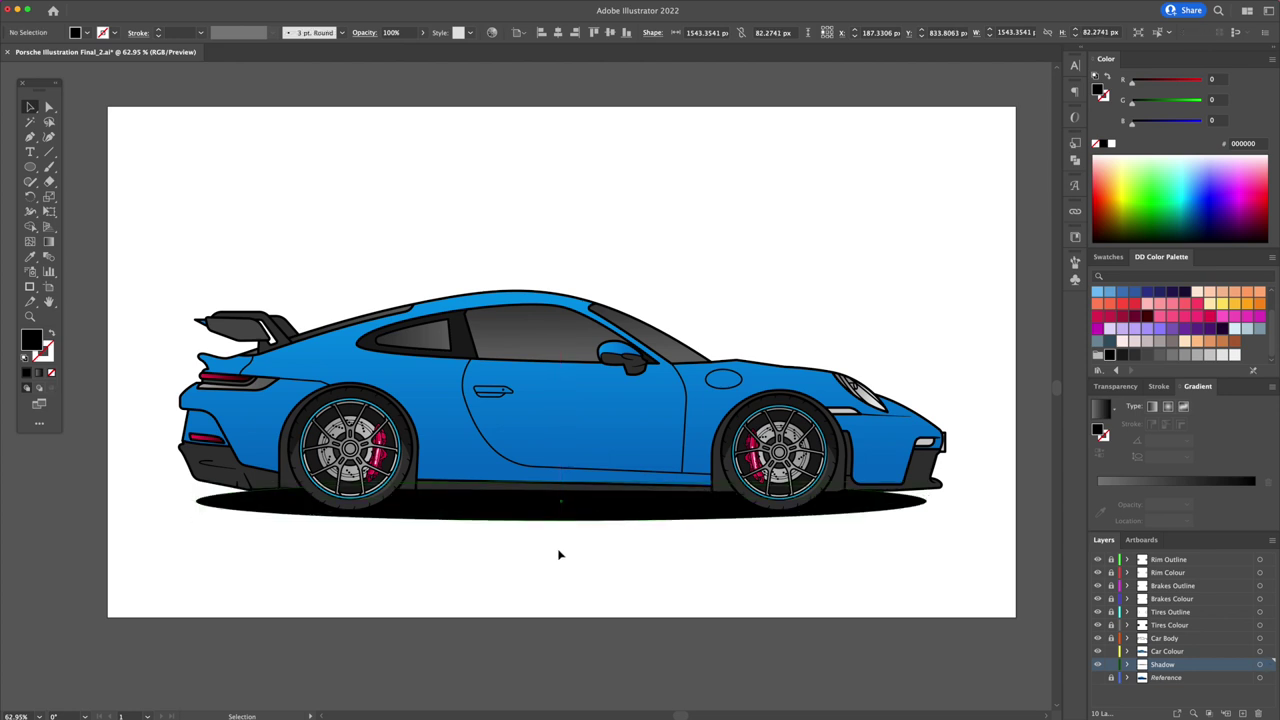
click(935, 466)
In Outline view, trace the upper body's highlight line with smooth curved points
key(g)
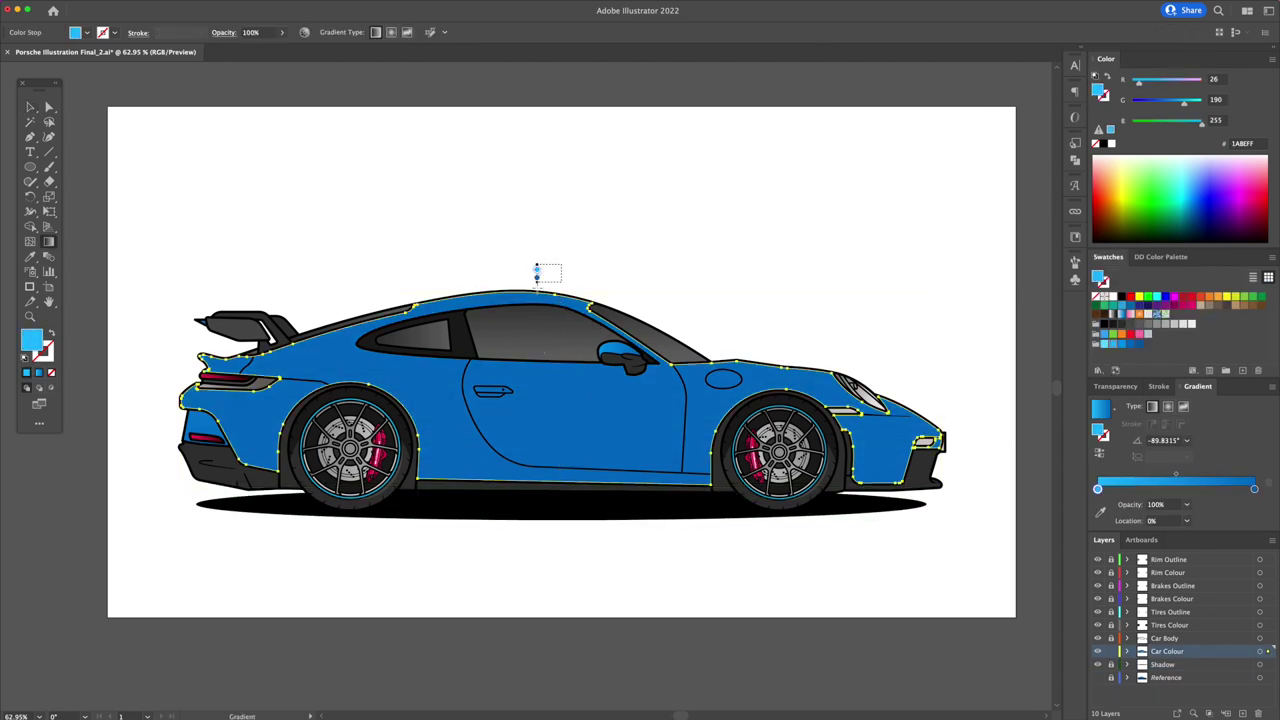
key(v)
key(ctrl+shift+a)
key(ctrl+y)
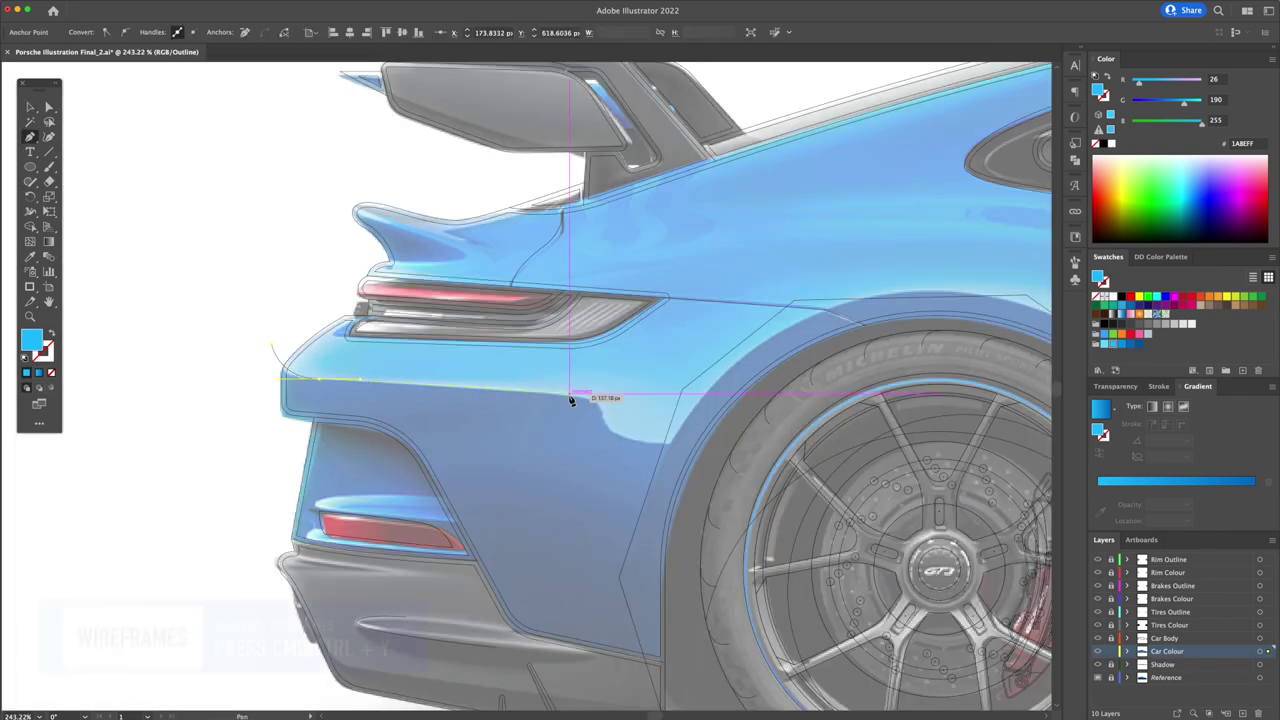
scroll(673, 449, right, 10)
drag(540, 296, 582, 296)
drag(735, 295, 731, 297)
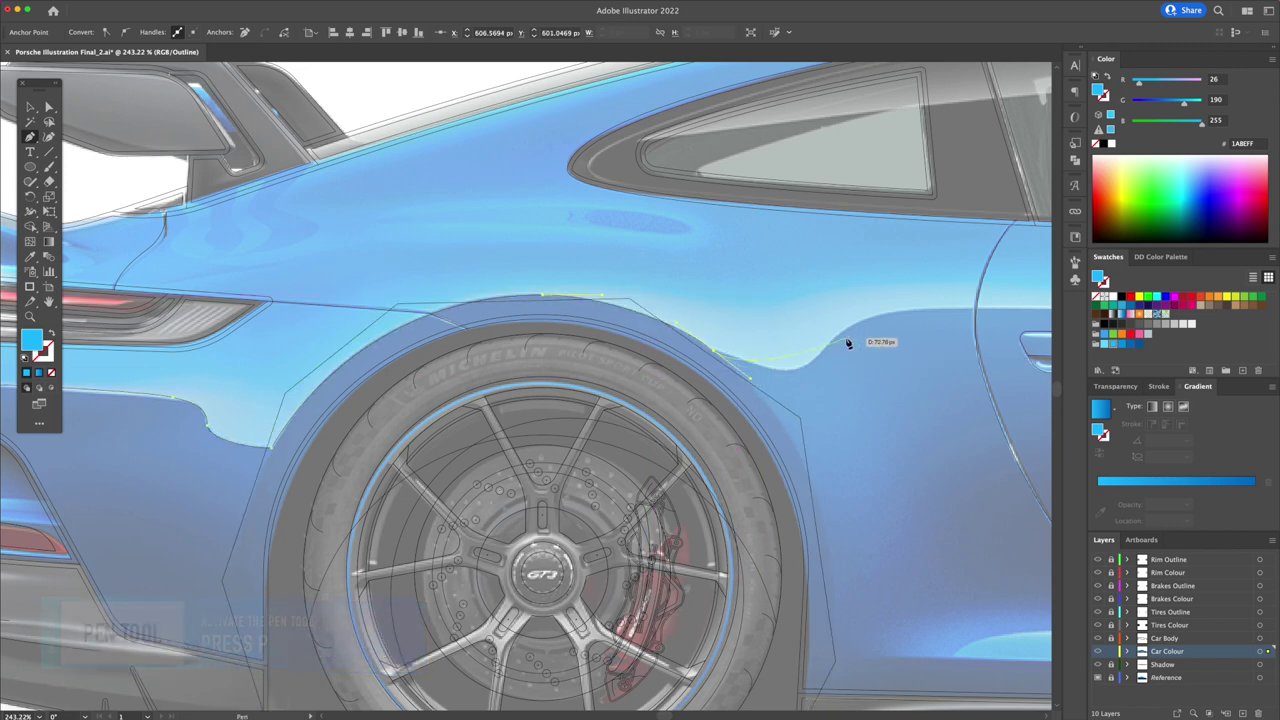
drag(846, 340, 295, 368)
scroll(880, 390, right, 5)
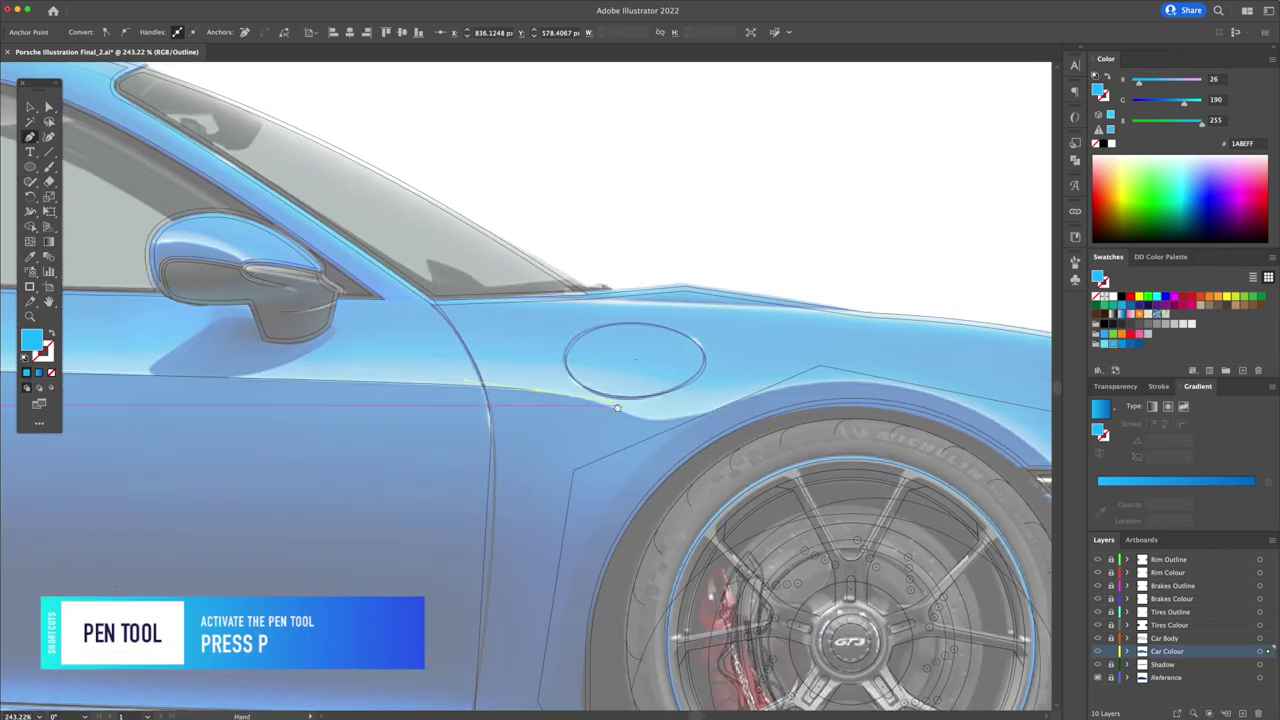
scroll(700, 400, right, 8)
scroll(827, 516, down, 3)
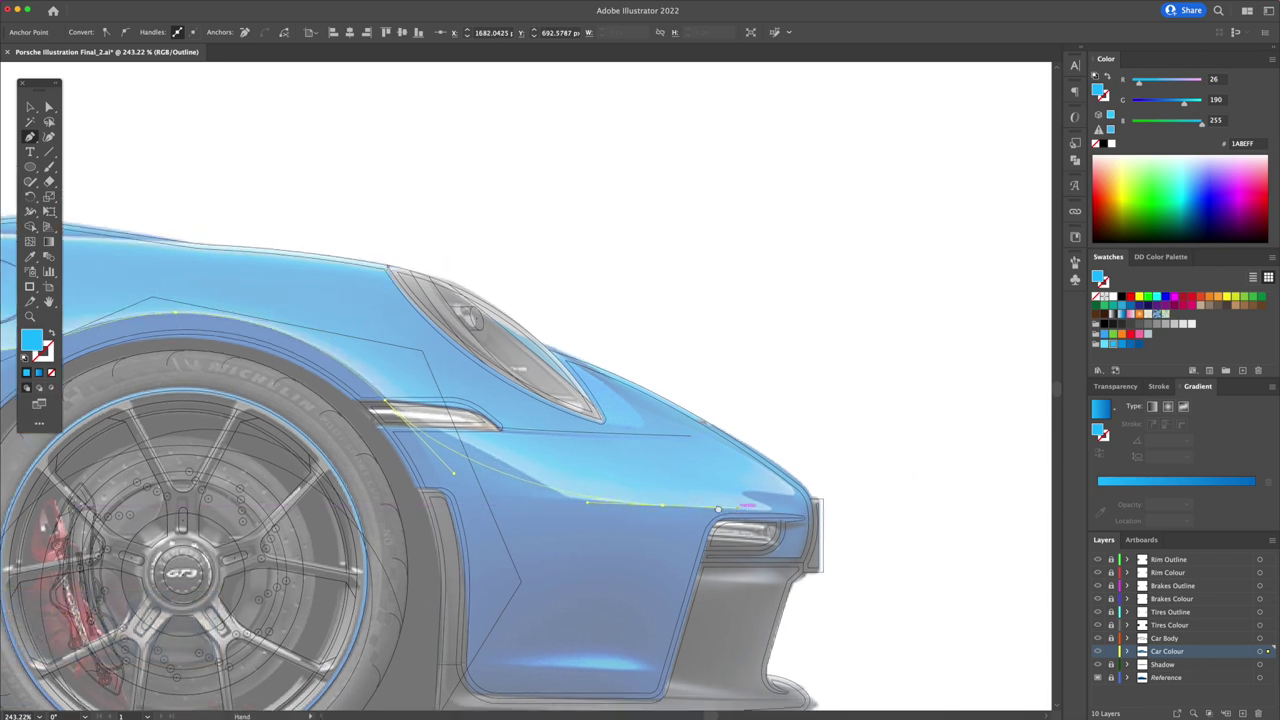
scroll(644, 508, up, 3)
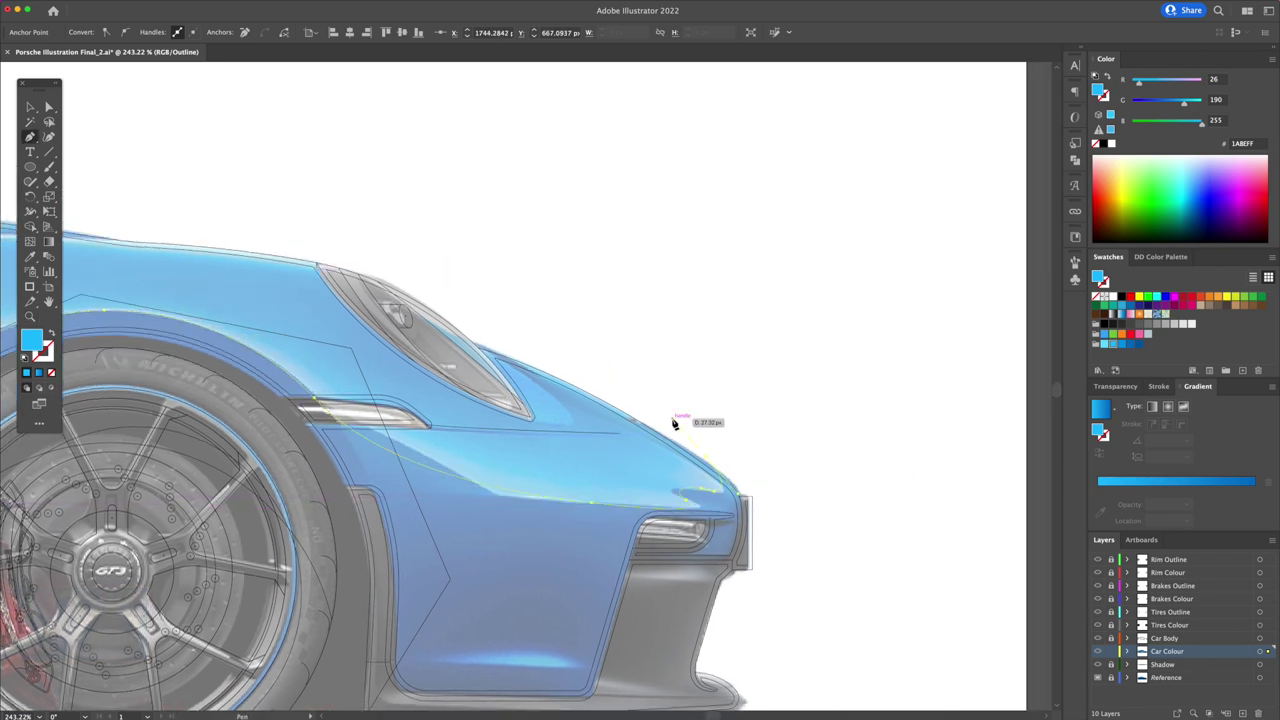
Back in Preview, close the light cyan upper-body shape and trim away the part above the roof
key(ctrl+y)
key(ctrl+0)
click(557, 264)
click(186, 400)
click(935, 460)
key(v)
key(shift+m)
alt+click(440, 280)
key(a)
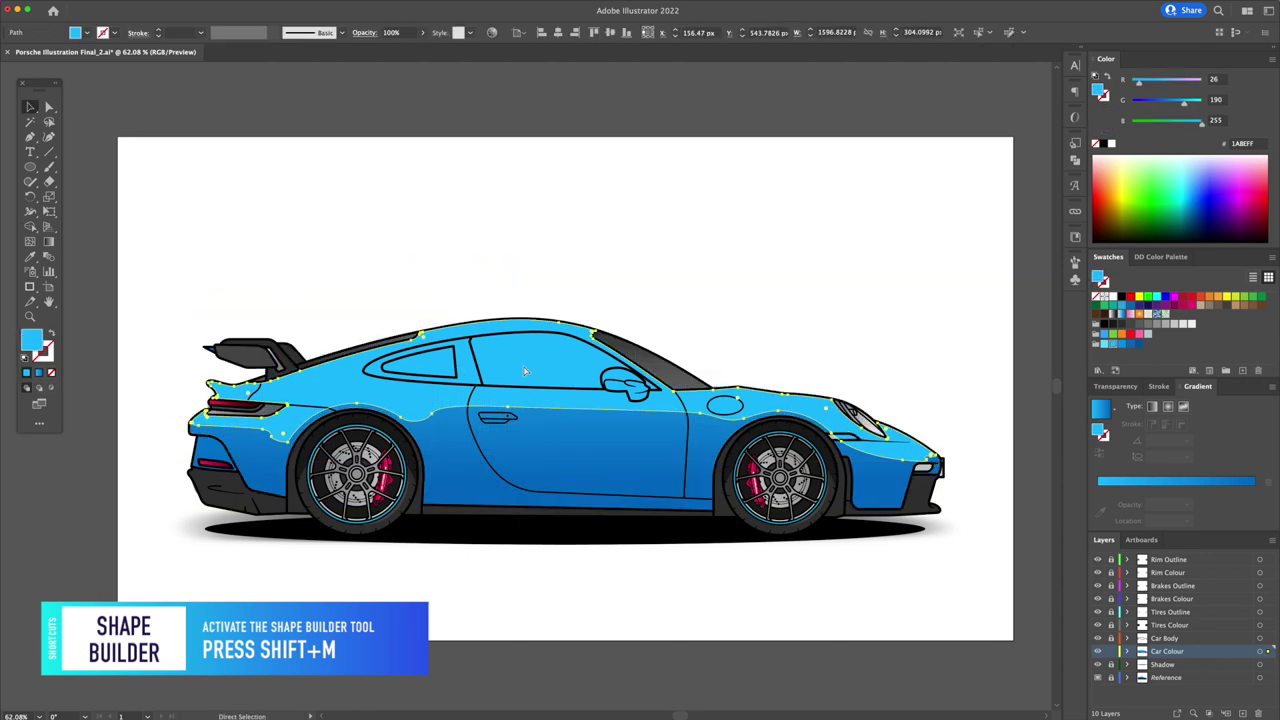
Build the front and rear side window regions into shapes and fill both dark grey
key(v)
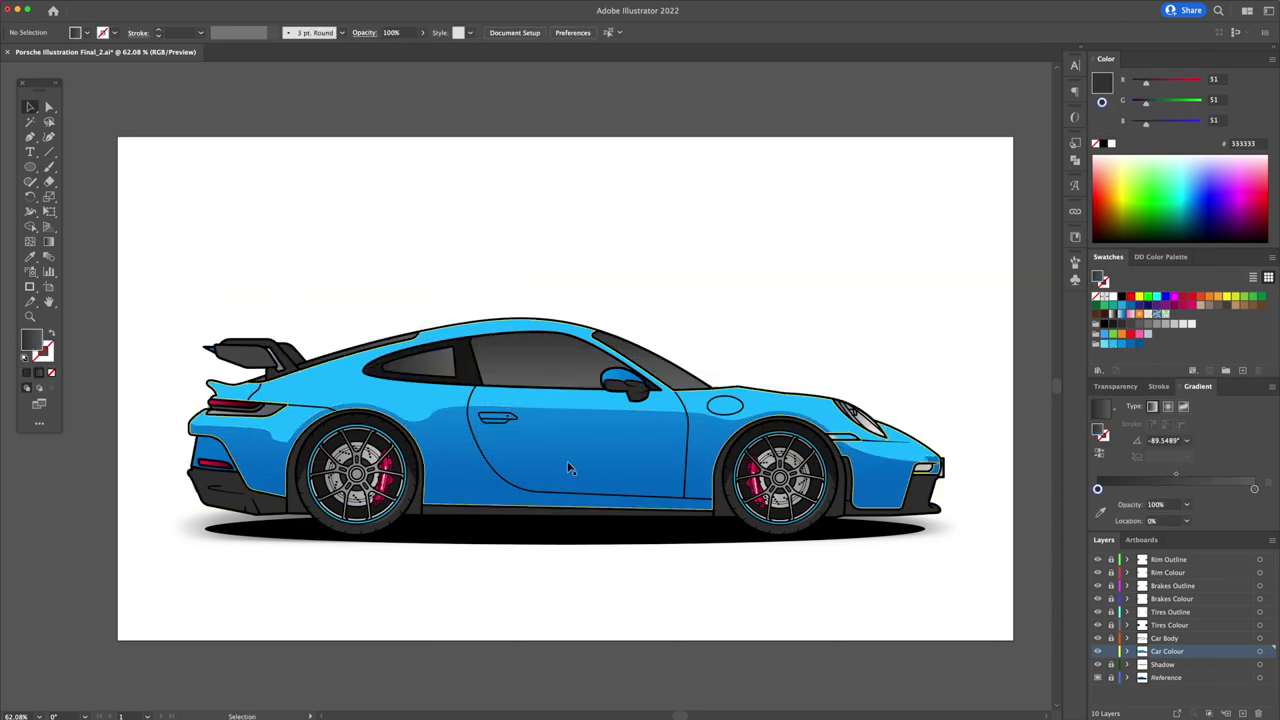
key(shift+m)
key(ctrl+a)
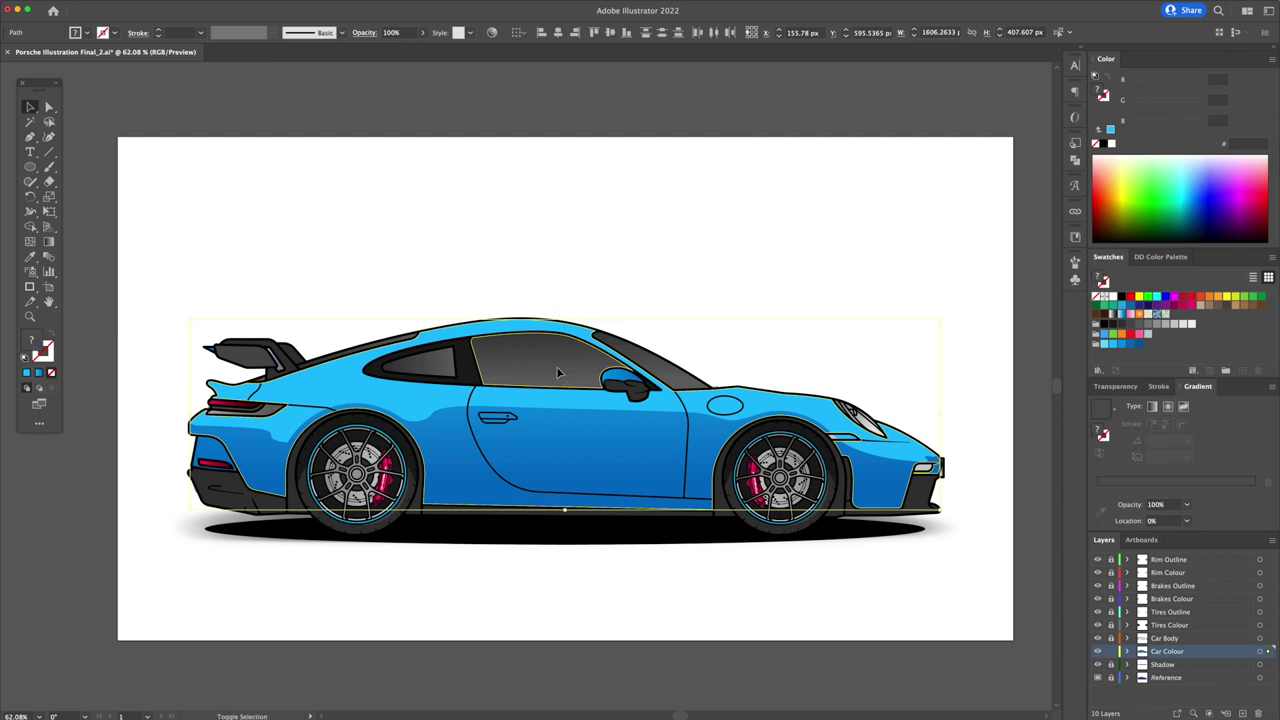
click(558, 373)
key(v)
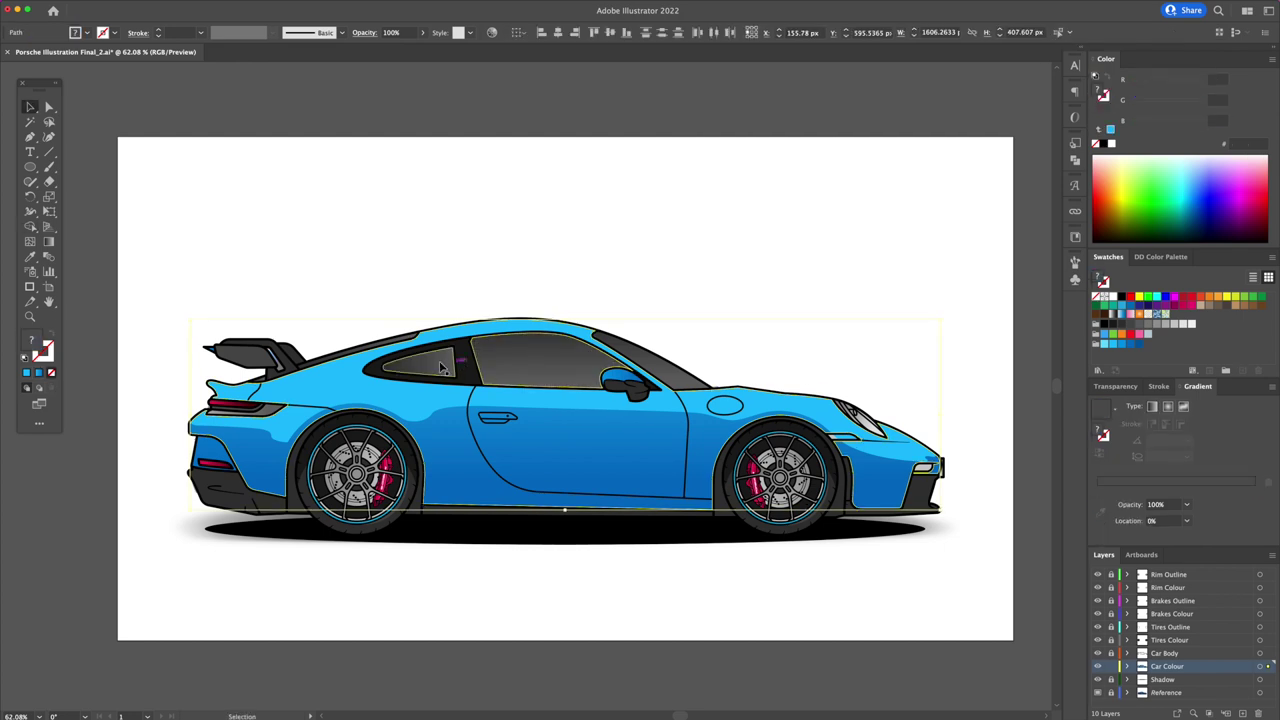
key(shift+m)
key(ctrl+a)
click(498, 368)
key(v)
click(540, 360)
shift+click(428, 374)
click(680, 370)
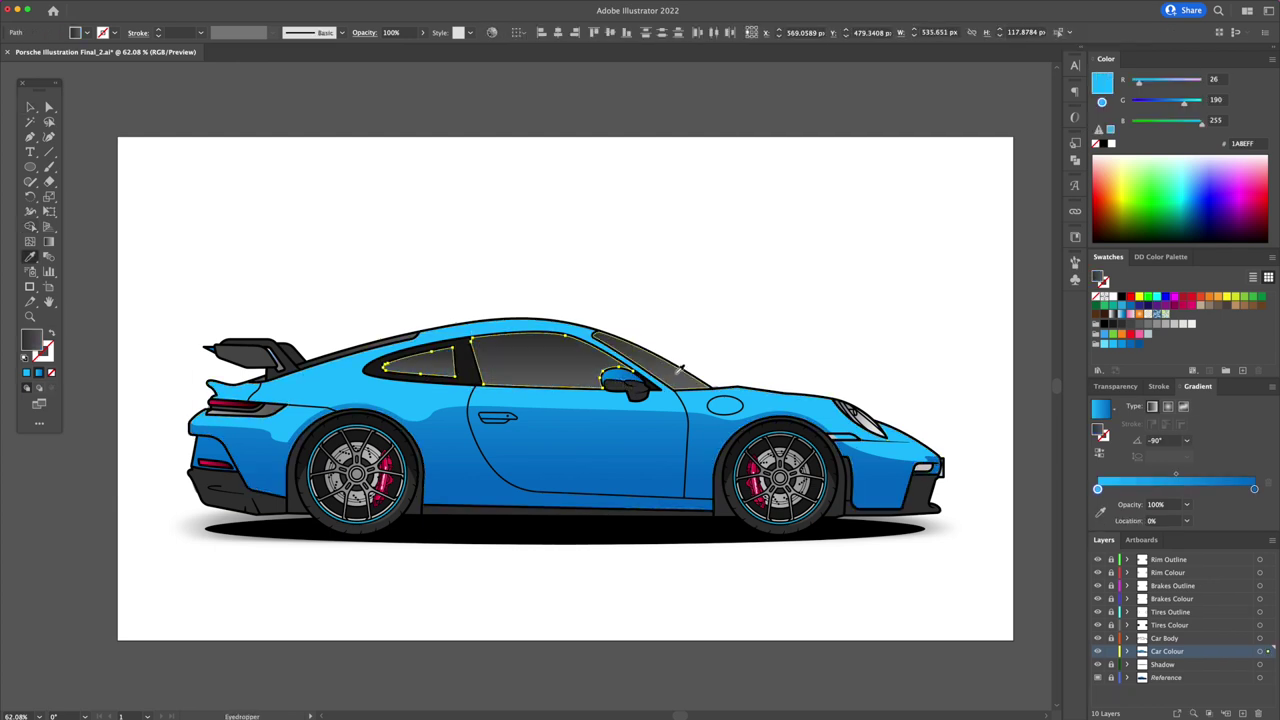
Draw a curved highlight line over the rear fender and widen its middle into a taper
key(v)
click(548, 370)
drag(548, 380, 548, 292)
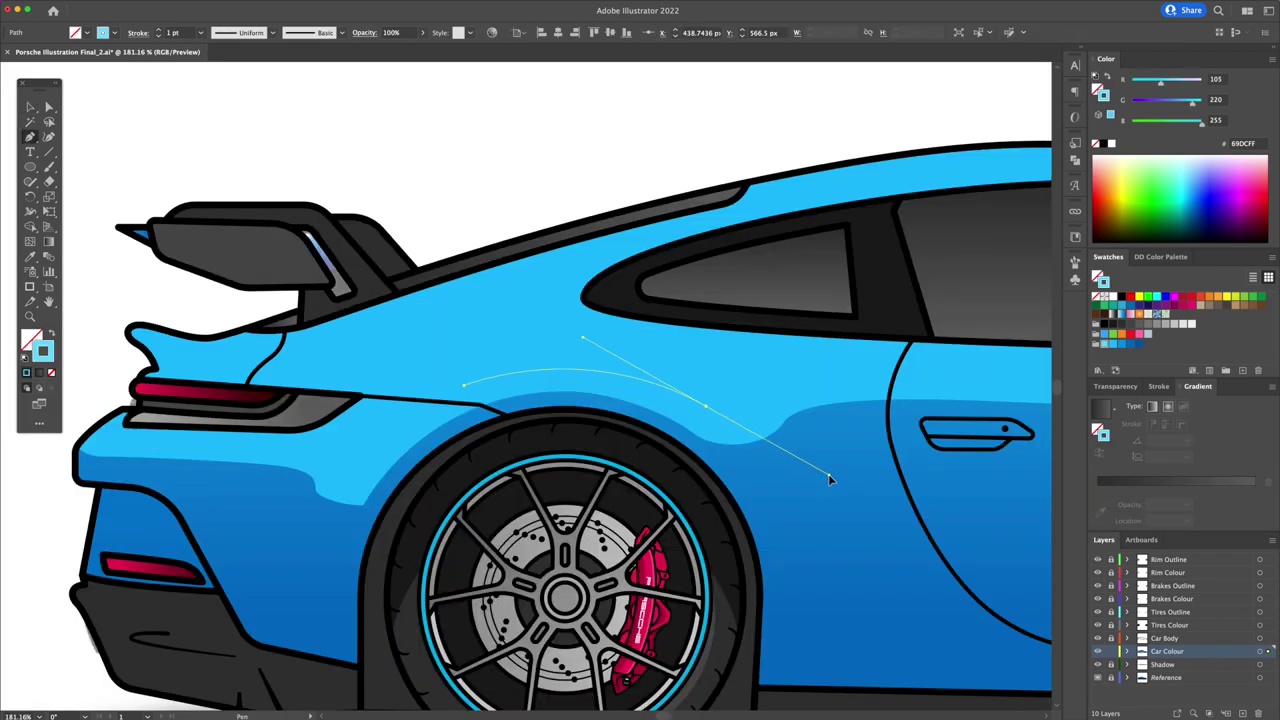
key(v)
click(1162, 387)
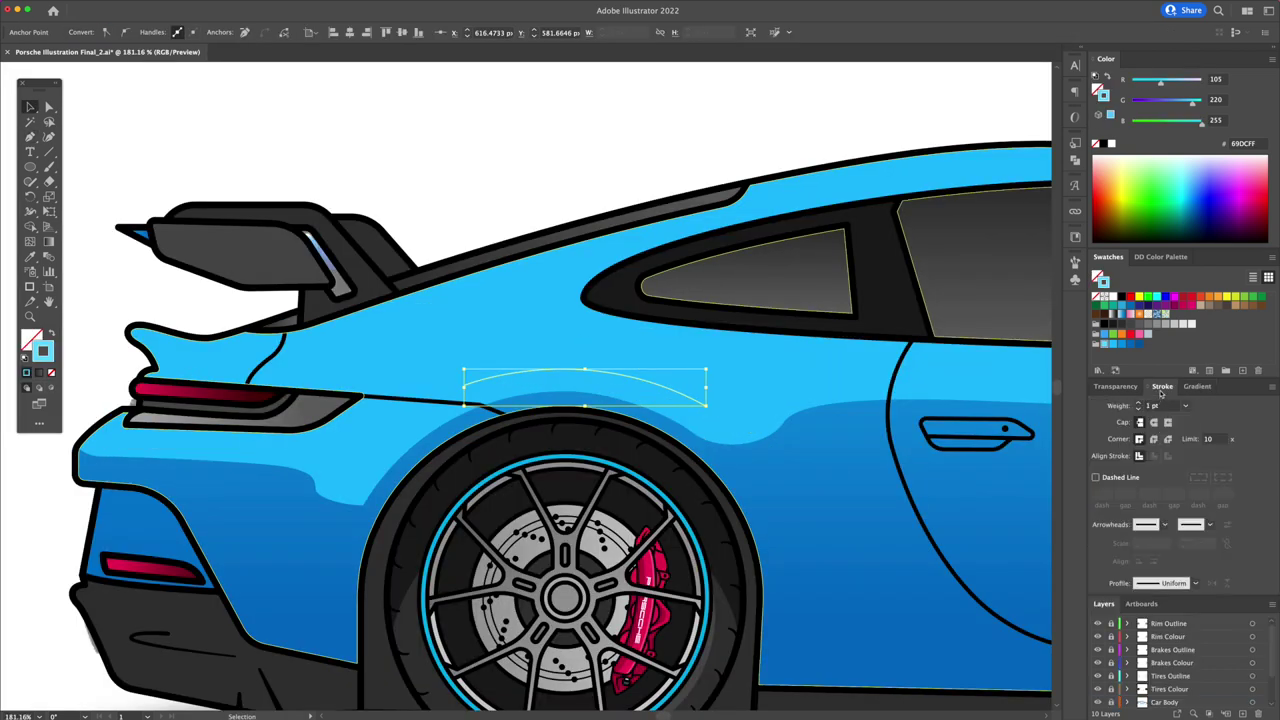
key(shift+w)
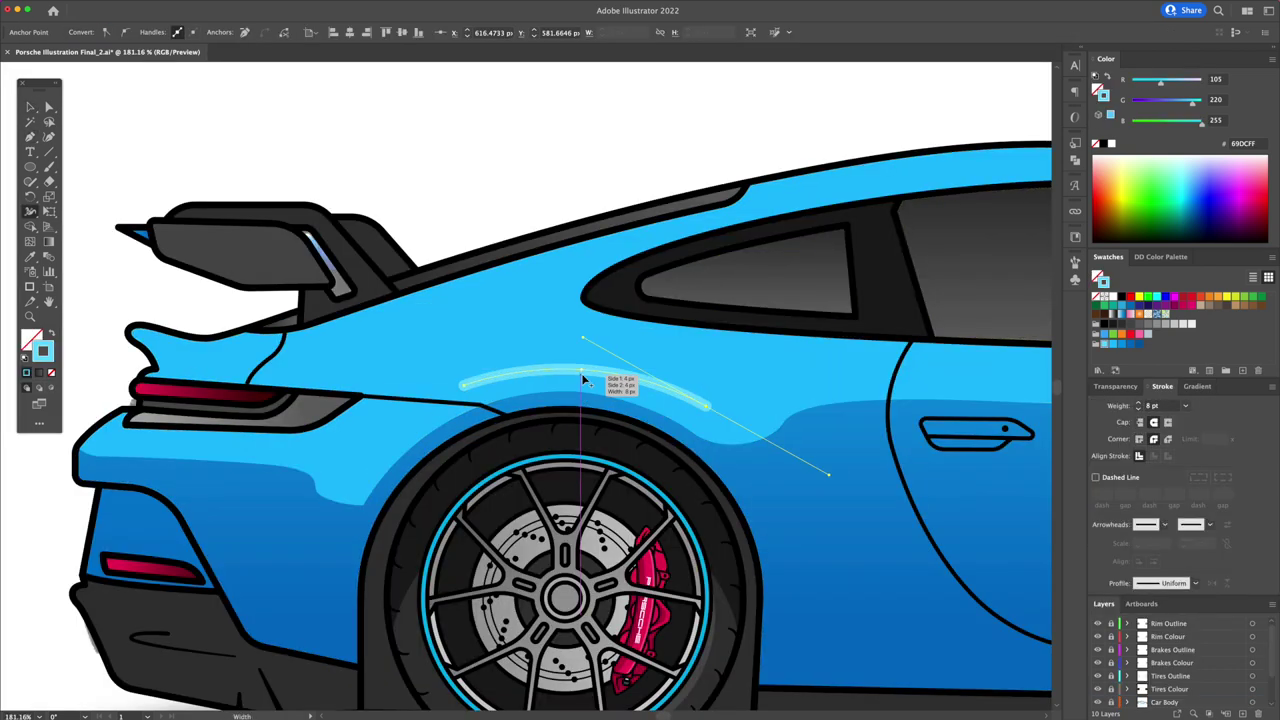
drag(581, 385, 611, 374)
key(v)
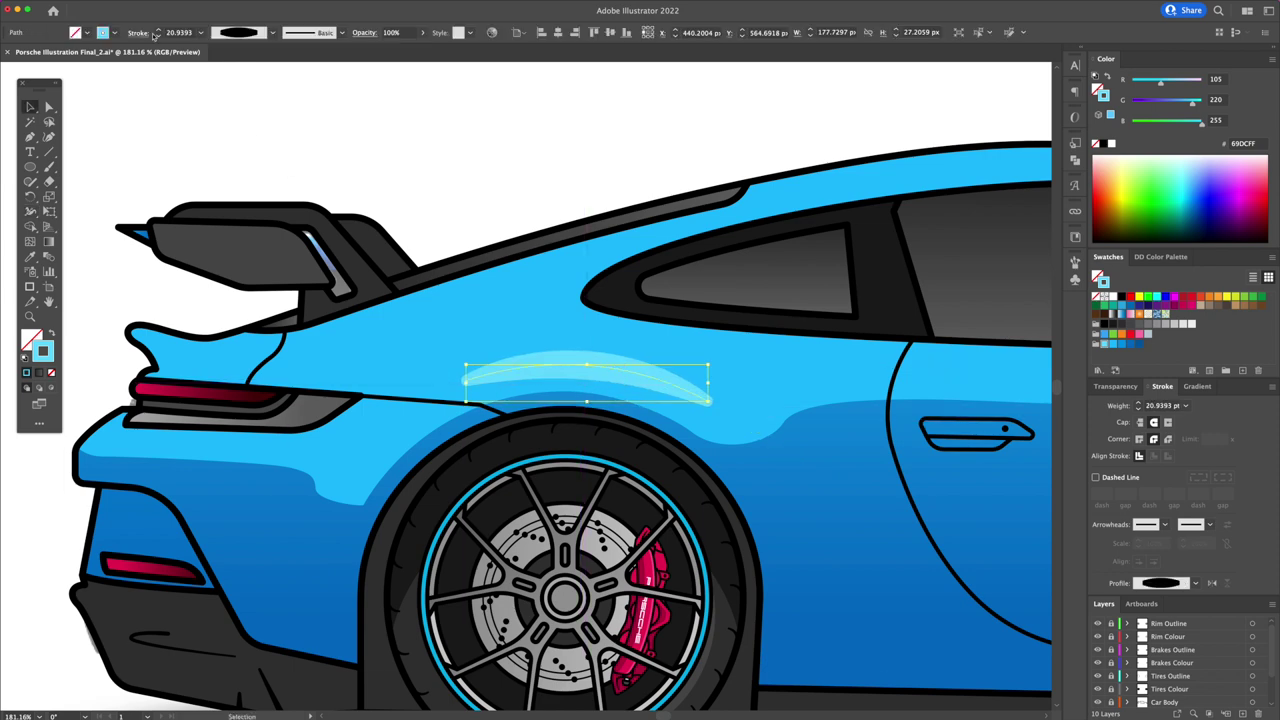
Outline the tapered stroke into a shape and add a thin highlight ellipse along the roofline
click(120, 6)
mouse_move(119, 257)
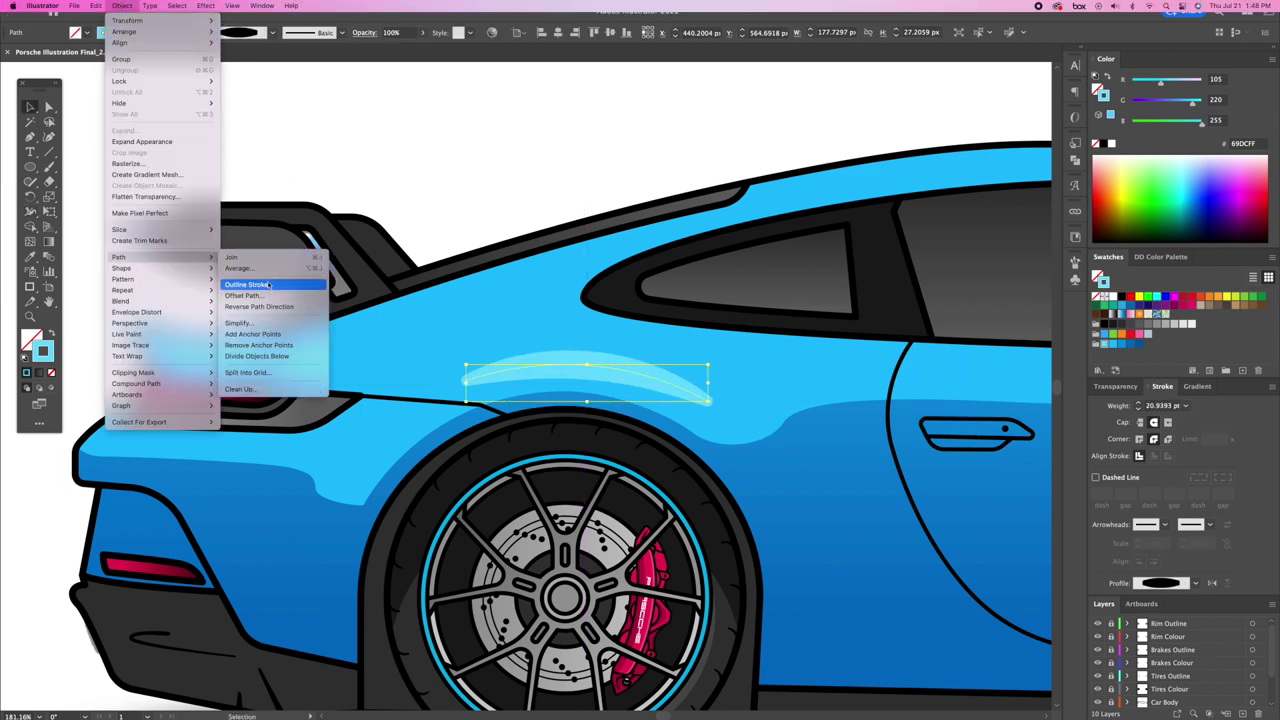
click(270, 287)
scroll(486, 343, down, 1)
drag(514, 300, 524, 311)
scroll(524, 311, right, 5)
key(l)
drag(357, 270, 598, 287)
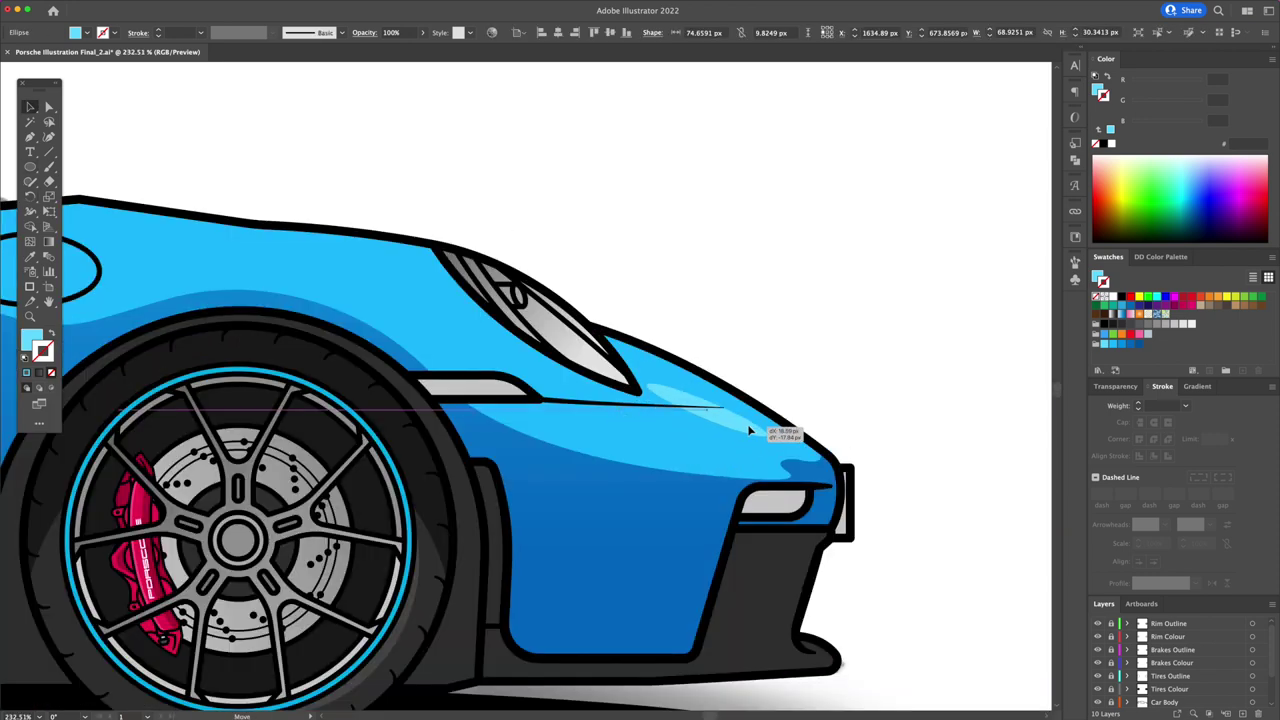
drag(786, 420, 791, 400)
Add a dark blue rectangle tilted along the lower sill, trimmed to the car body
key(ctrl+shift+a)
key(ctrl+0)
click(30, 166)
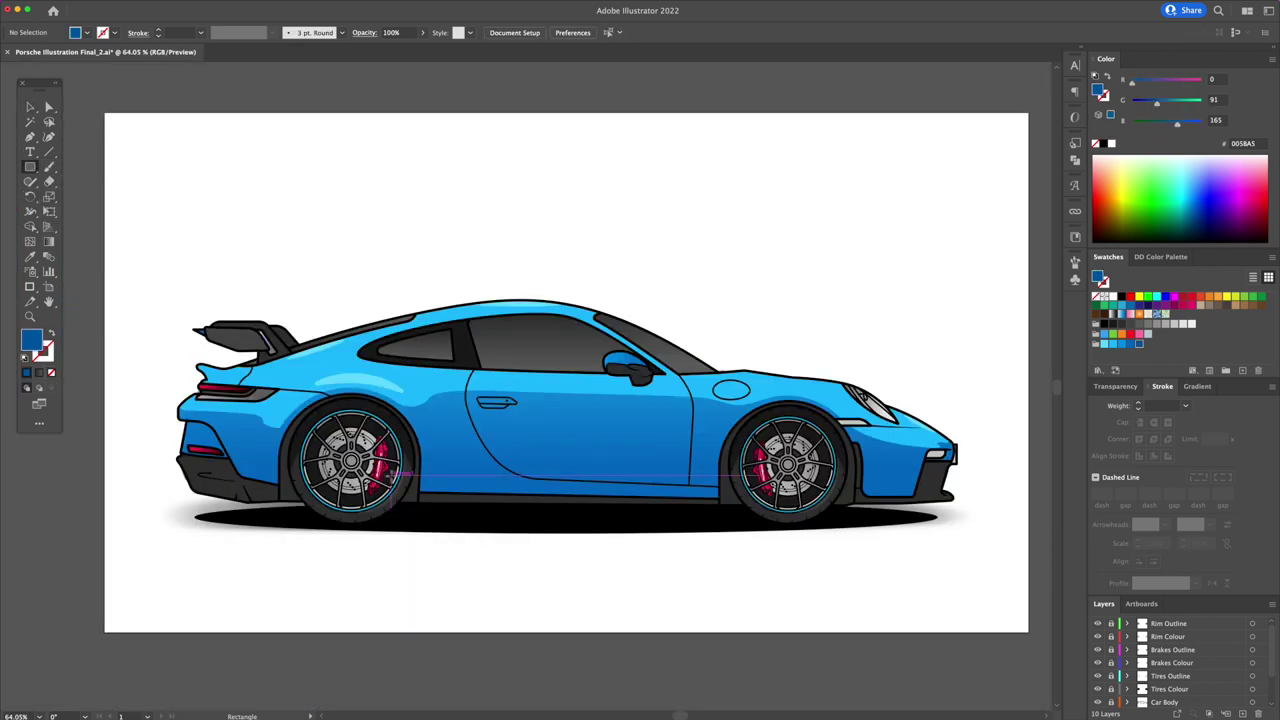
drag(390, 478, 745, 518)
key(r)
drag(788, 470, 790, 476)
key(v)
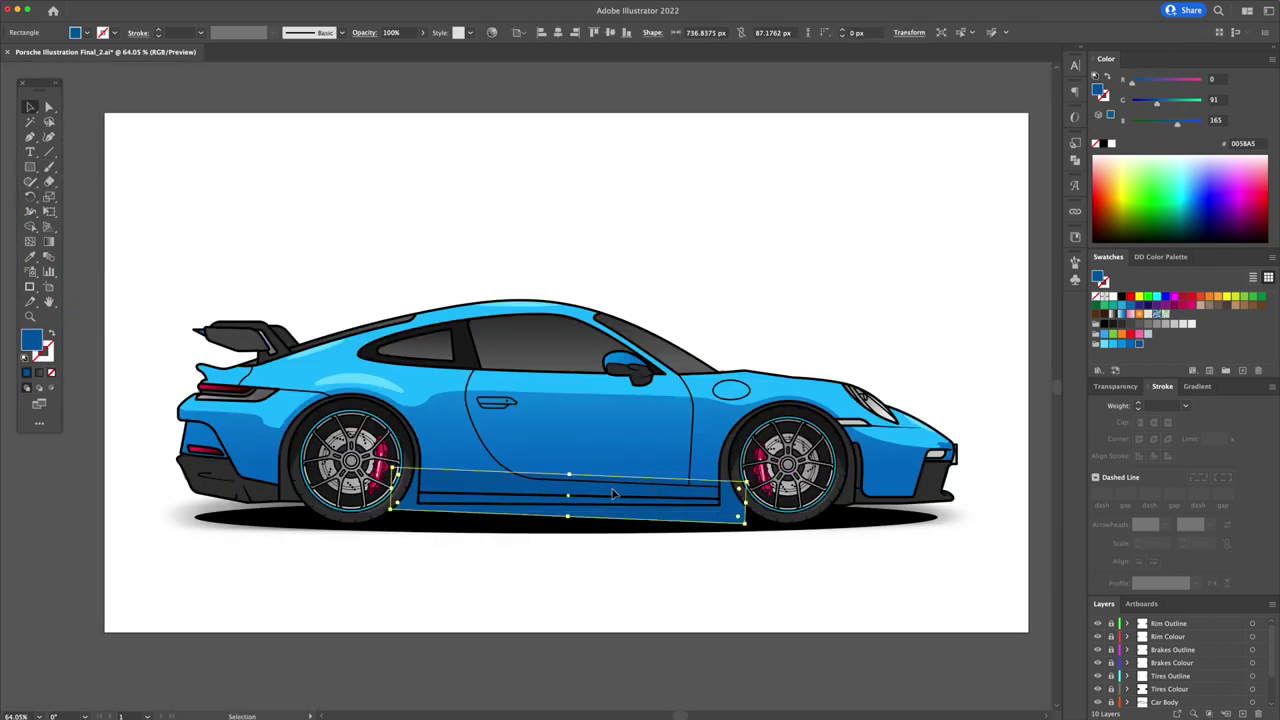
shift+click(624, 440)
key(shift+m)
alt+click(667, 521)
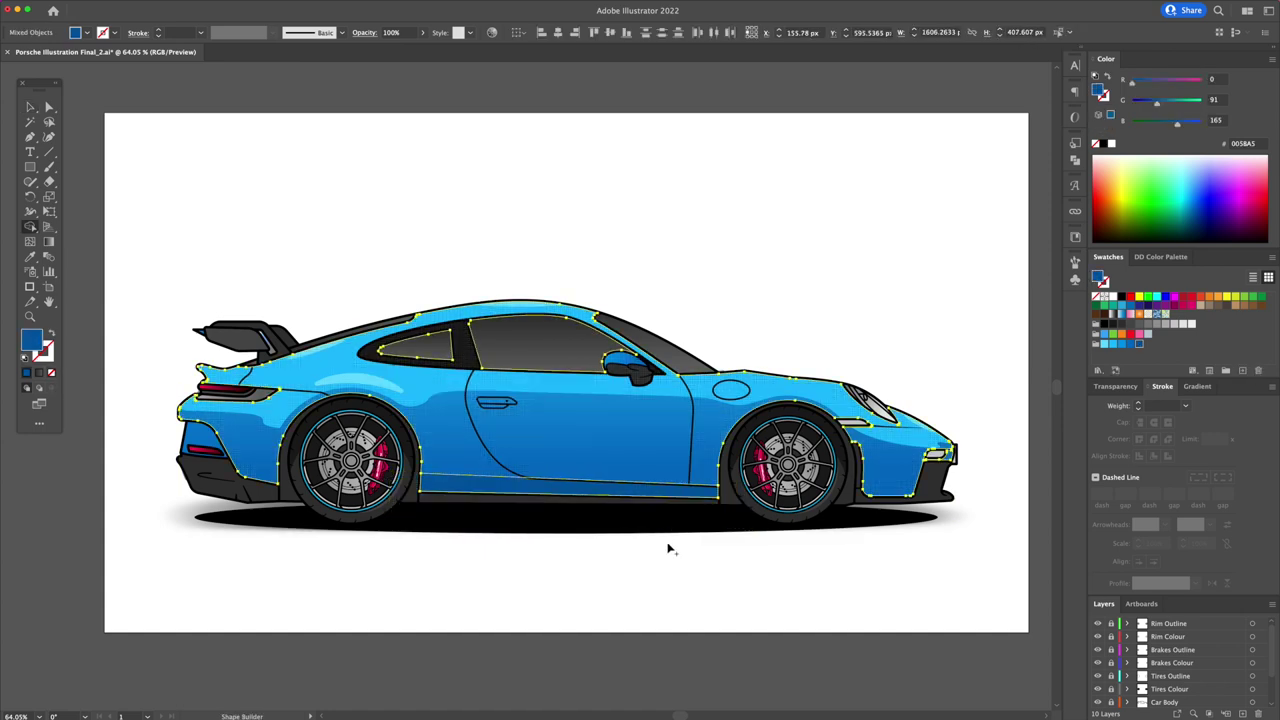
key(v)
click(703, 568)
Draw darker blue shading on the rear bumper and trim the front shading to the outline
scroll(170, 469, up, 5)
key(p)
click(288, 323)
click(376, 337)
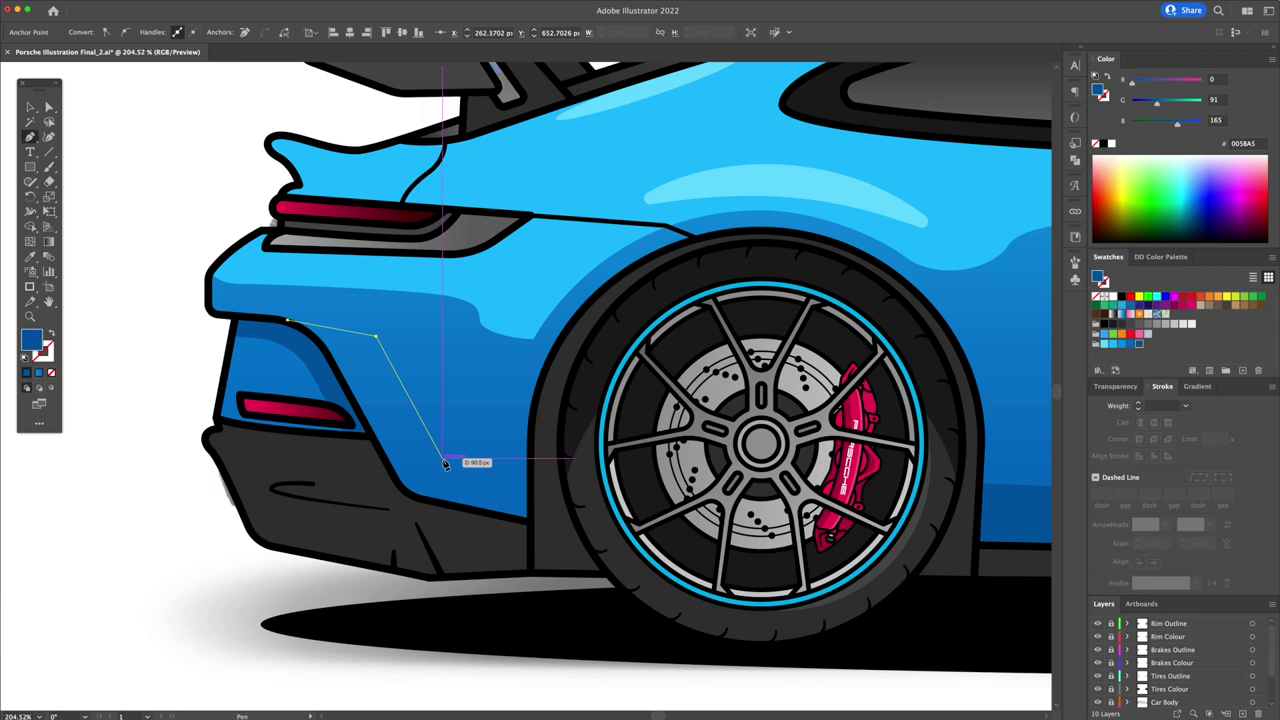
click(442, 459)
click(545, 478)
click(288, 323)
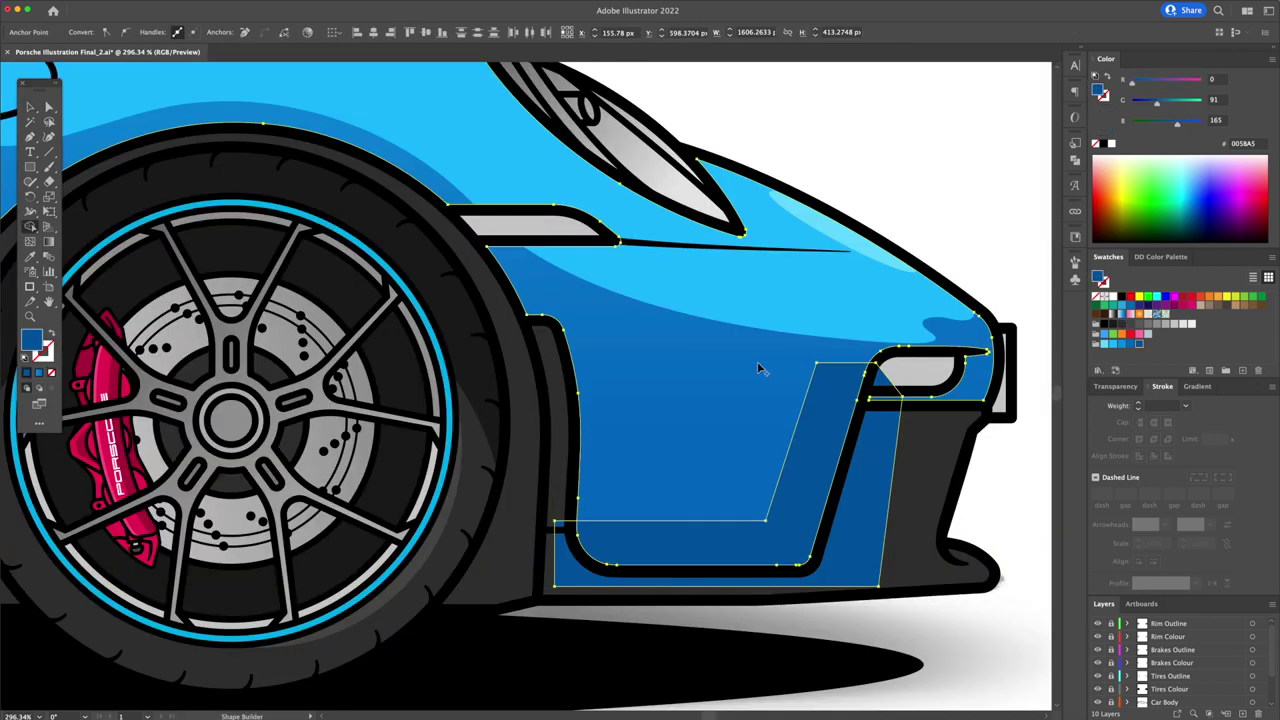
alt+click(740, 576)
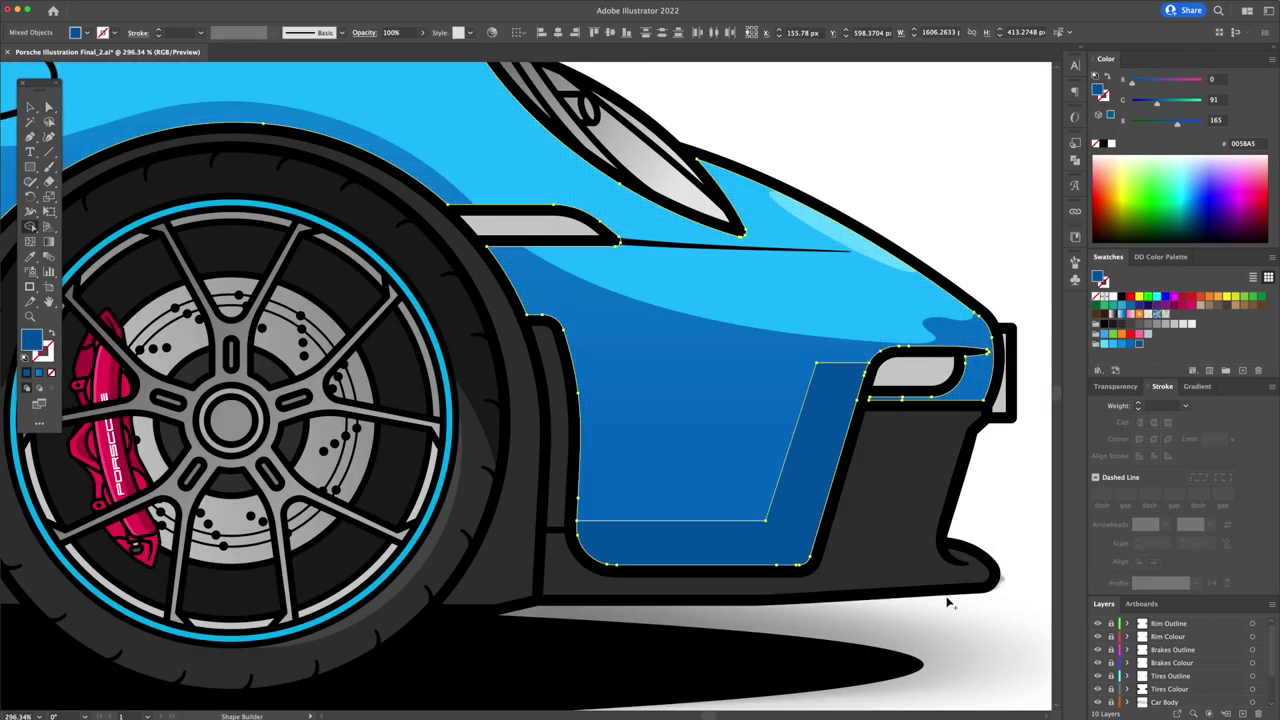
Round the inner corner of the front bumper shading and reposition the mirror's blue highlight
key(v)
key(a)
click(795, 519)
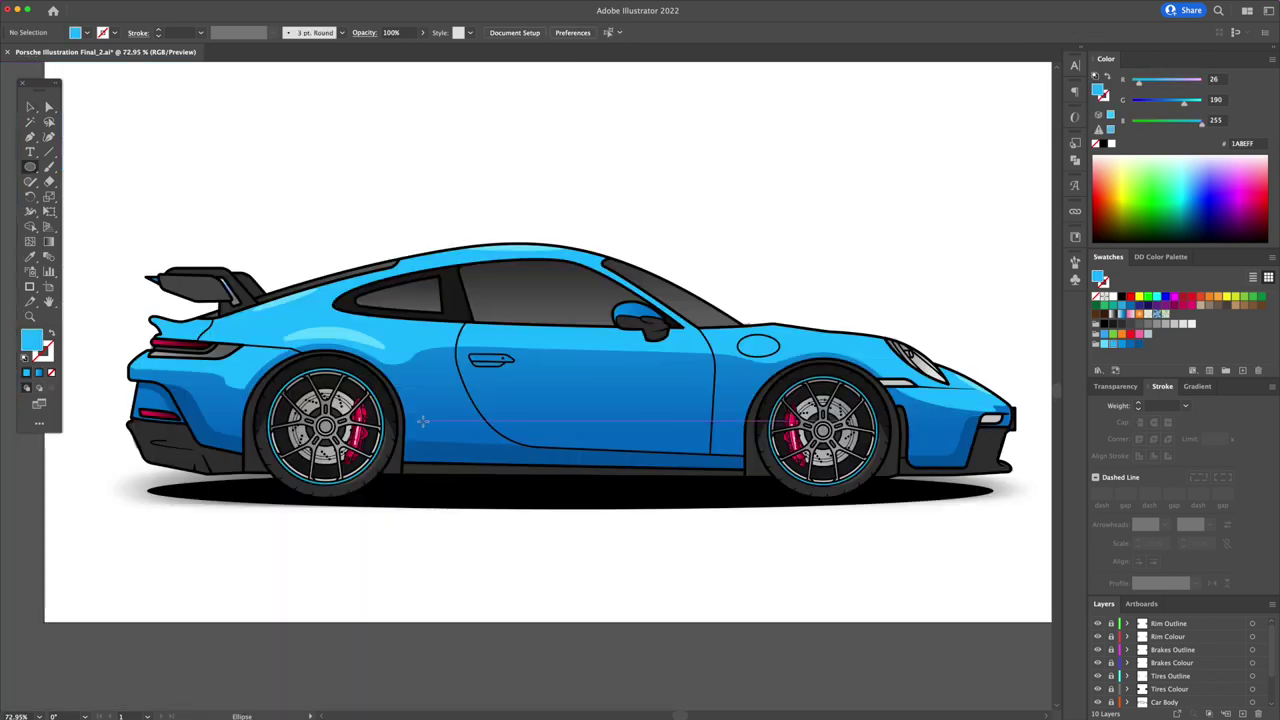
drag(434, 419, 732, 432)
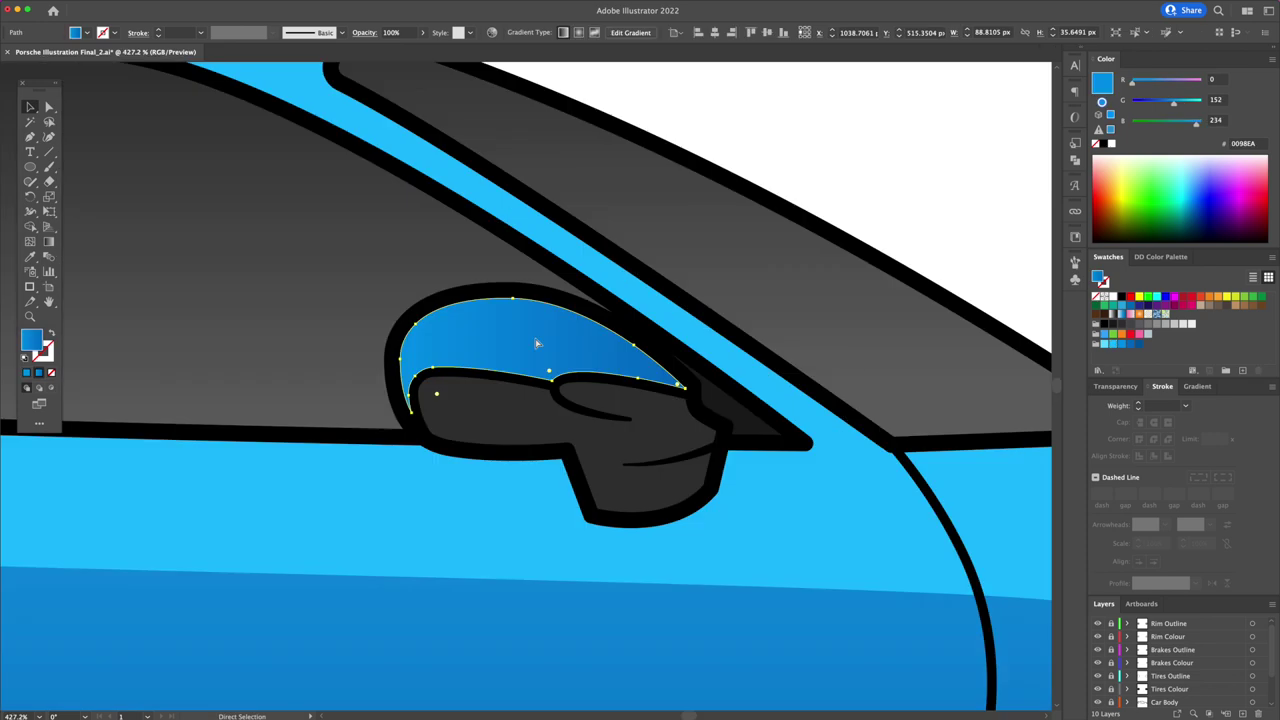
key(Right)
key(Right)
key(Right)
key(Down)
key(Down)
key(Down)
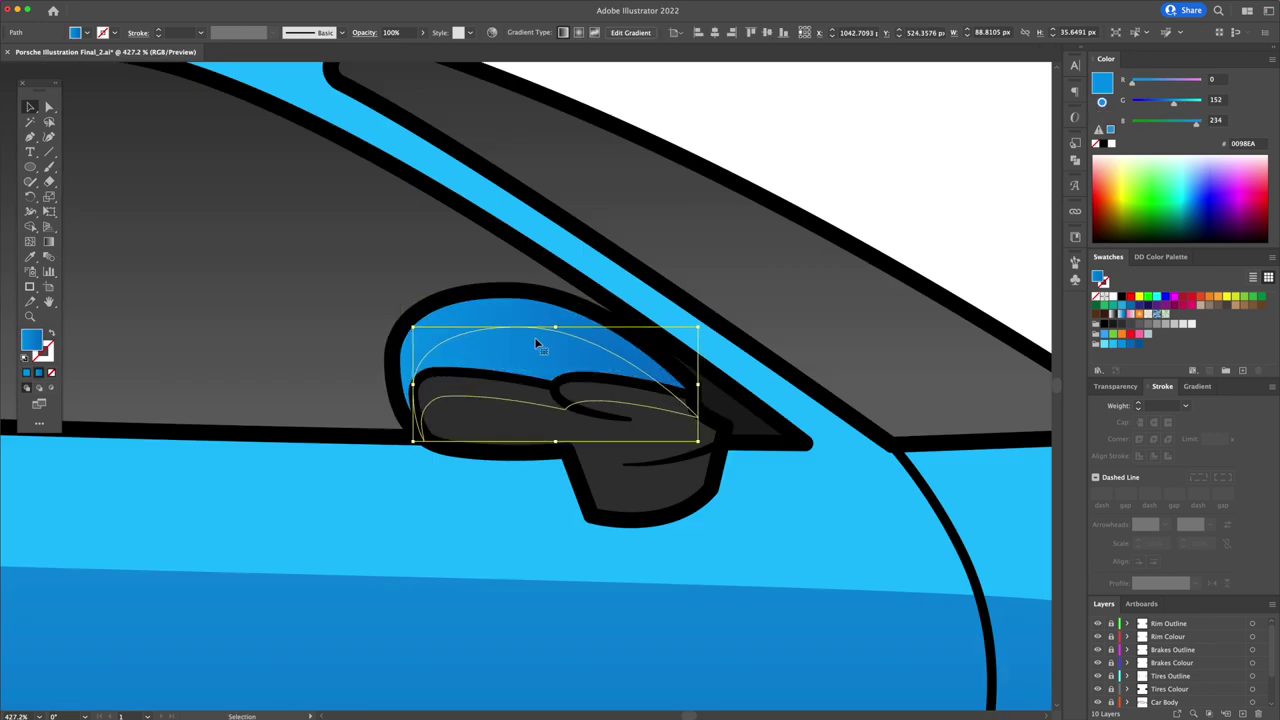
key(Left)
key(Left)
key(Left)
key(Up)
key(Up)
key(Up)
Draw a dark panel over the wing support and trim away its excess with Shape Builder
key(i)
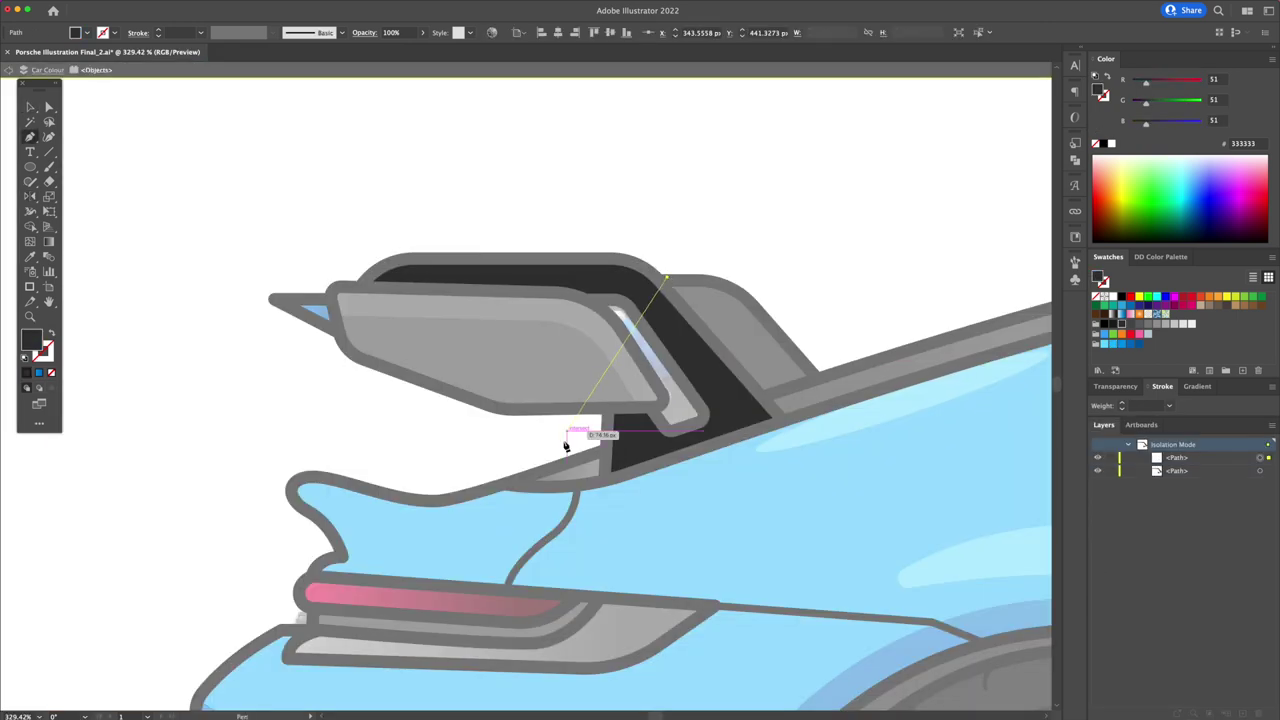
click(598, 510)
click(838, 456)
click(774, 277)
click(664, 277)
key(shift+m)
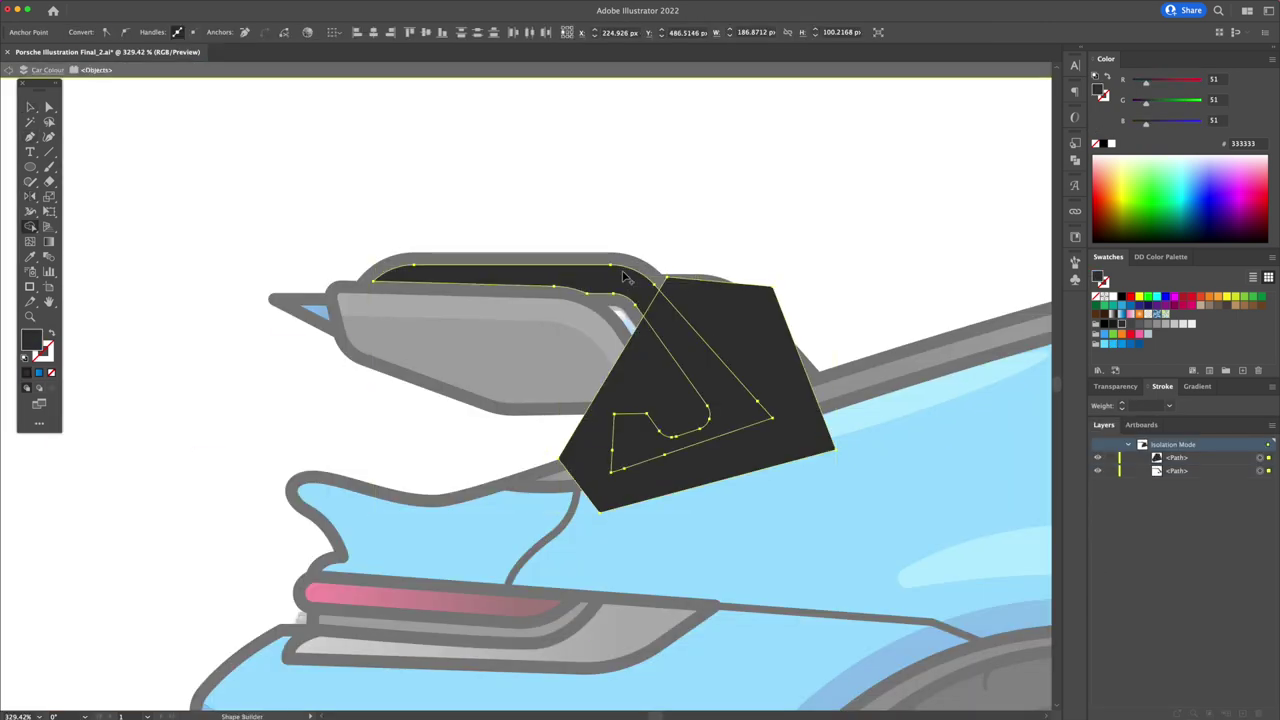
alt+click(783, 266)
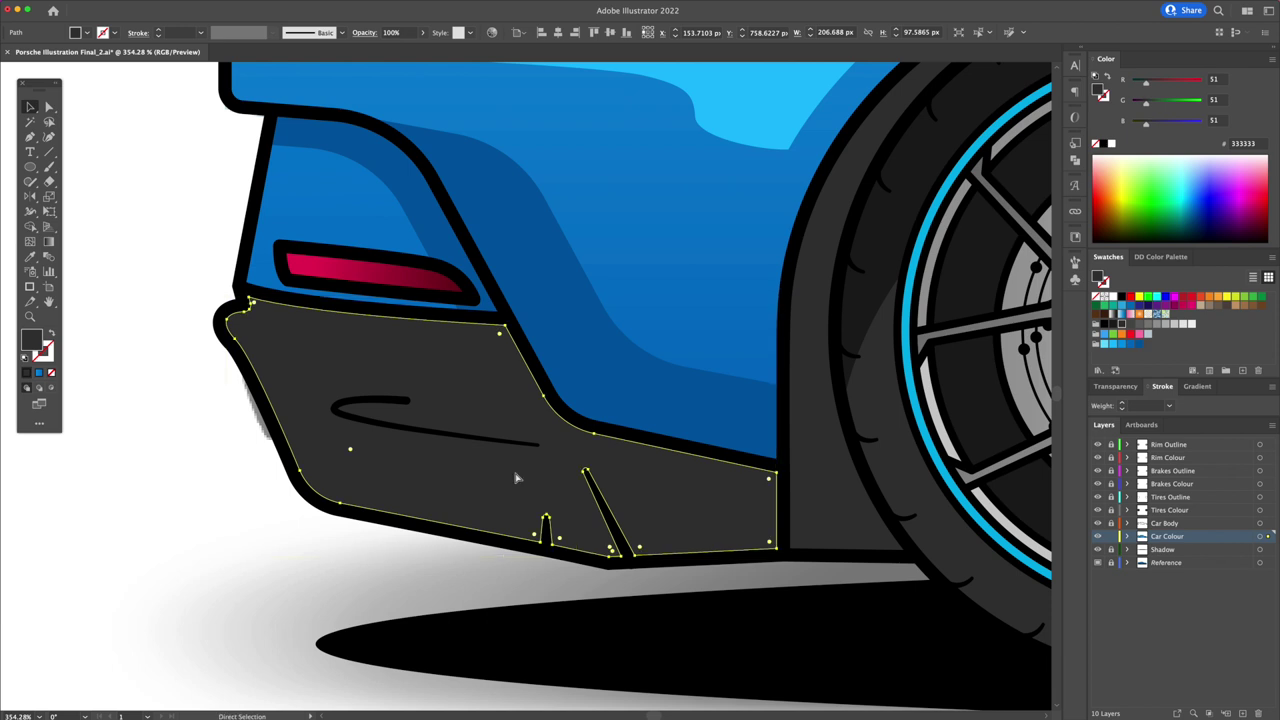
Enlarge and lower the rear diffuser, delete the extra grey piece, and thin the side skirt
drag(776, 333, 797, 320)
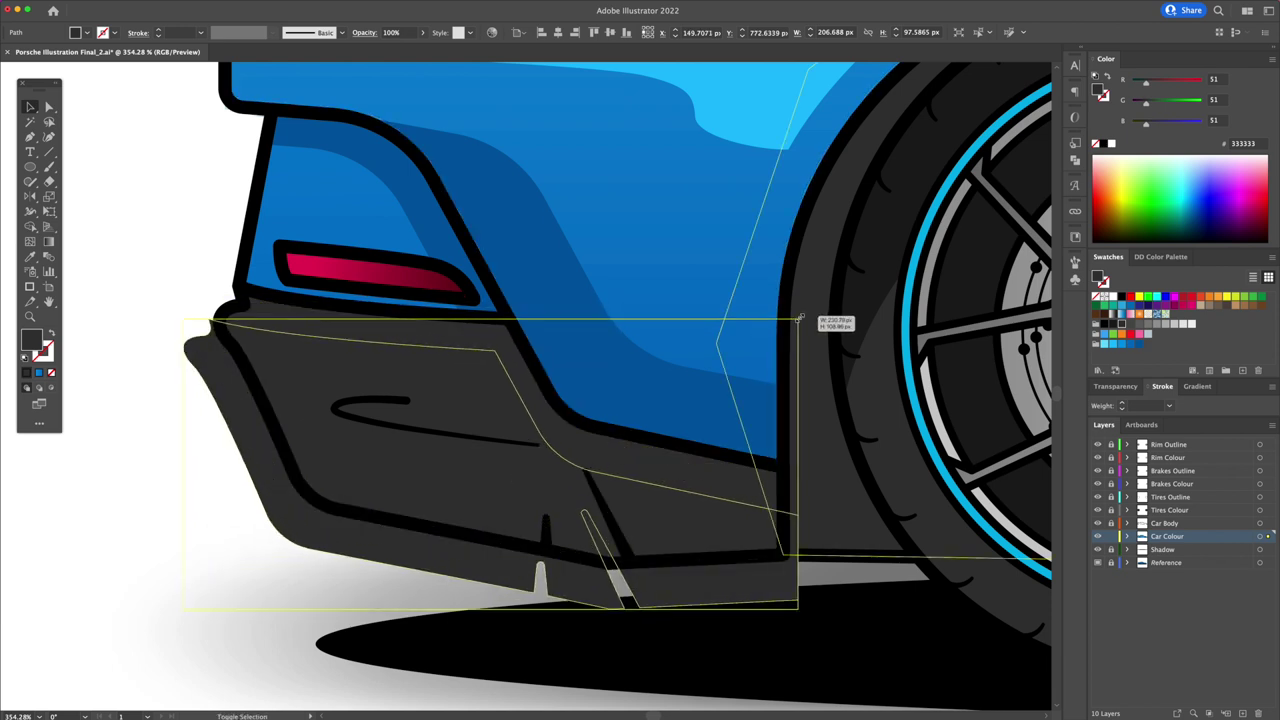
key(Down)
key(Down)
key(Down)
key(Delete)
click(551, 491)
click(449, 423)
key(Down)
key(Down)
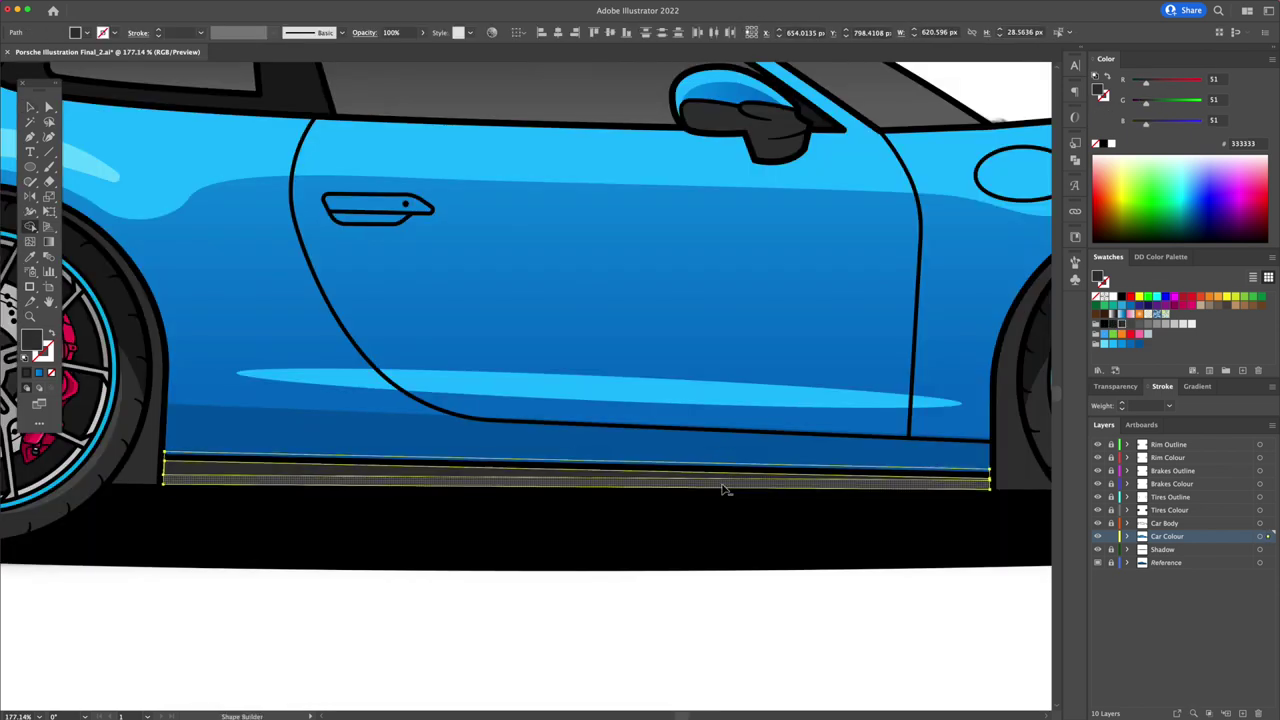
key(Down)
key(Down)
key(Down)
key(Down)
key(Down)
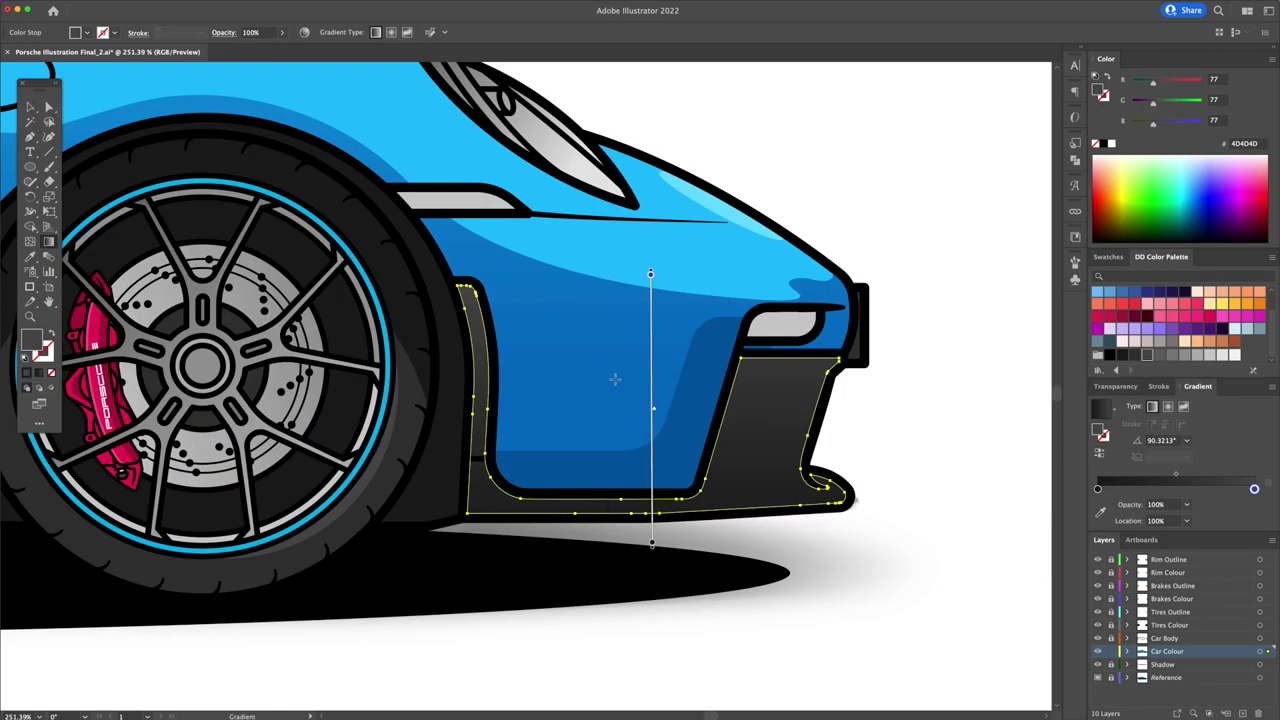
Redirect the front intake's gradient and merge a new piece into the bumper intake shape
drag(616, 292, 618, 462)
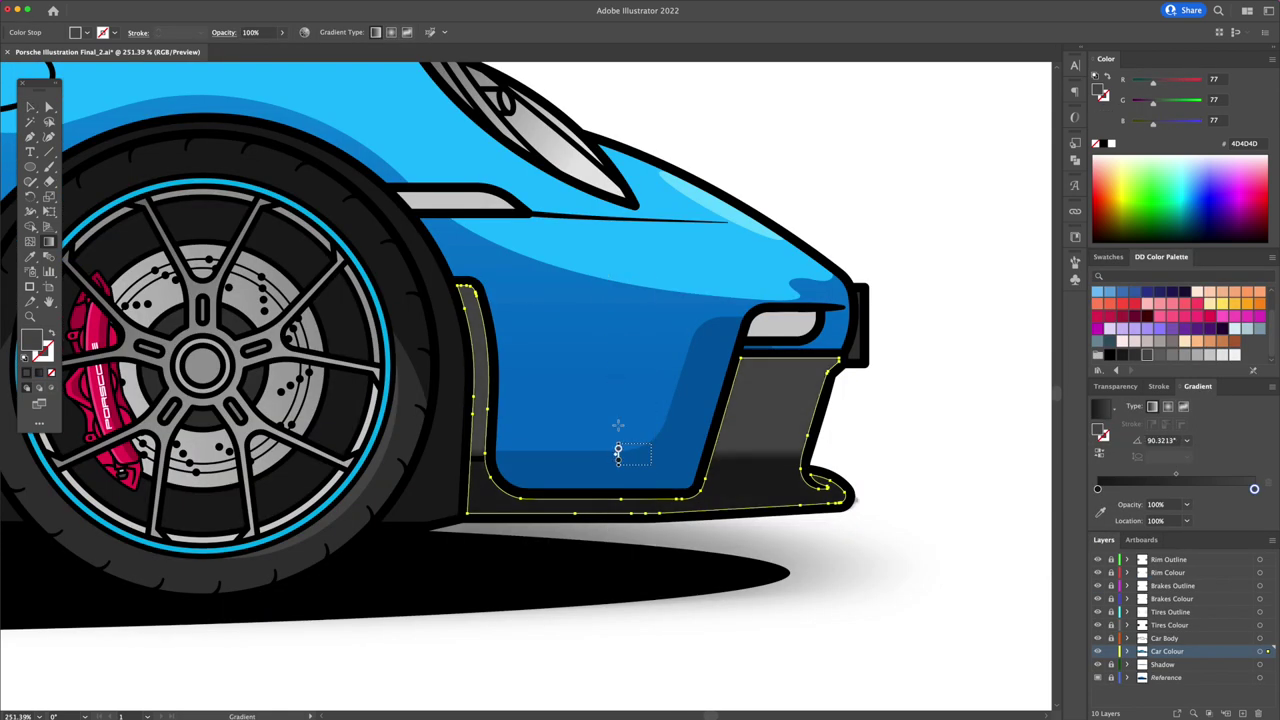
click(851, 387)
shift+click(480, 400)
key(shift+m)
drag(600, 490, 762, 387)
key(v)
click(760, 420)
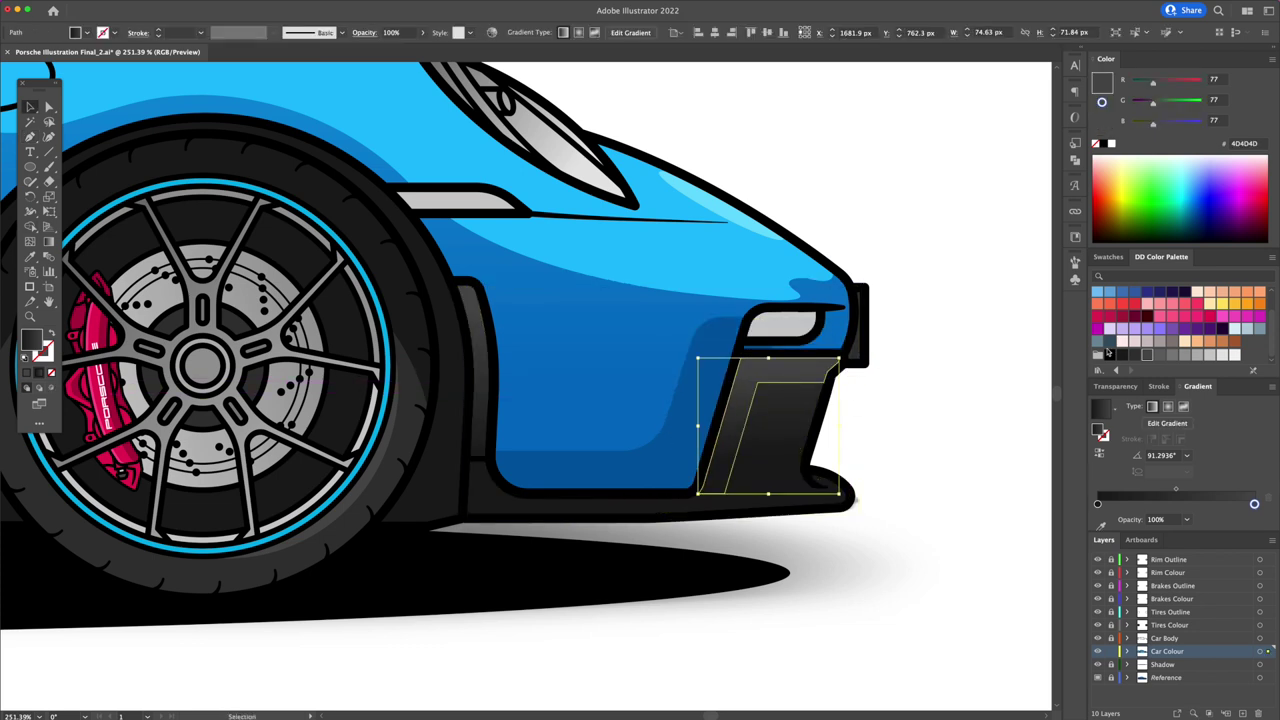
click(864, 386)
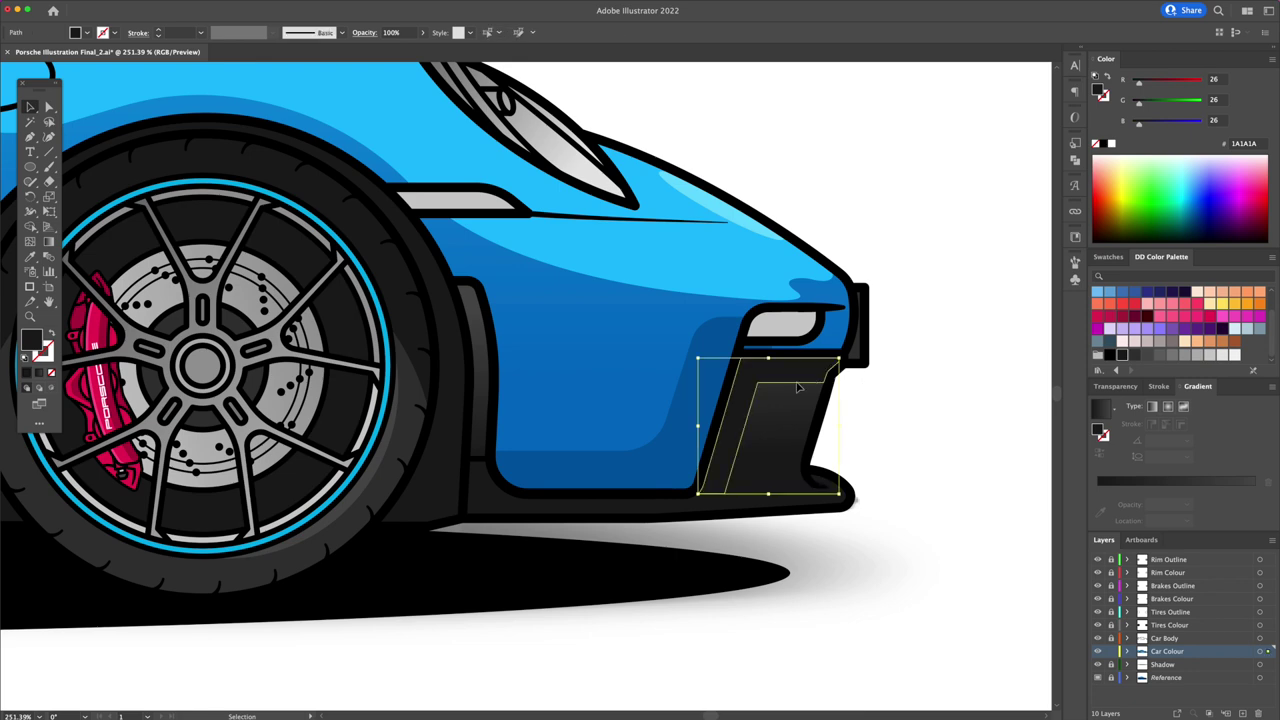
key(a)
click(759, 384)
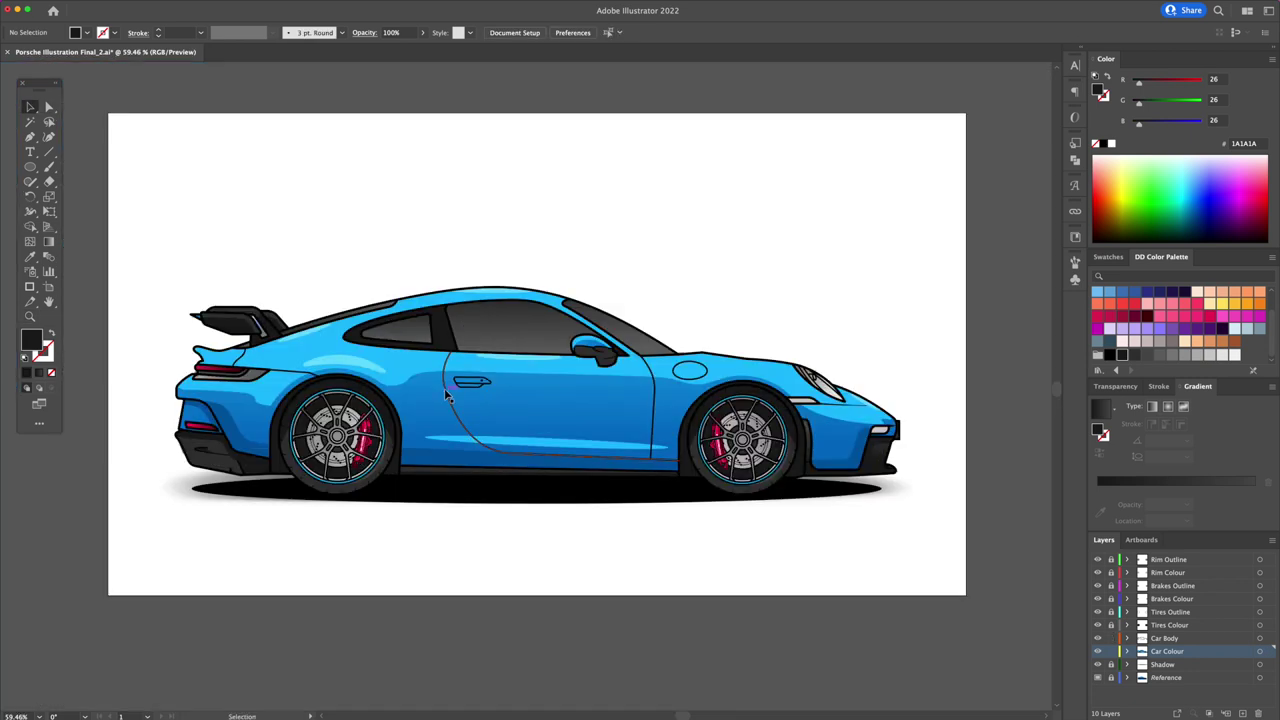
Move the door, fuel-cap and rear quarter lines to the Car Colour layer as outlined shapes
click(447, 395)
shift+click(690, 371)
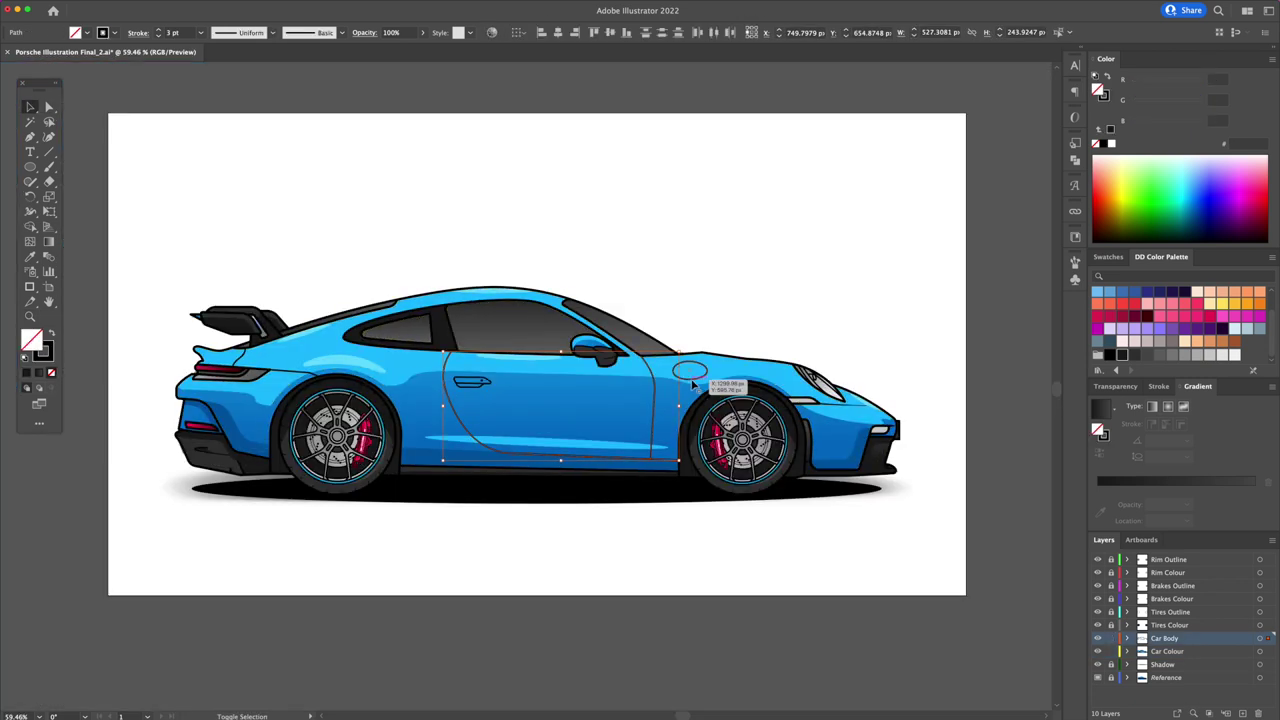
shift+click(268, 368)
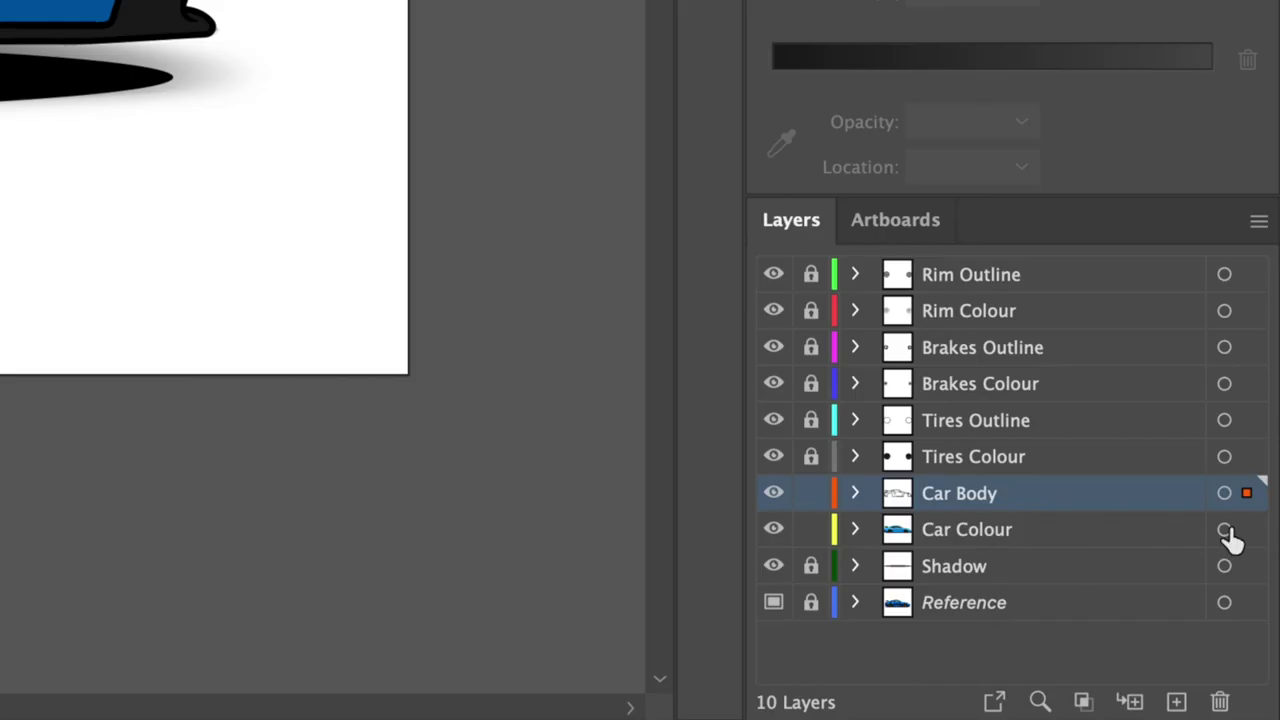
drag(1246, 493, 1252, 530)
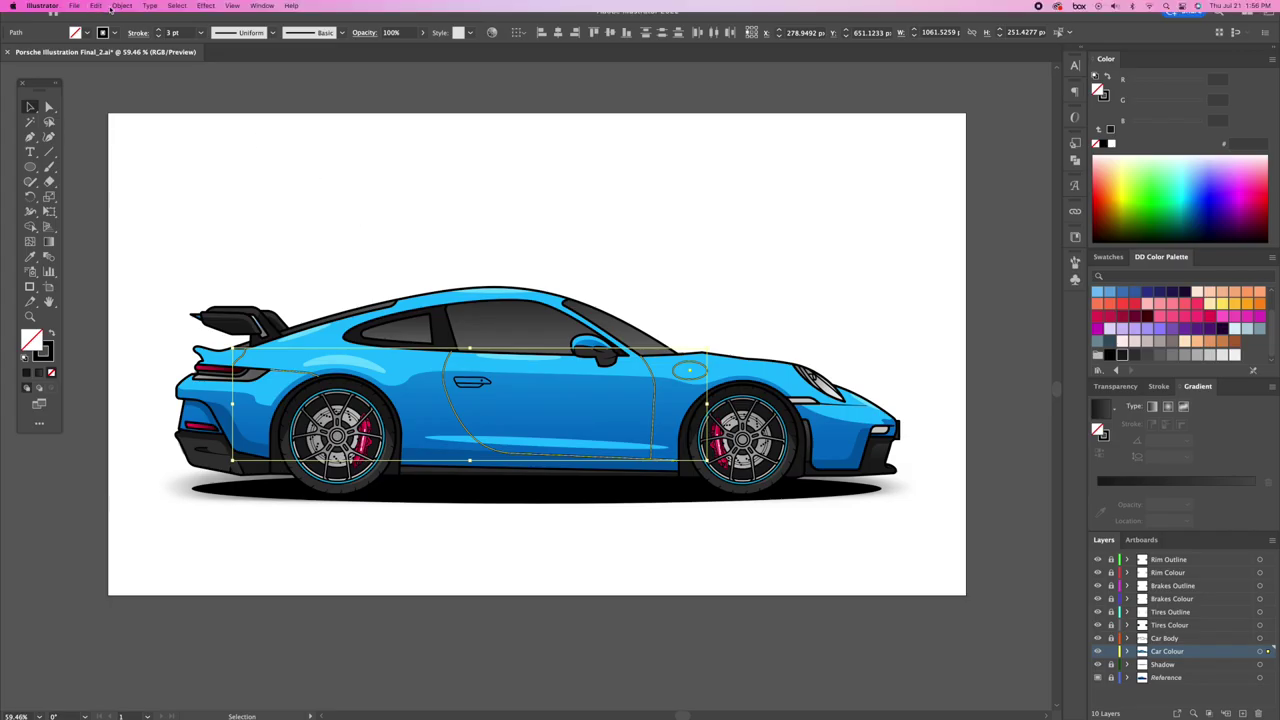
click(121, 5)
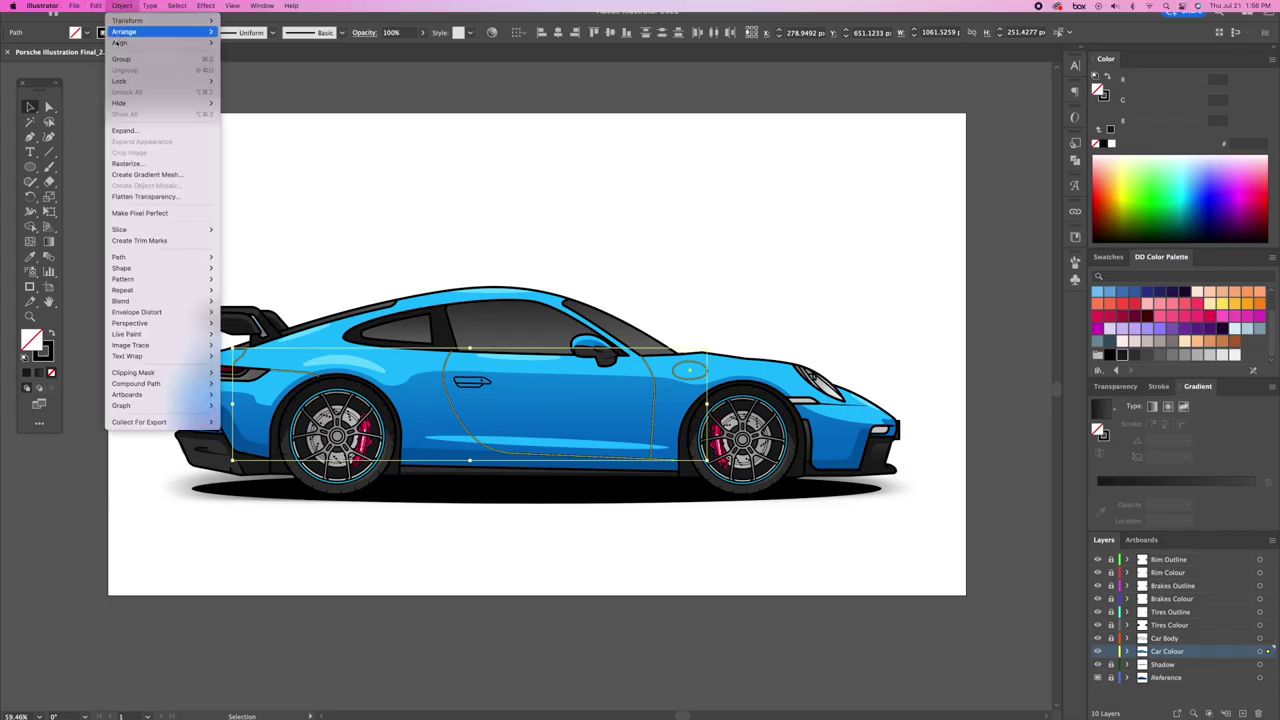
mouse_move(119, 257)
click(260, 285)
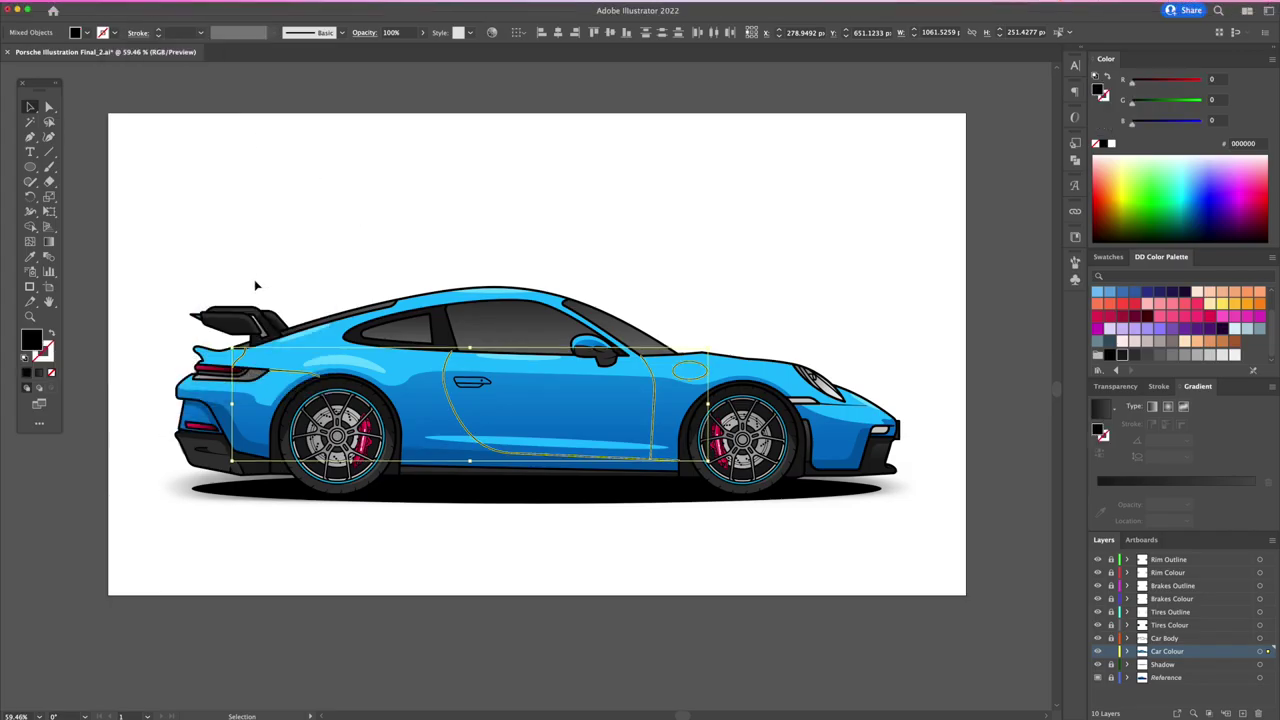
click(1108, 257)
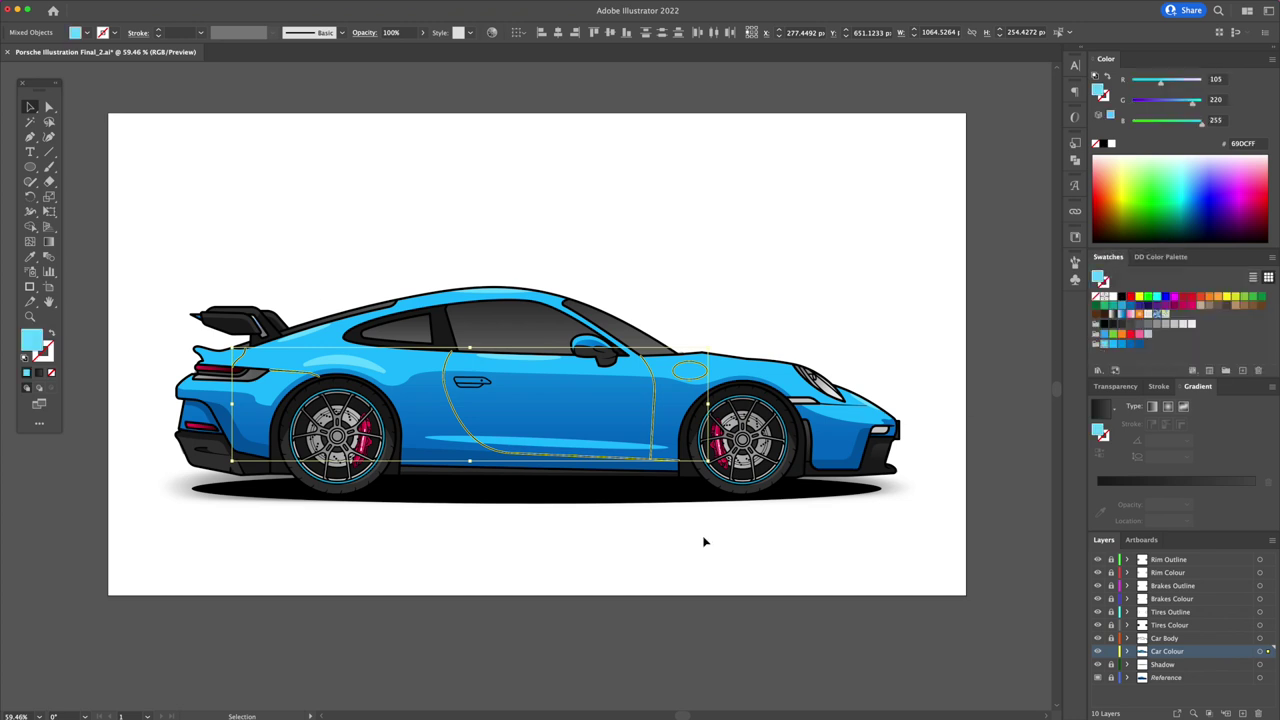
Tint the tail-light curve, door edge, door-gap and fuel-cap highlights light cyan (69DCFF)
click(243, 360)
scroll(362, 380, up, 5)
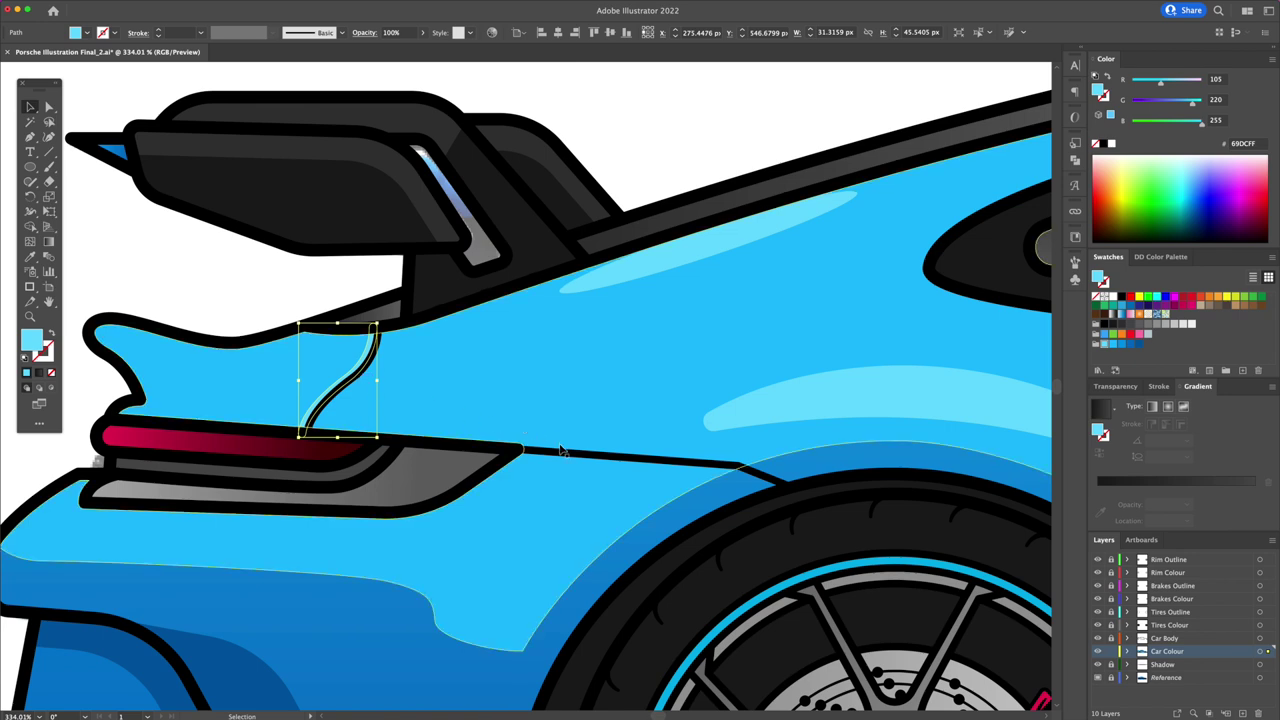
scroll(566, 455, right, 10)
click(440, 410)
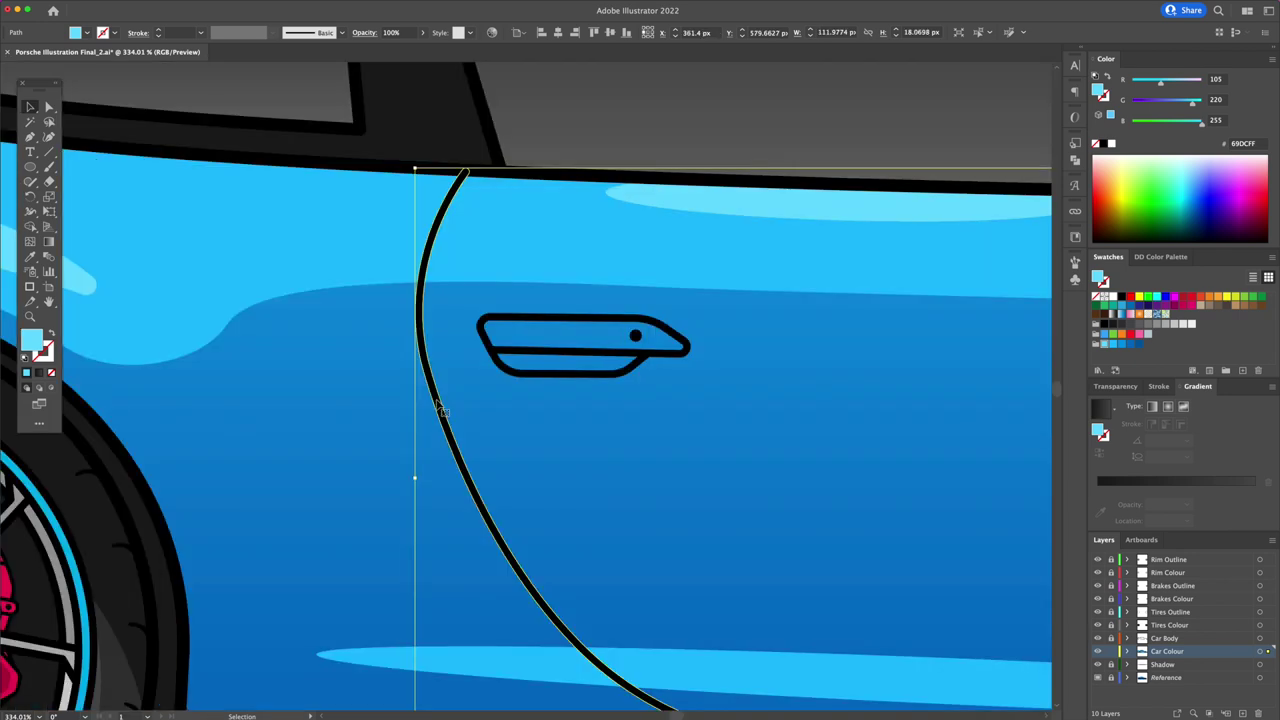
scroll(440, 410, right, 10)
click(551, 416)
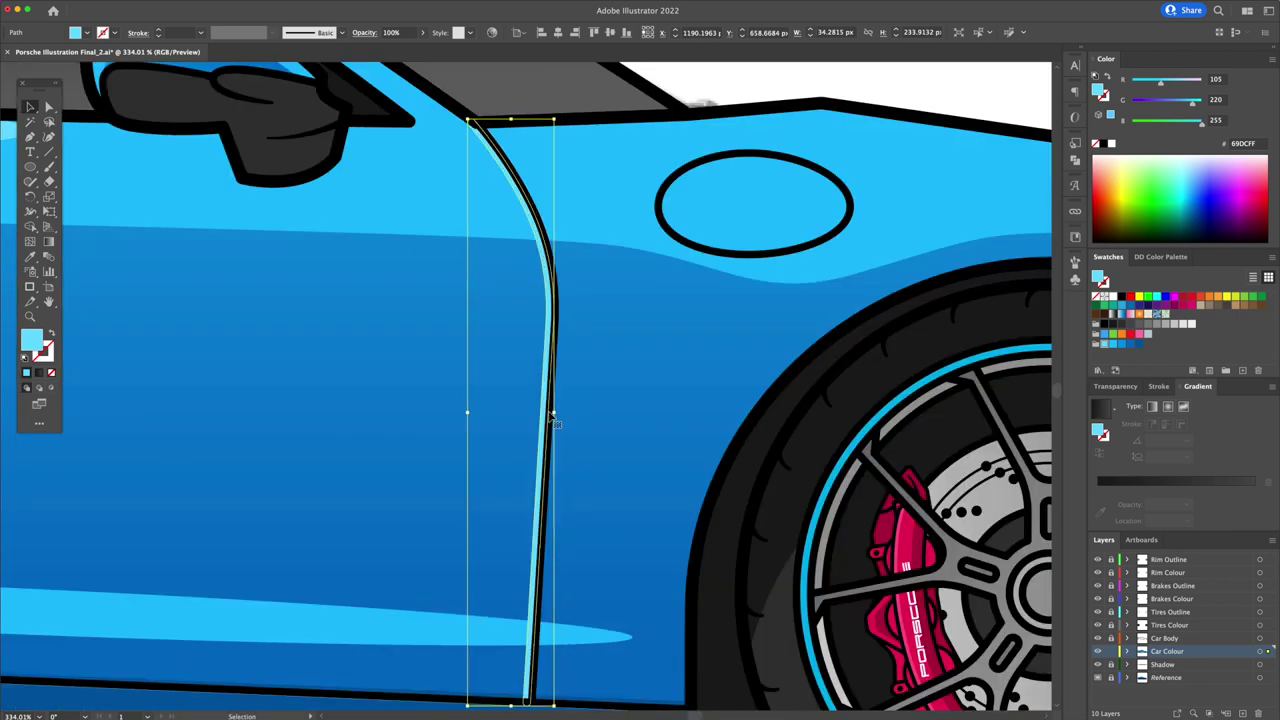
click(698, 245)
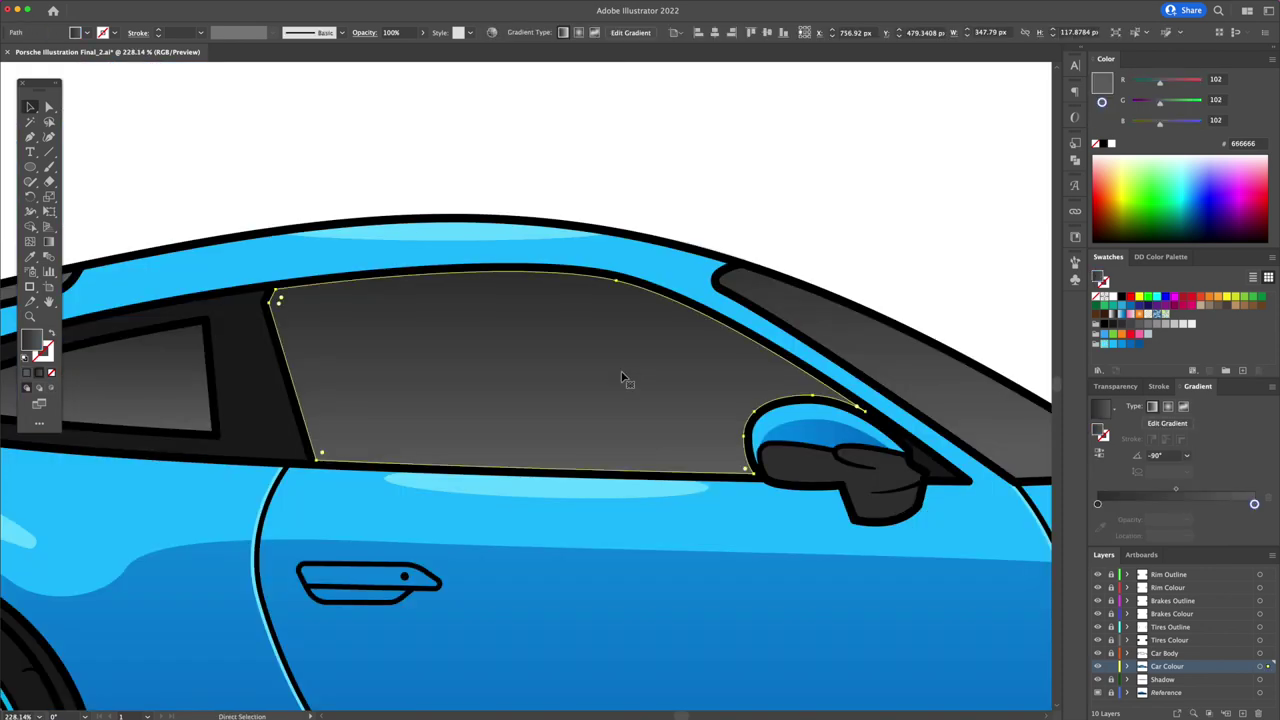
click(626, 374)
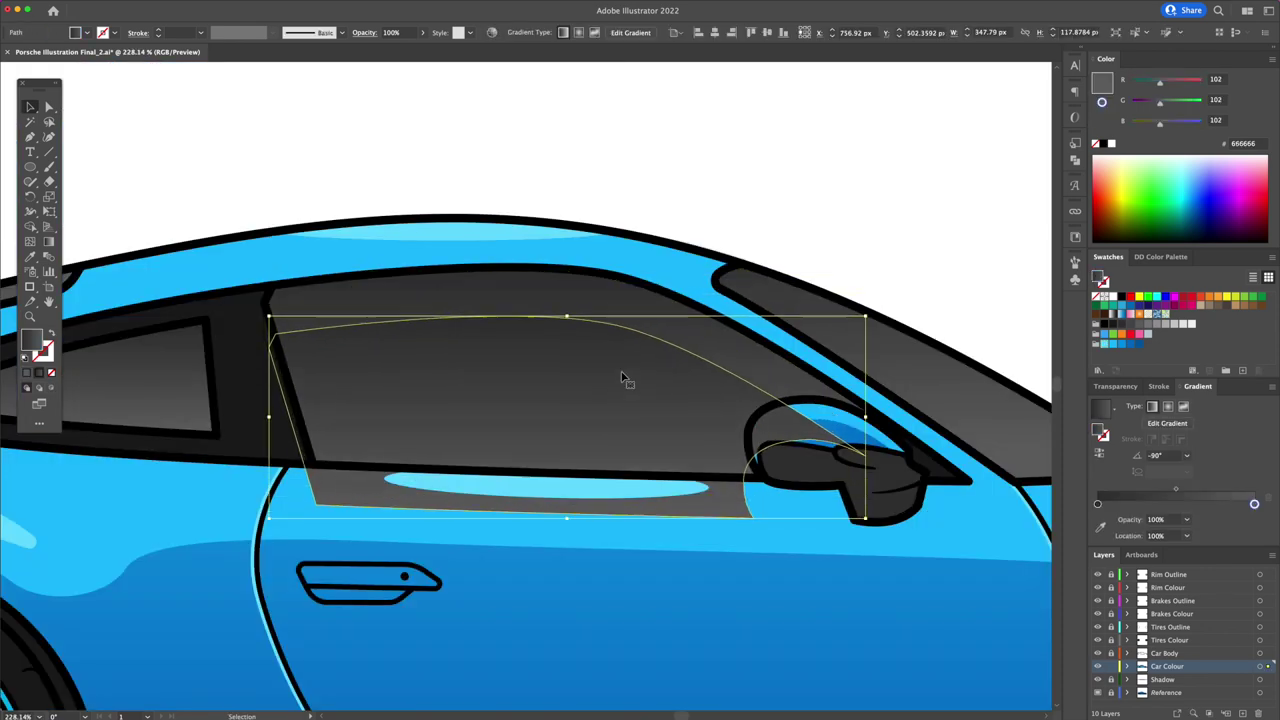
Send the window glass behind the car body and draw the dark pillar shape
key(ctrl+shift+bracketleft)
click(669, 166)
key(p)
click(327, 262)
click(376, 465)
click(315, 478)
click(250, 262)
click(327, 262)
ctrl+click(483, 197)
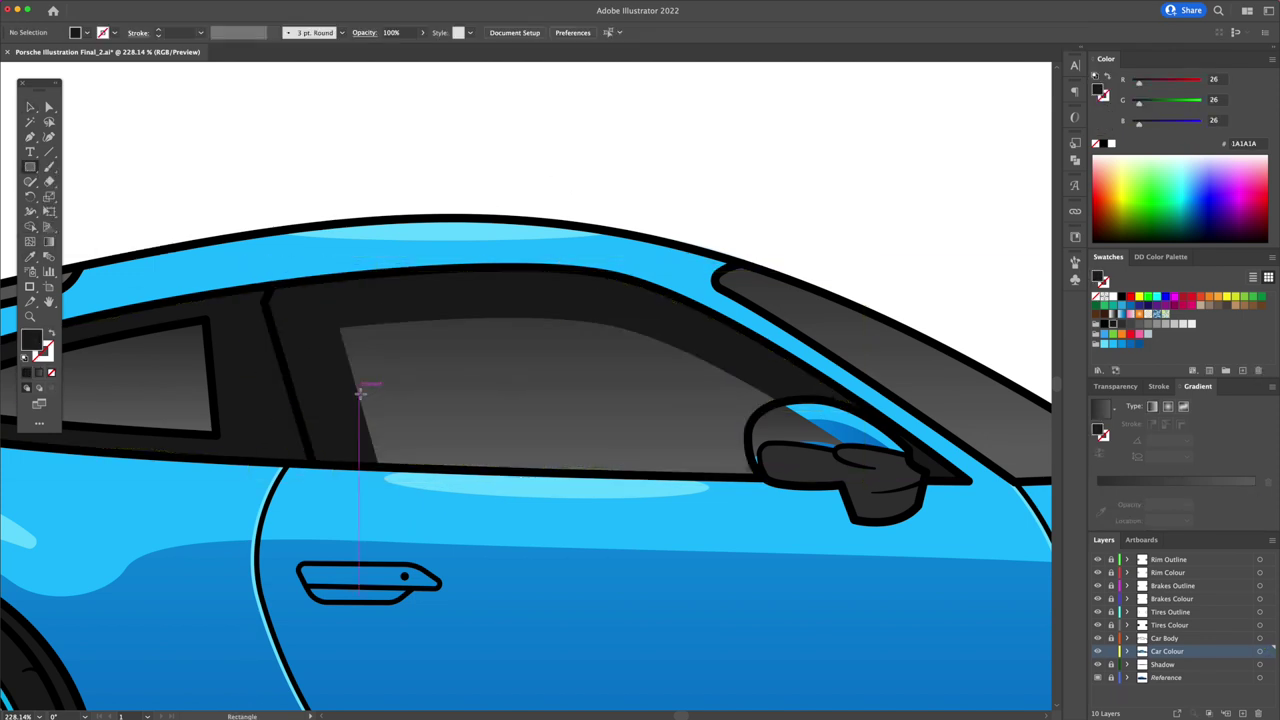
Add a rotated dark rounded rectangle at the pillar and fit the gradient glass to the rear window
drag(360, 393, 414, 540)
key(v)
drag(423, 371, 400, 358)
shift+click(480, 391)
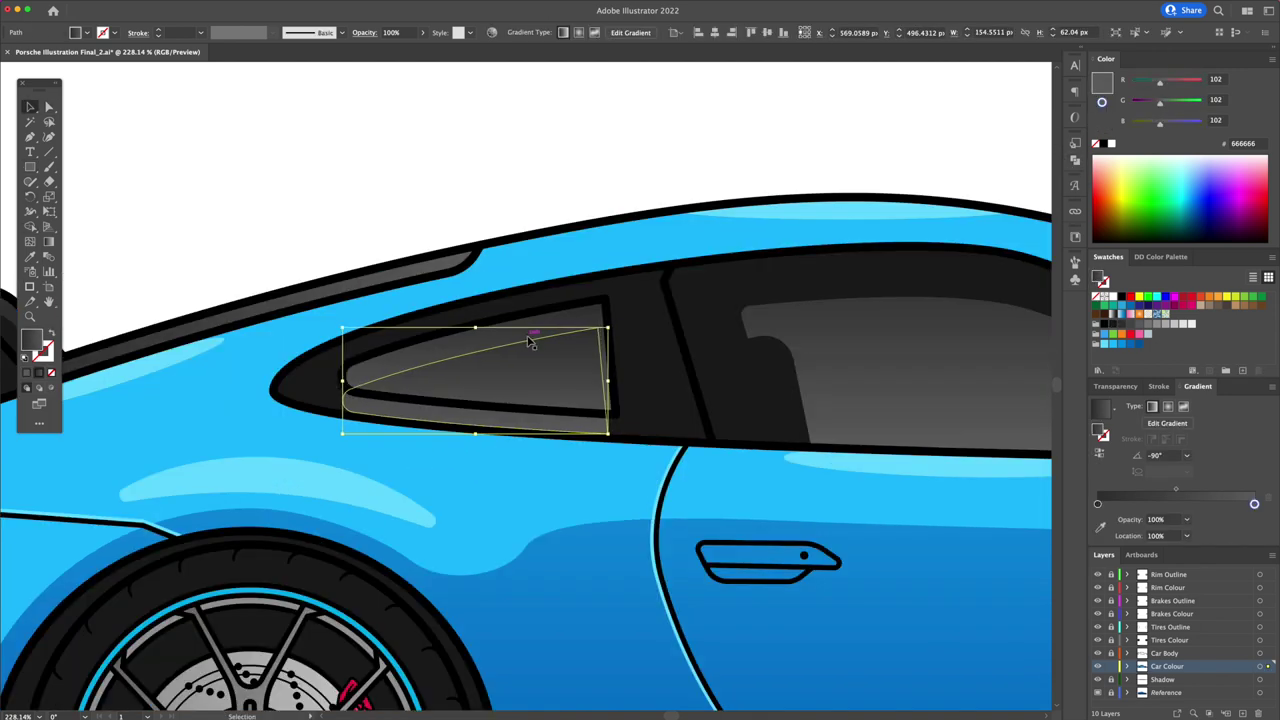
drag(530, 341, 530, 310)
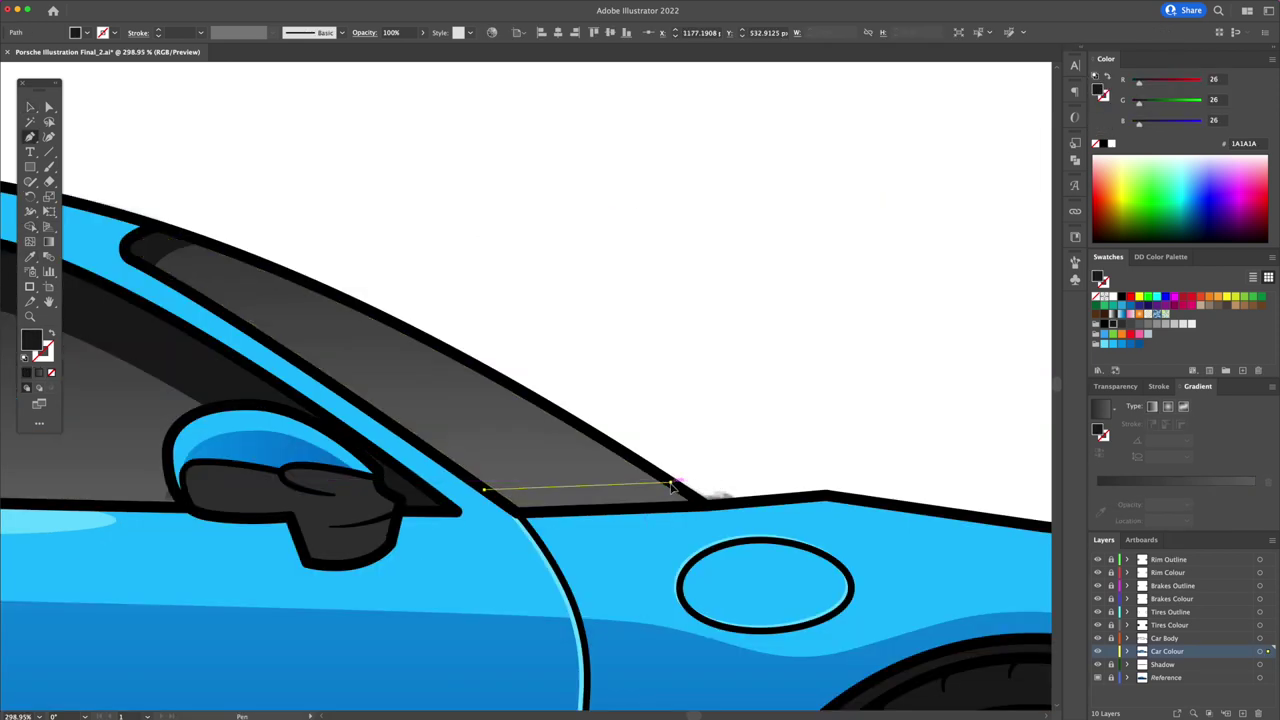
Draw a patch at the A-pillar base and merge it into the pillar with Shape Builder
click(688, 500)
click(518, 507)
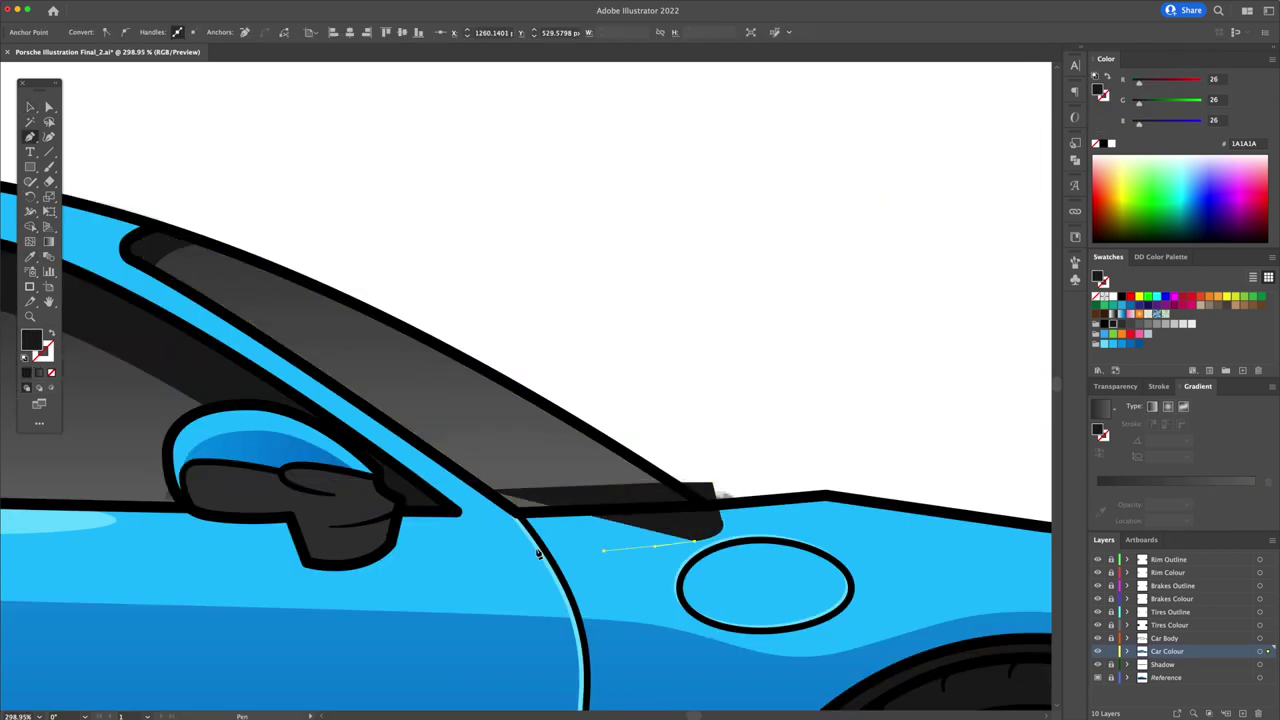
click(484, 490)
shift+click(513, 465)
key(shift+m)
drag(652, 477, 600, 495)
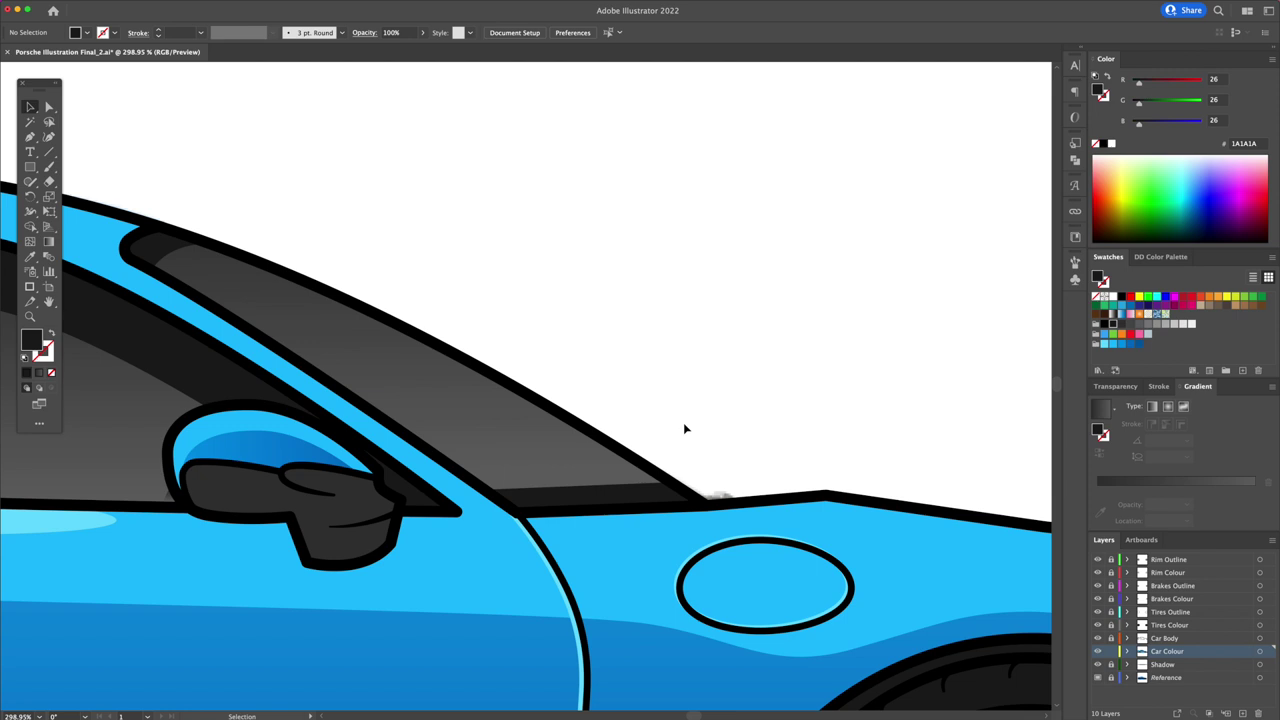
Draw a curved shadow shape under the mirror and give it a darker fill
click(660, 460)
click(600, 490)
drag(742, 532, 745, 537)
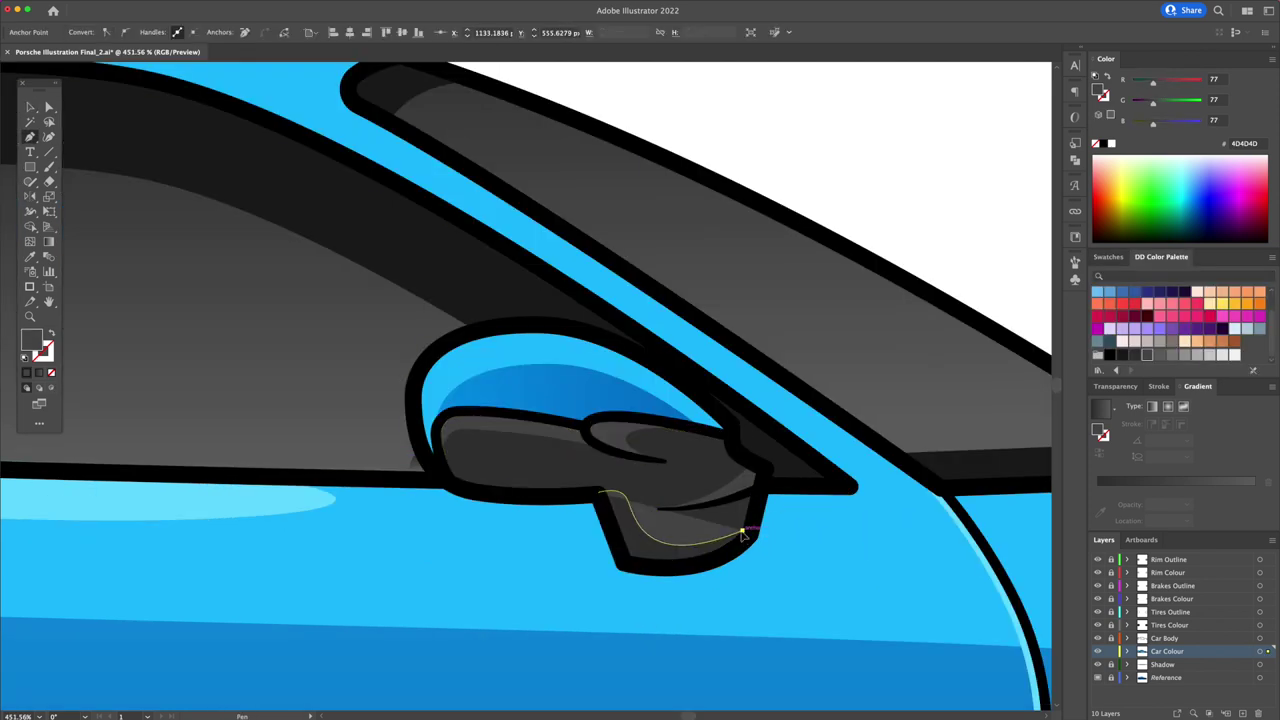
click(765, 578)
drag(622, 591, 596, 578)
click(600, 496)
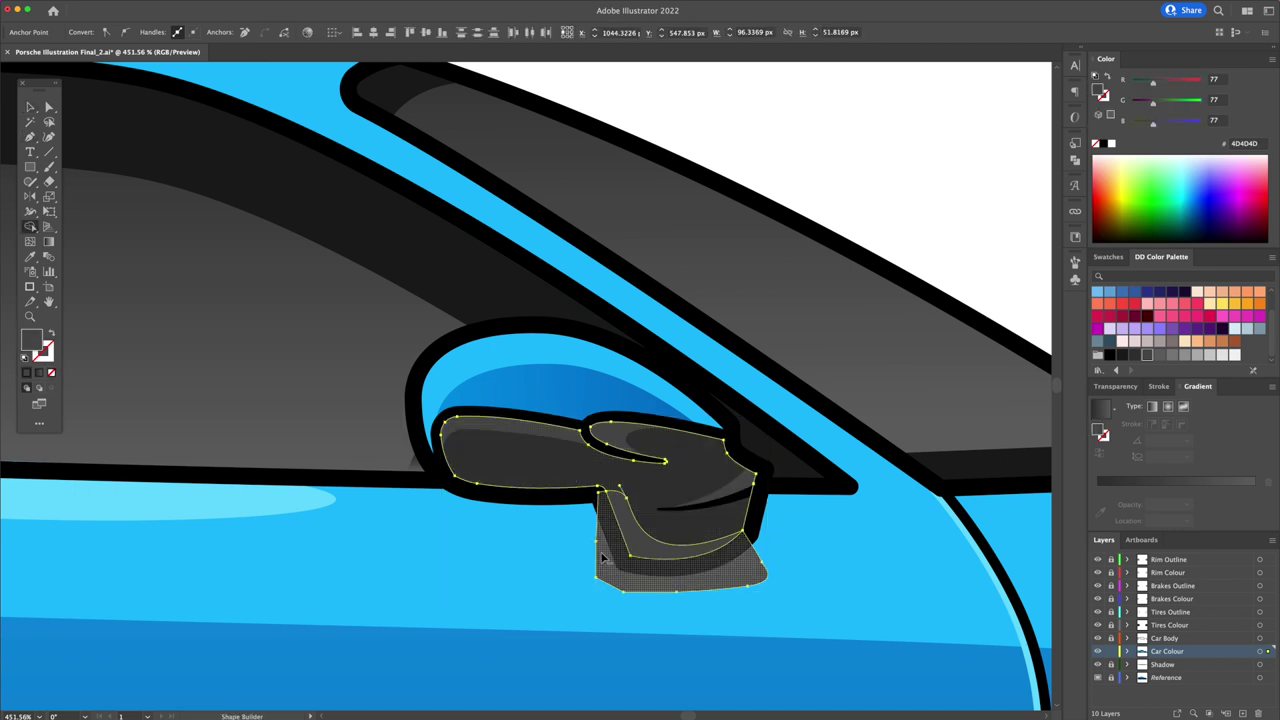
click(1122, 354)
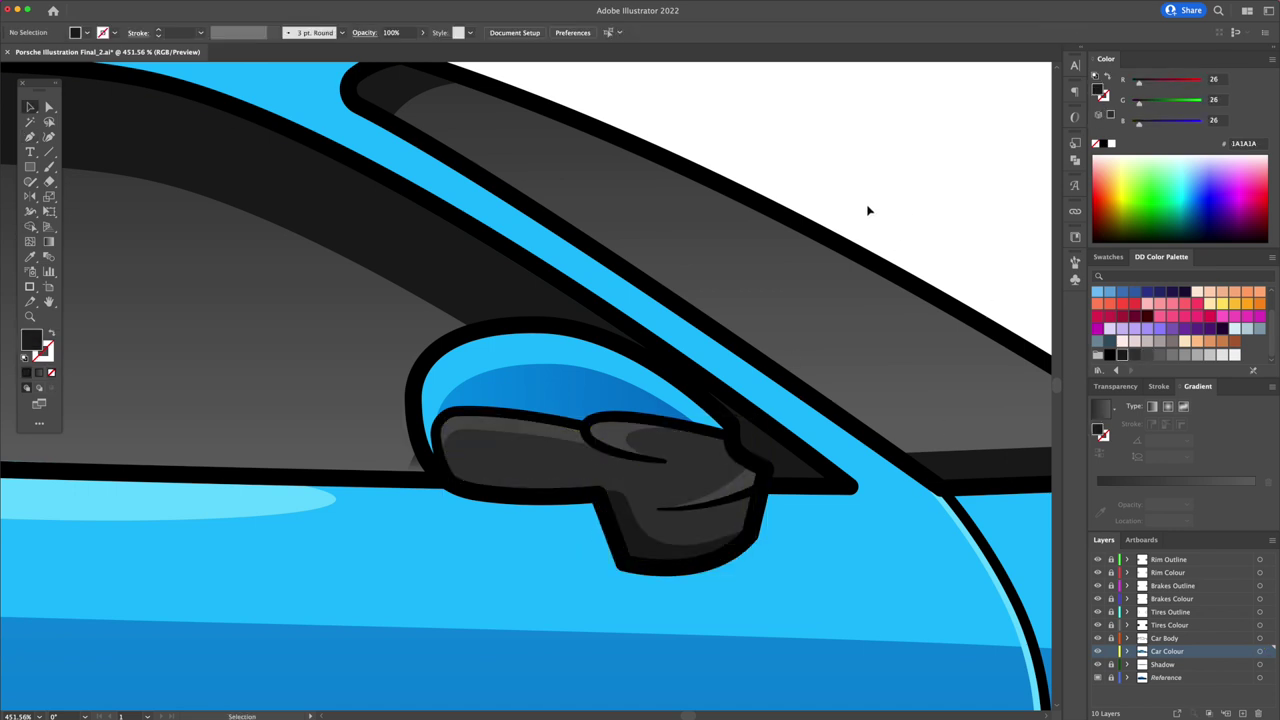
Delete the two extra blue rectangles from the fender marker stripe
scroll(865, 208, down, 2)
drag(455, 440, 628, 500)
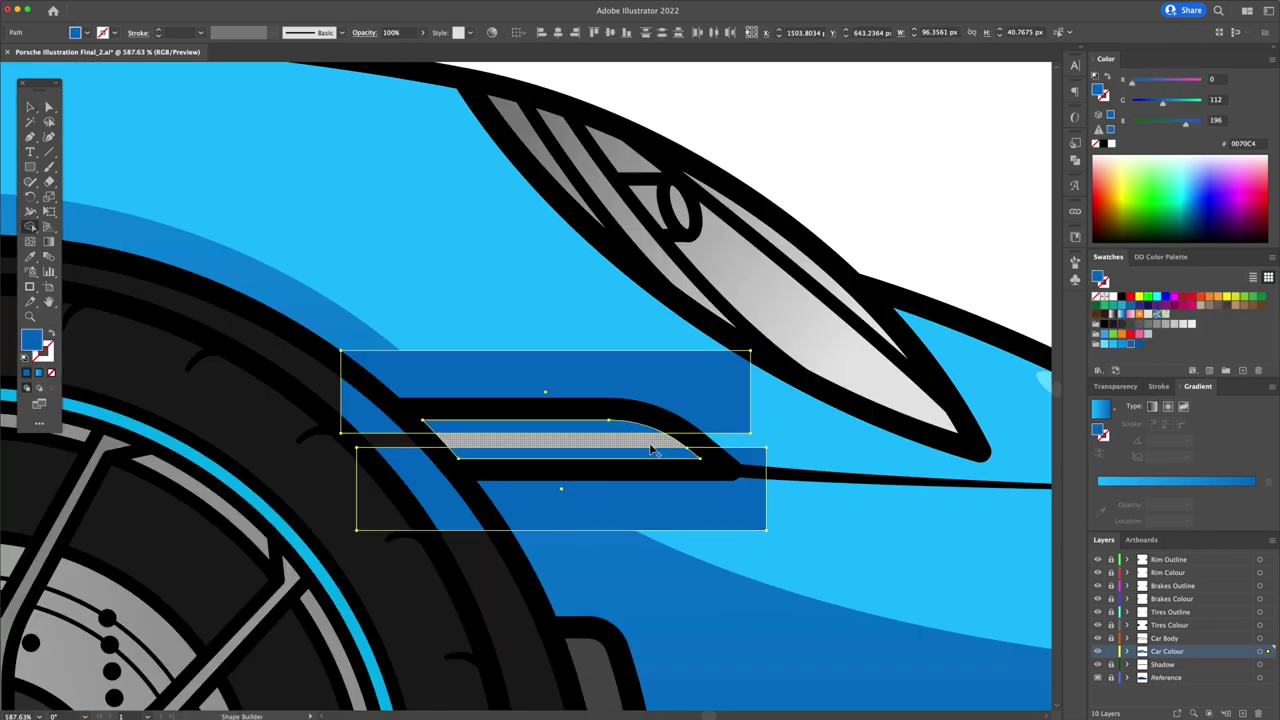
key(Delete)
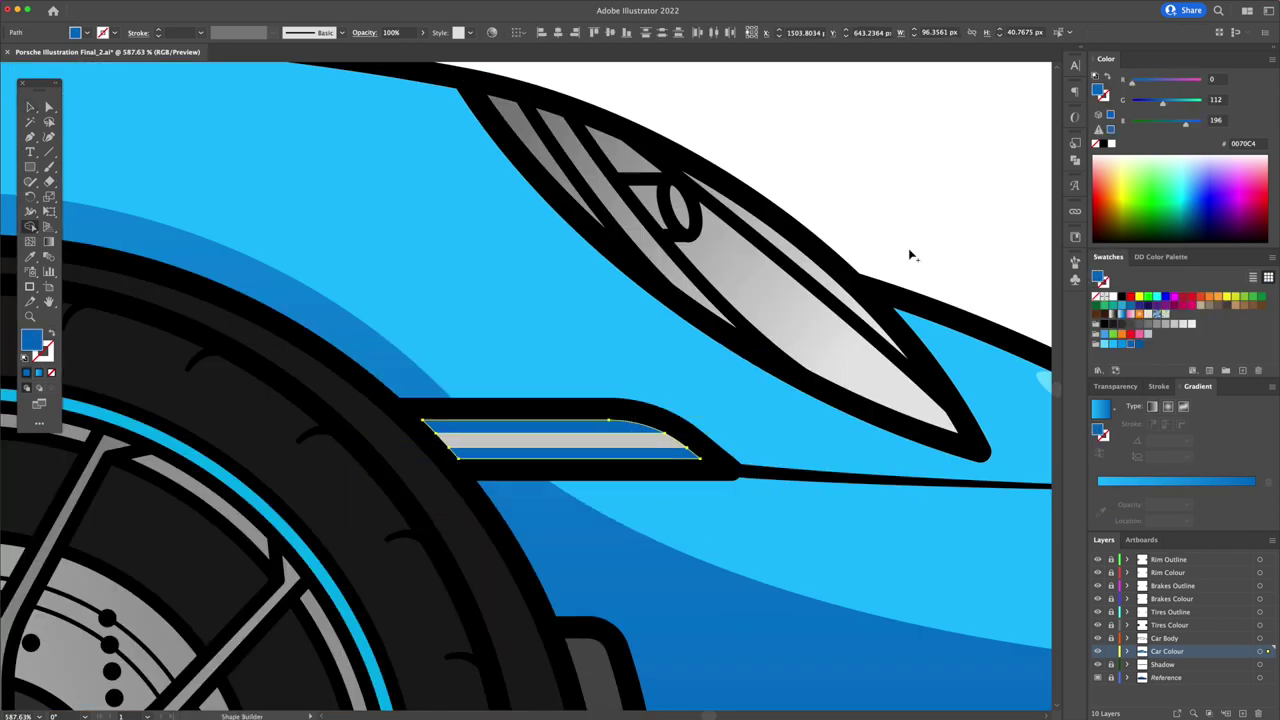
Reshape the grey tail-light lens and adjust its three white slash highlights
click(614, 430)
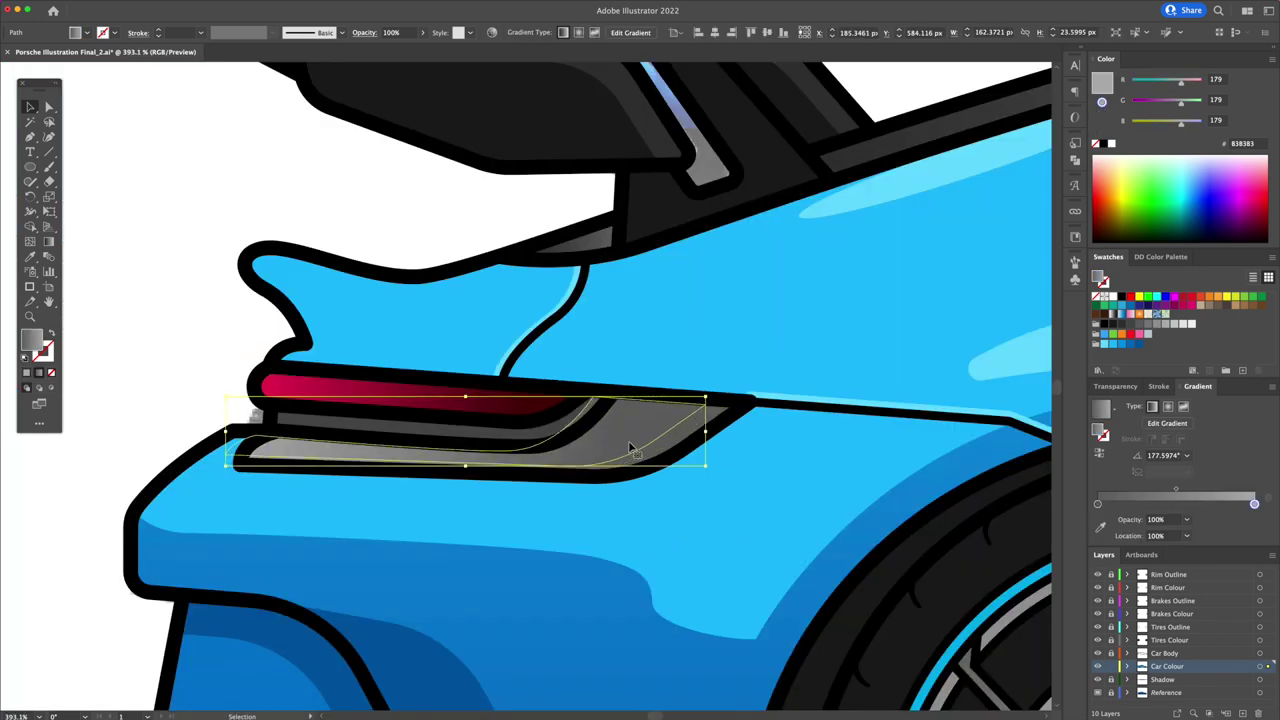
drag(737, 400, 655, 415)
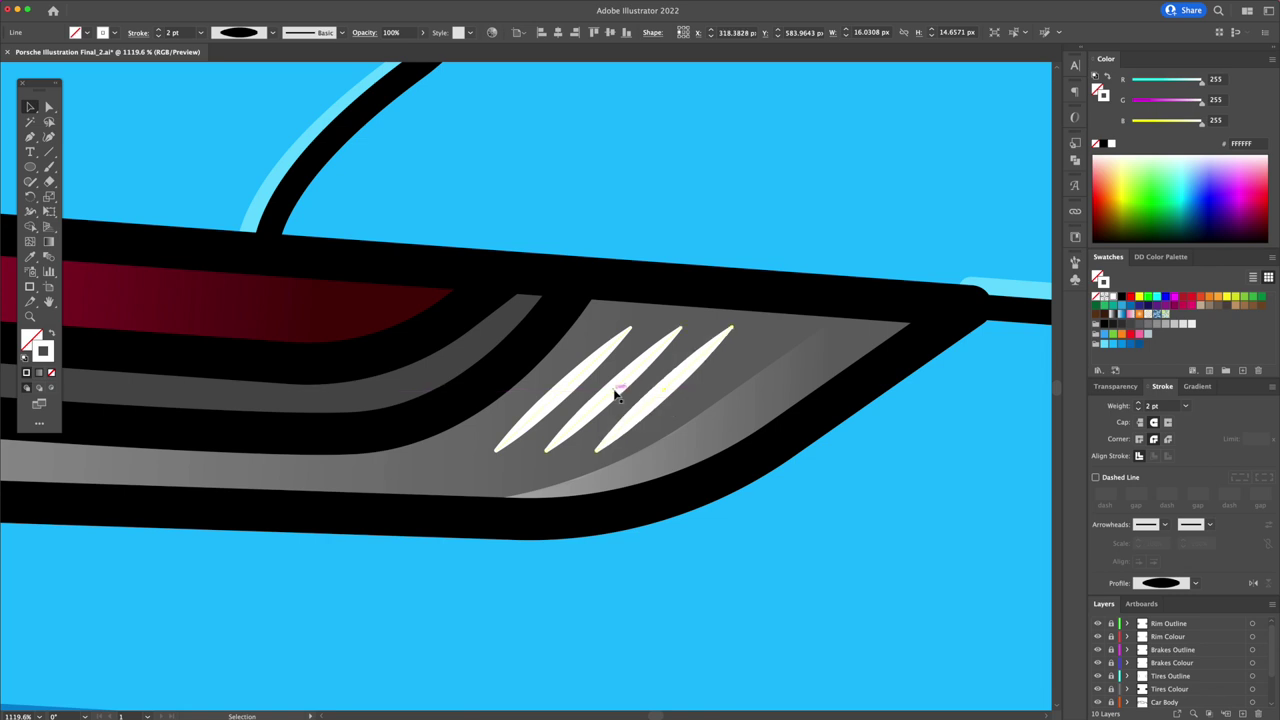
click(280, 263)
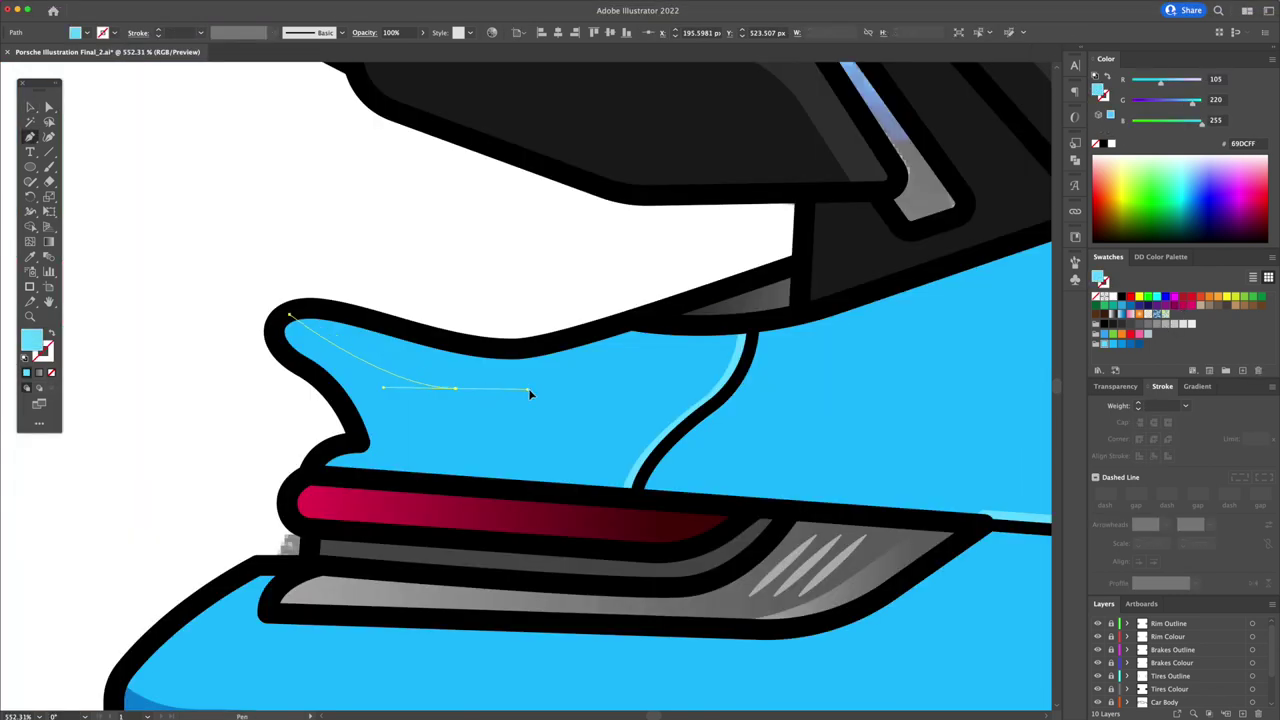
drag(528, 388, 545, 390)
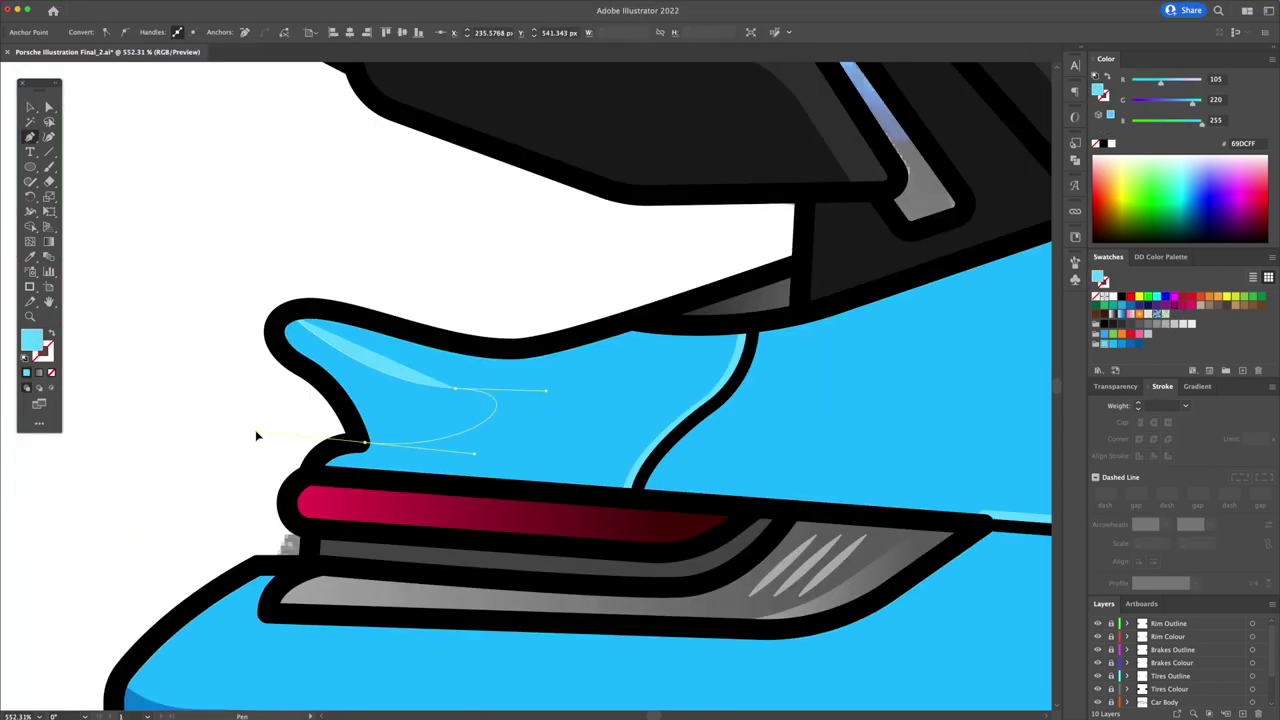
drag(256, 436, 255, 442)
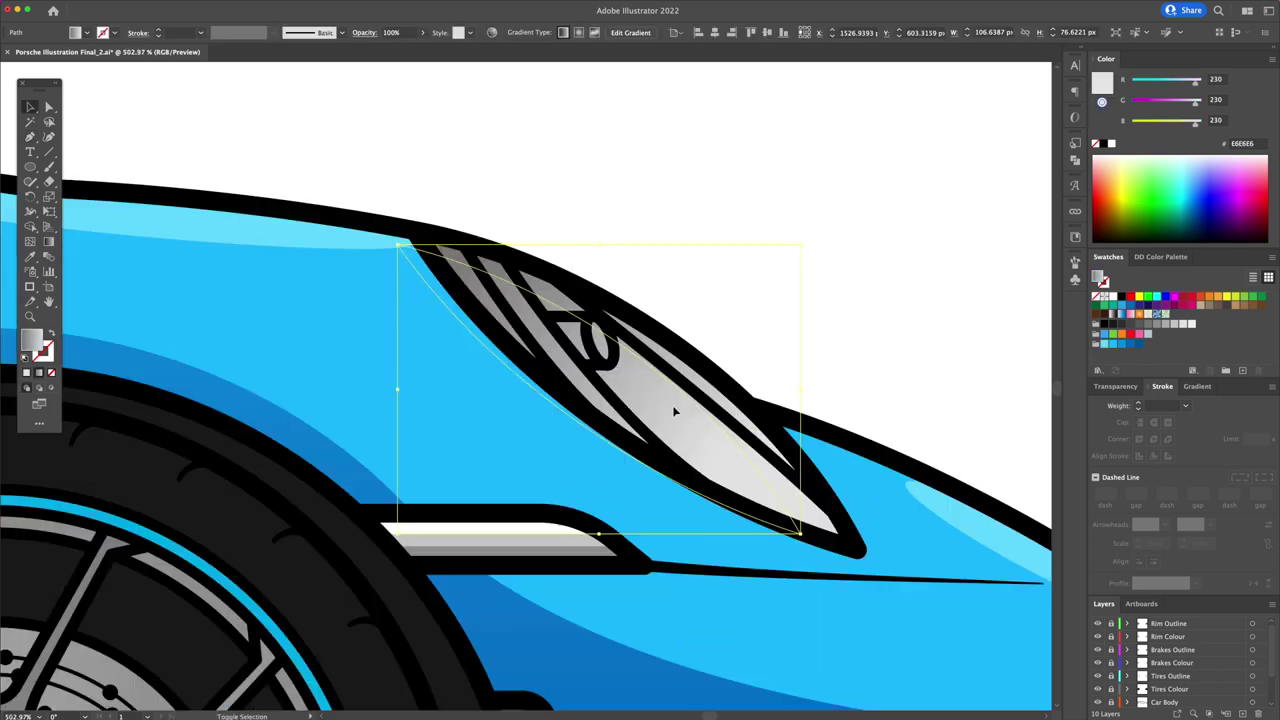
Move the light shape to the headlight tip and draw a curved headlight highlight
drag(682, 408, 730, 408)
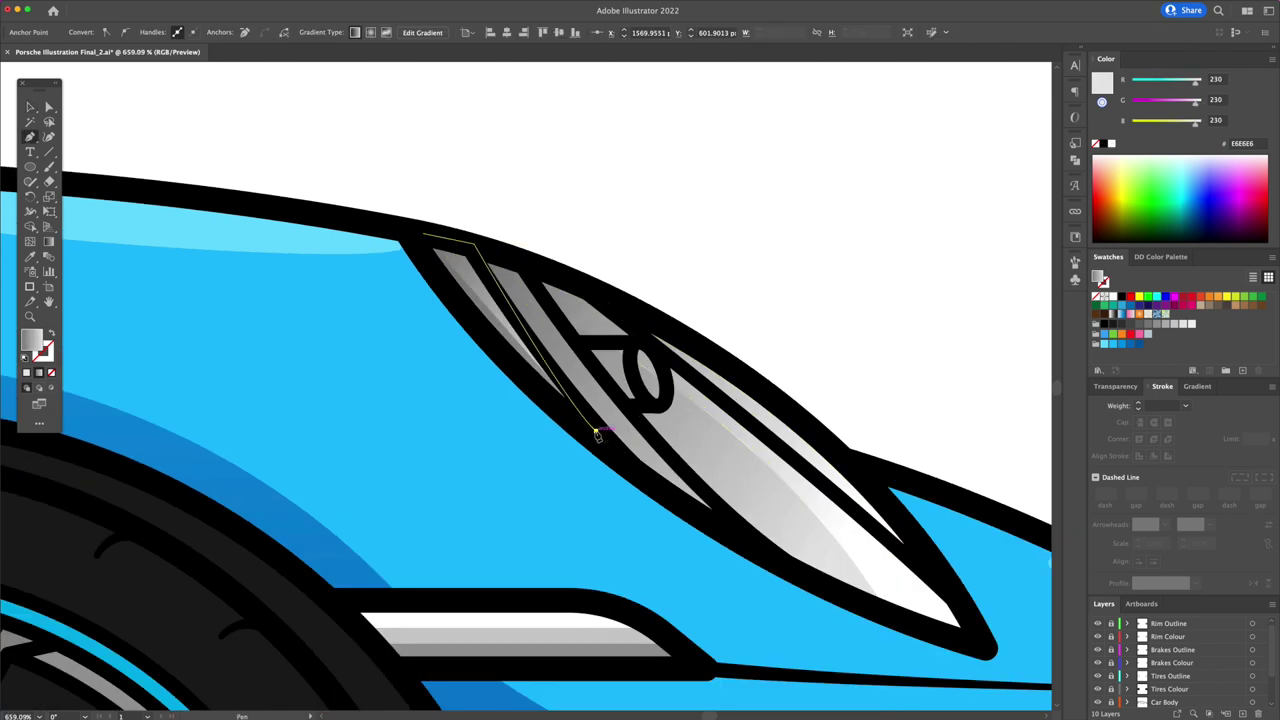
key(v)
click(747, 244)
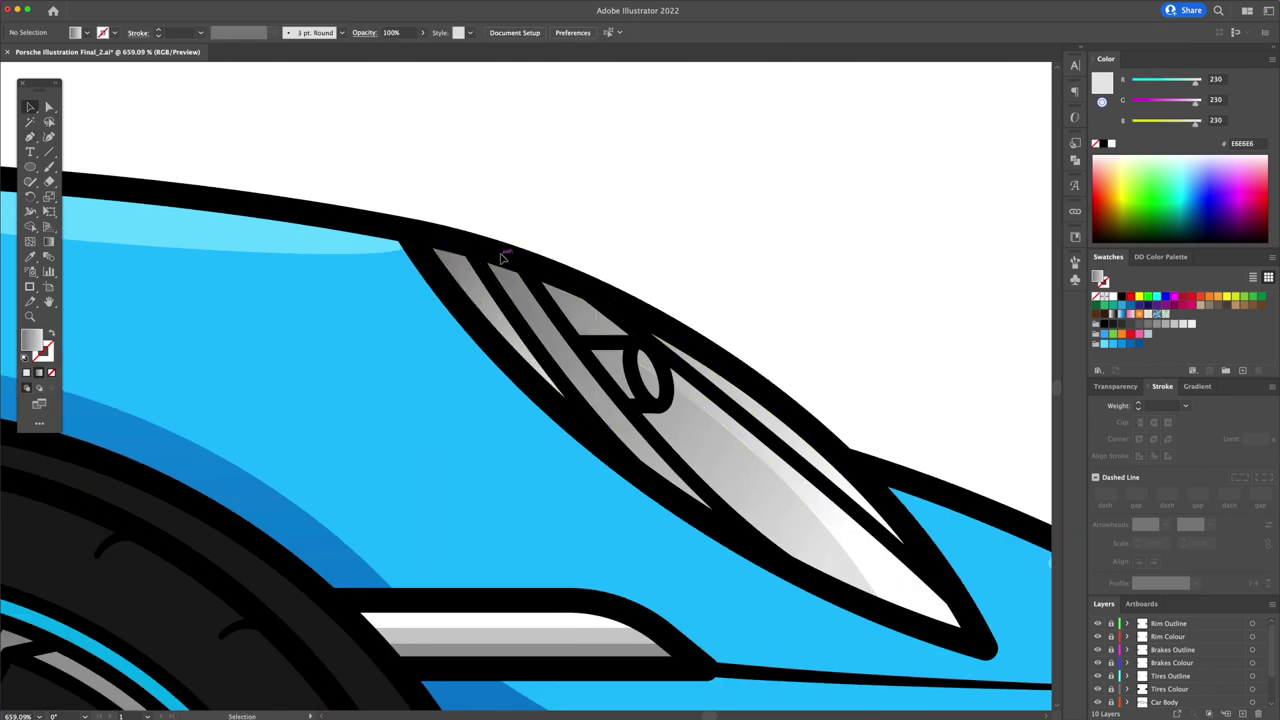
click(480, 253)
click(528, 263)
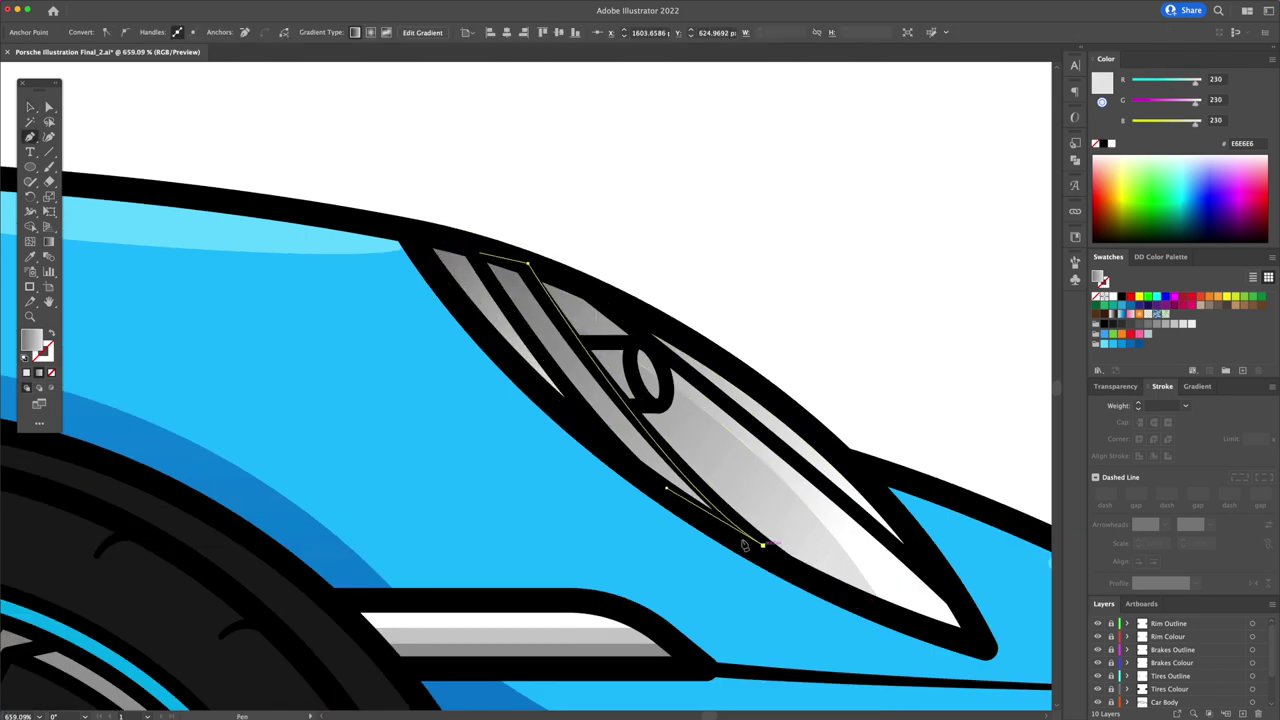
drag(599, 444, 580, 413)
click(480, 253)
Fit the whole car in view and select the side window shapes
key(v)
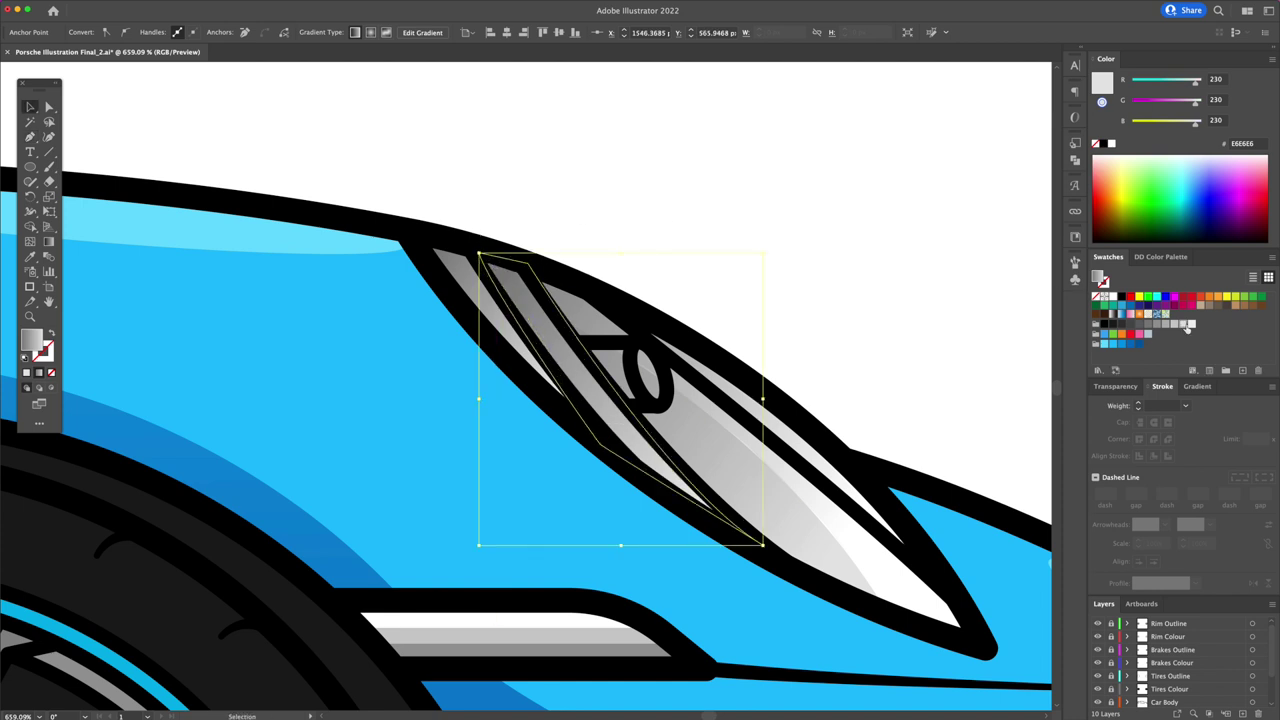
key(ctrl+0)
click(496, 343)
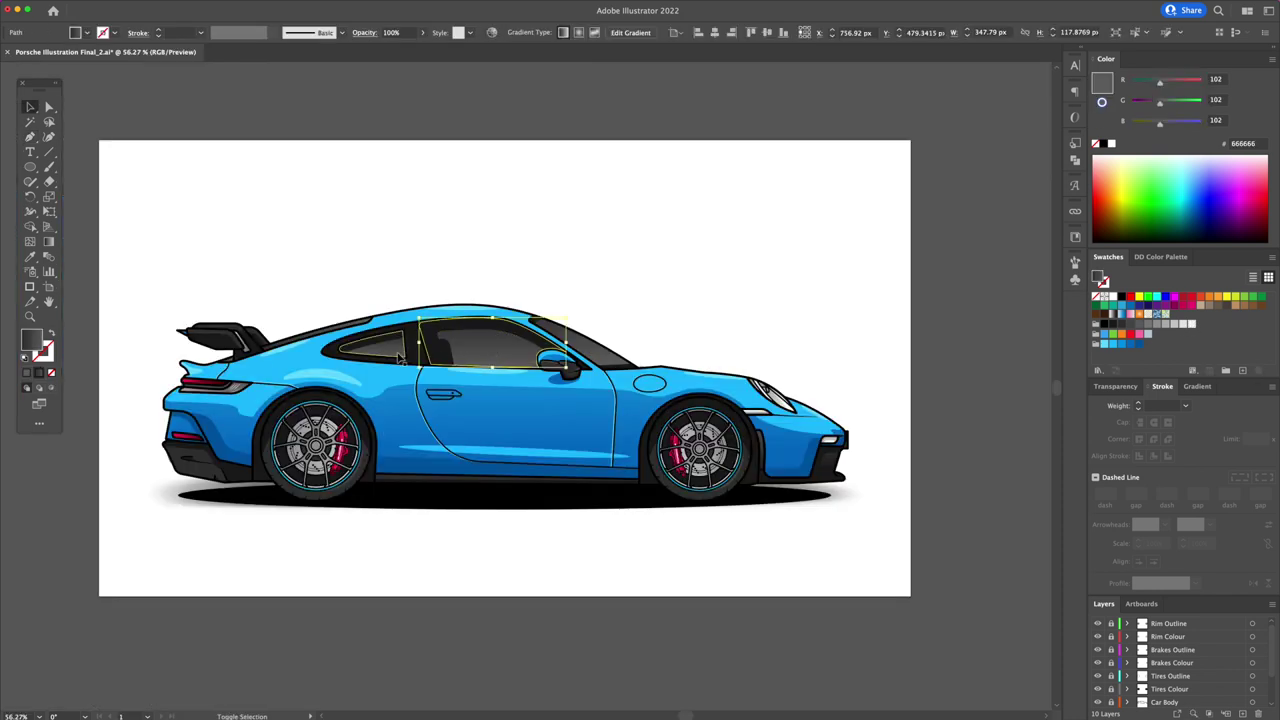
Set the side windows to 80% opacity and create the 1920 × 1080 px blue background rectangle
right_click(604, 363)
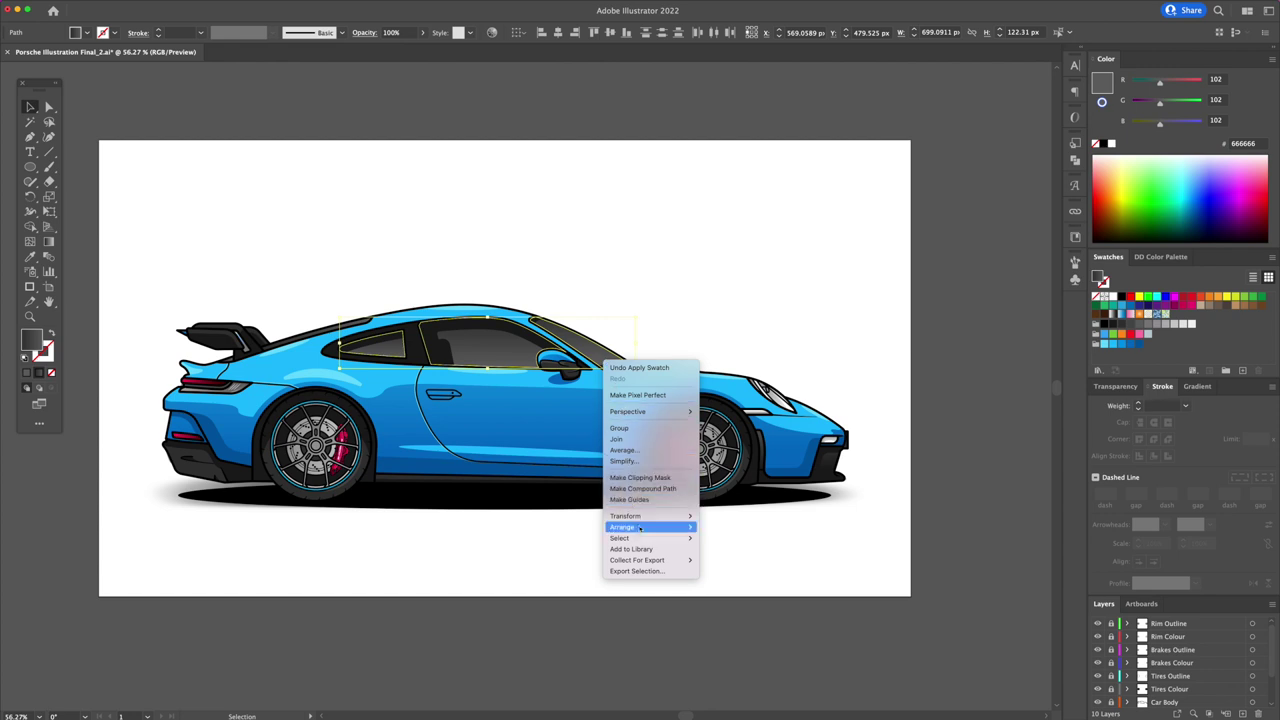
click(663, 340)
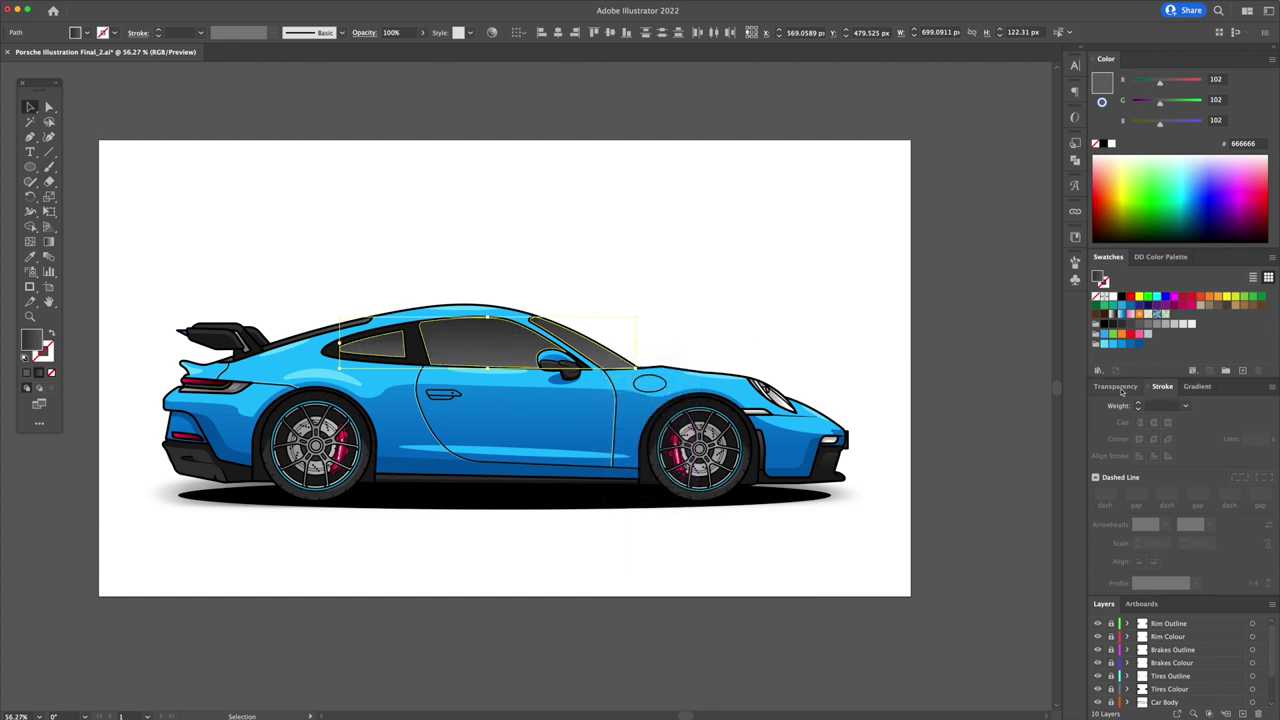
click(1197, 387)
click(1135, 390)
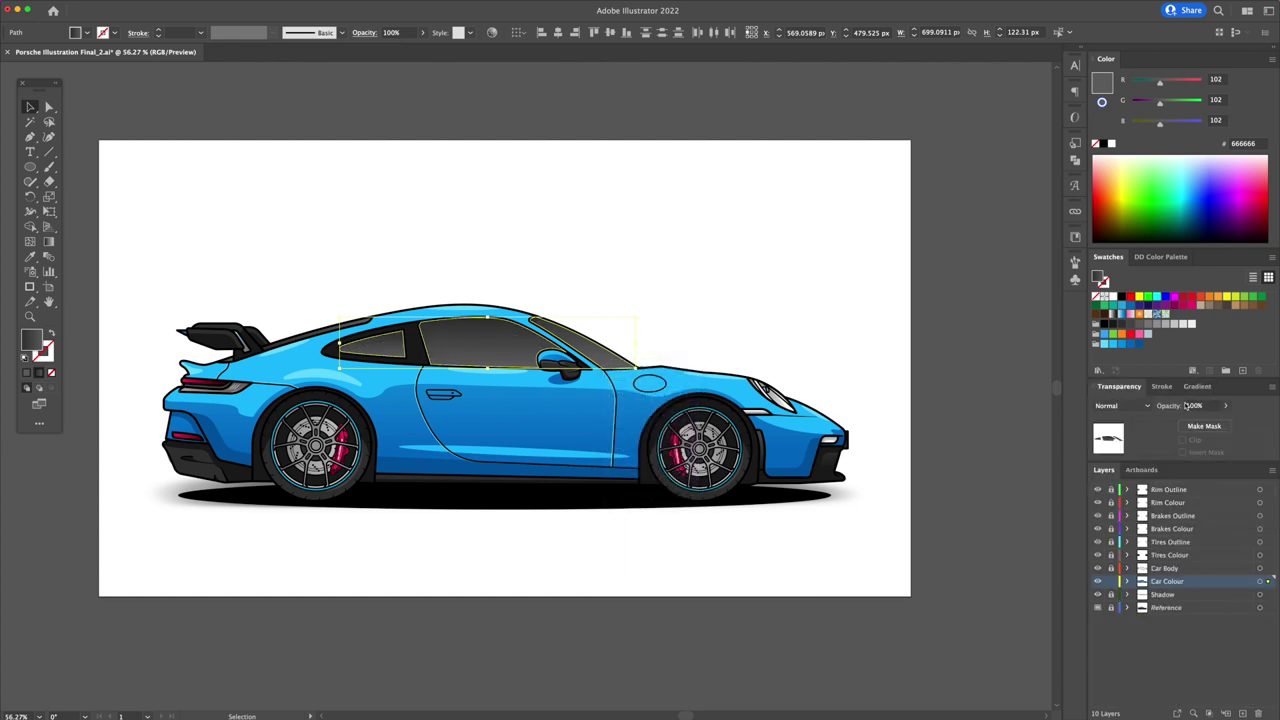
text(80)
key(Return)
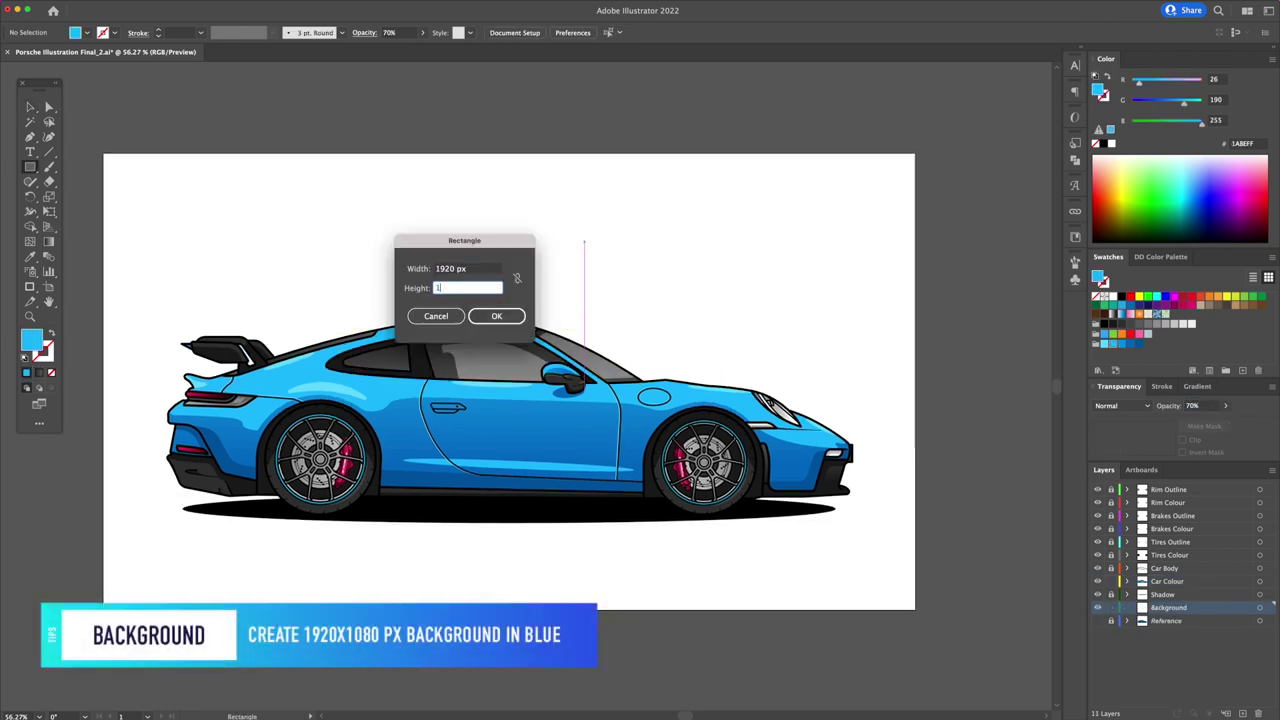
key(Return)
key(v)
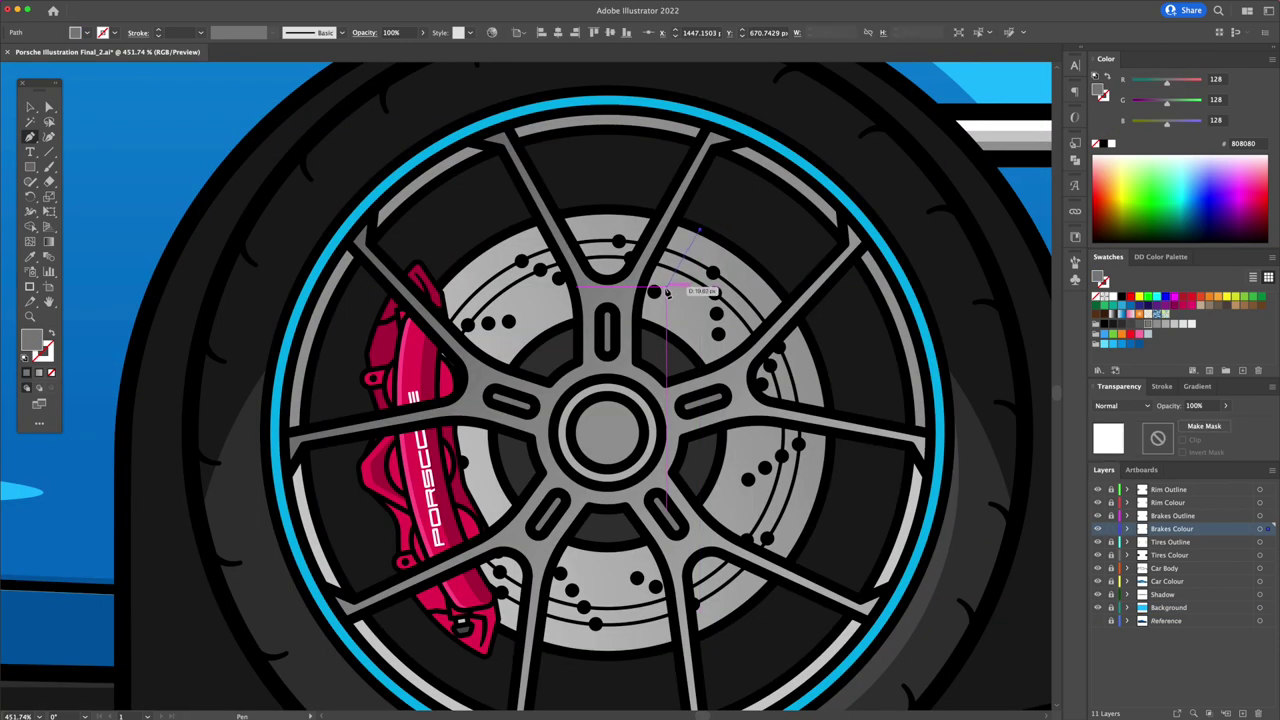
Draw grey shadow shapes beside the spokes on the brake disc
click(666, 290)
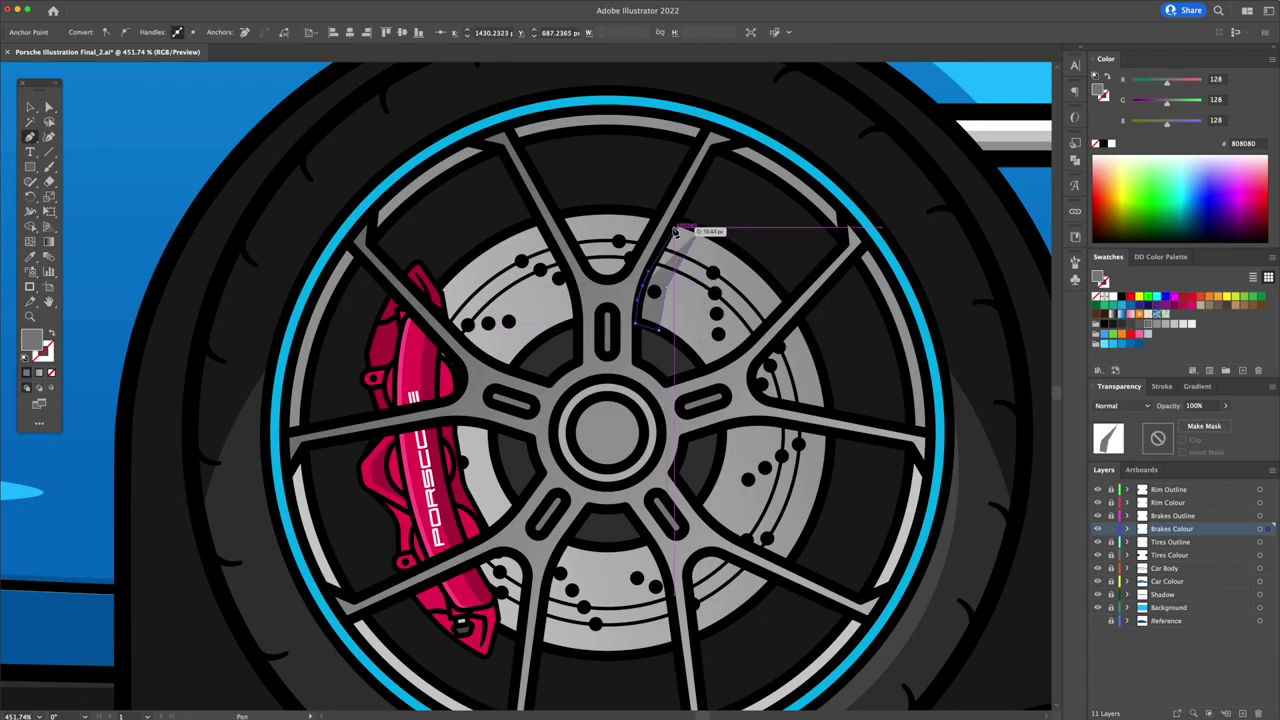
click(705, 233)
click(720, 444)
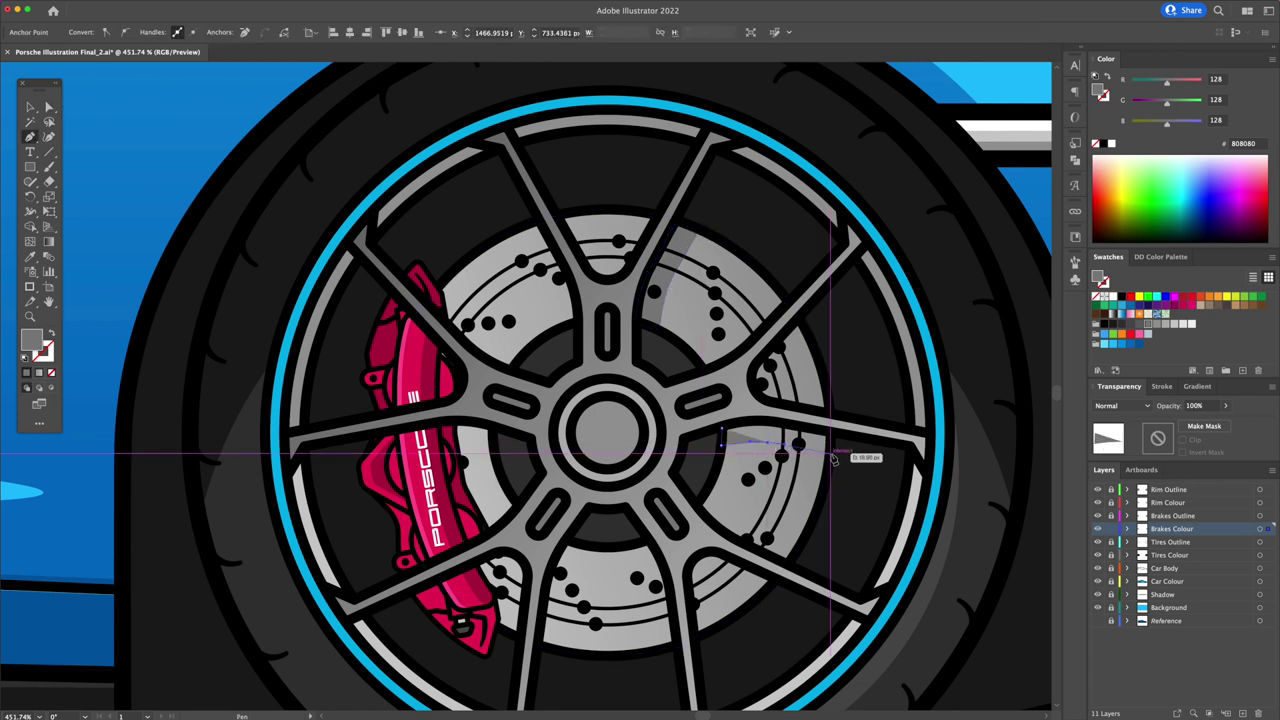
click(663, 578)
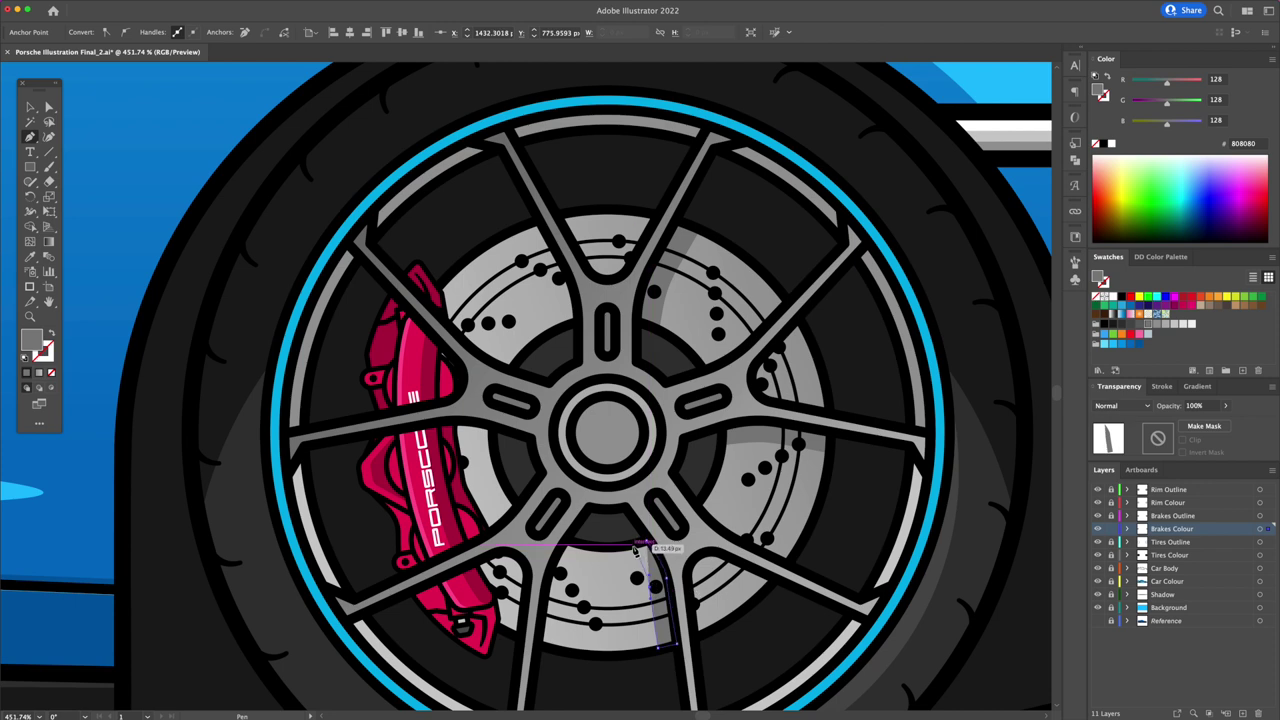
Shade the centre hub circle using Shape Builder
click(592, 447)
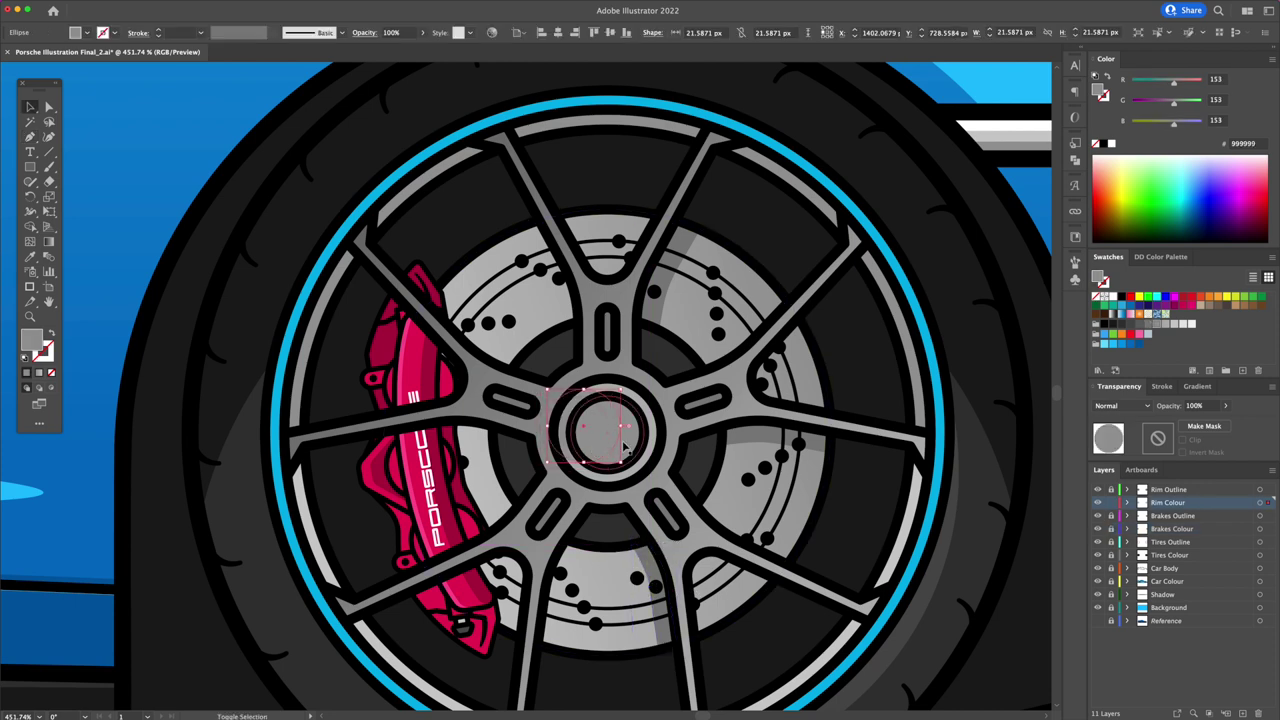
key(shift+m)
click(605, 455)
drag(29, 166, 80, 197)
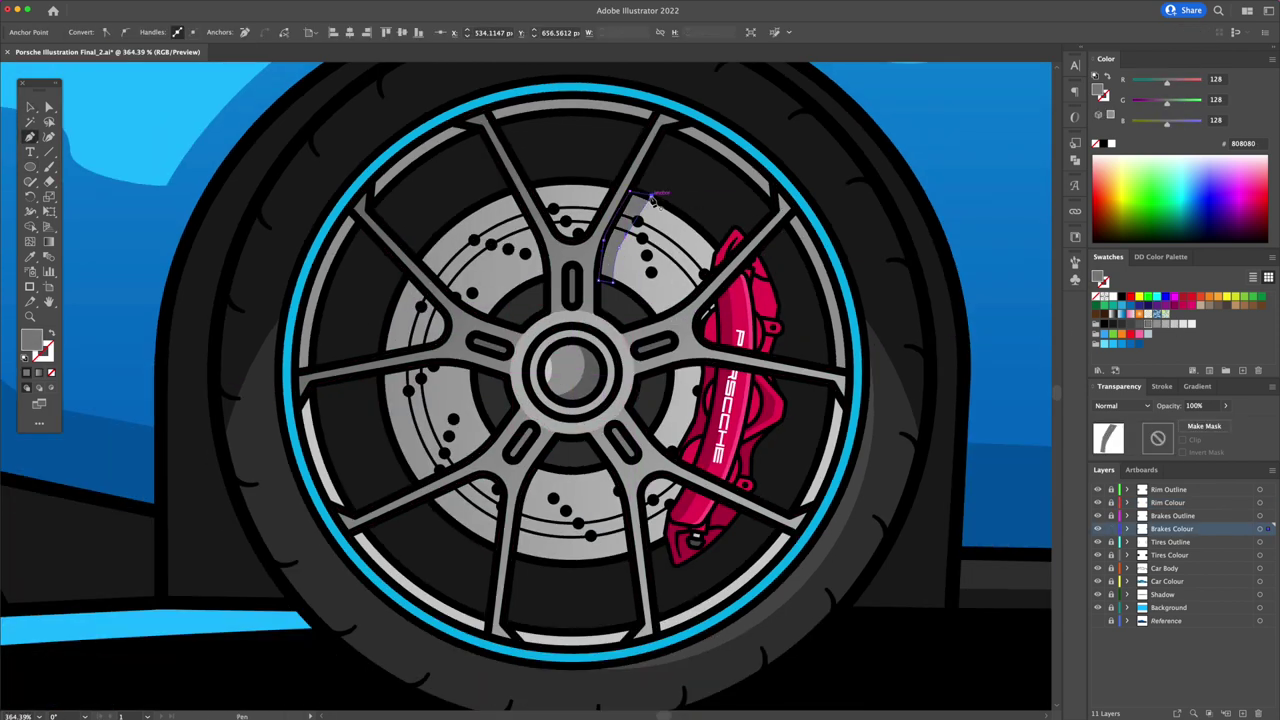
Draw another spoke shadow below the hub, then deselect and fit the artboard
click(597, 474)
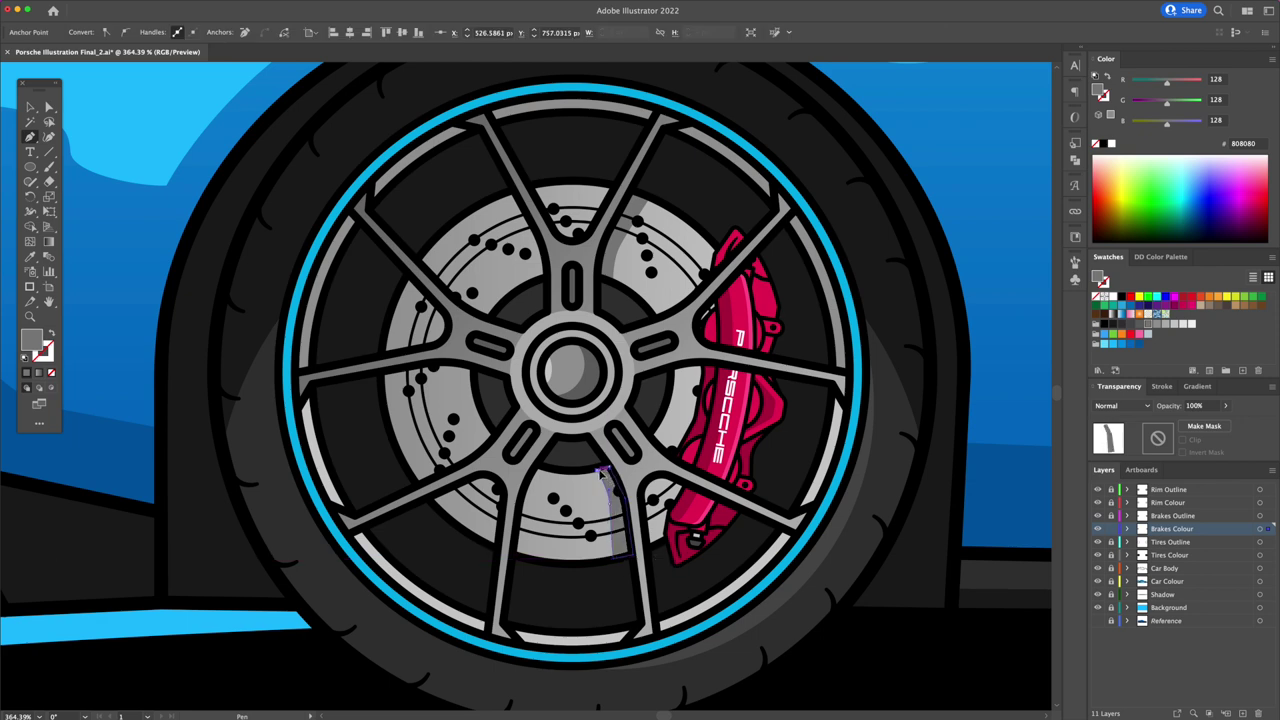
drag(466, 440, 445, 455)
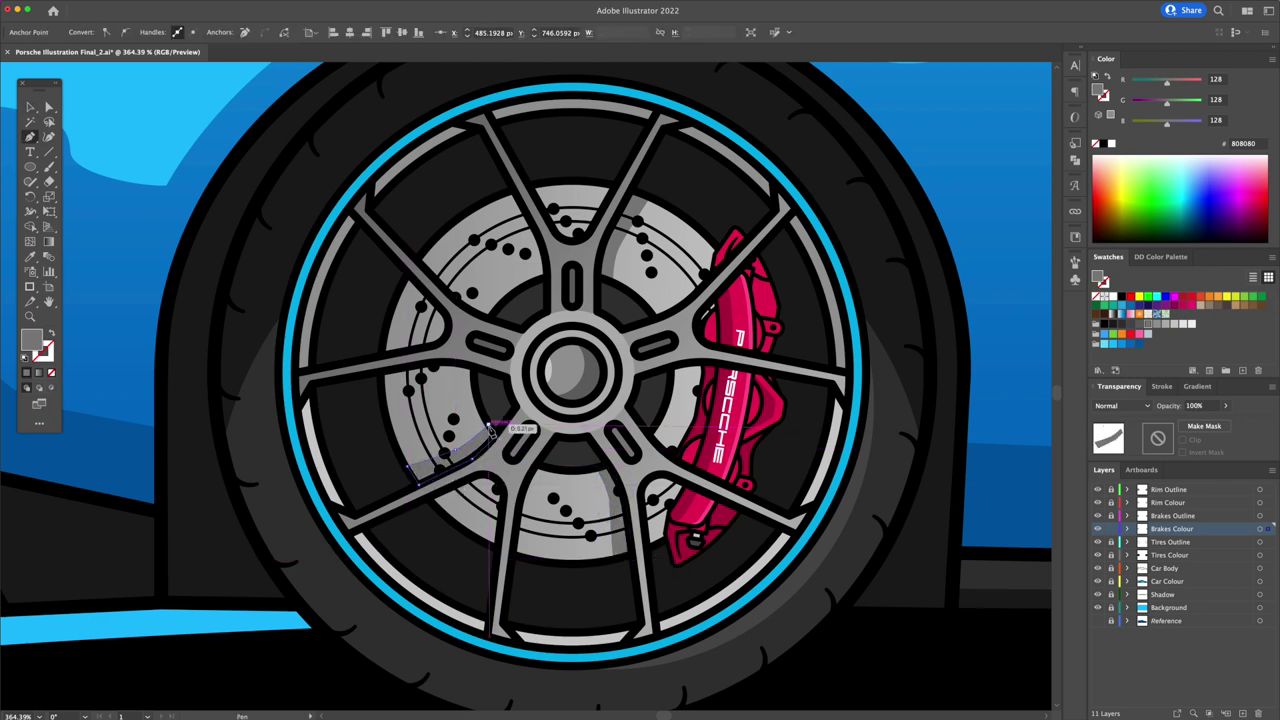
key(ctrl+shift+a)
key(ctrl+0)
Place and trace the GT3 logo image, ungroup it and delete its white background
click(565, 227)
click(371, 33)
right_click(500, 94)
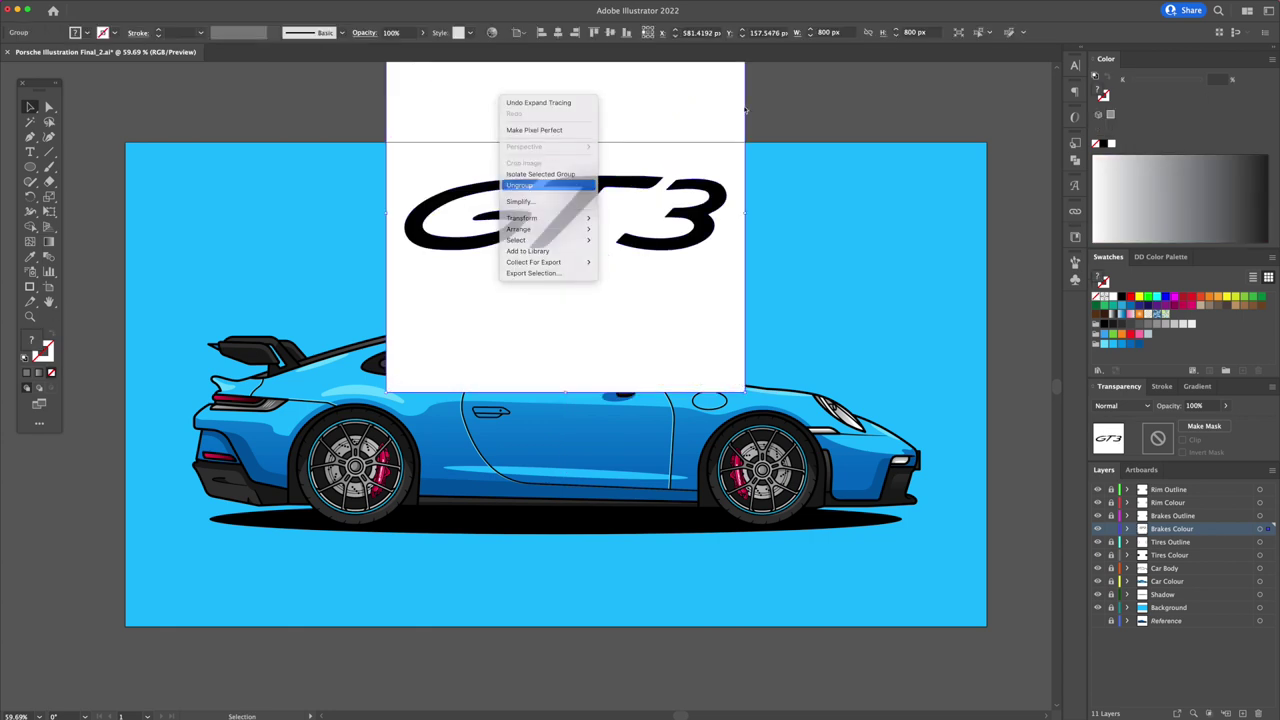
click(543, 183)
click(706, 117)
key(Delete)
Centre the GT3 lettering in the wheel hub and move a copy onto the lower door
click(517, 195)
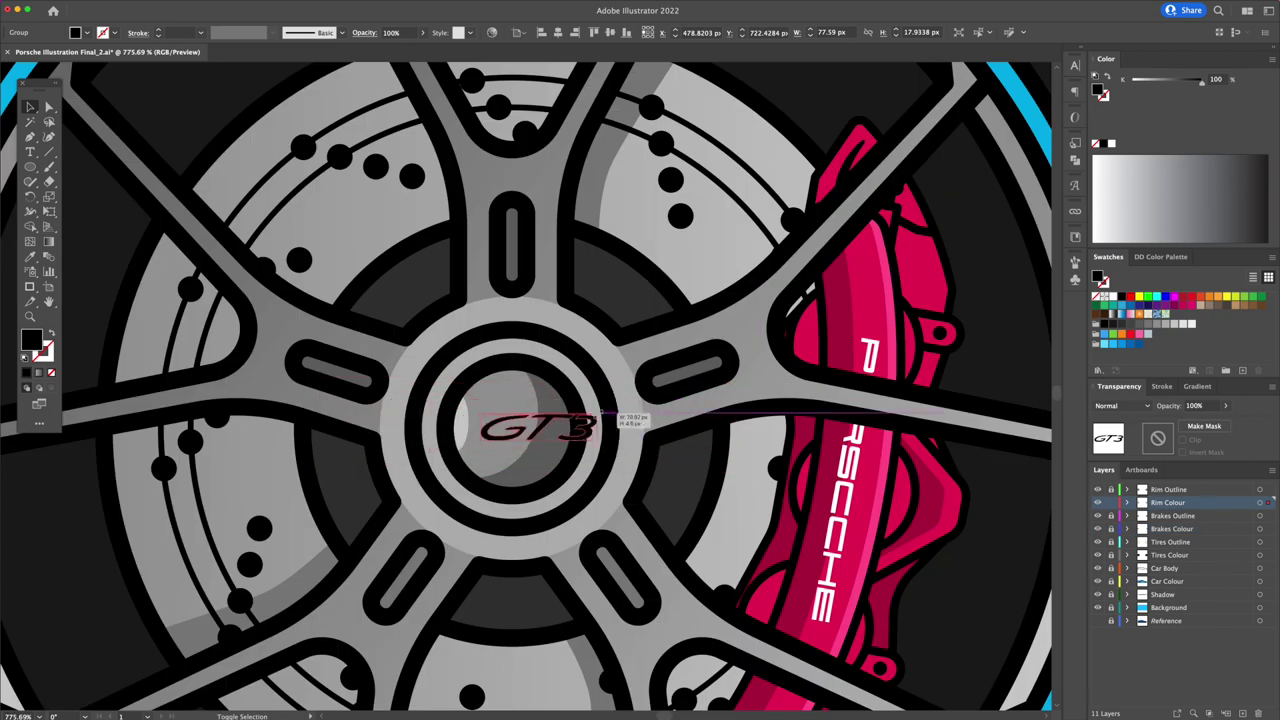
drag(605, 430, 553, 433)
click(1098, 622)
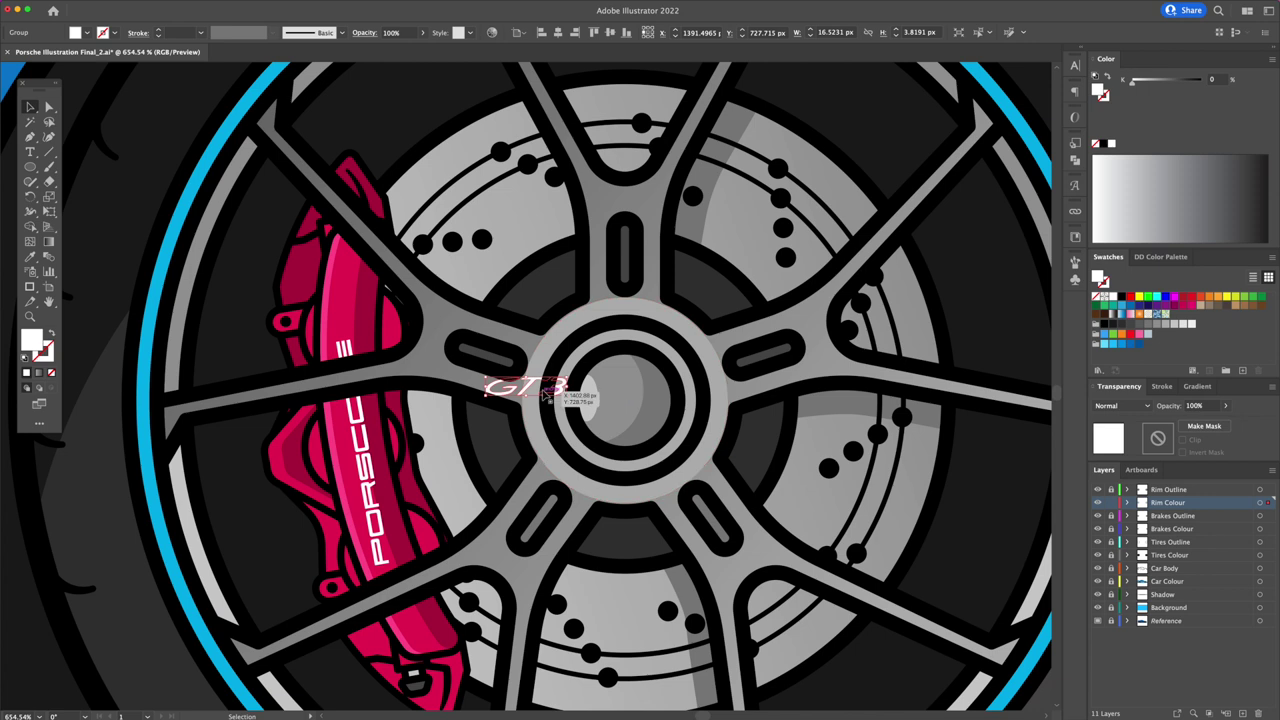
drag(661, 410, 657, 413)
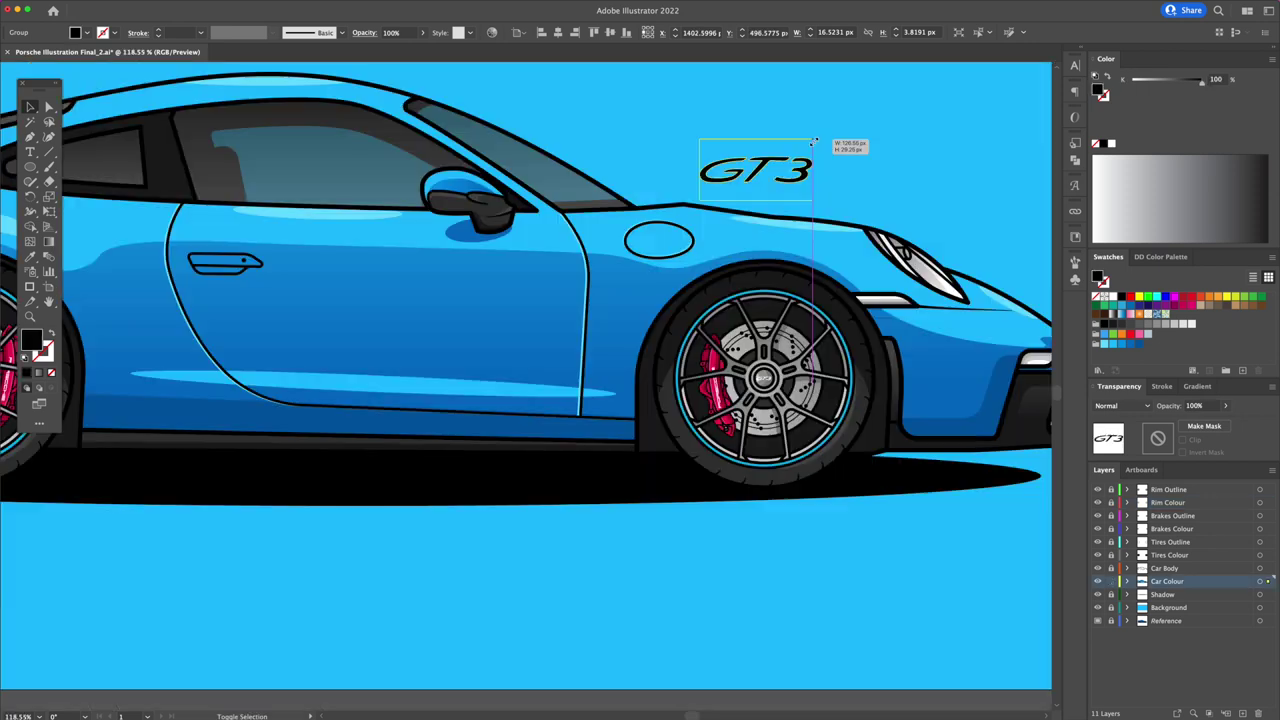
mouse_move(812, 170)
mouse_down()
mouse_move(567, 382)
mouse_move(528, 381)
mouse_up()
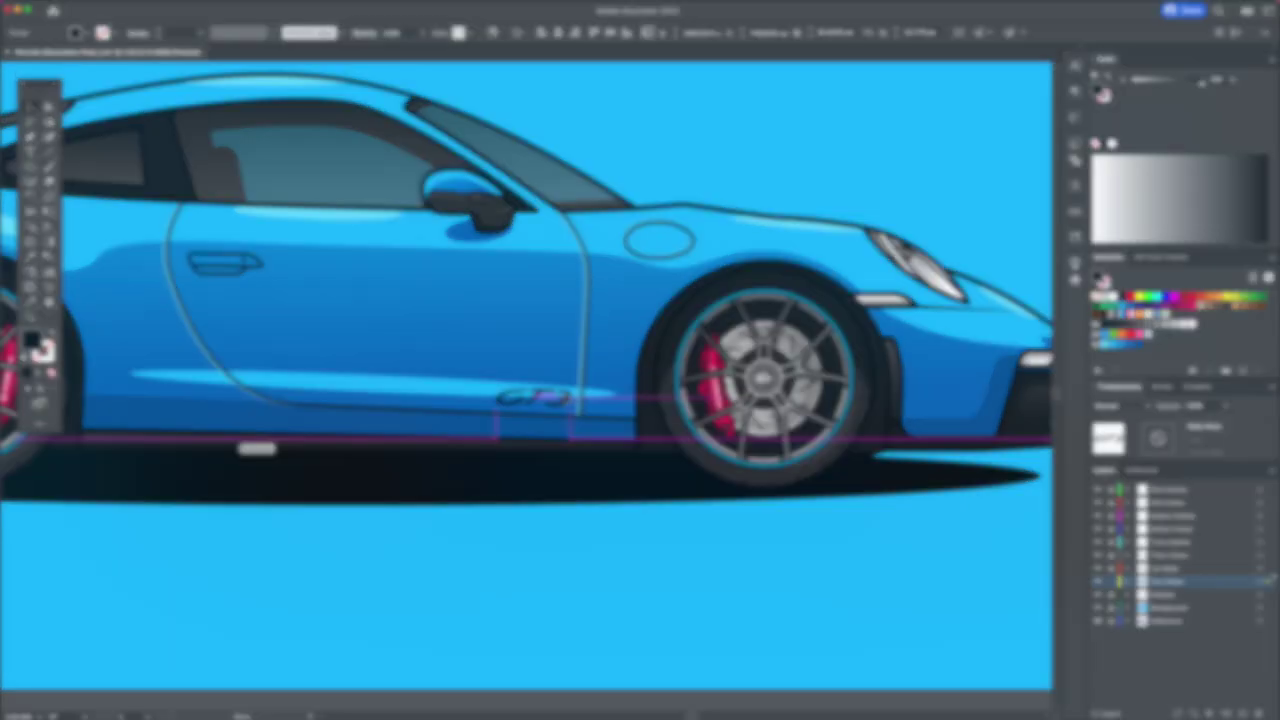